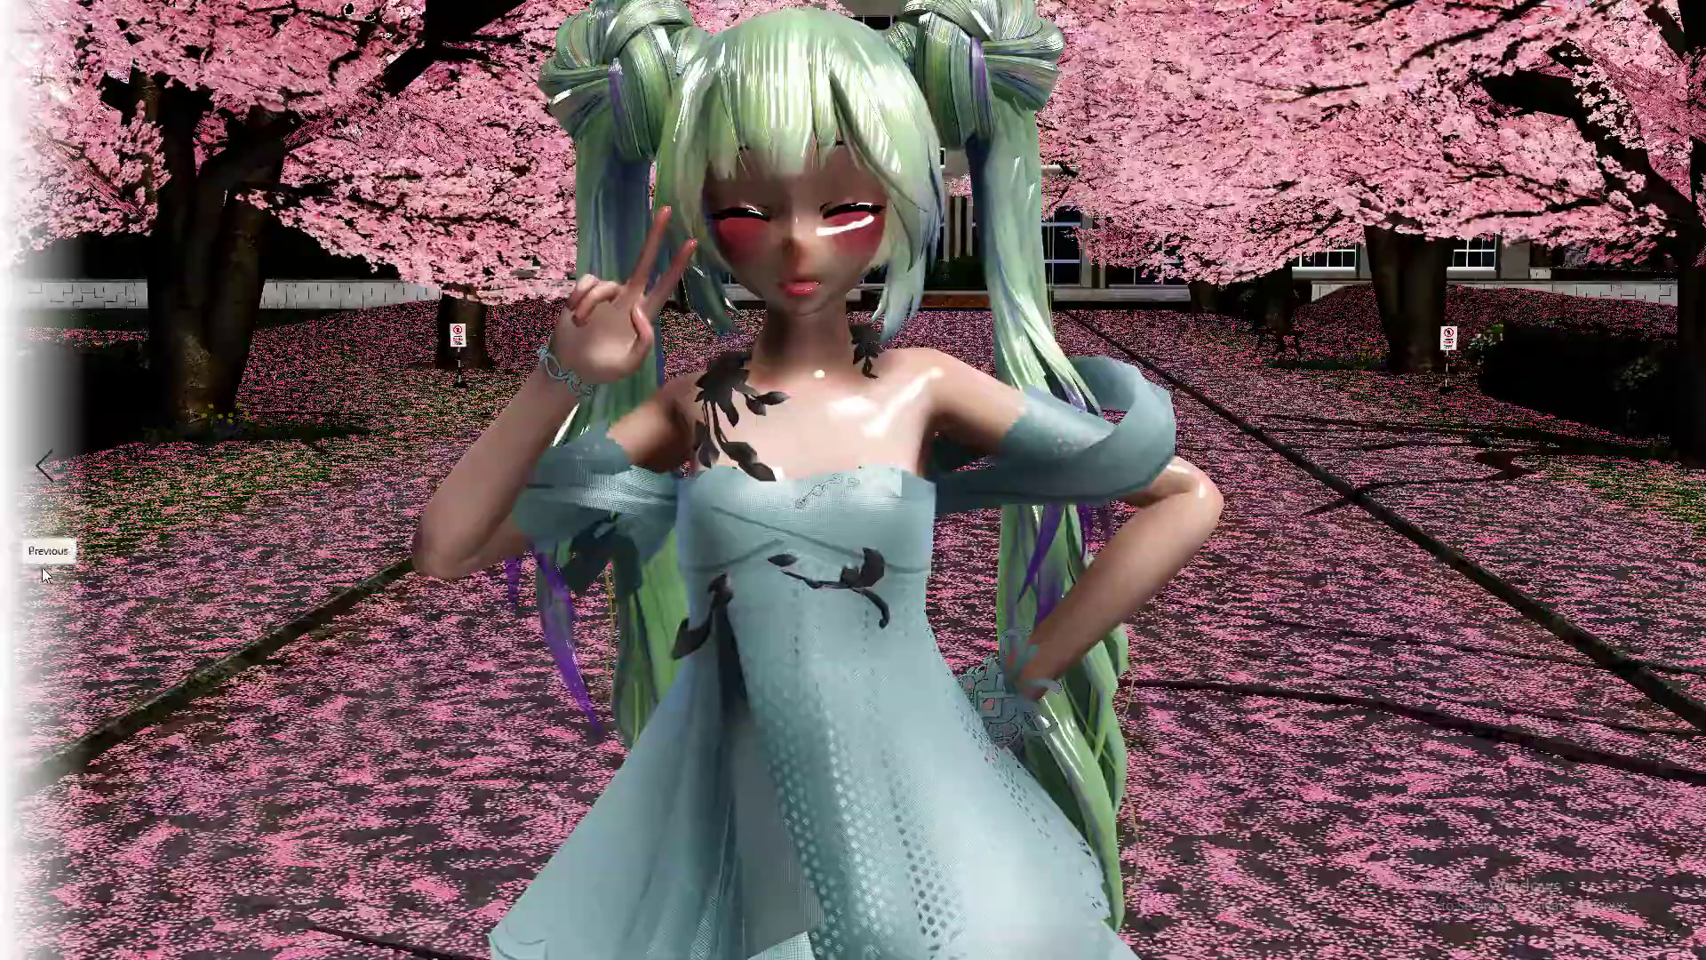
Flip back through the saved renders to 1.bmp and exit full-screen view
left_click(43, 567)
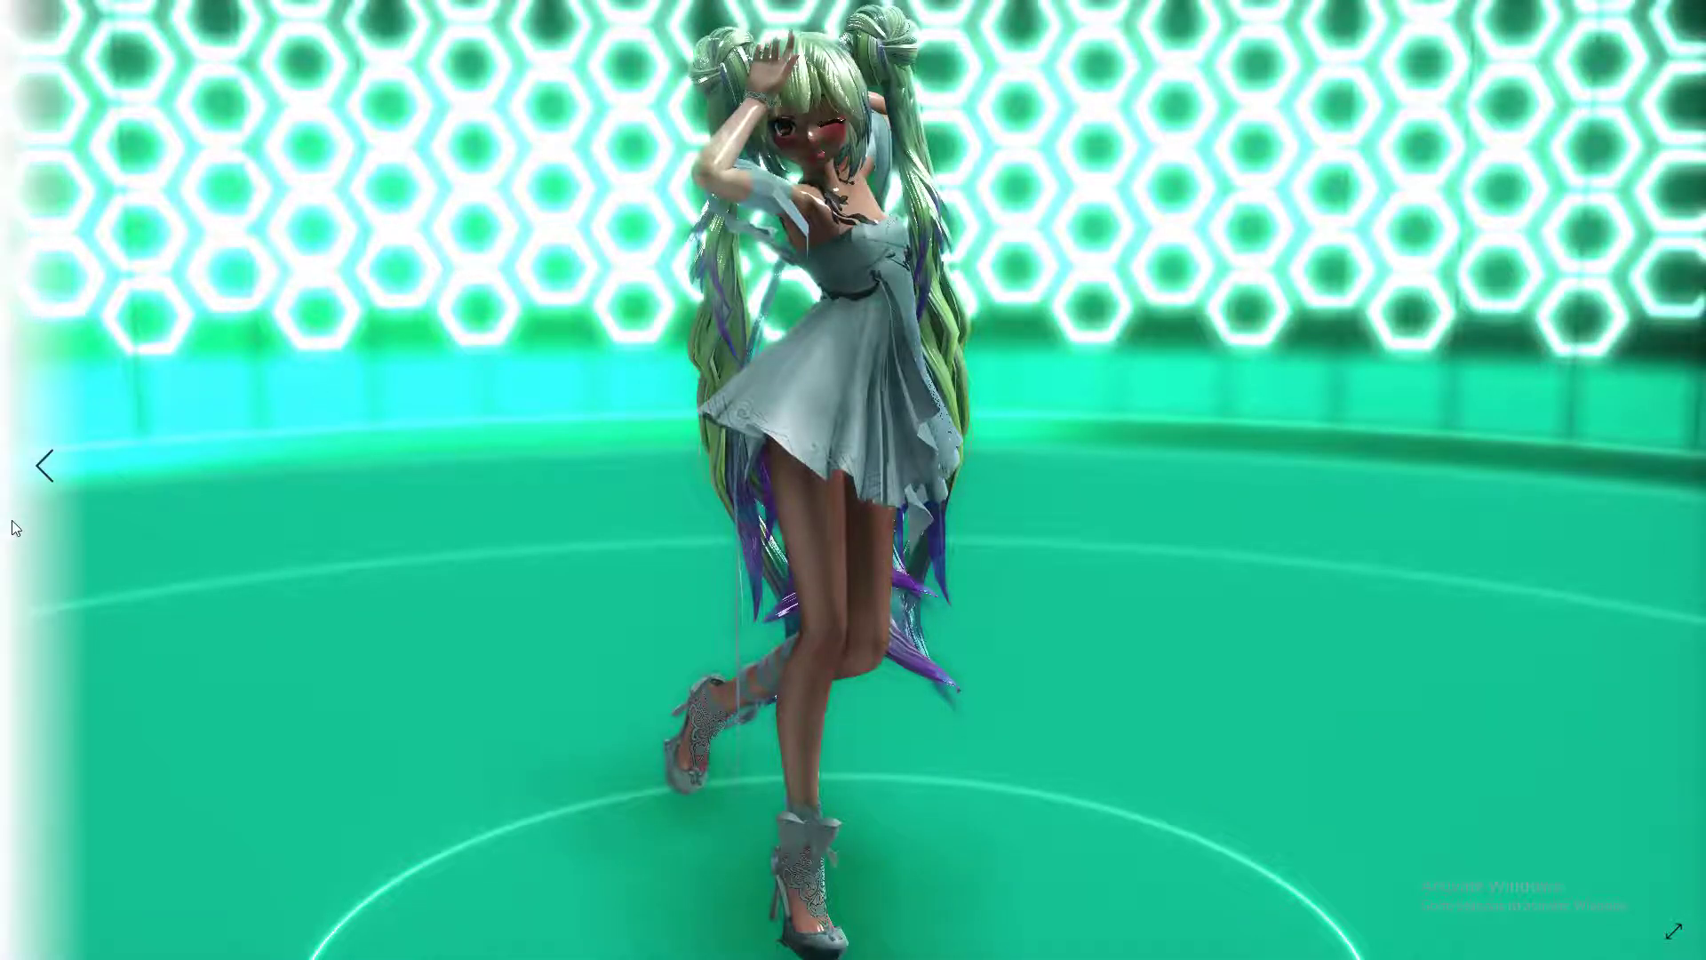
left_click(34, 507)
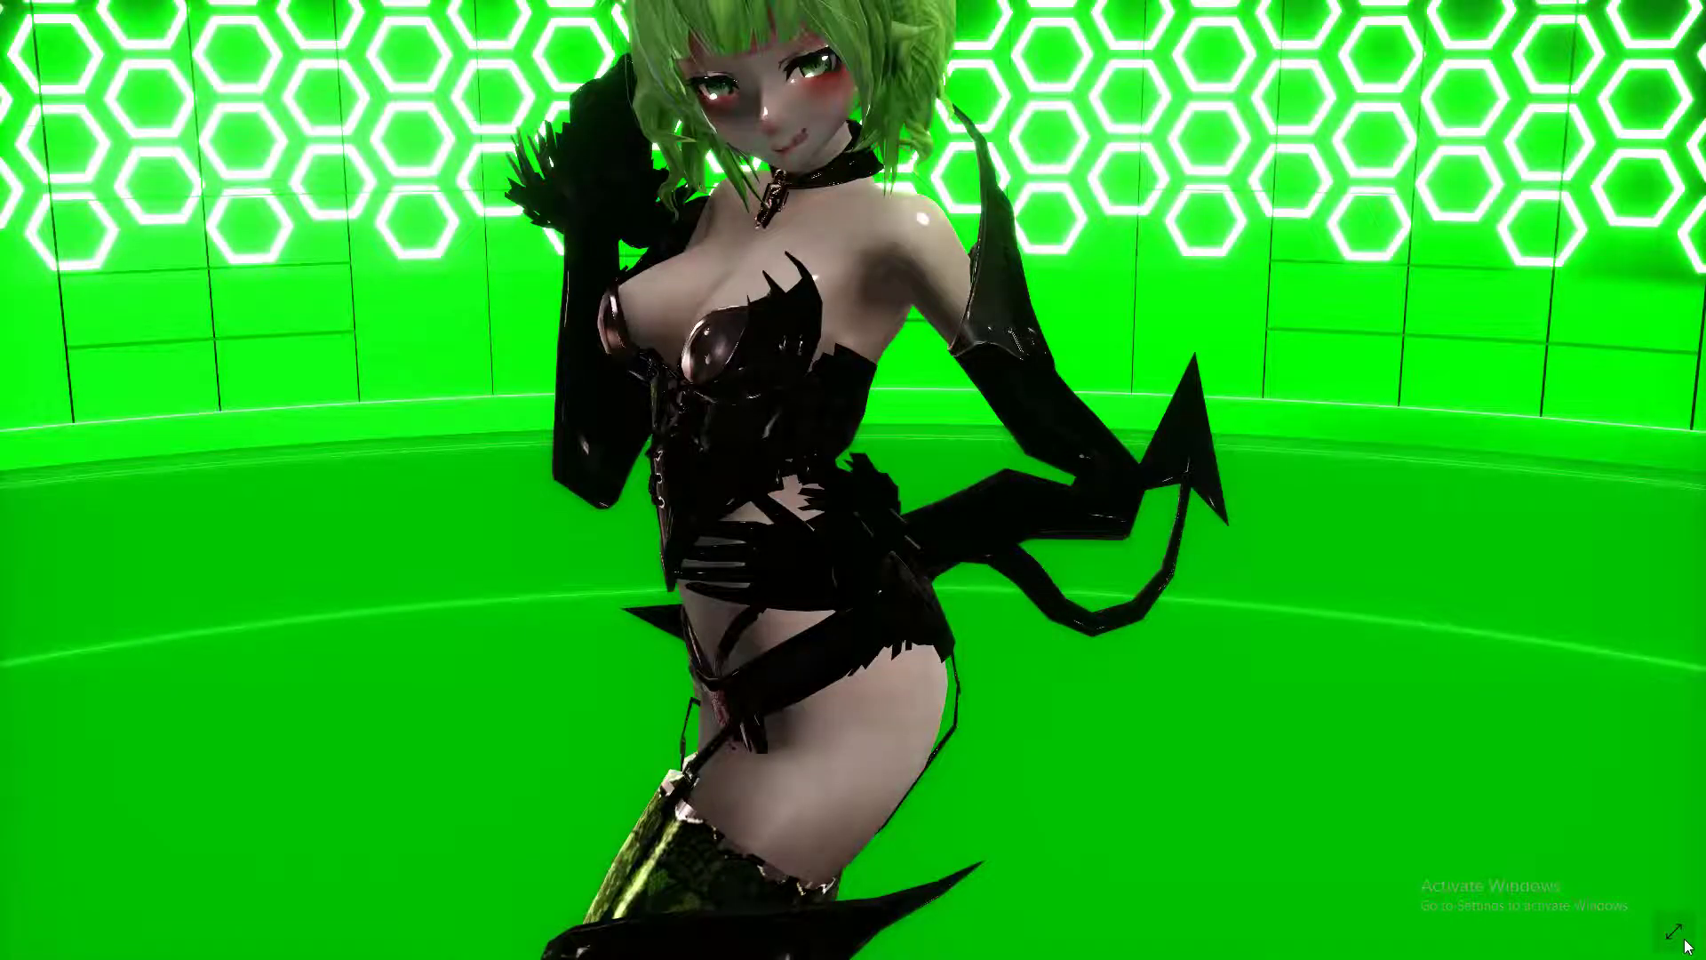
mouse_move(1681, 844)
key("Escape")
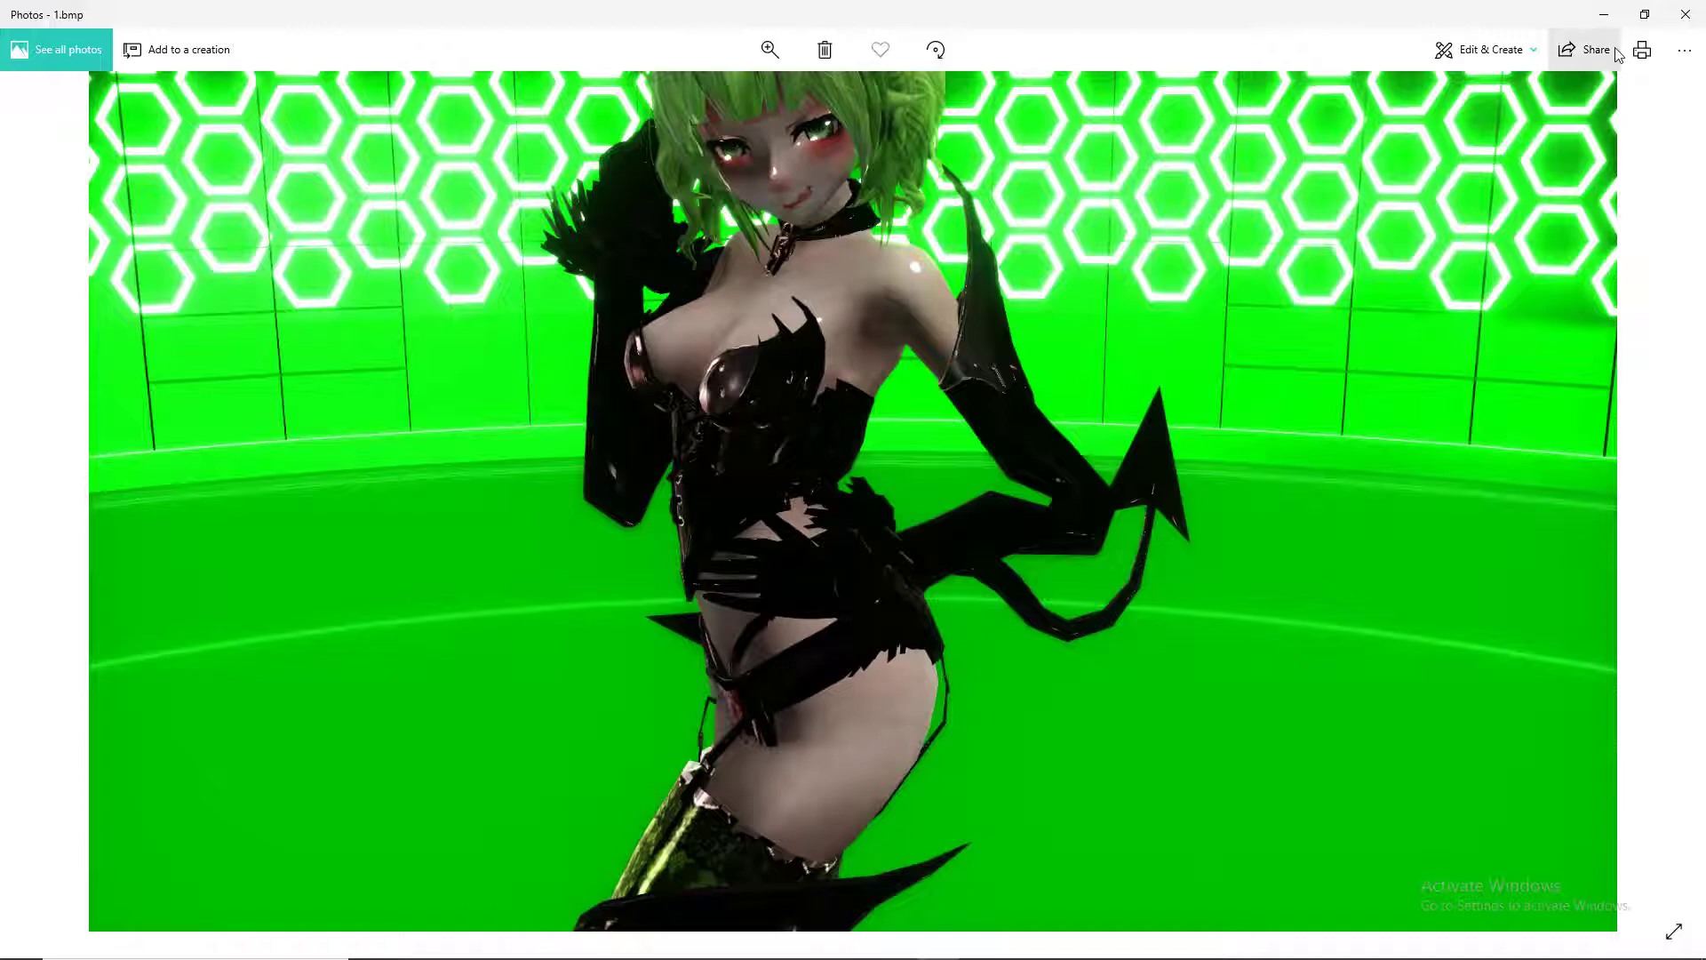
Close Photos and the Saved Pictures window, then start a new File Explorer window
left_click(1685, 15)
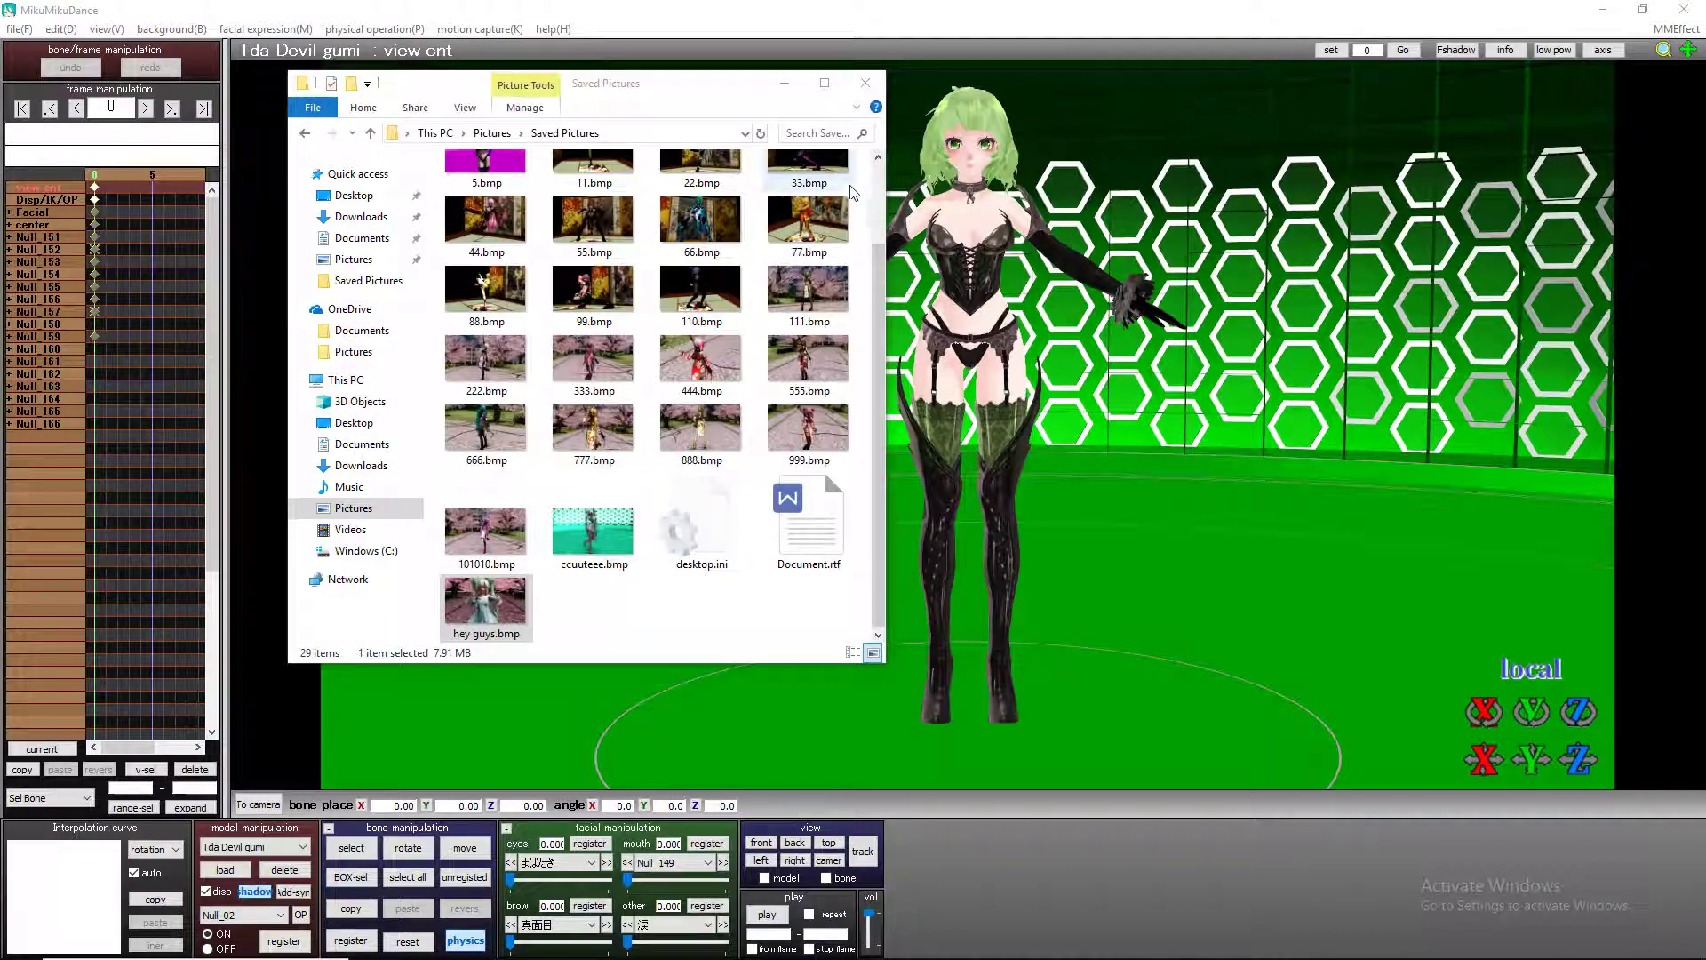
left_click(864, 83)
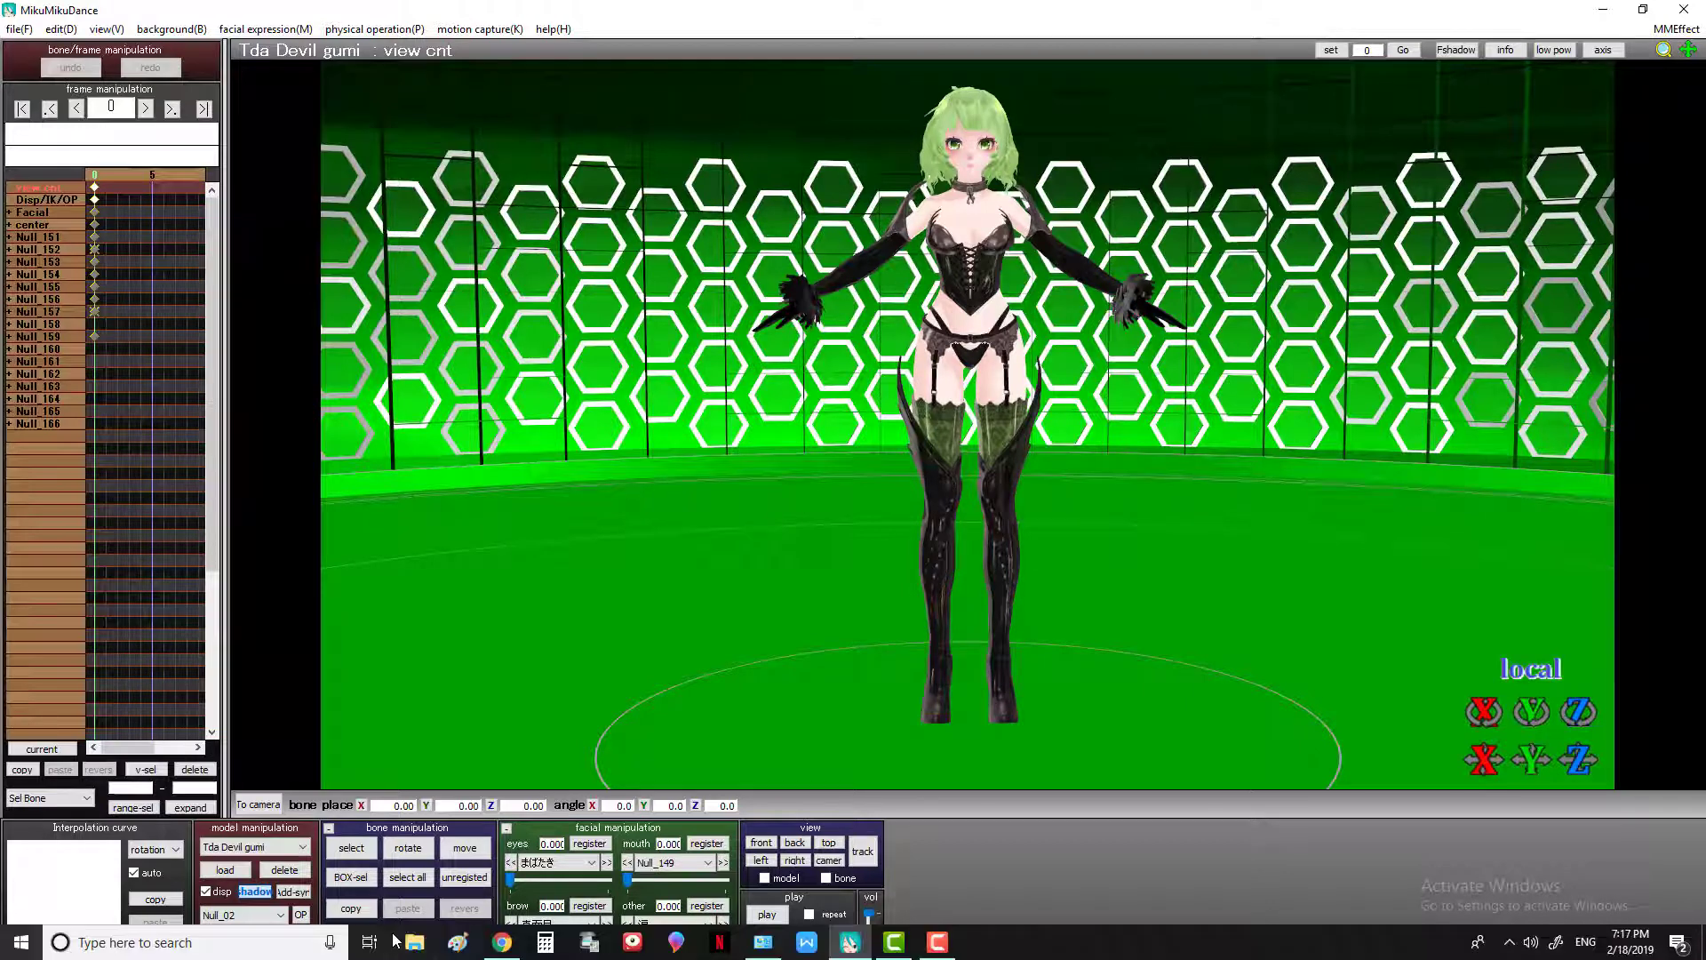
left_click(413, 945)
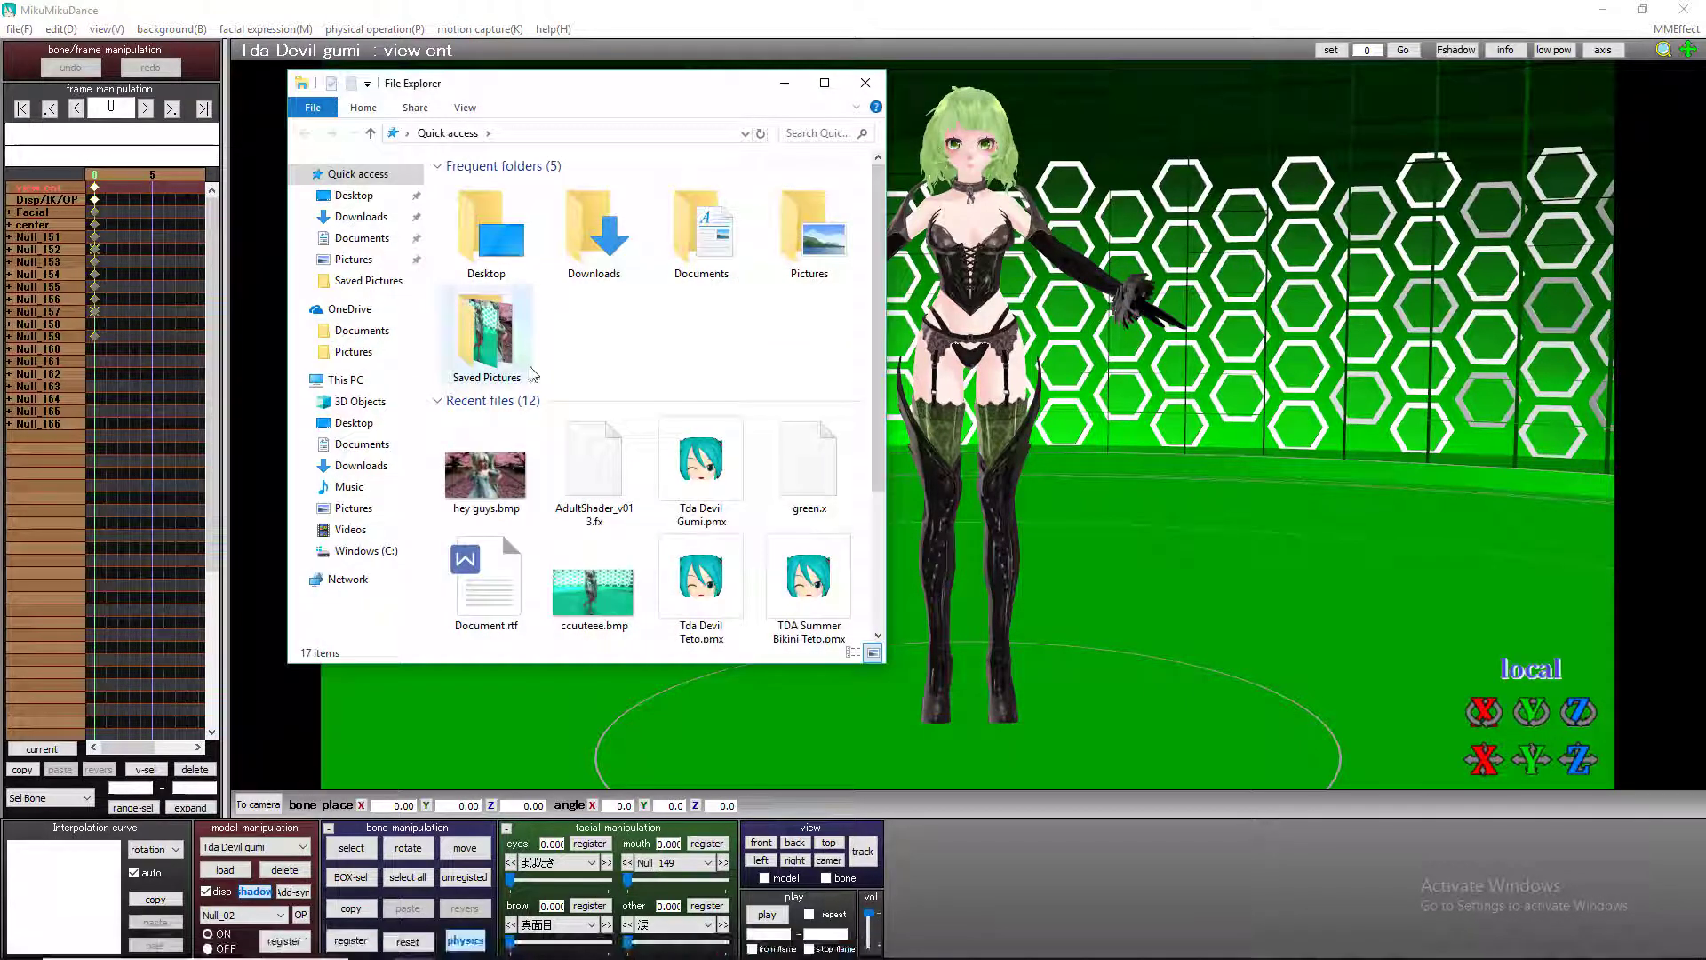
Browse to Documents > MikuMikuDanceE_v926 in File Explorer
left_click(438, 403)
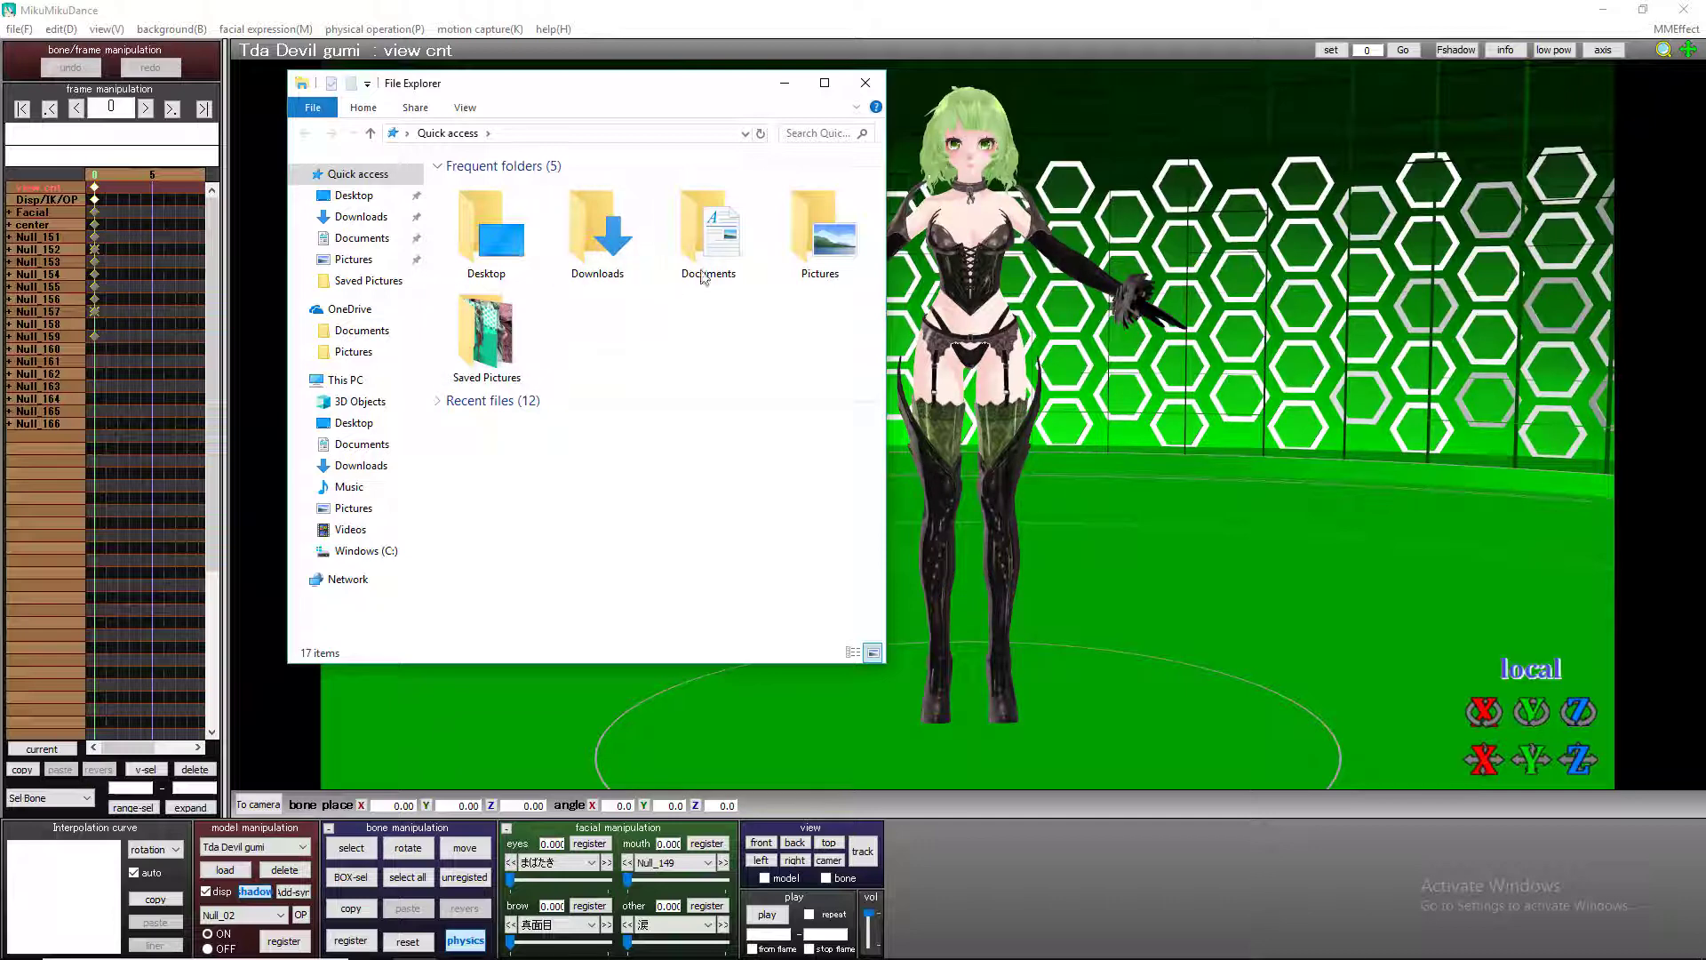
double_click(708, 233)
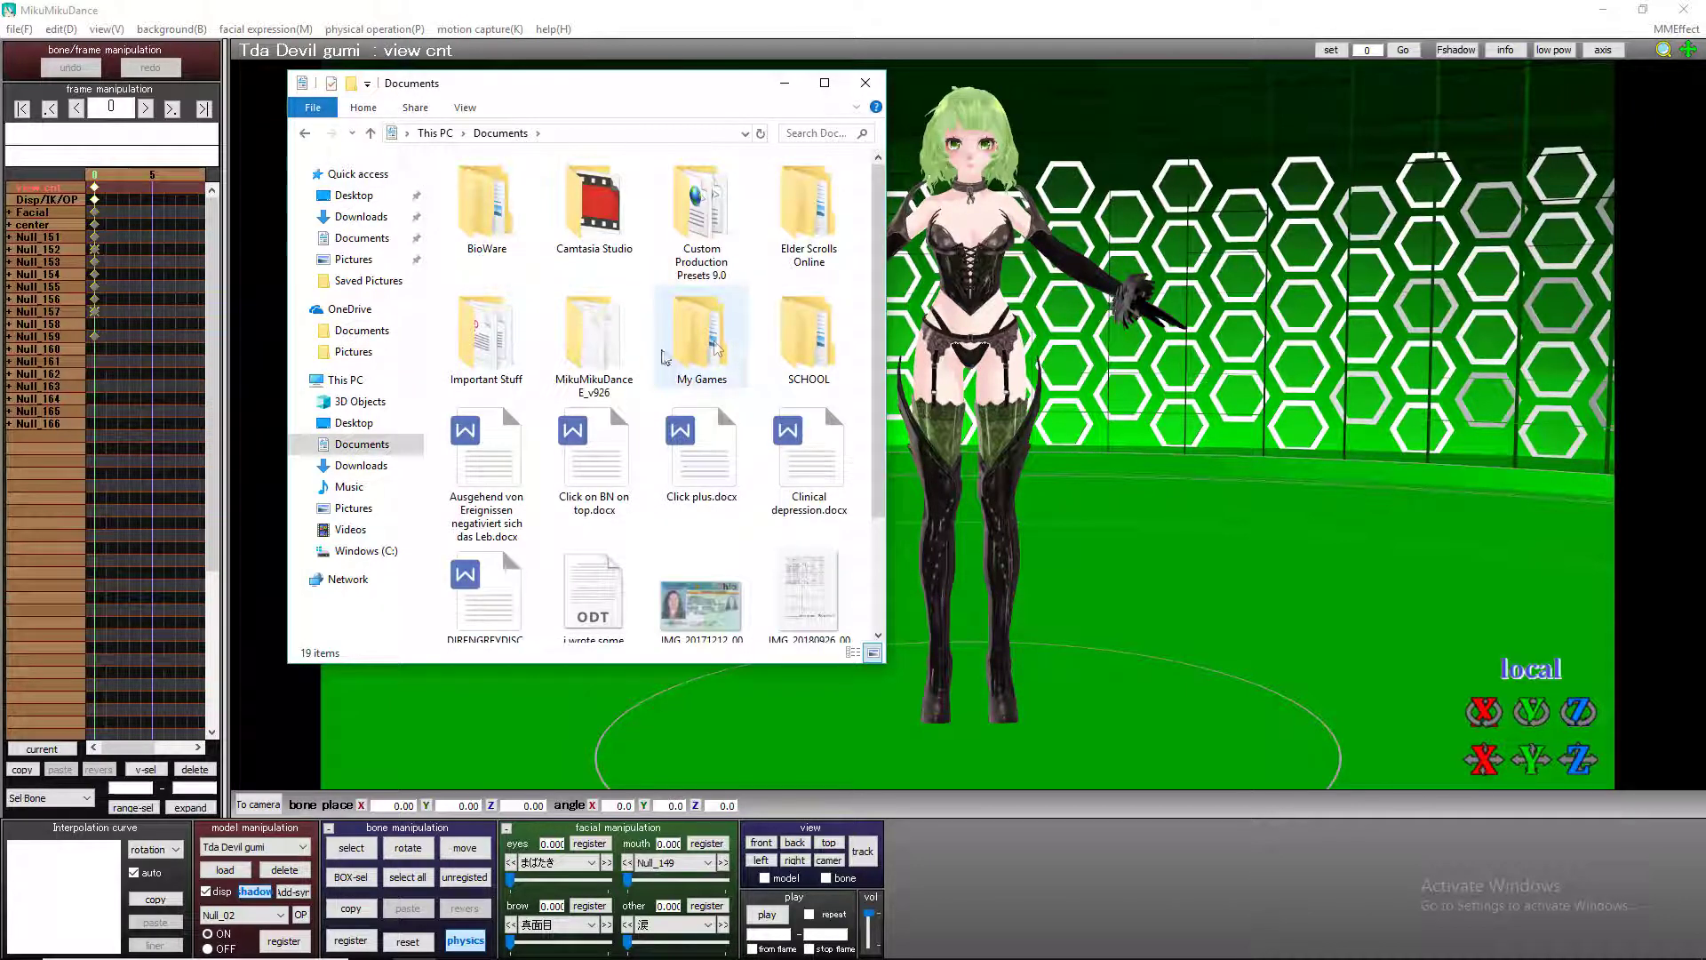
double_click(627, 359)
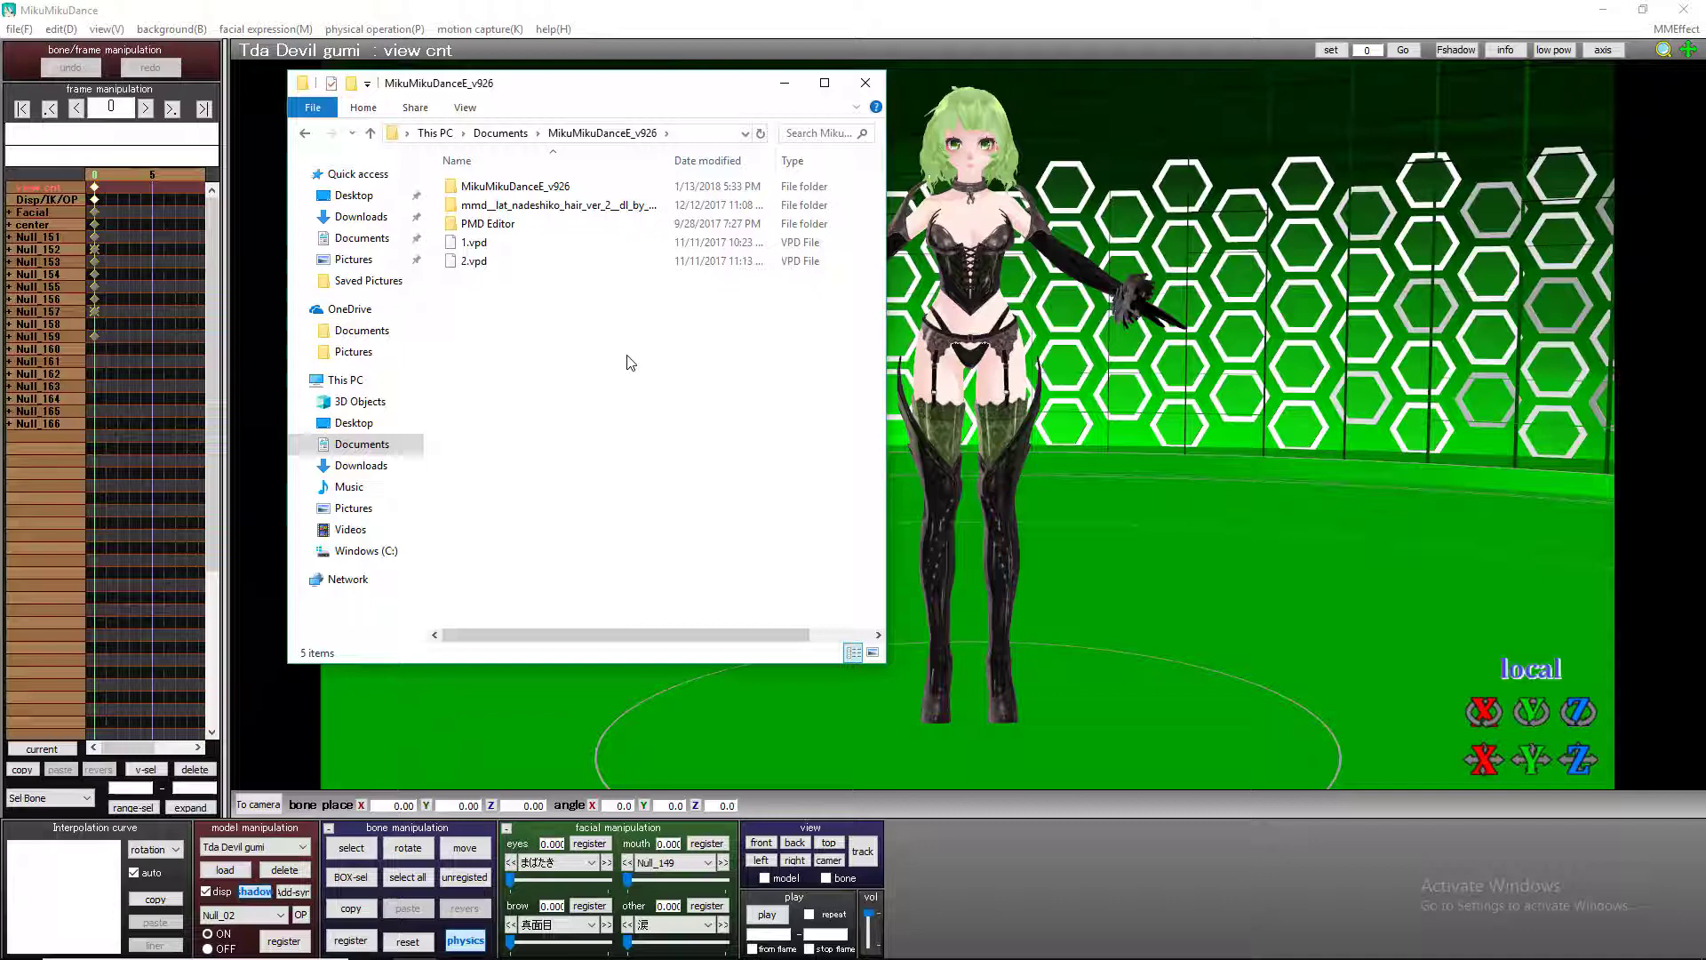
left_click_drag(649, 88, 489, 98)
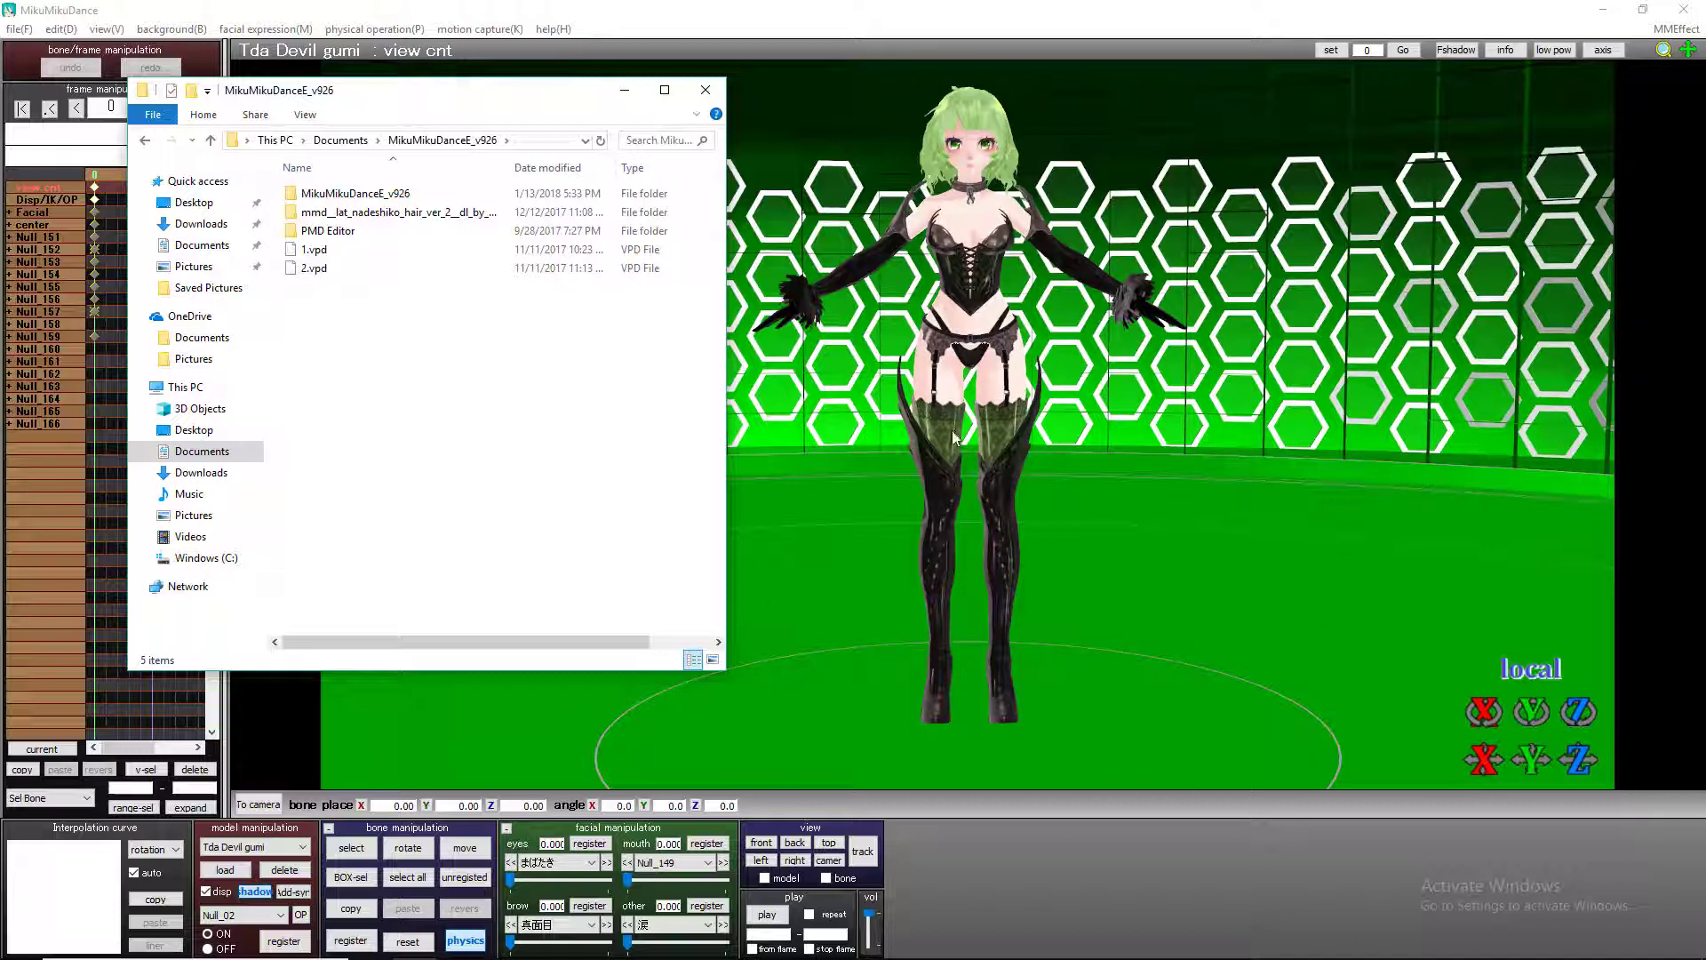
Look inside the MMEffect_v037x64_English folders, then return to MikuMikuDanceE_v926
double_click(389, 195)
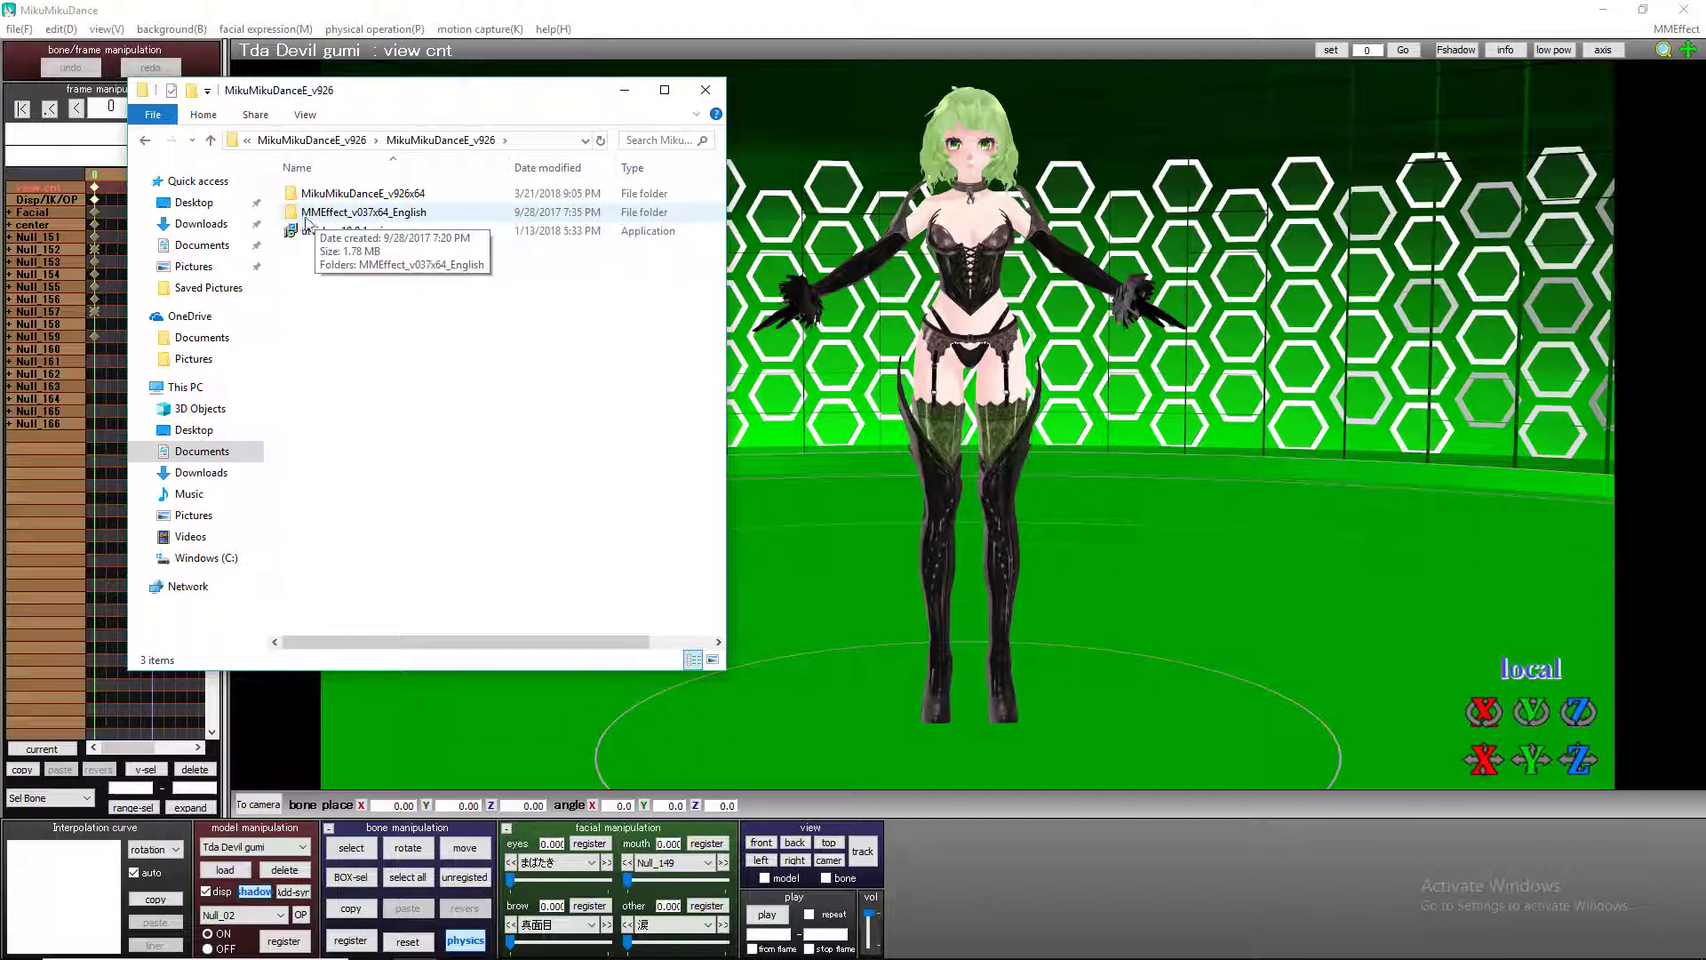
double_click(413, 214)
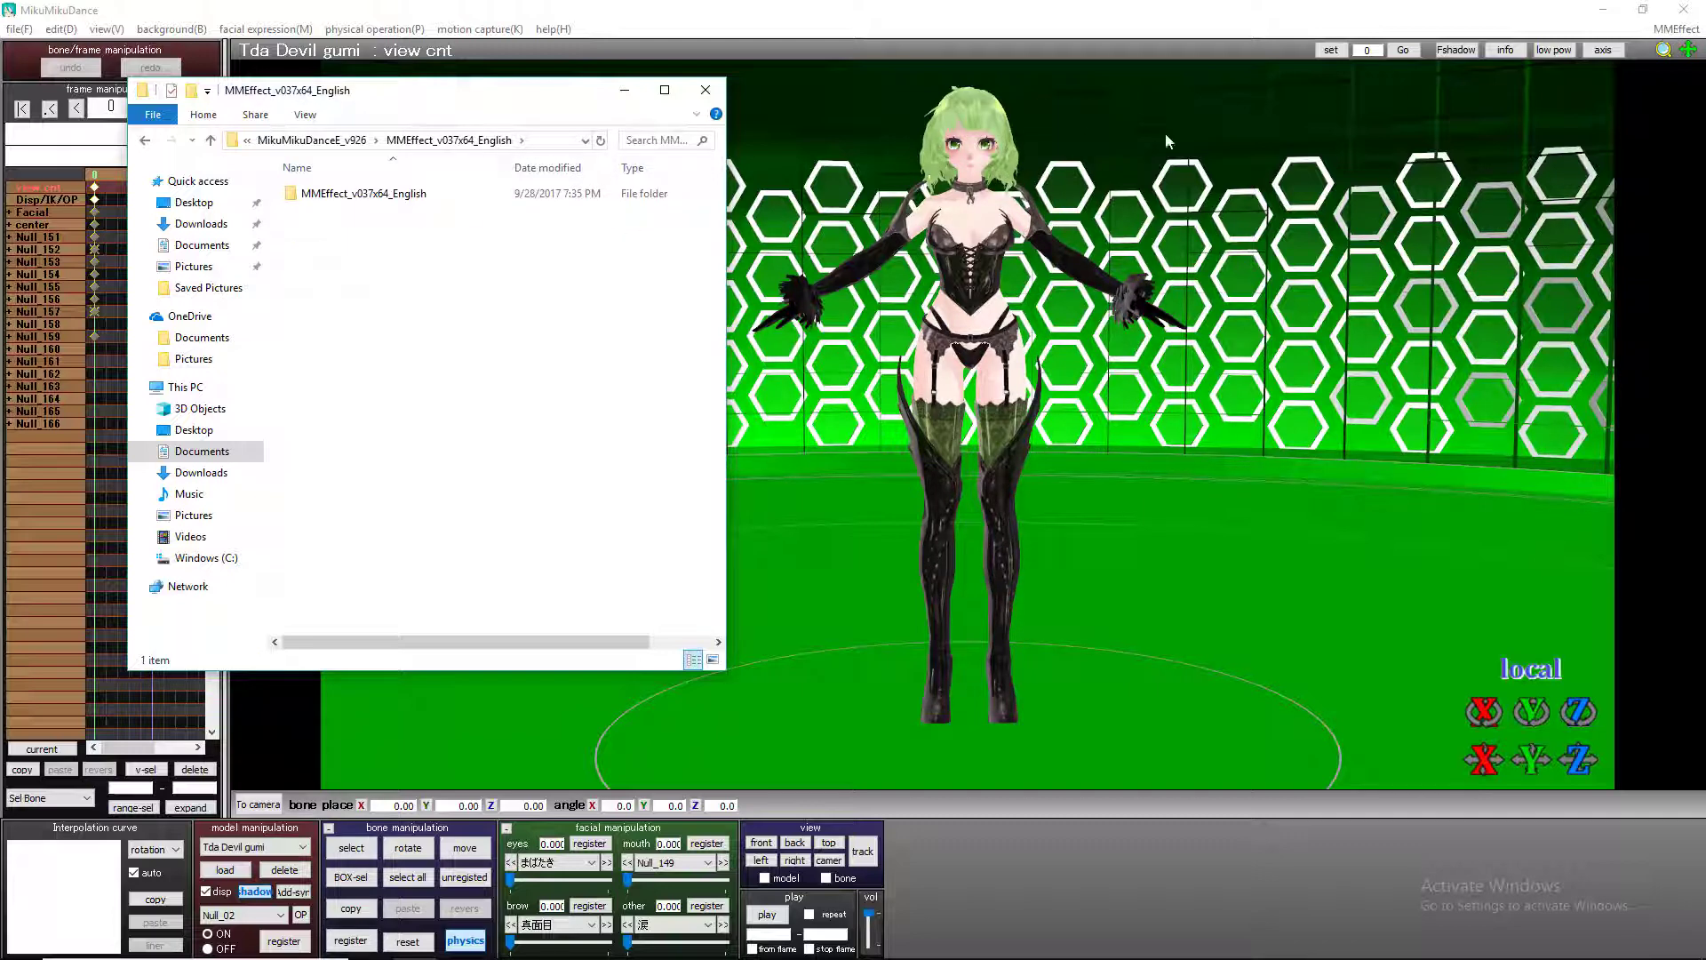
double_click(386, 194)
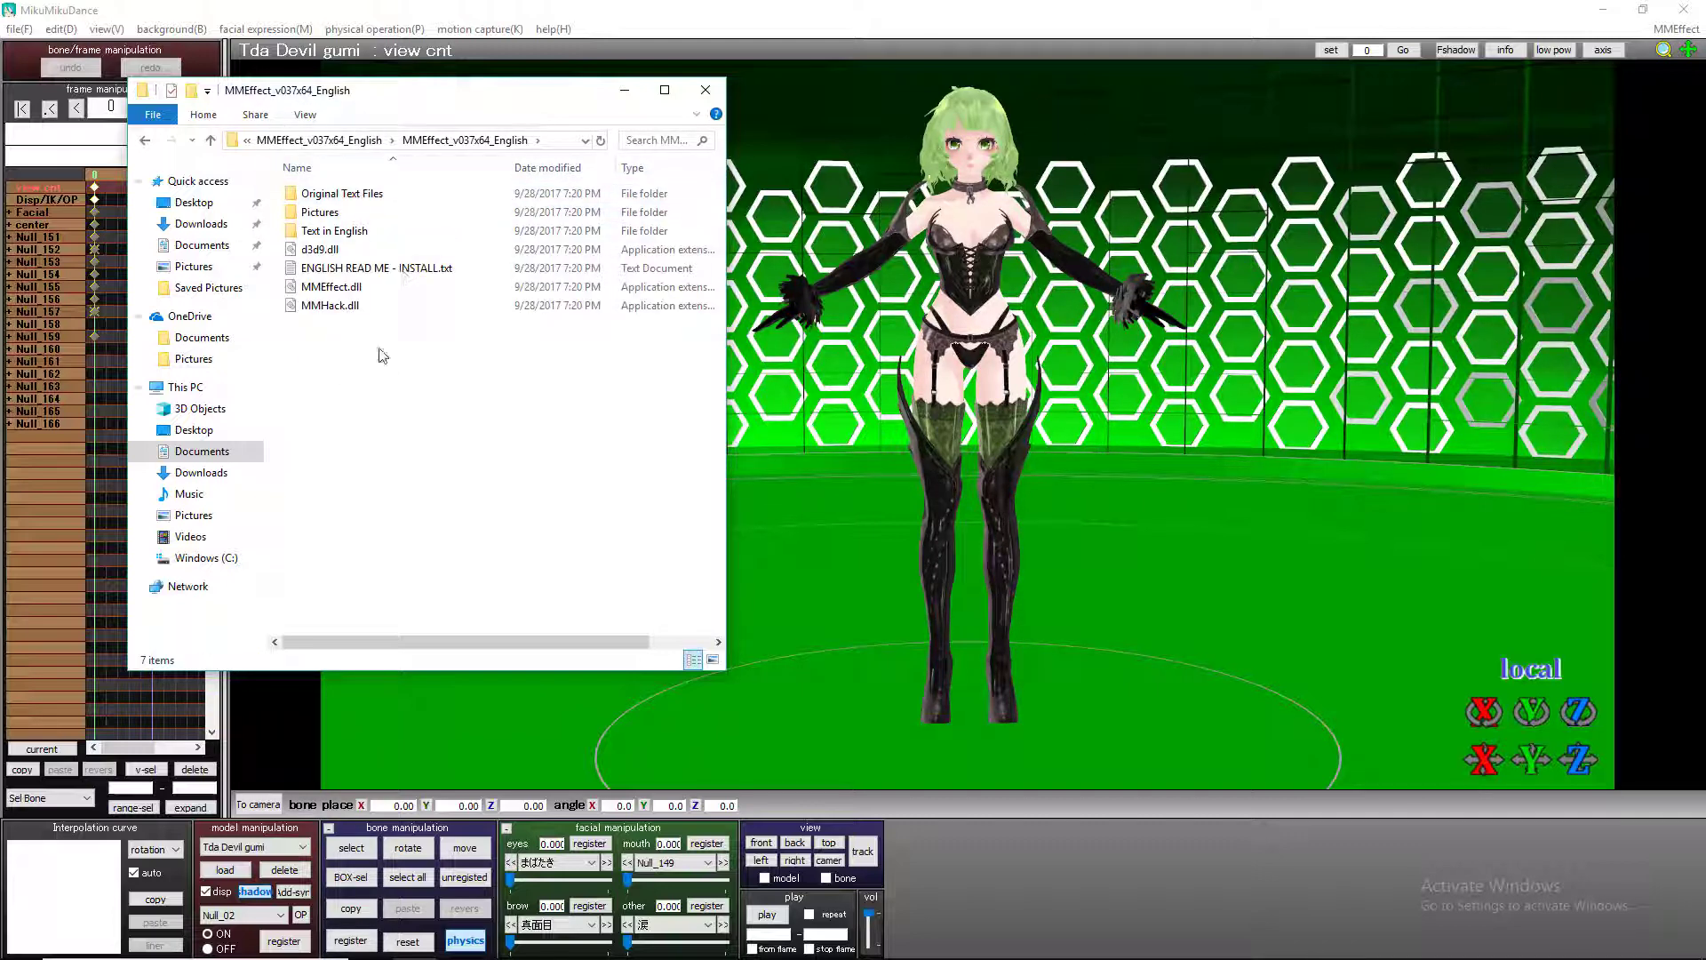
left_click(145, 140)
left_click(145, 139)
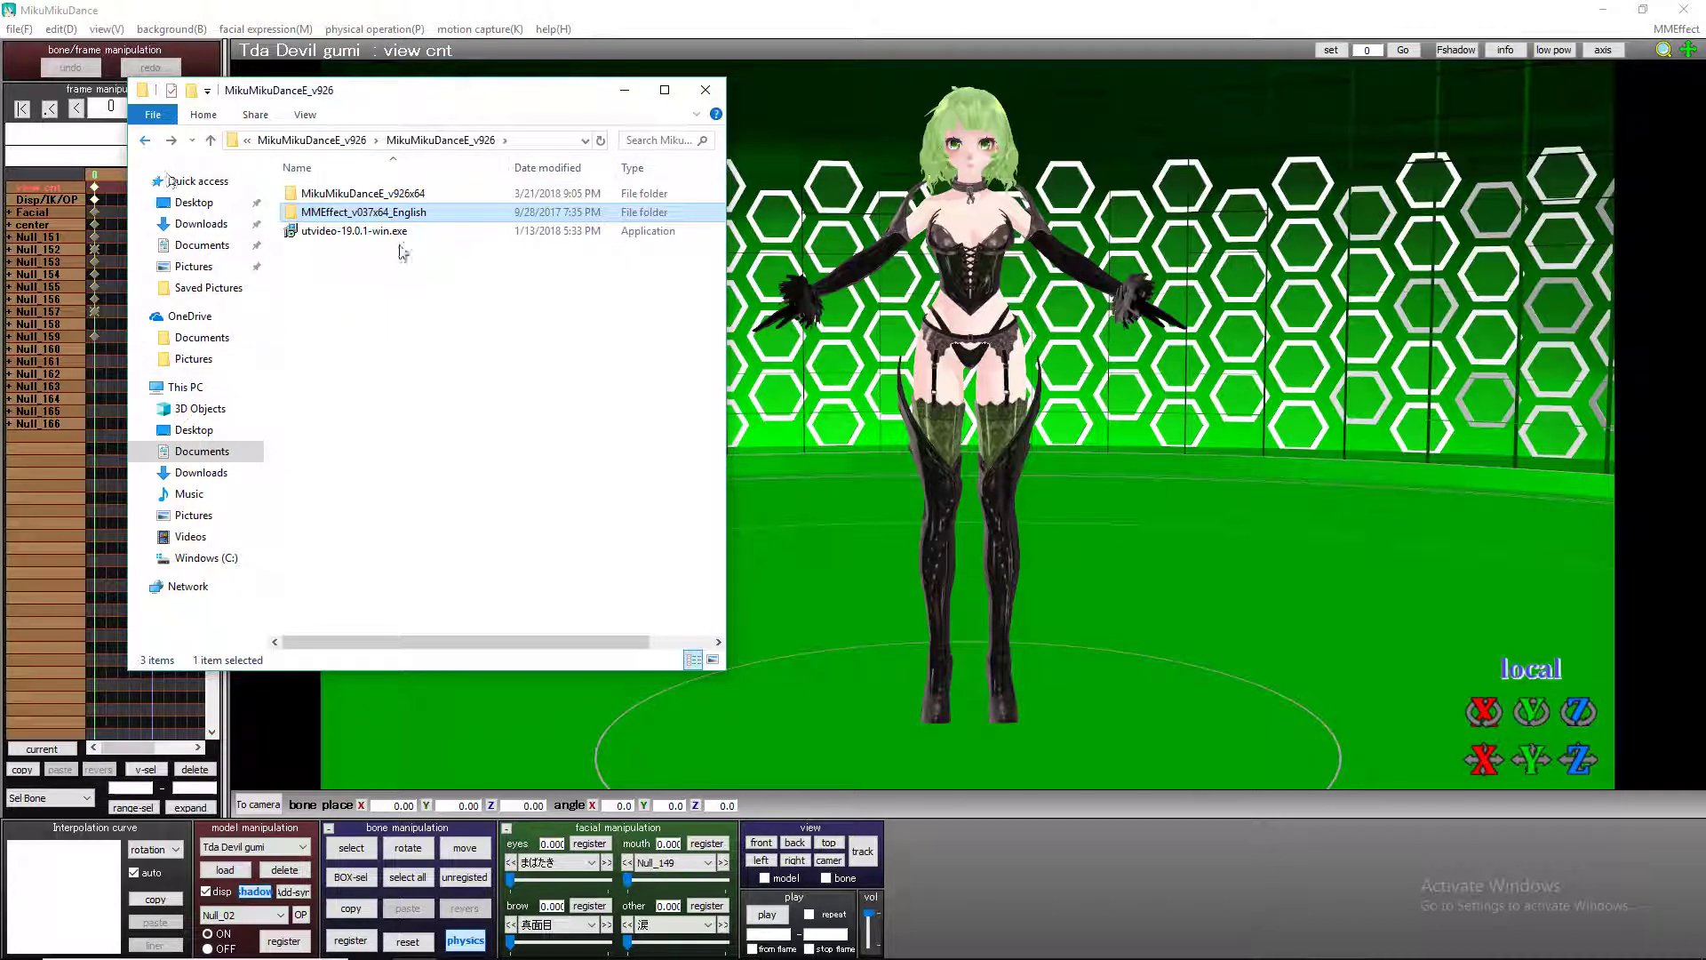
Go through MikuMikuDanceE_v926x64 > UserFile > Effects > Shade to MMD Most Famous Effects Pack 2
double_click(422, 199)
double_click(354, 213)
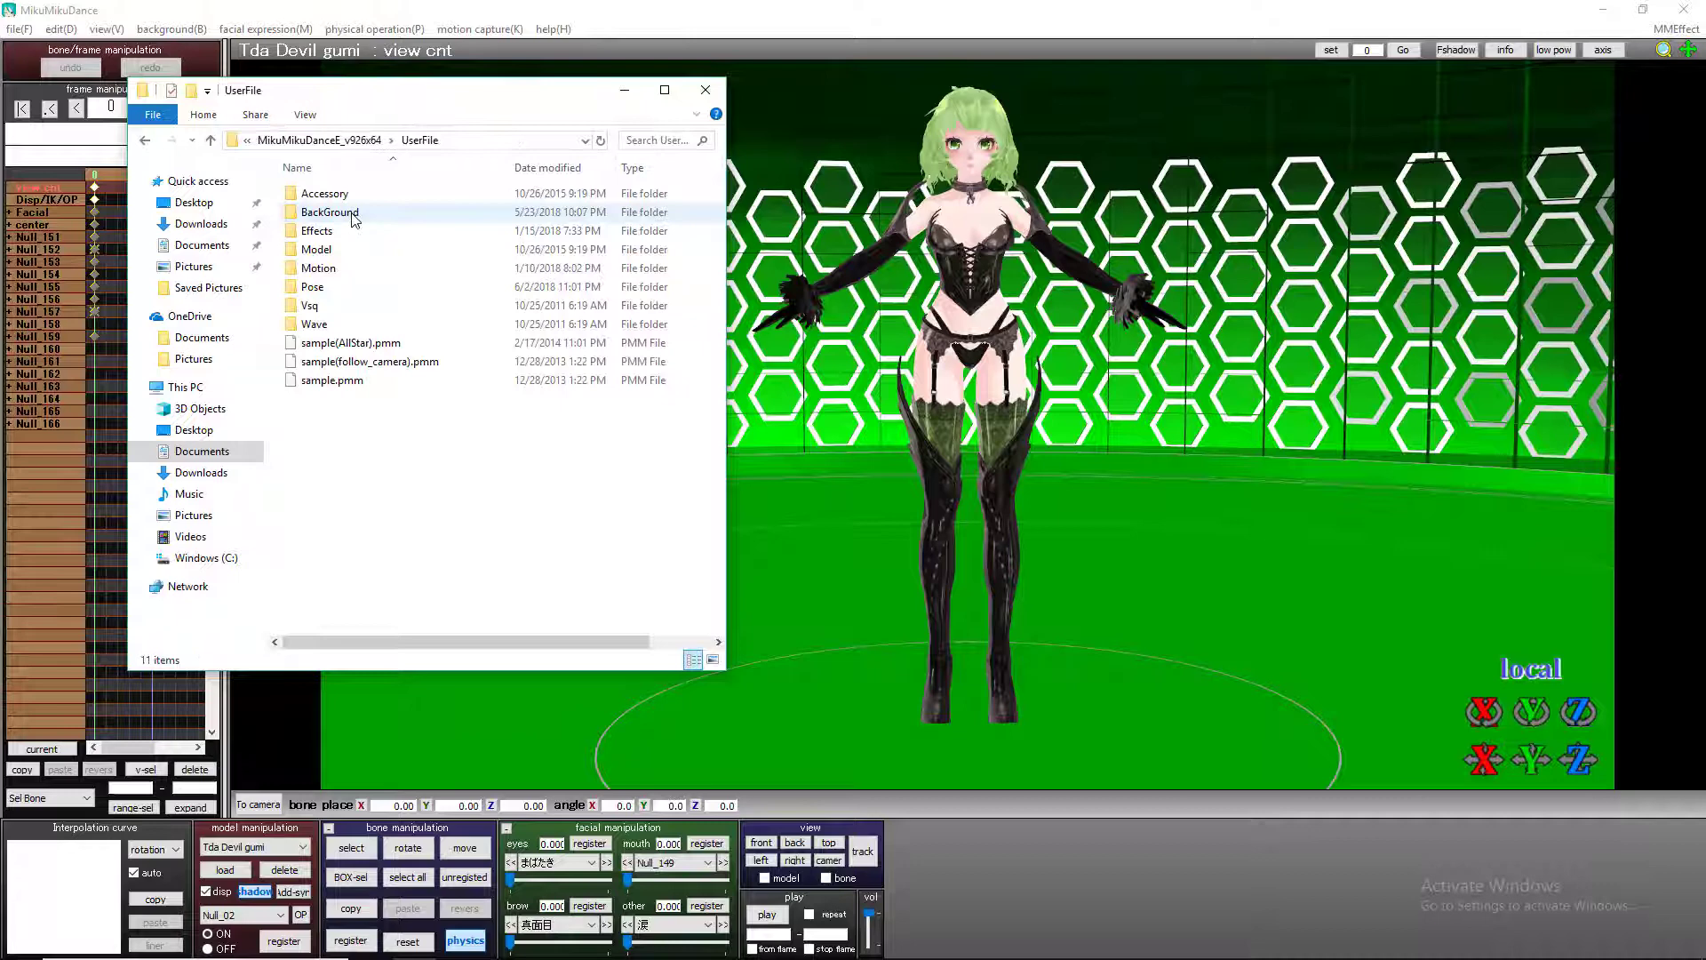
double_click(335, 235)
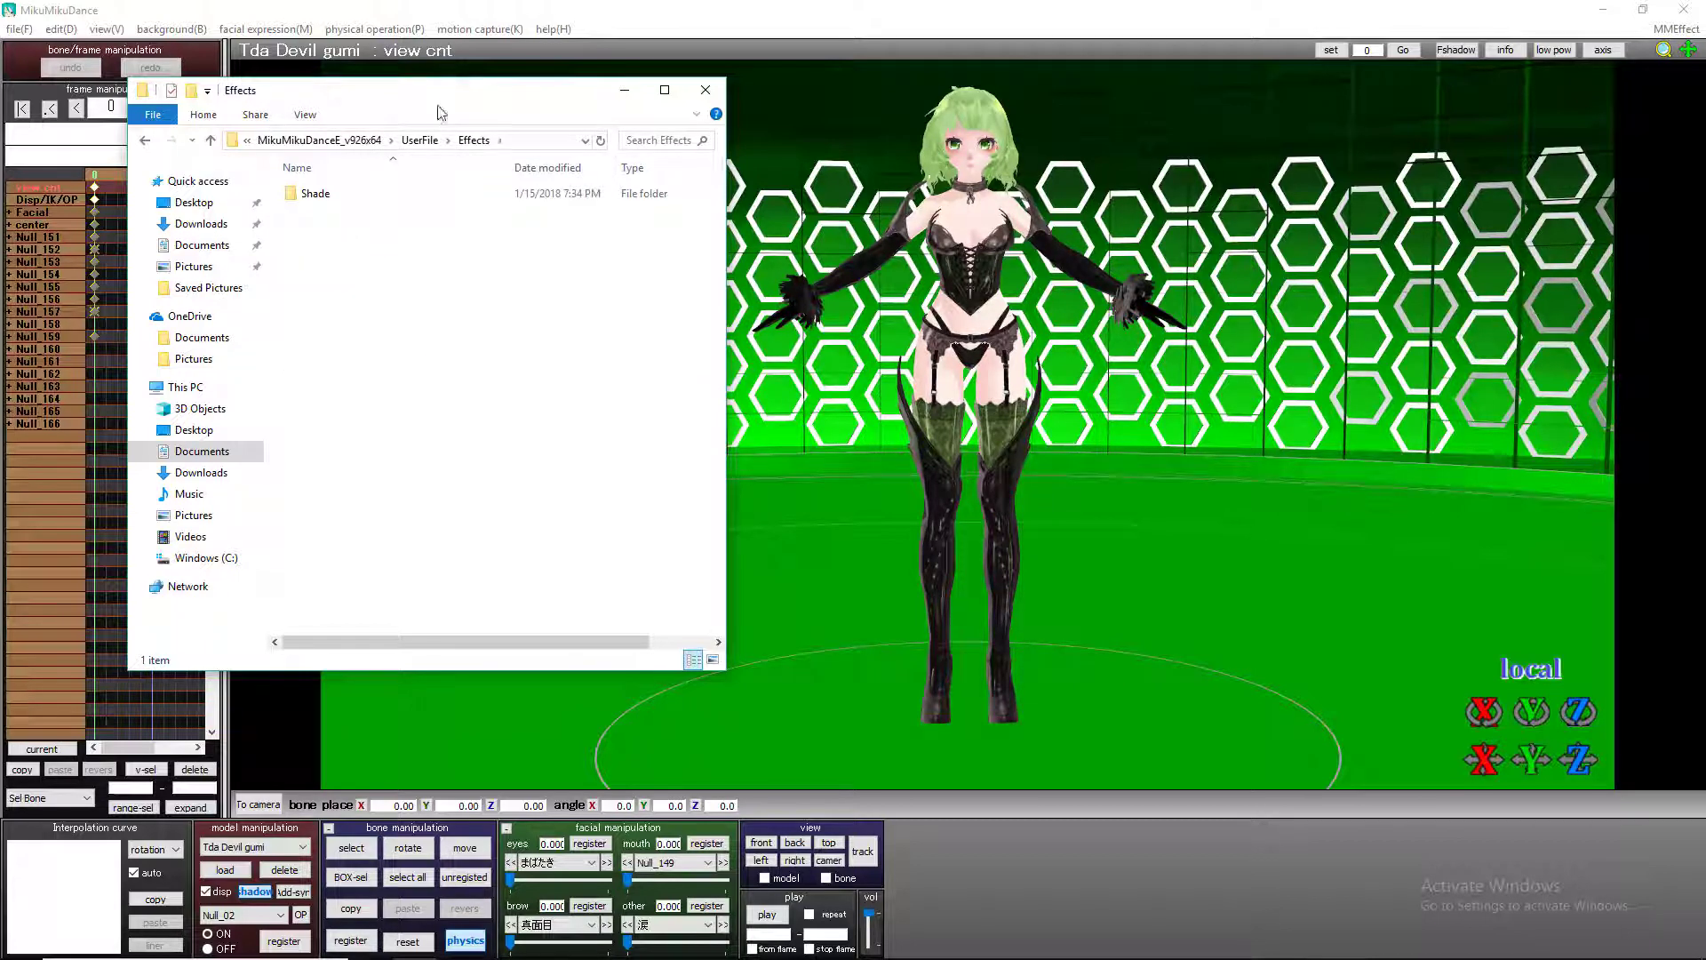
left_click_drag(438, 112, 413, 158)
double_click(317, 239)
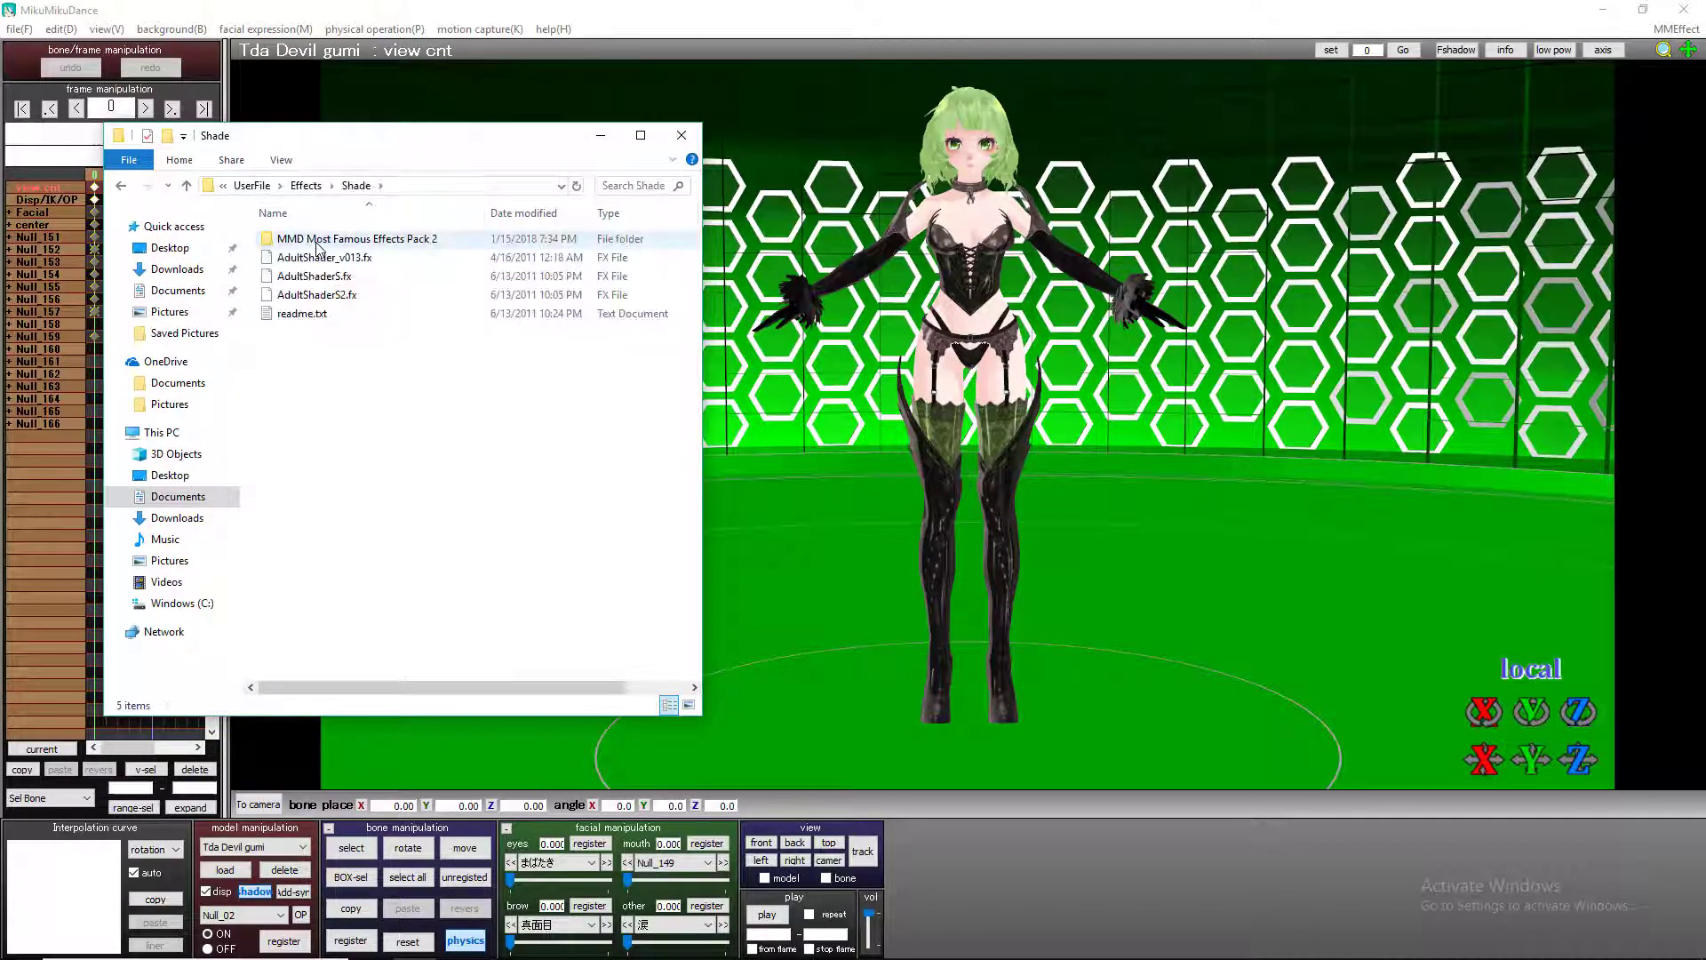
double_click(417, 239)
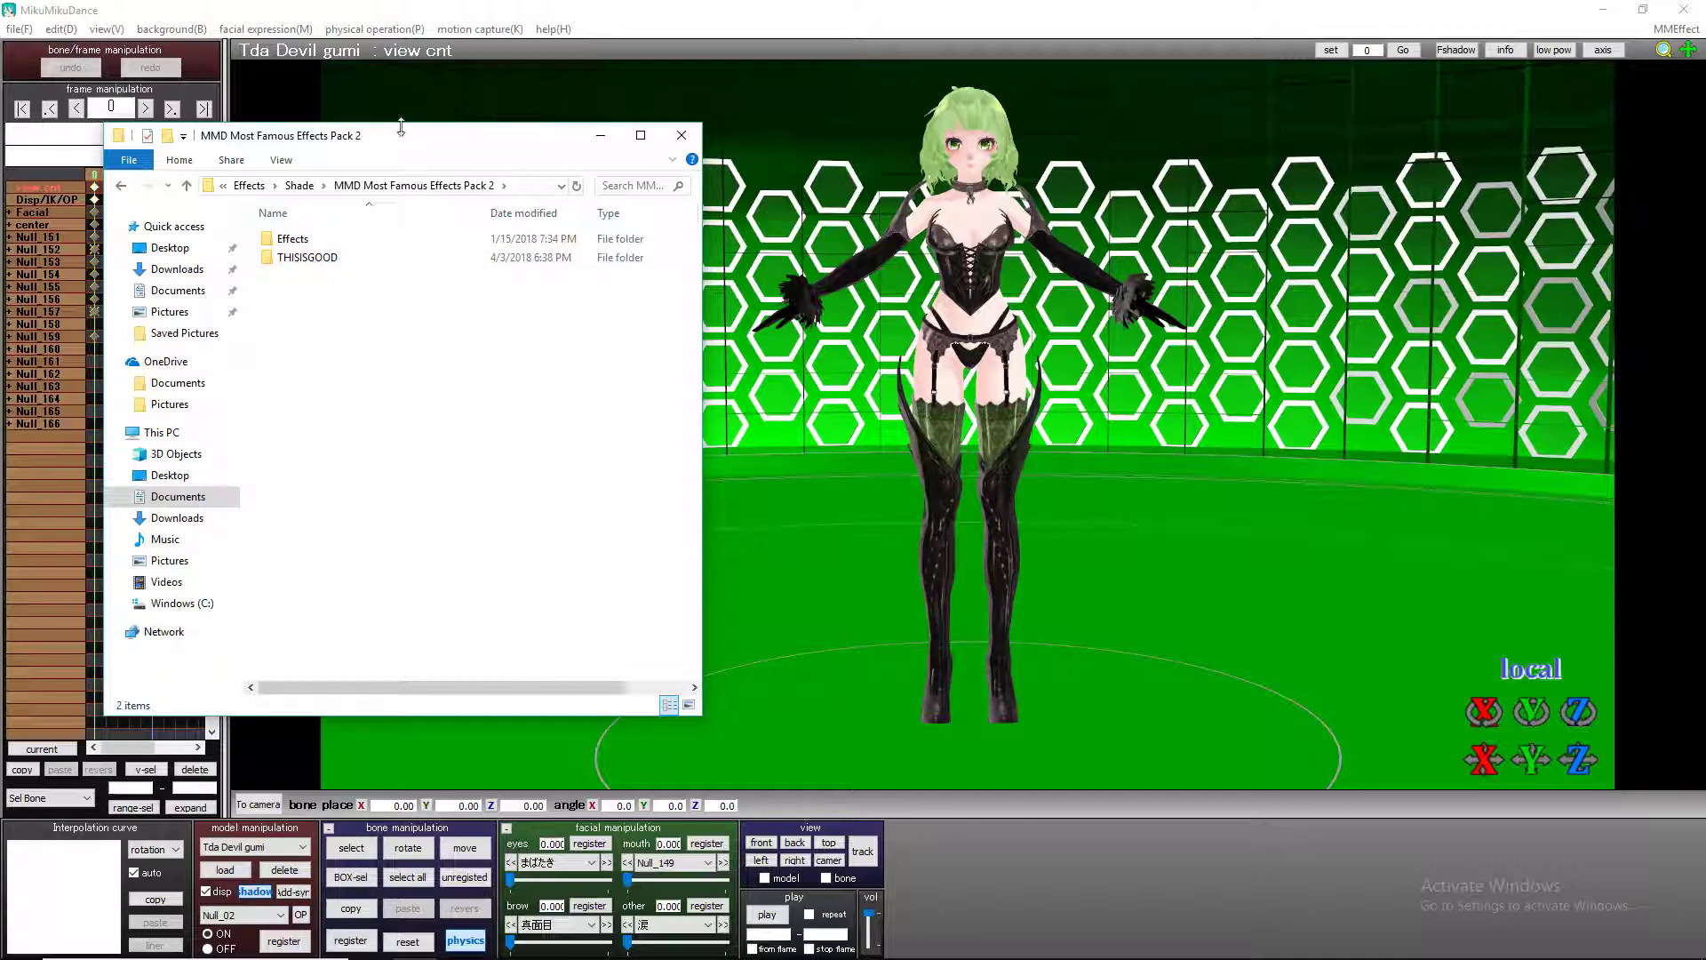
Open THISISGOOD and select ExcellentShadow.x in the 1ExcellentShadow2 folder
left_click_drag(401, 127, 471, 78)
double_click(351, 211)
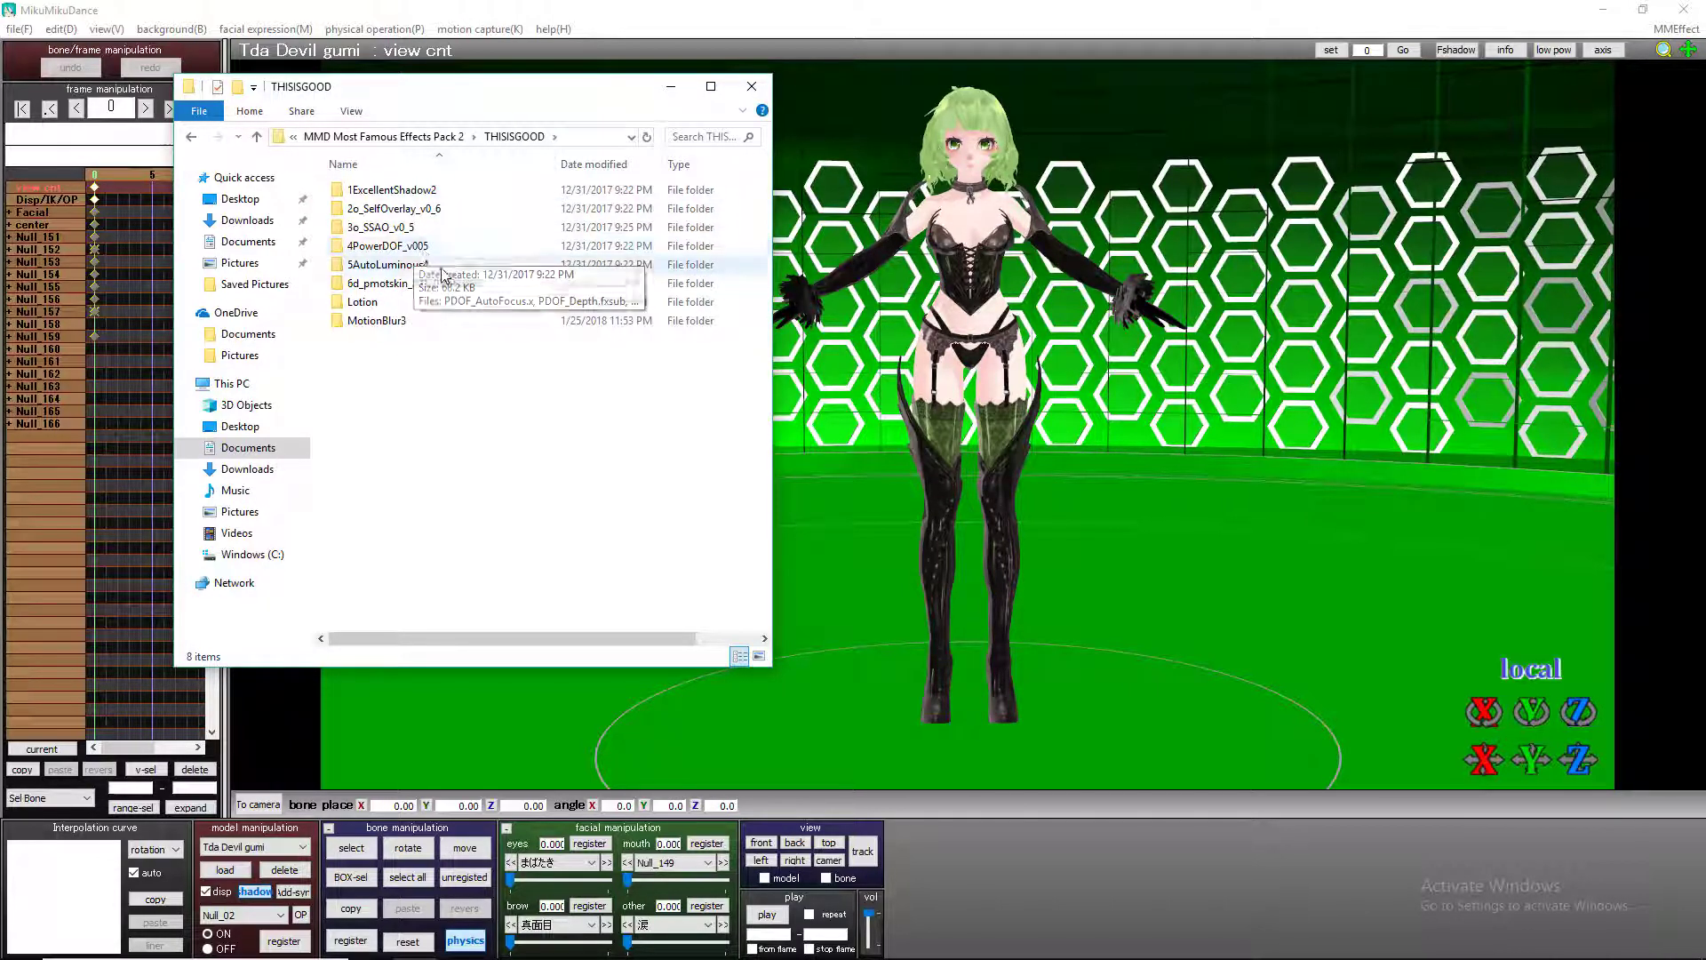
left_click_drag(498, 87, 346, 52)
double_click(249, 153)
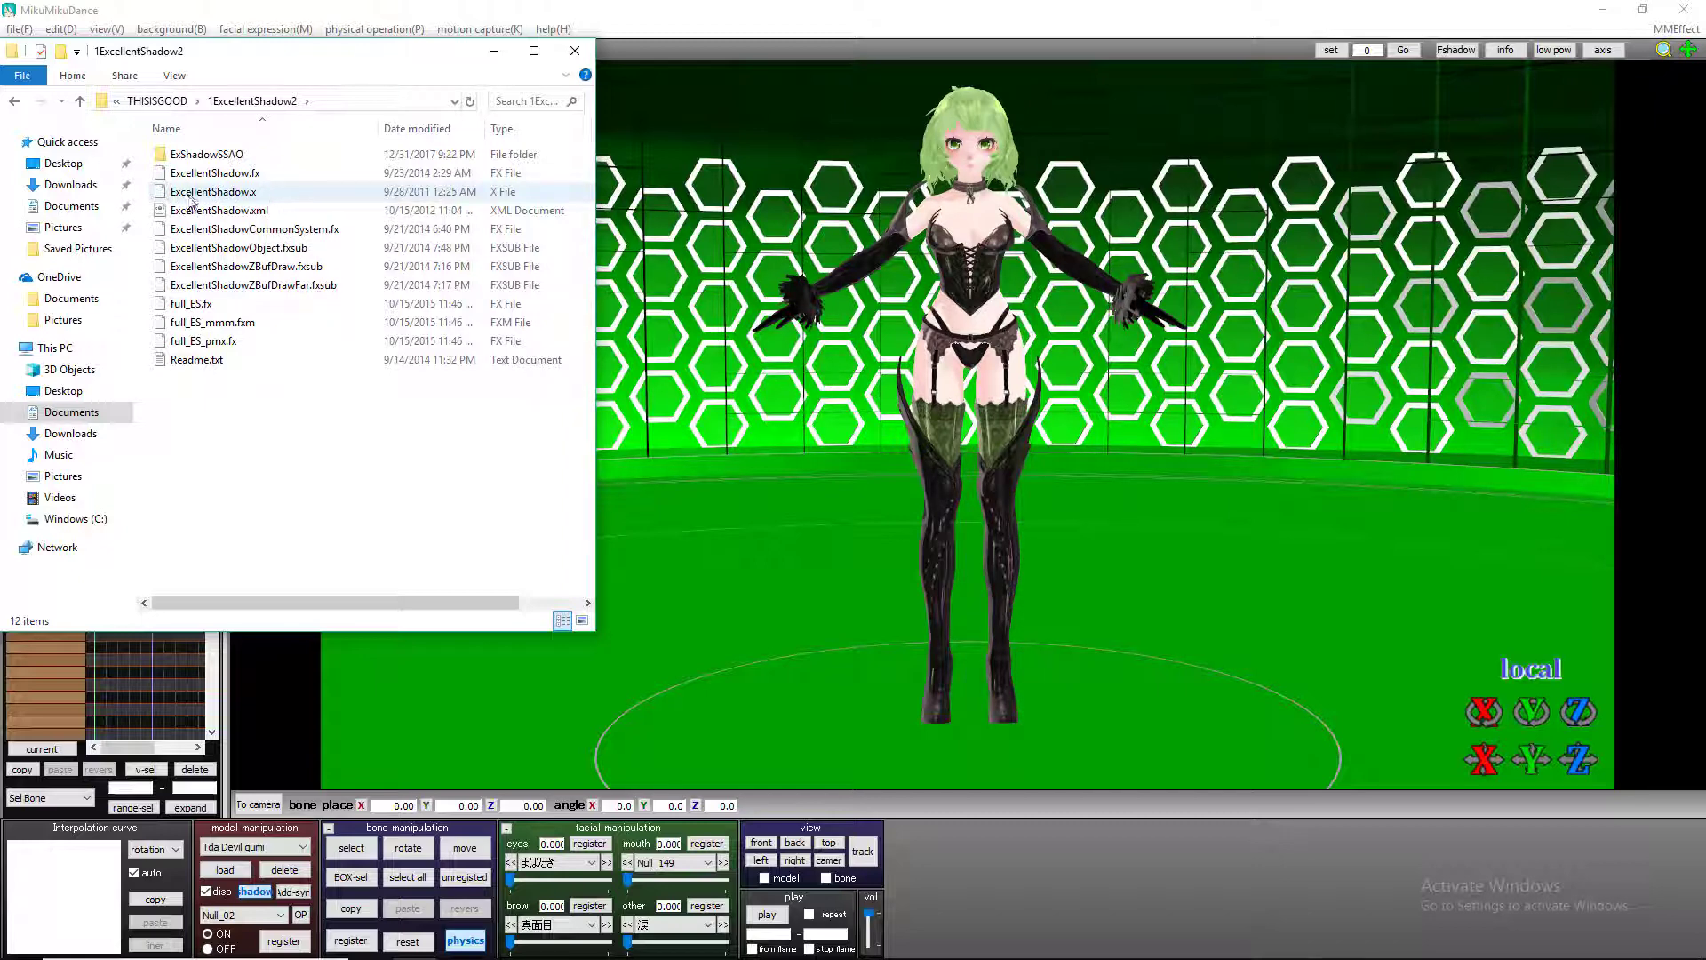
left_click(188, 194)
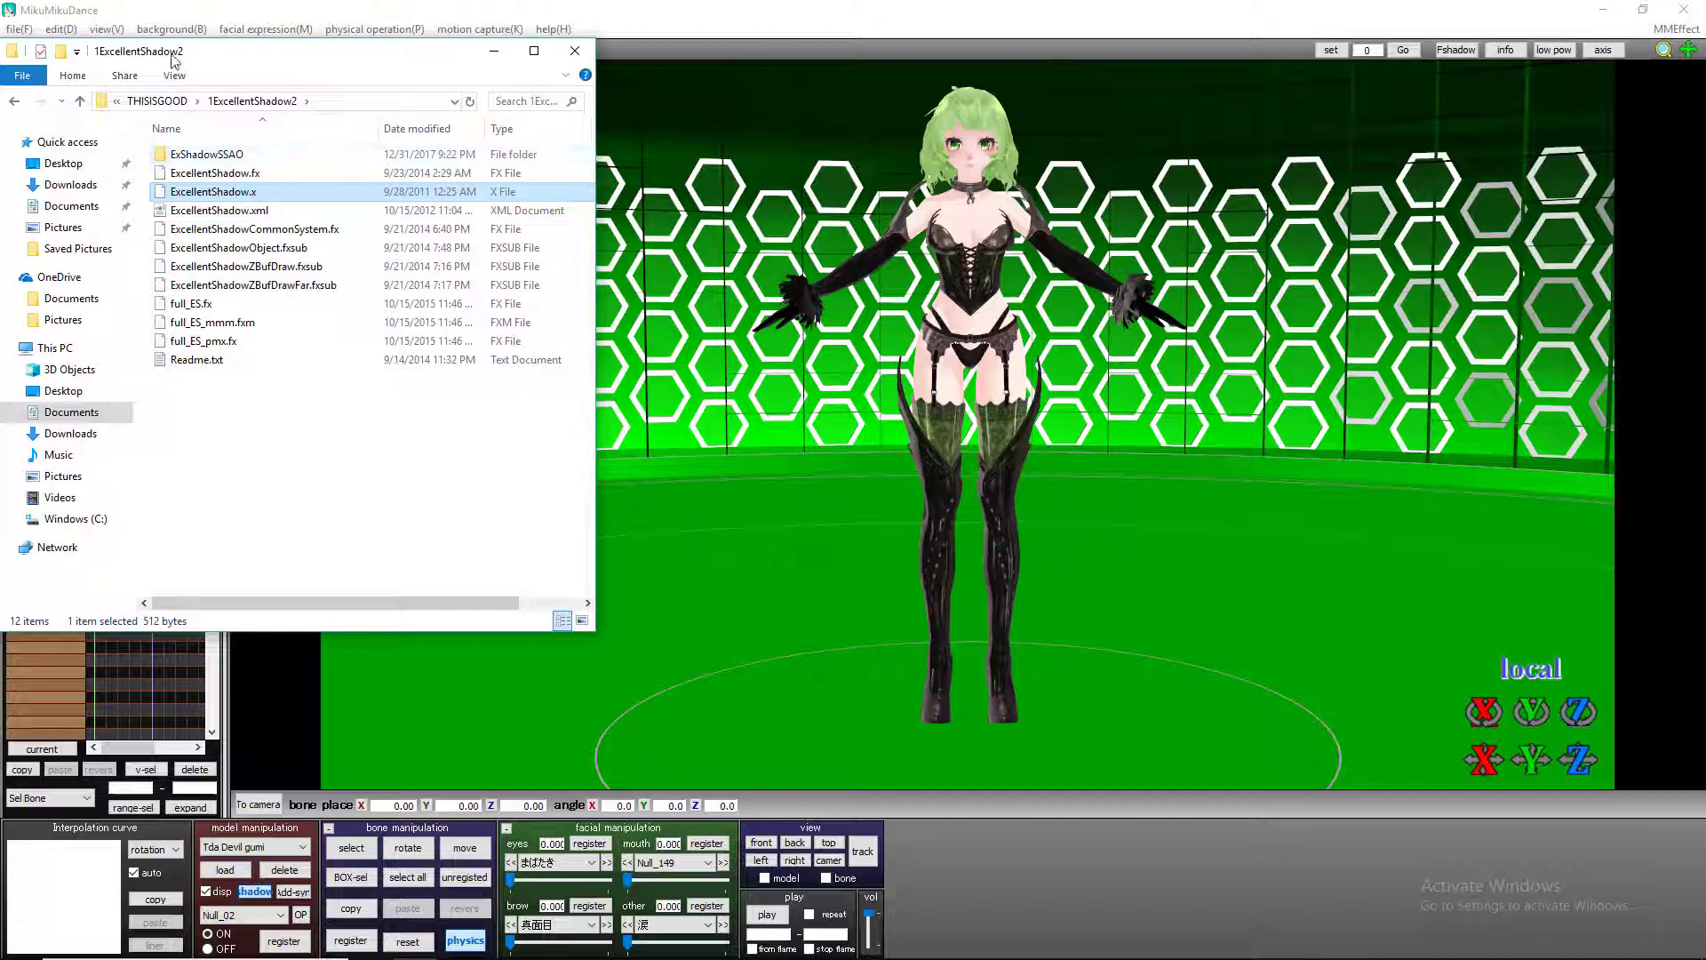
left_click_drag(176, 55, 231, 63)
Drop o_SelfOverlay.x from 2o_SelfOverlay_v0_6 into the MMD scene
left_click(69, 109)
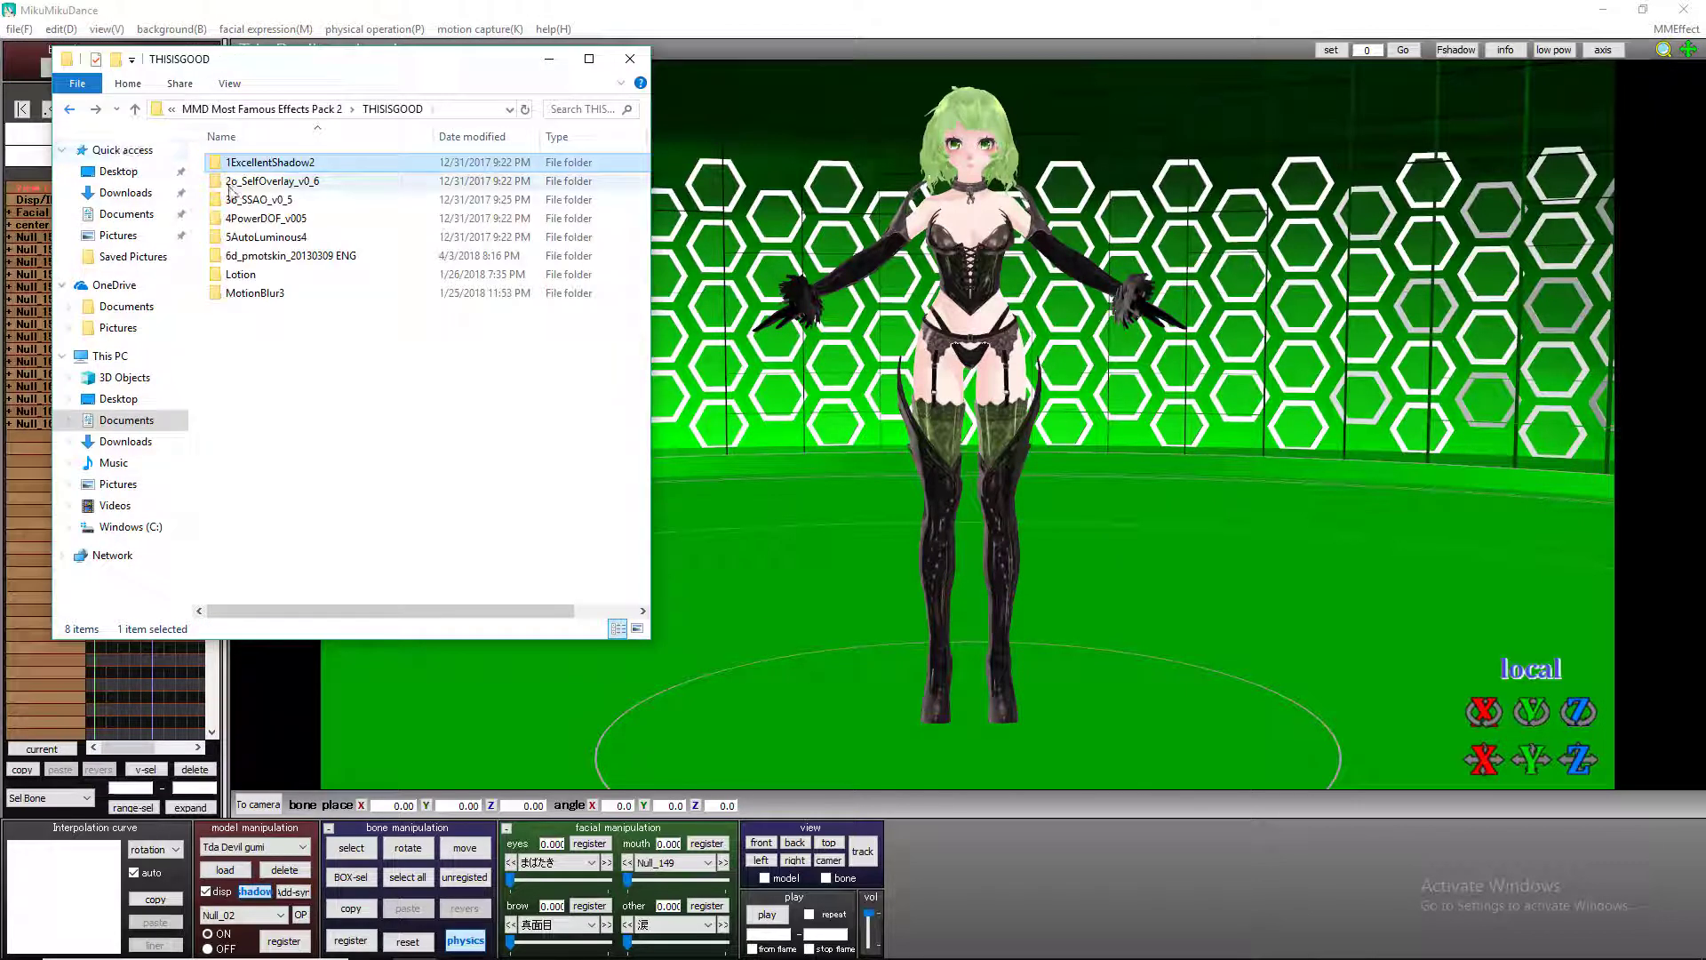
double_click(272, 183)
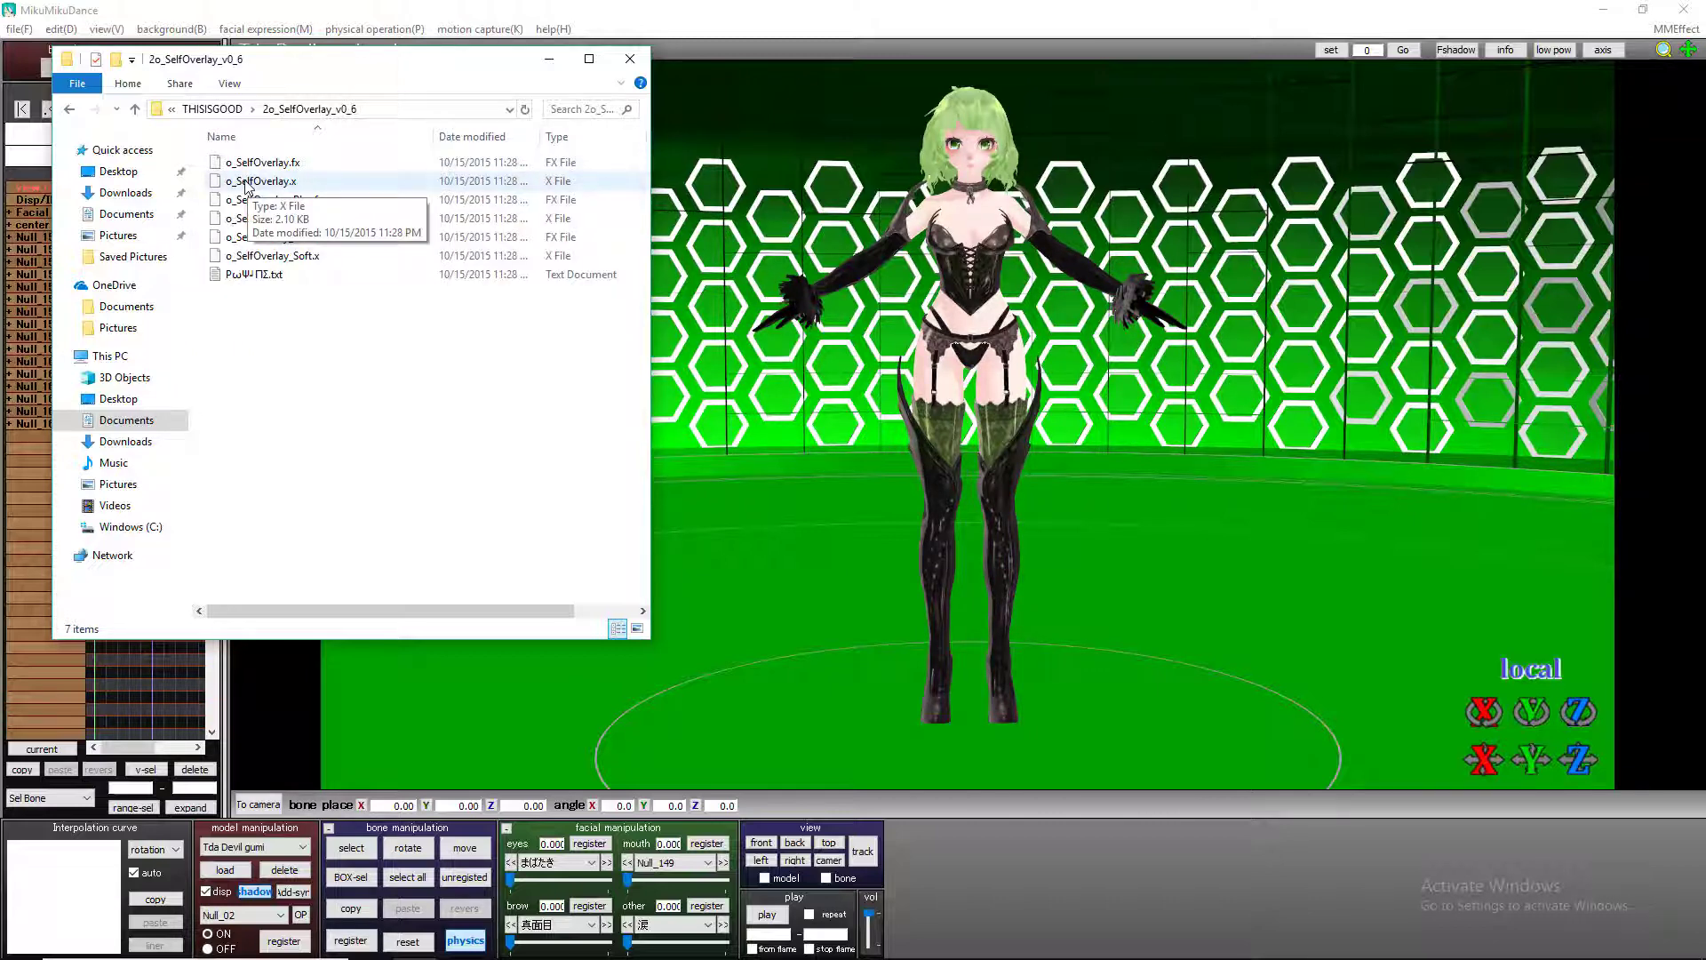
left_click_drag(296, 184, 734, 223)
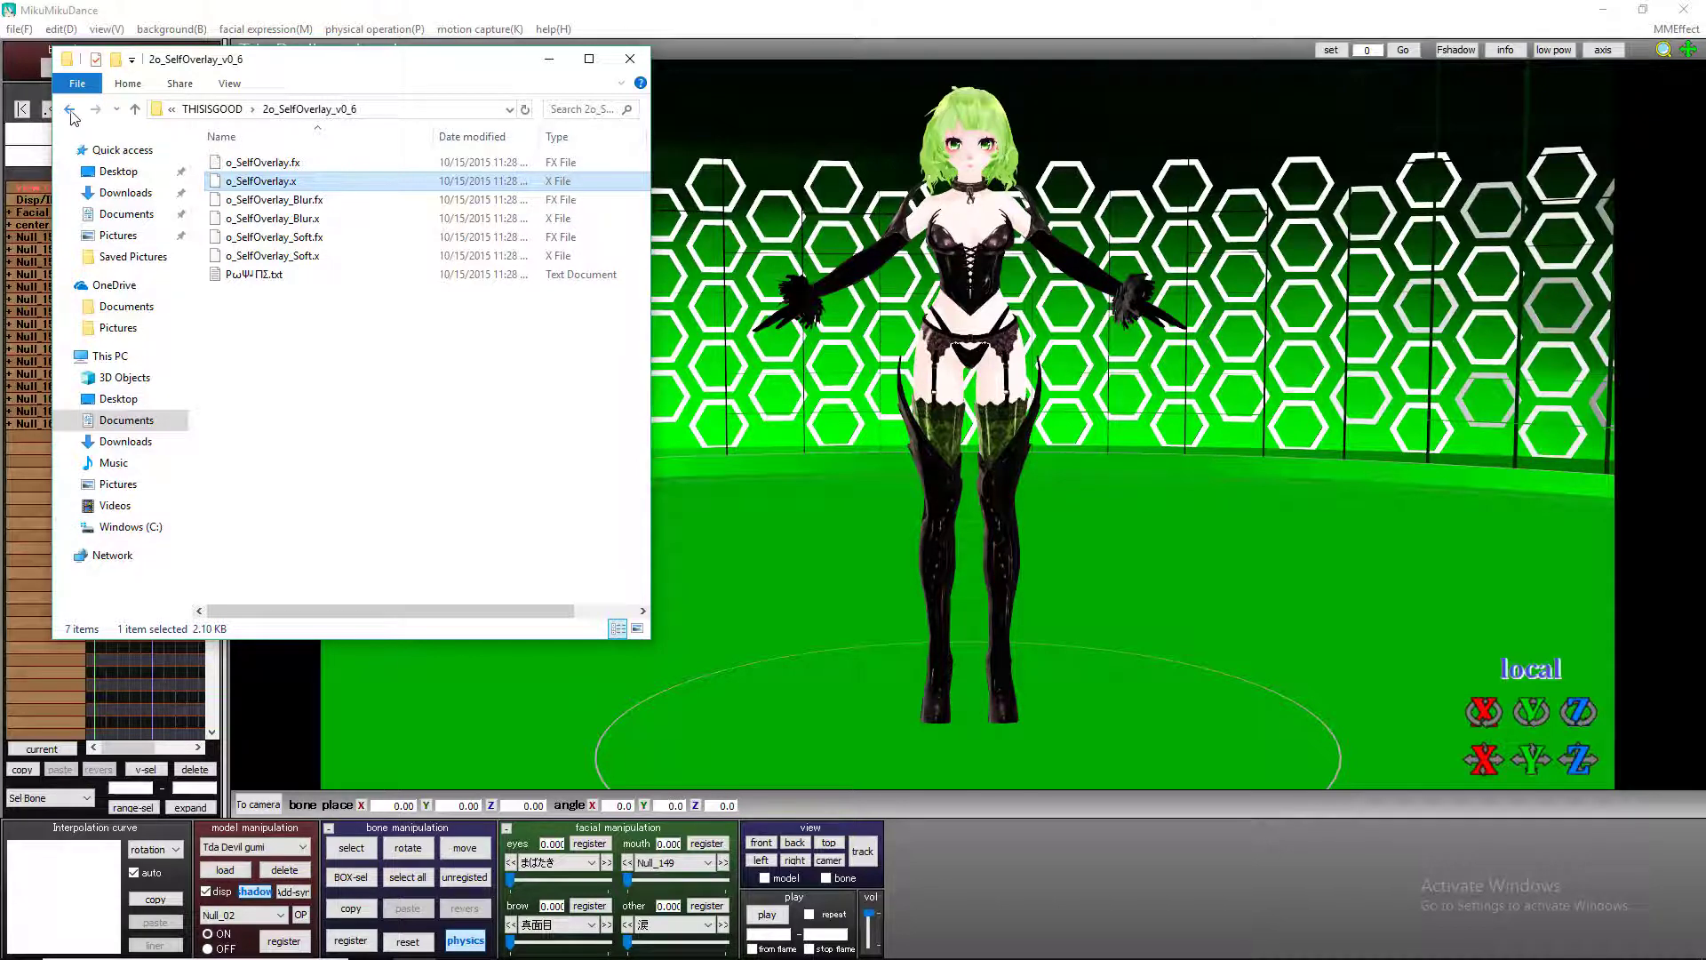
Drop o_SSAO.x from 3o_SSAO_v0_5 into the MMD scene
left_click(69, 109)
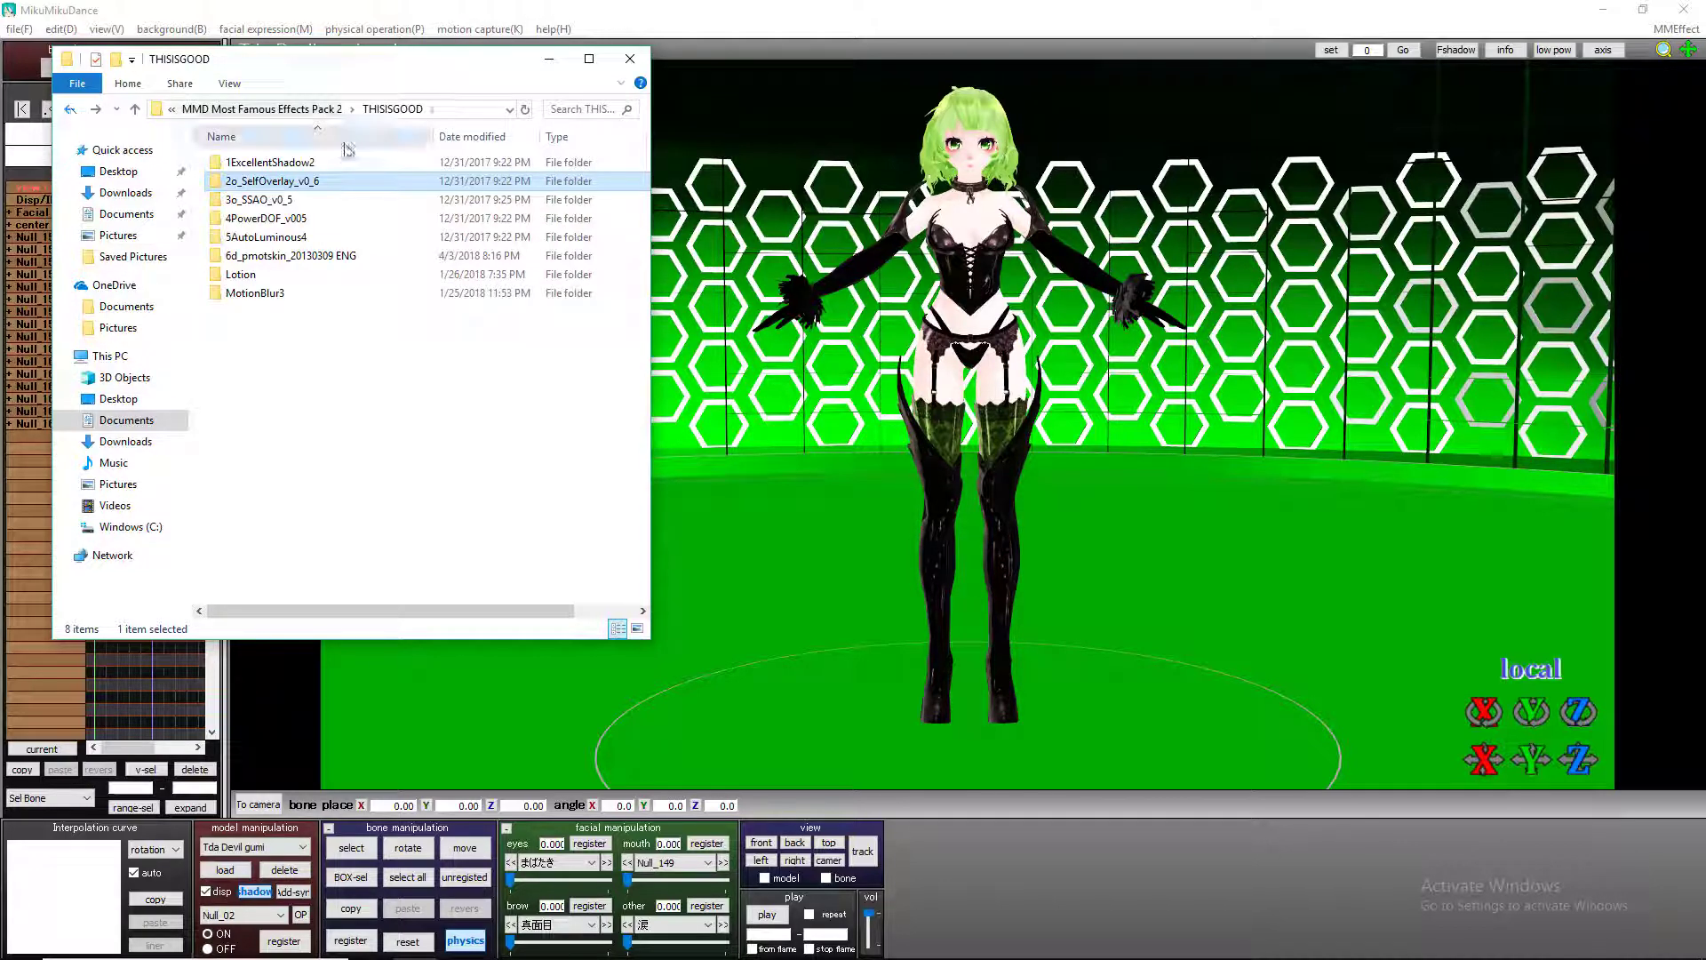
double_click(263, 201)
left_click_drag(331, 60, 259, 57)
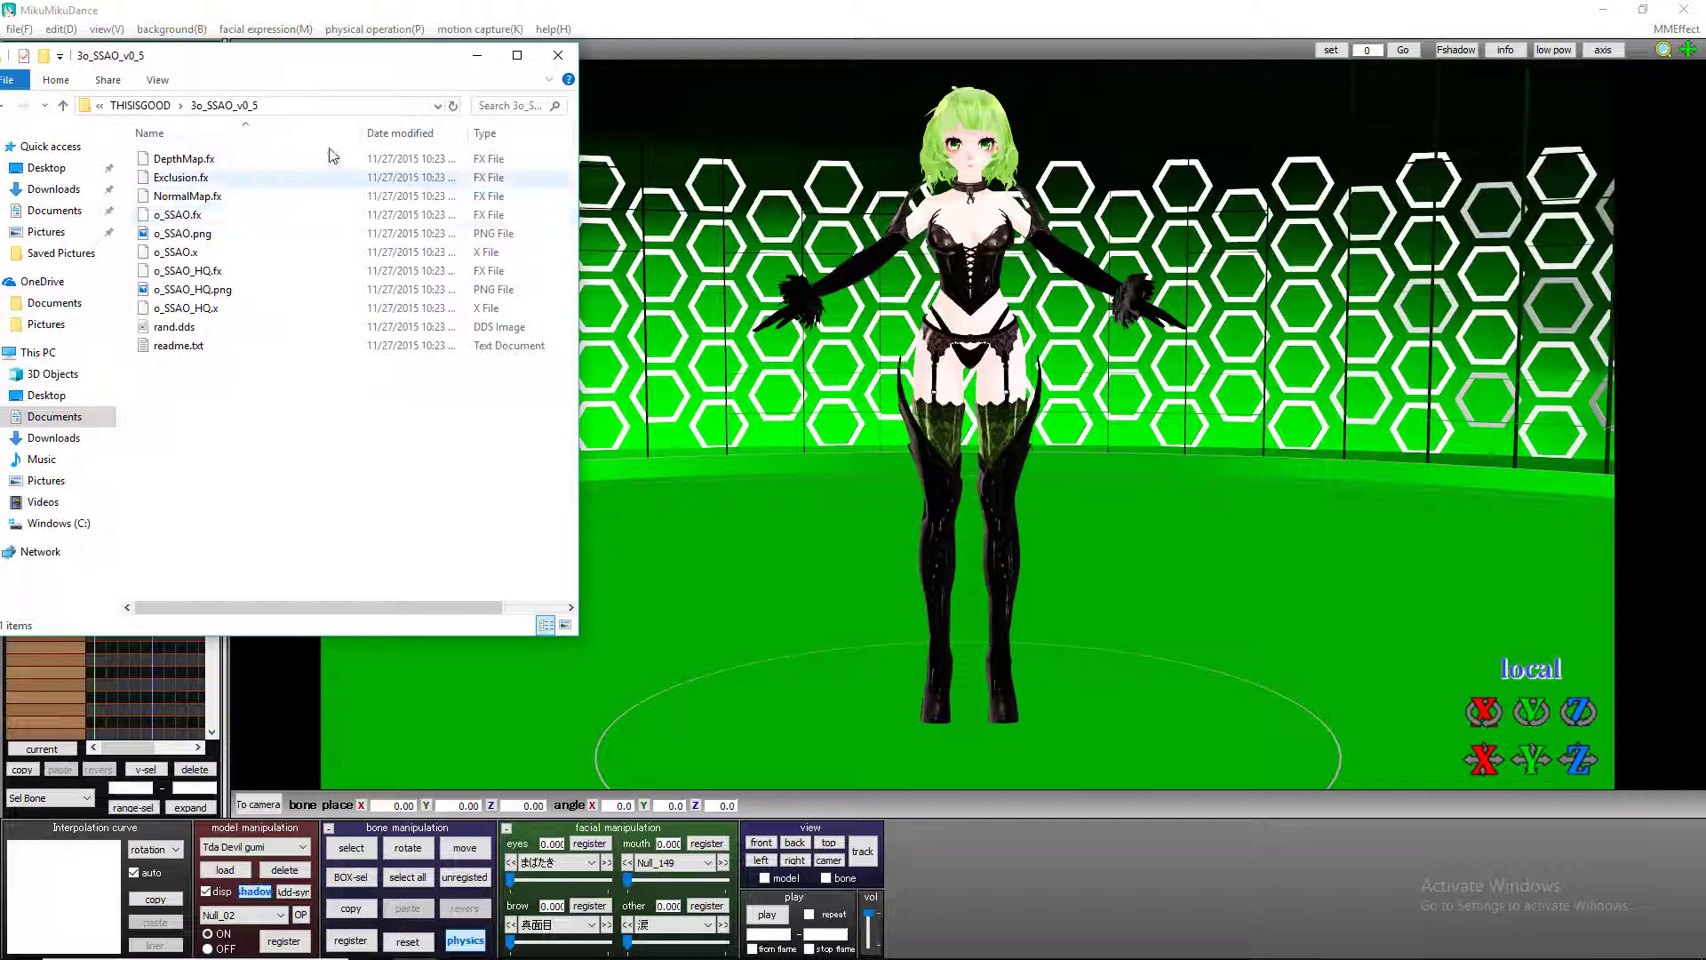
left_click_drag(177, 252, 689, 261)
left_click_drag(303, 62, 339, 55)
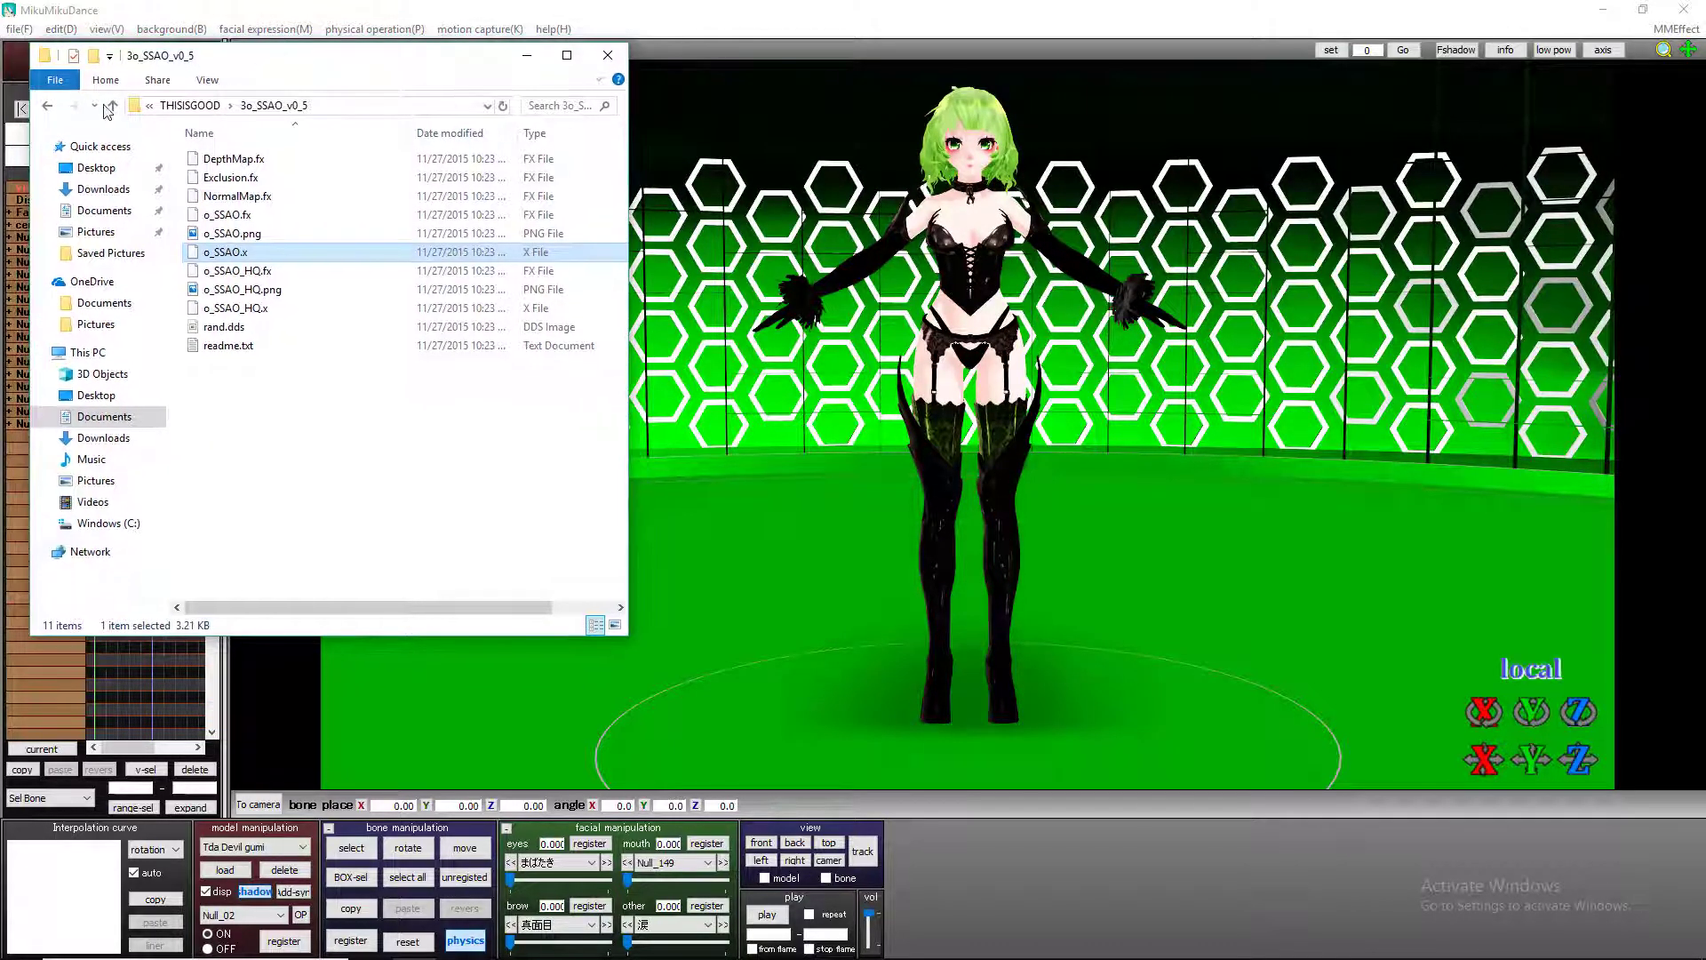
Check 4PowerDOF_v005, then drag AutoLuminous.x from 5AutoLuminous4 into the viewport
left_click(51, 106)
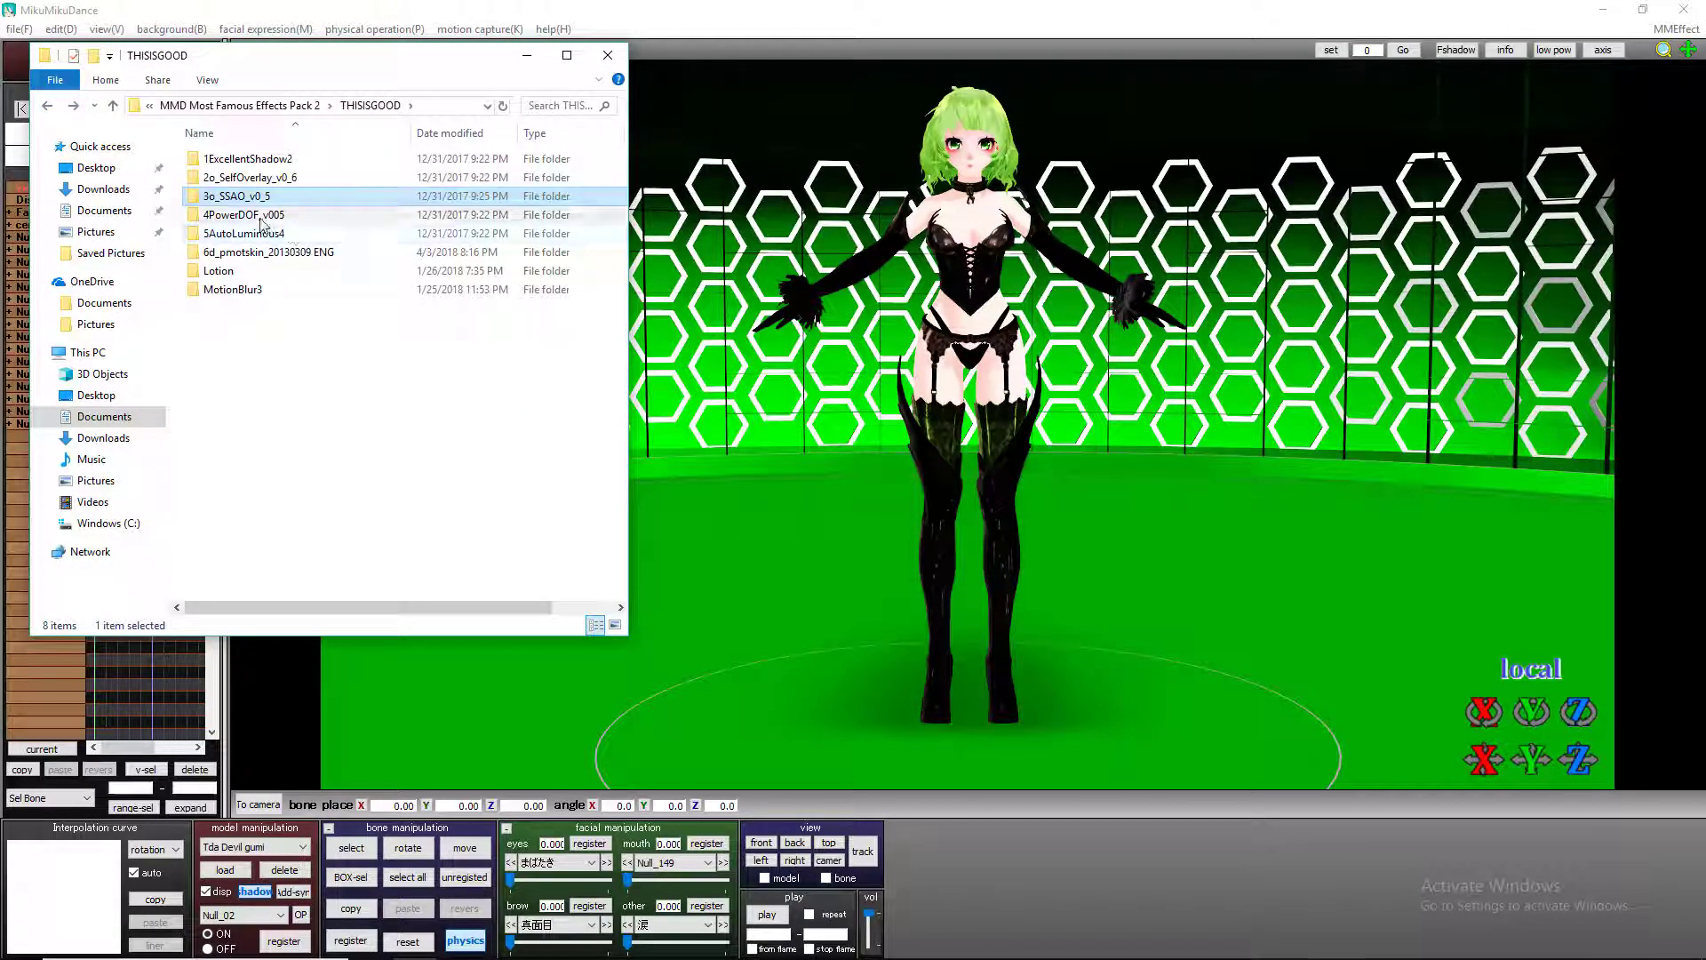
double_click(262, 218)
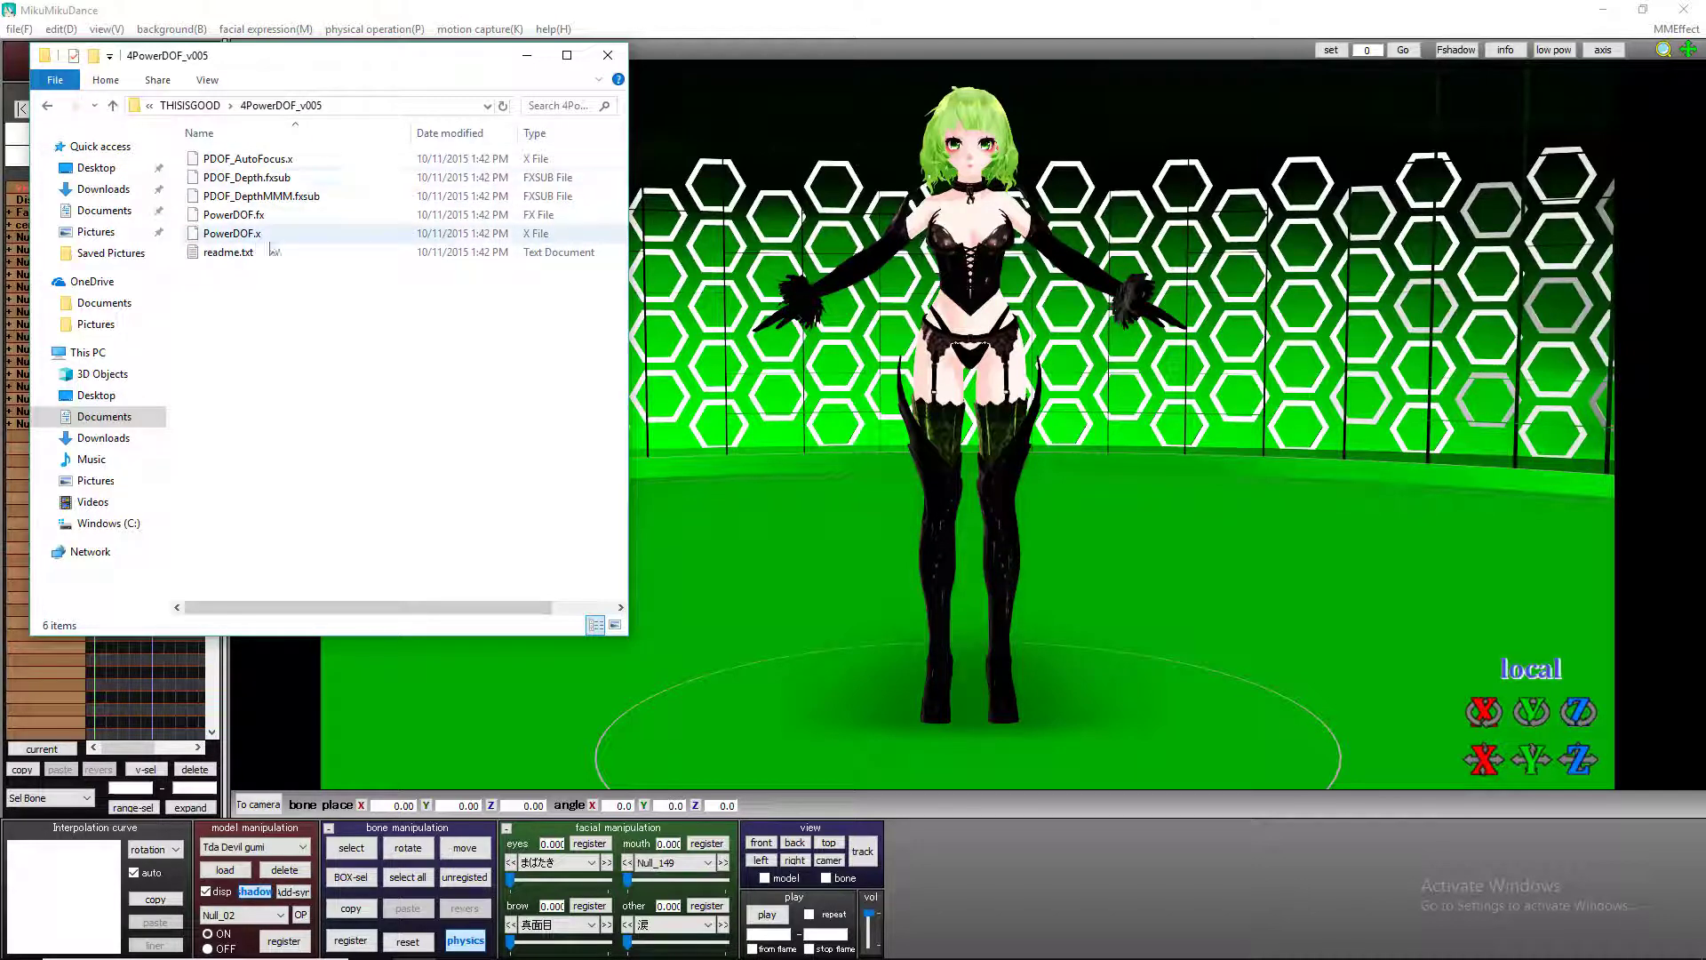
left_click(47, 105)
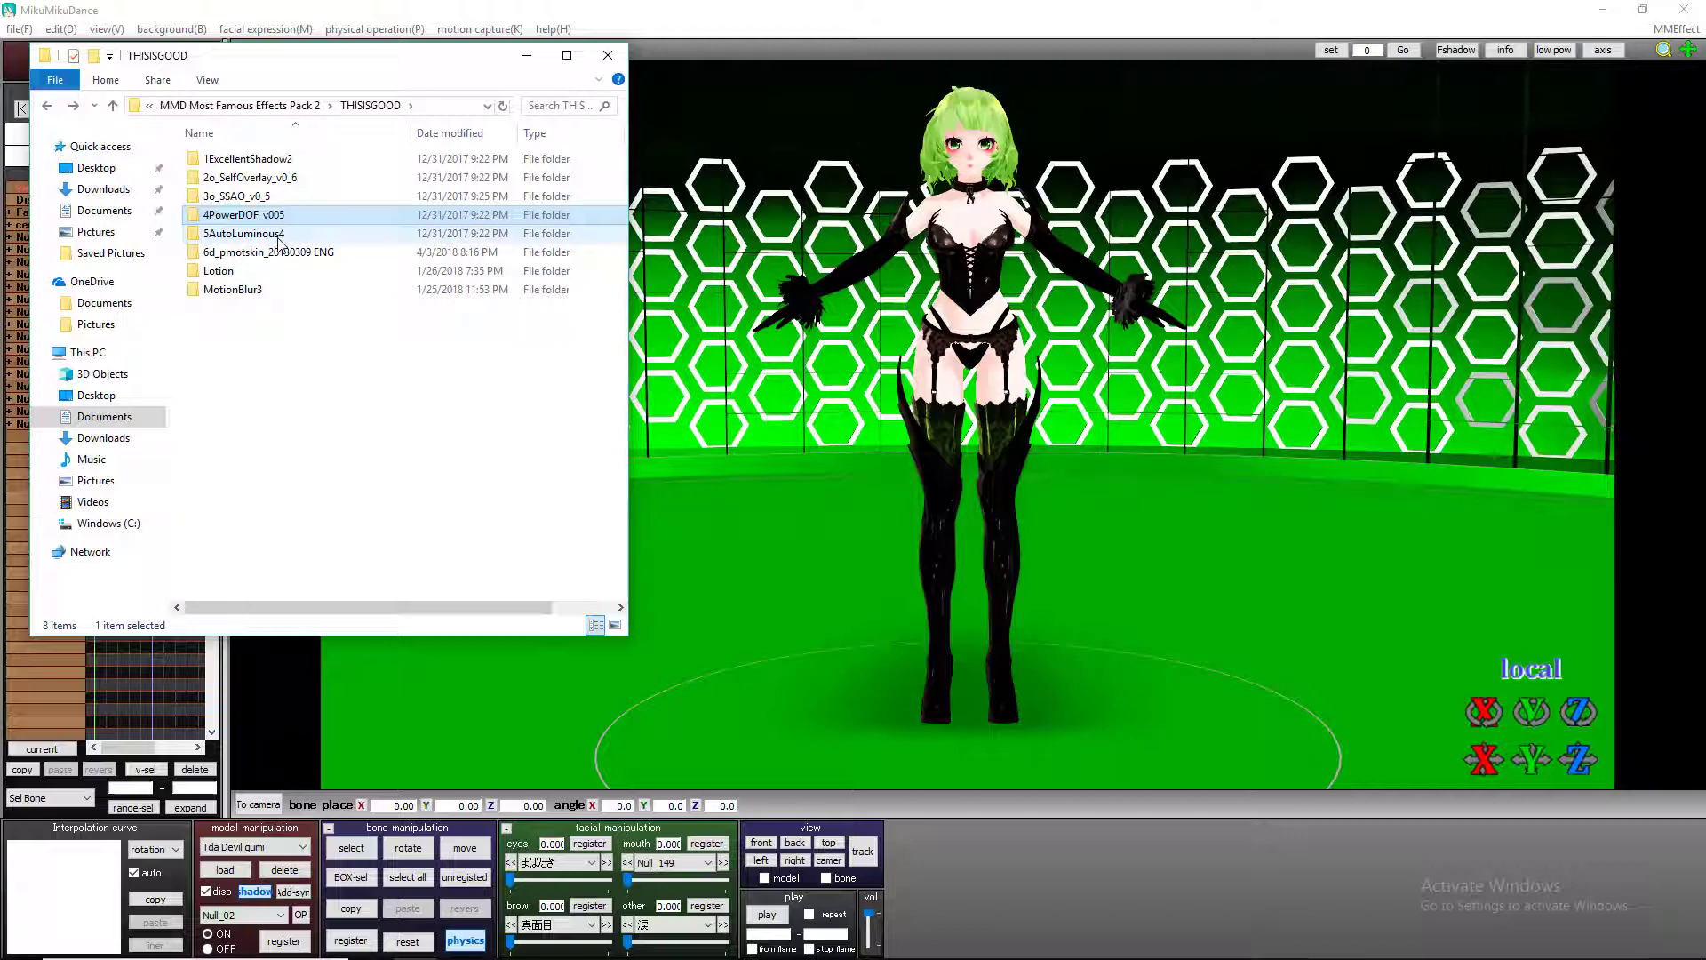
double_click(279, 235)
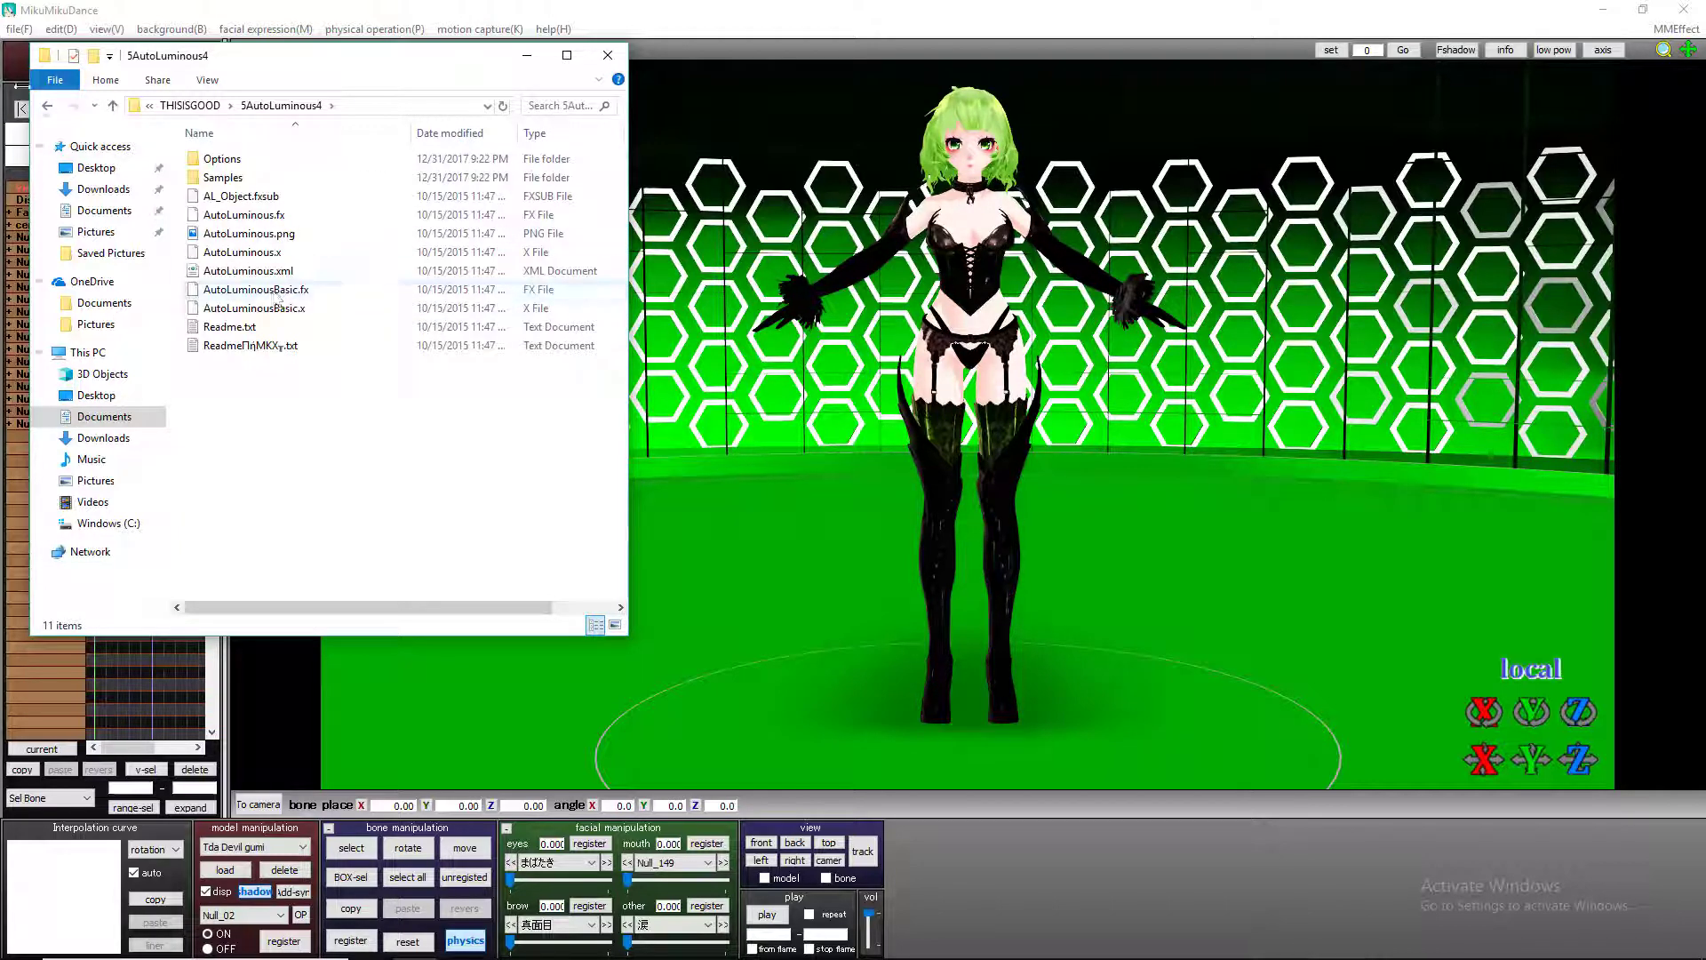
left_click(45, 107)
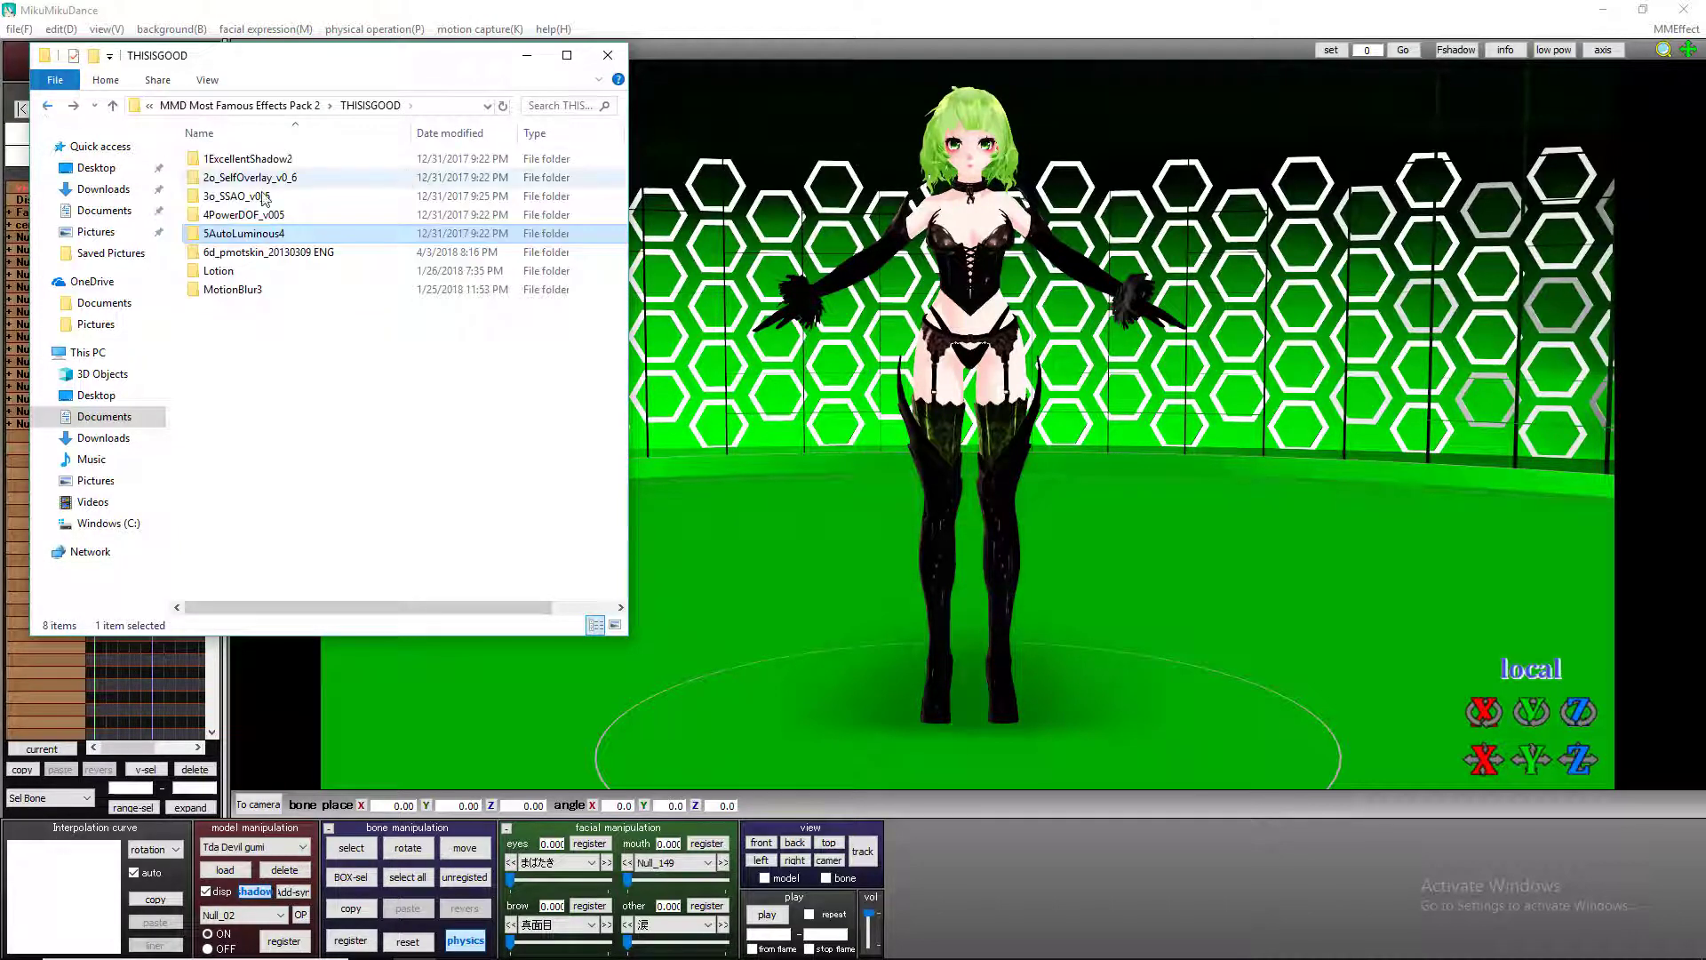
double_click(279, 236)
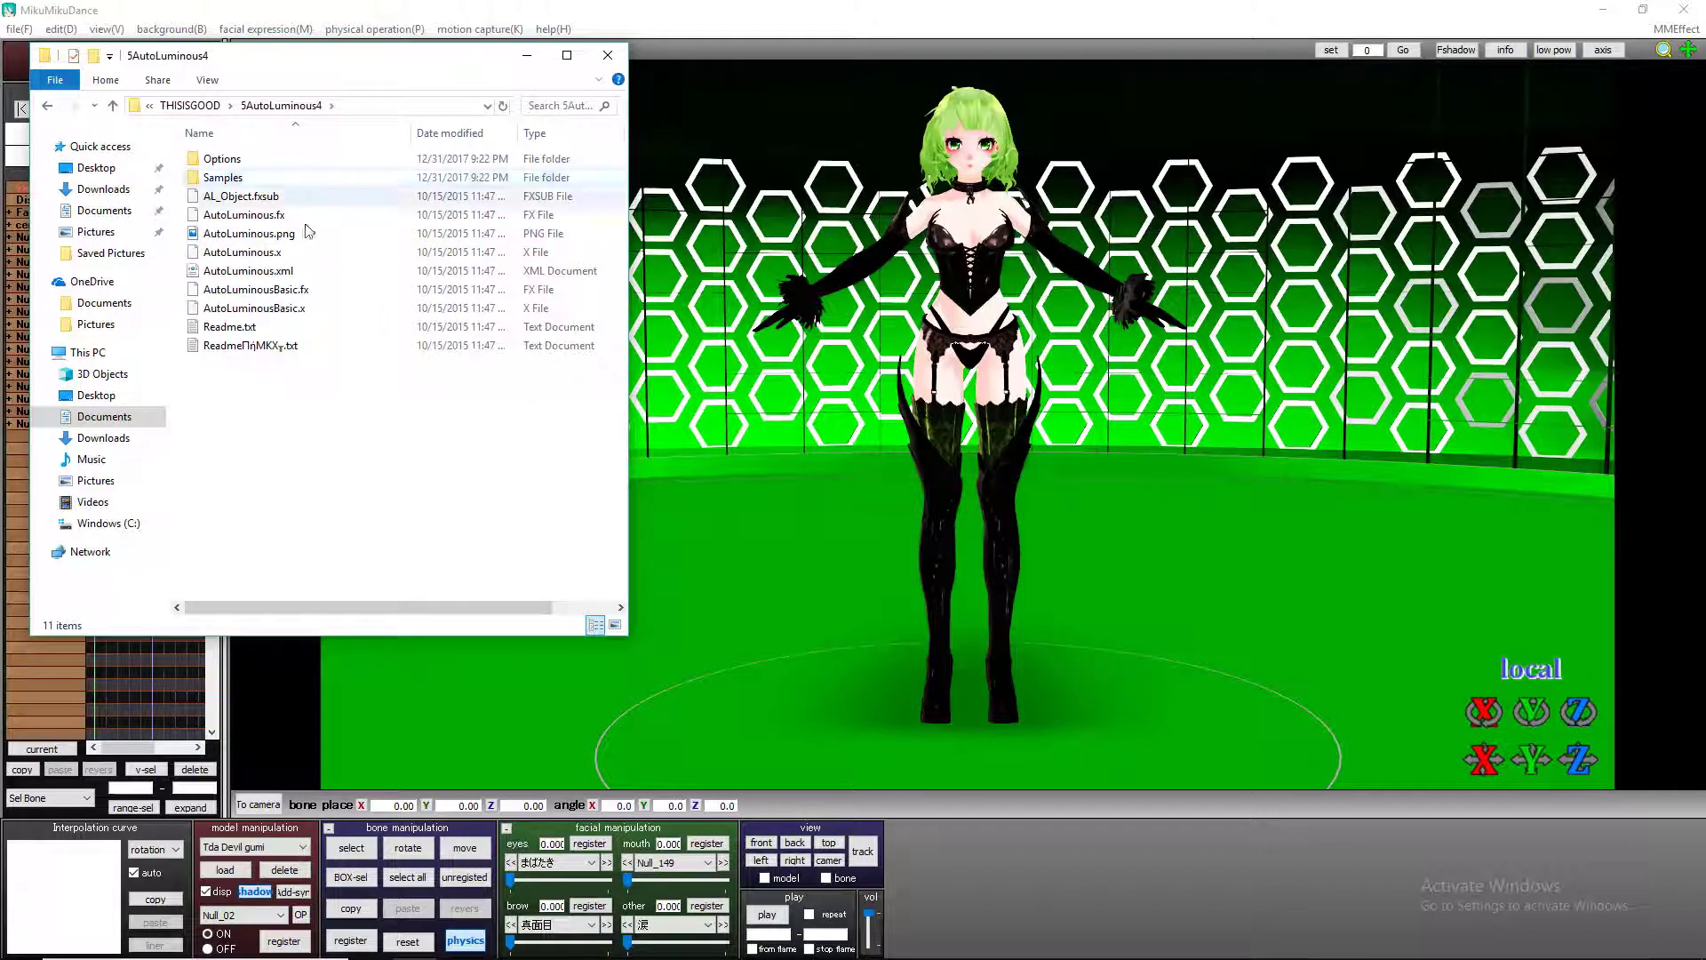
left_click_drag(245, 256, 784, 267)
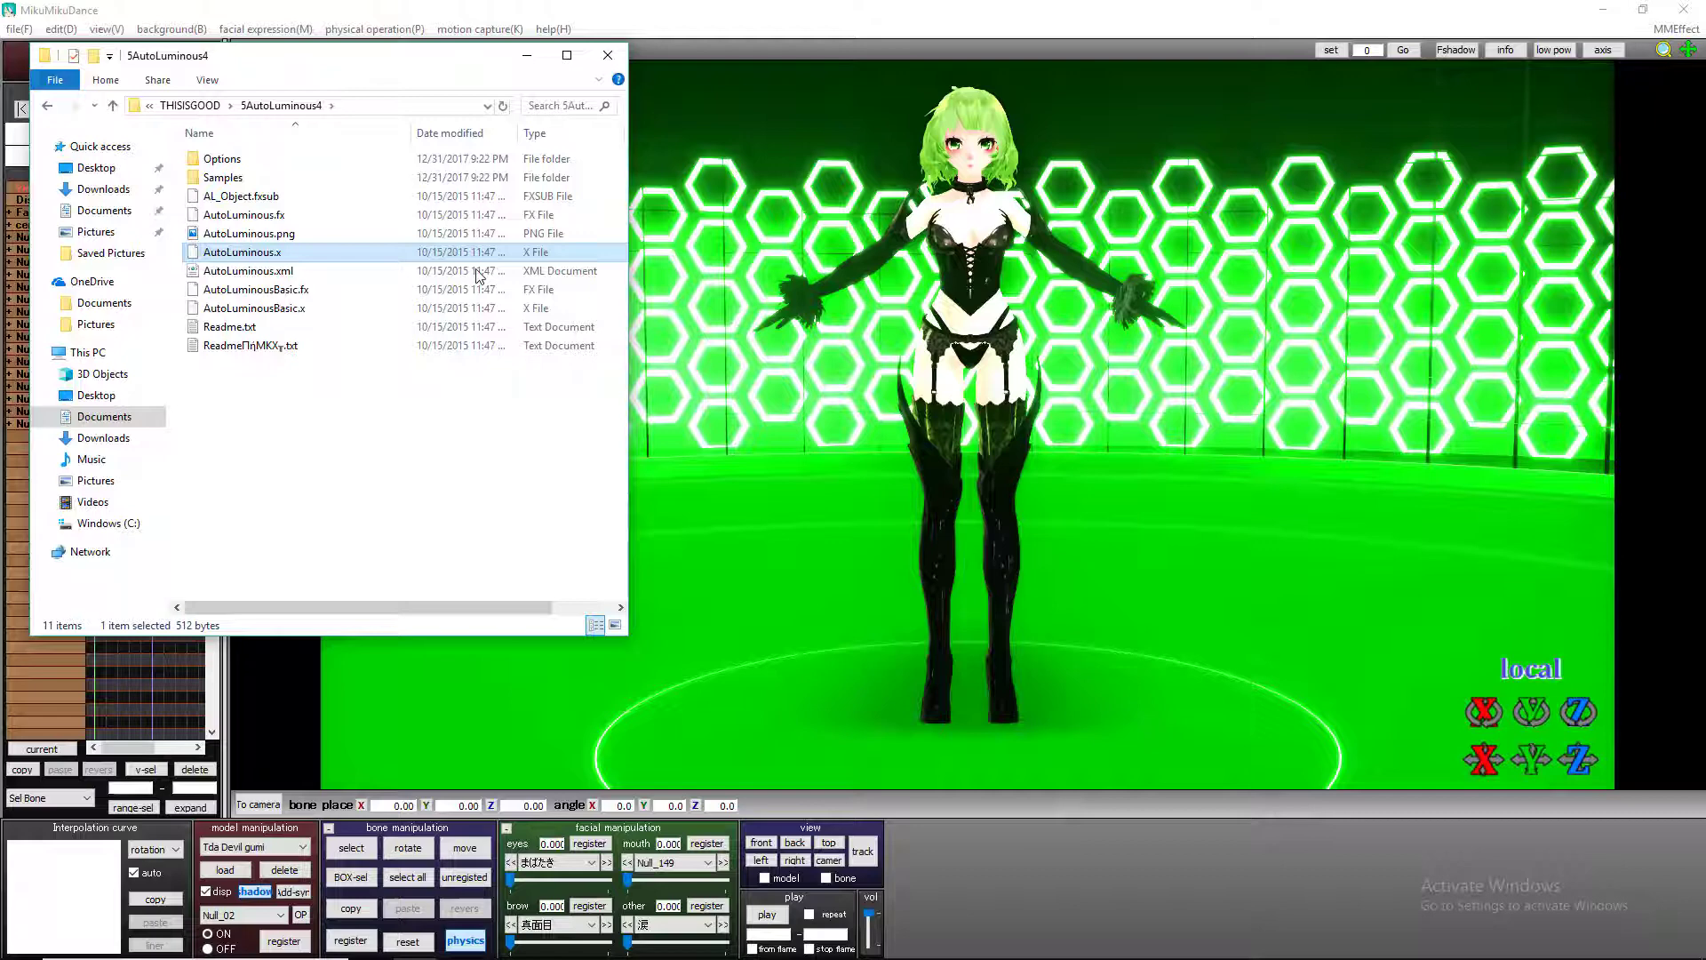
Close Explorer, open MMEffect's Effect Mapping, and start picking a shader for Tda Devil Gumi.pmx
left_click(608, 56)
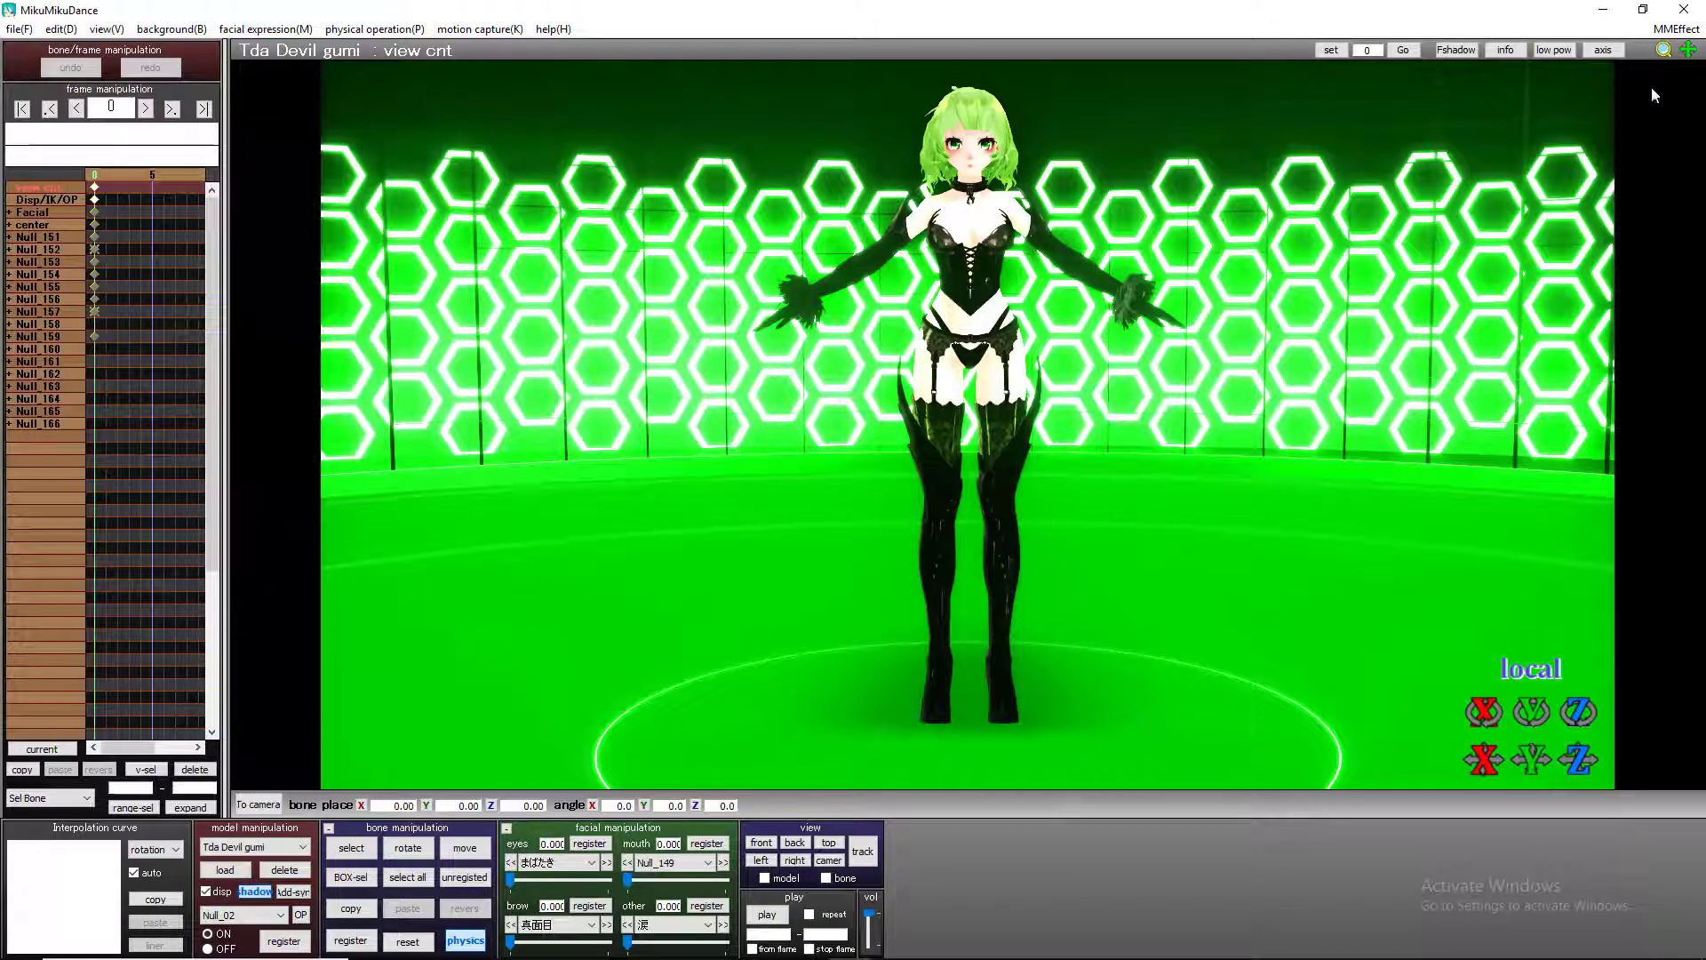
left_click(1679, 29)
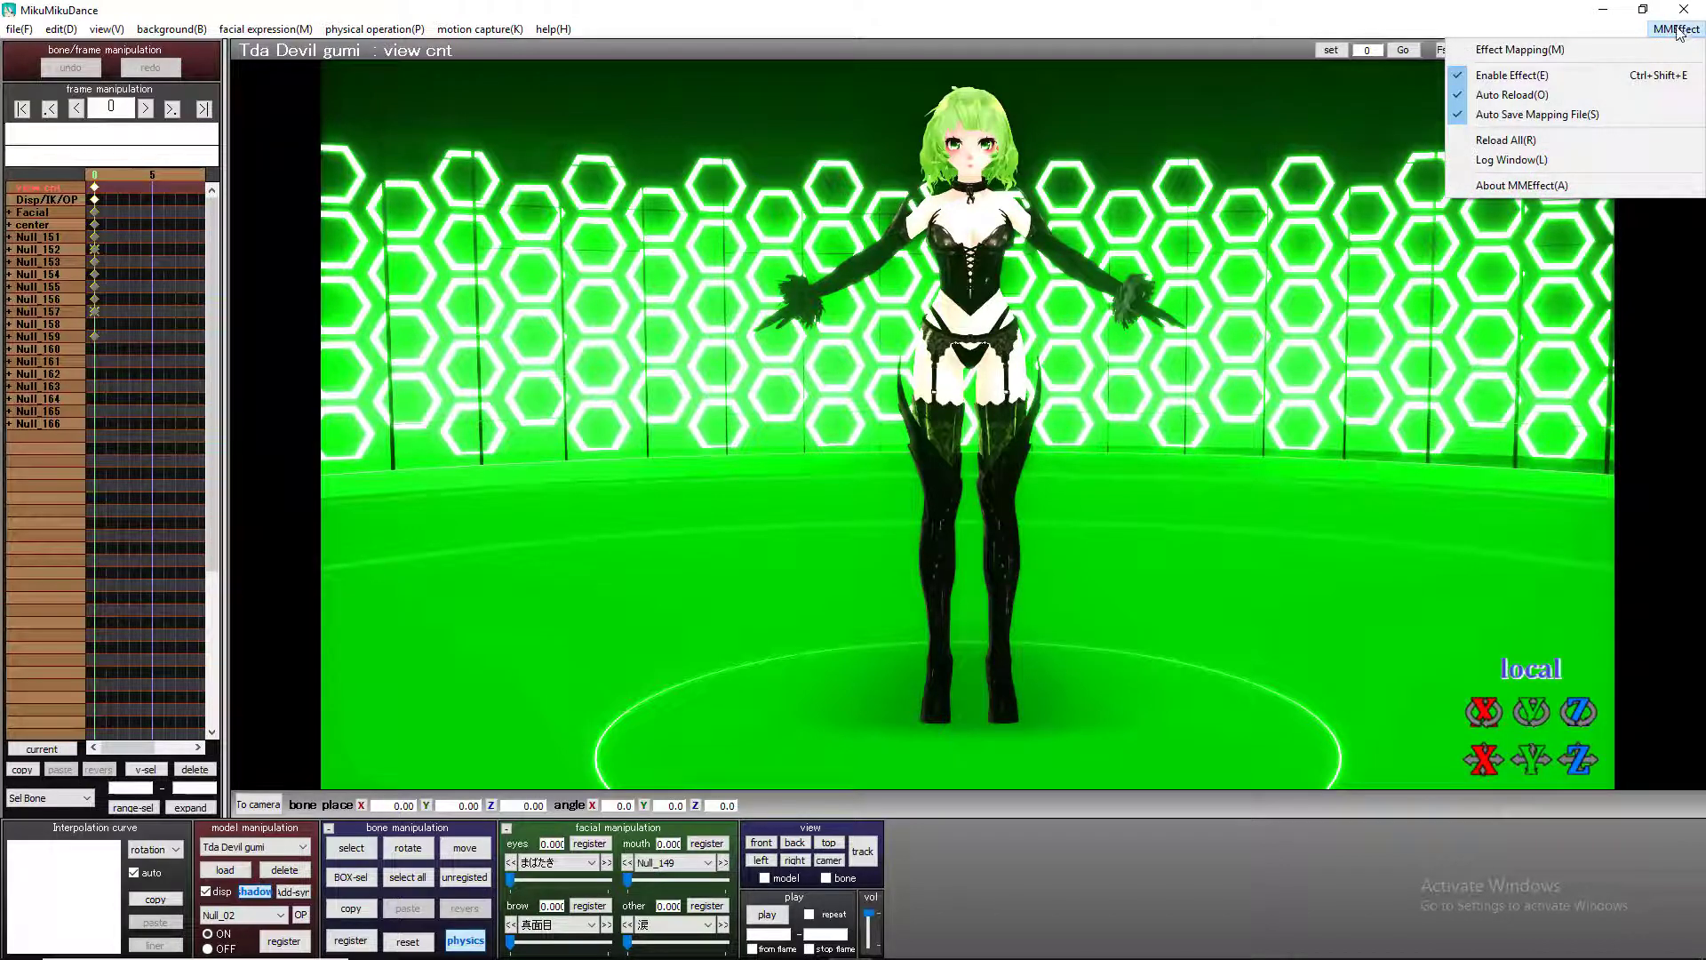
left_click(1510, 51)
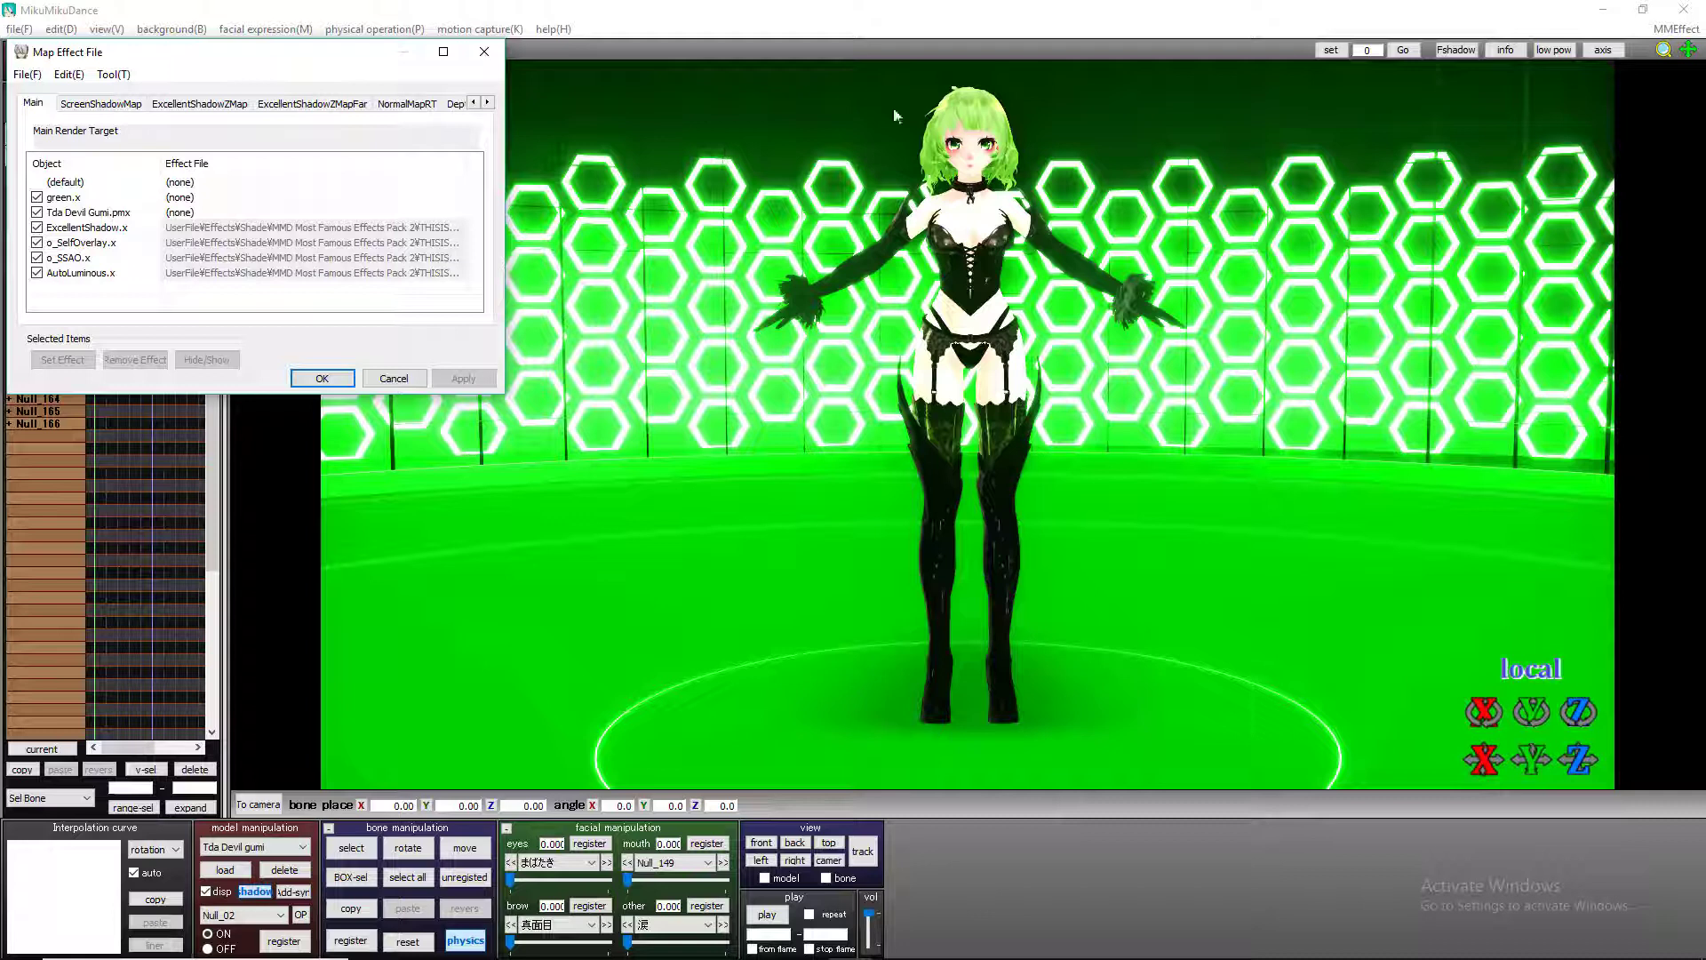
left_click(99, 216)
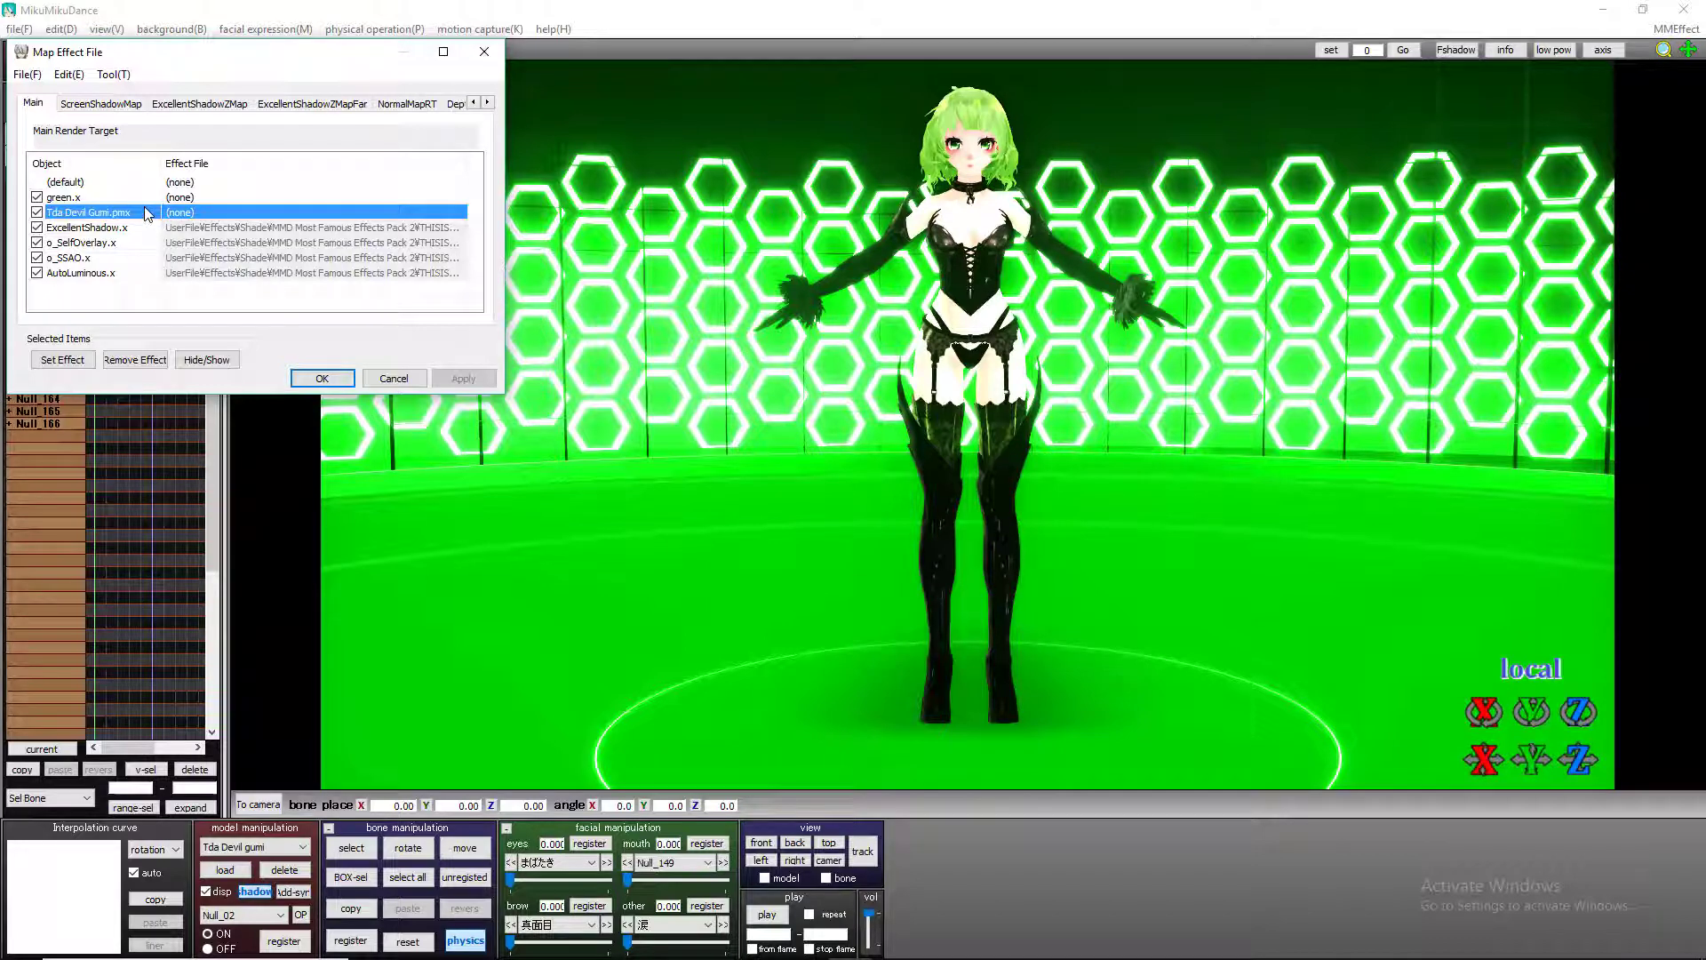
double_click(158, 213)
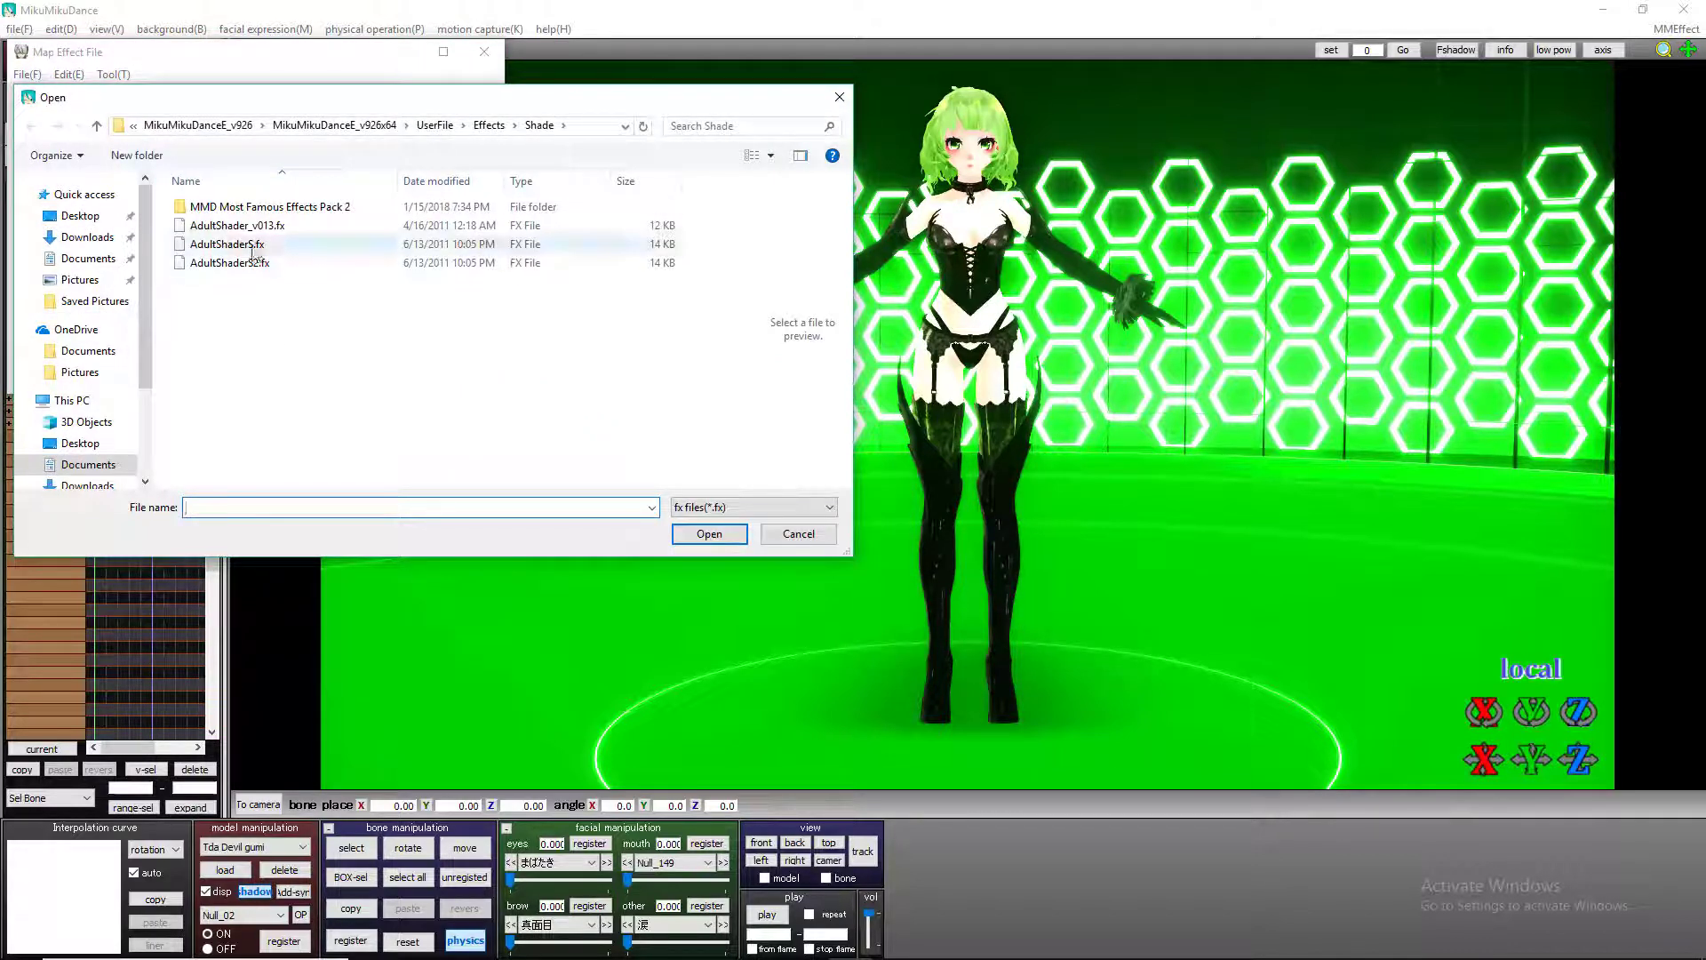
Assign AdultShaderS.fx to Tda Devil Gumi.pmx, then remove it again
double_click(255, 245)
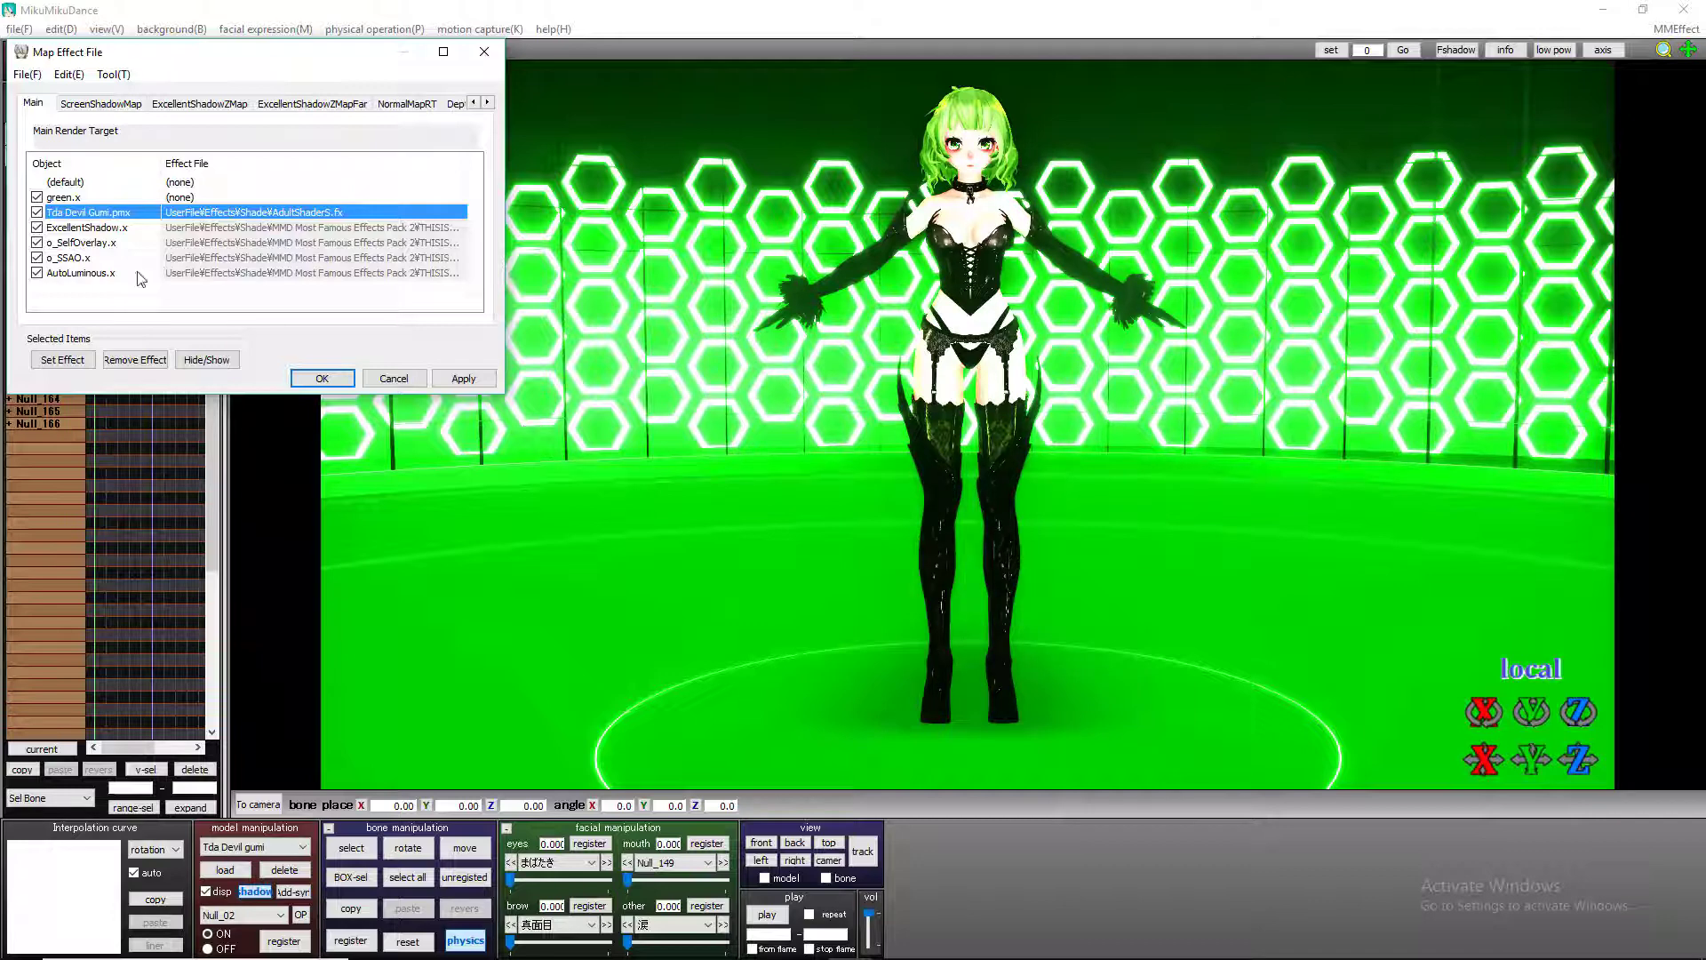
left_click(123, 361)
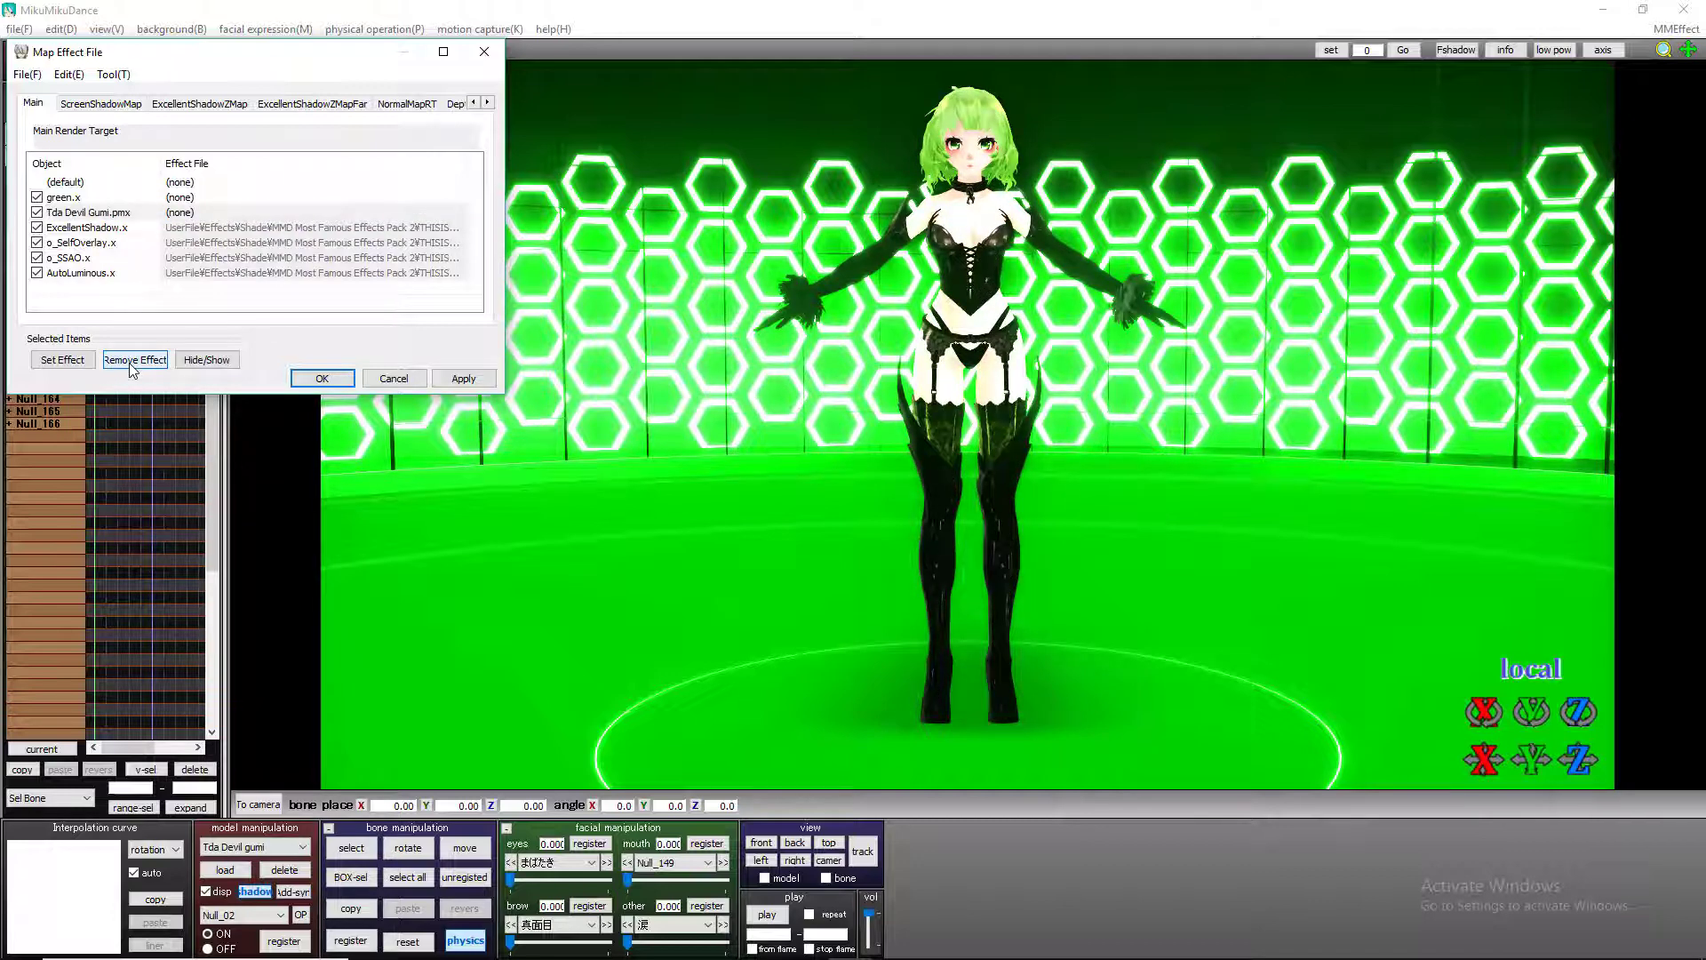
Subset-Extract Tda Devil Gumi.pmx into separate subset rows and scroll through the list
right_click(187, 216)
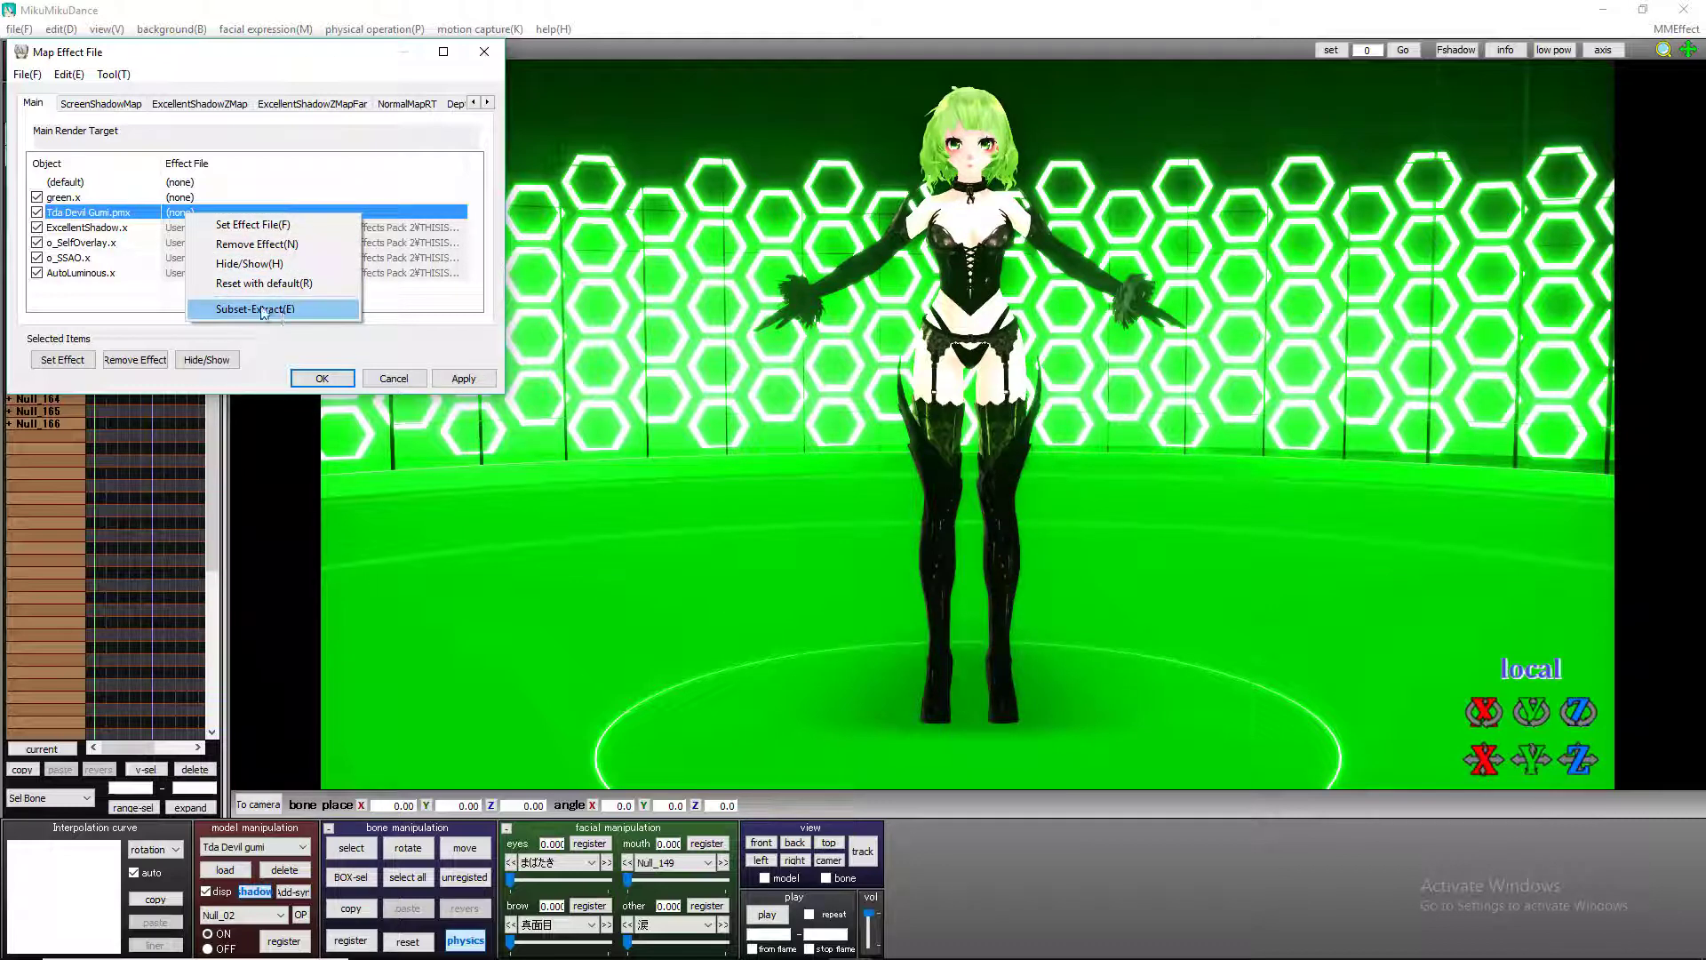
left_click(256, 309)
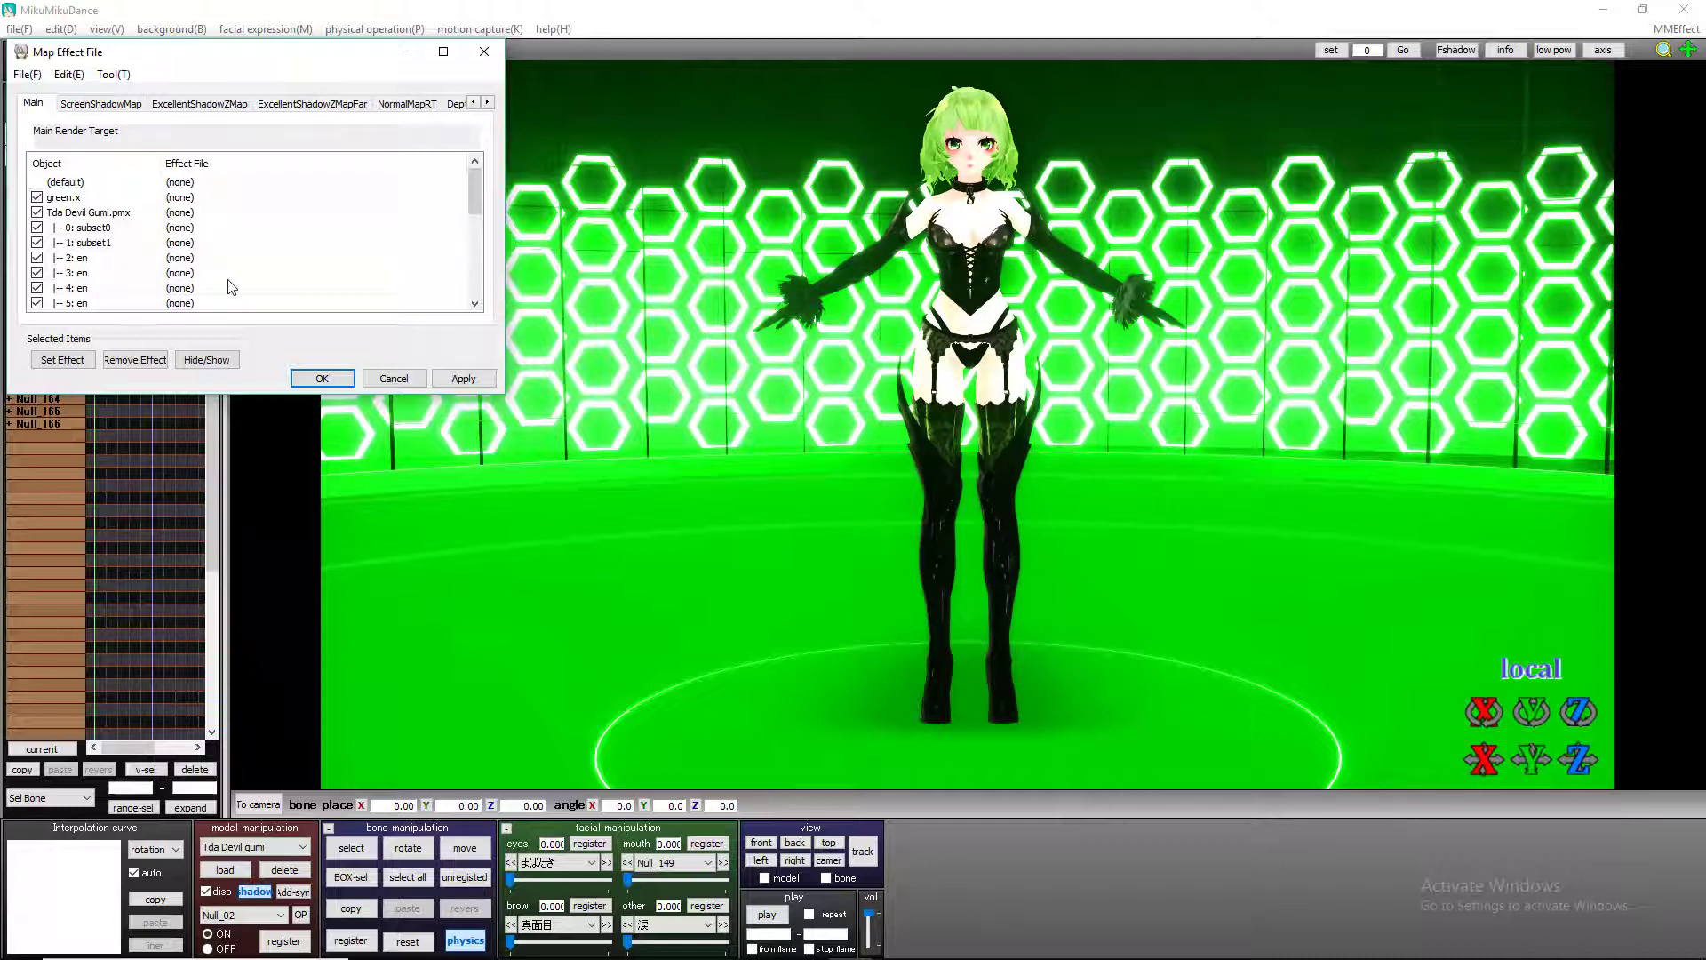
scroll(233, 283, "down", 2)
scroll(233, 283, "up", 3)
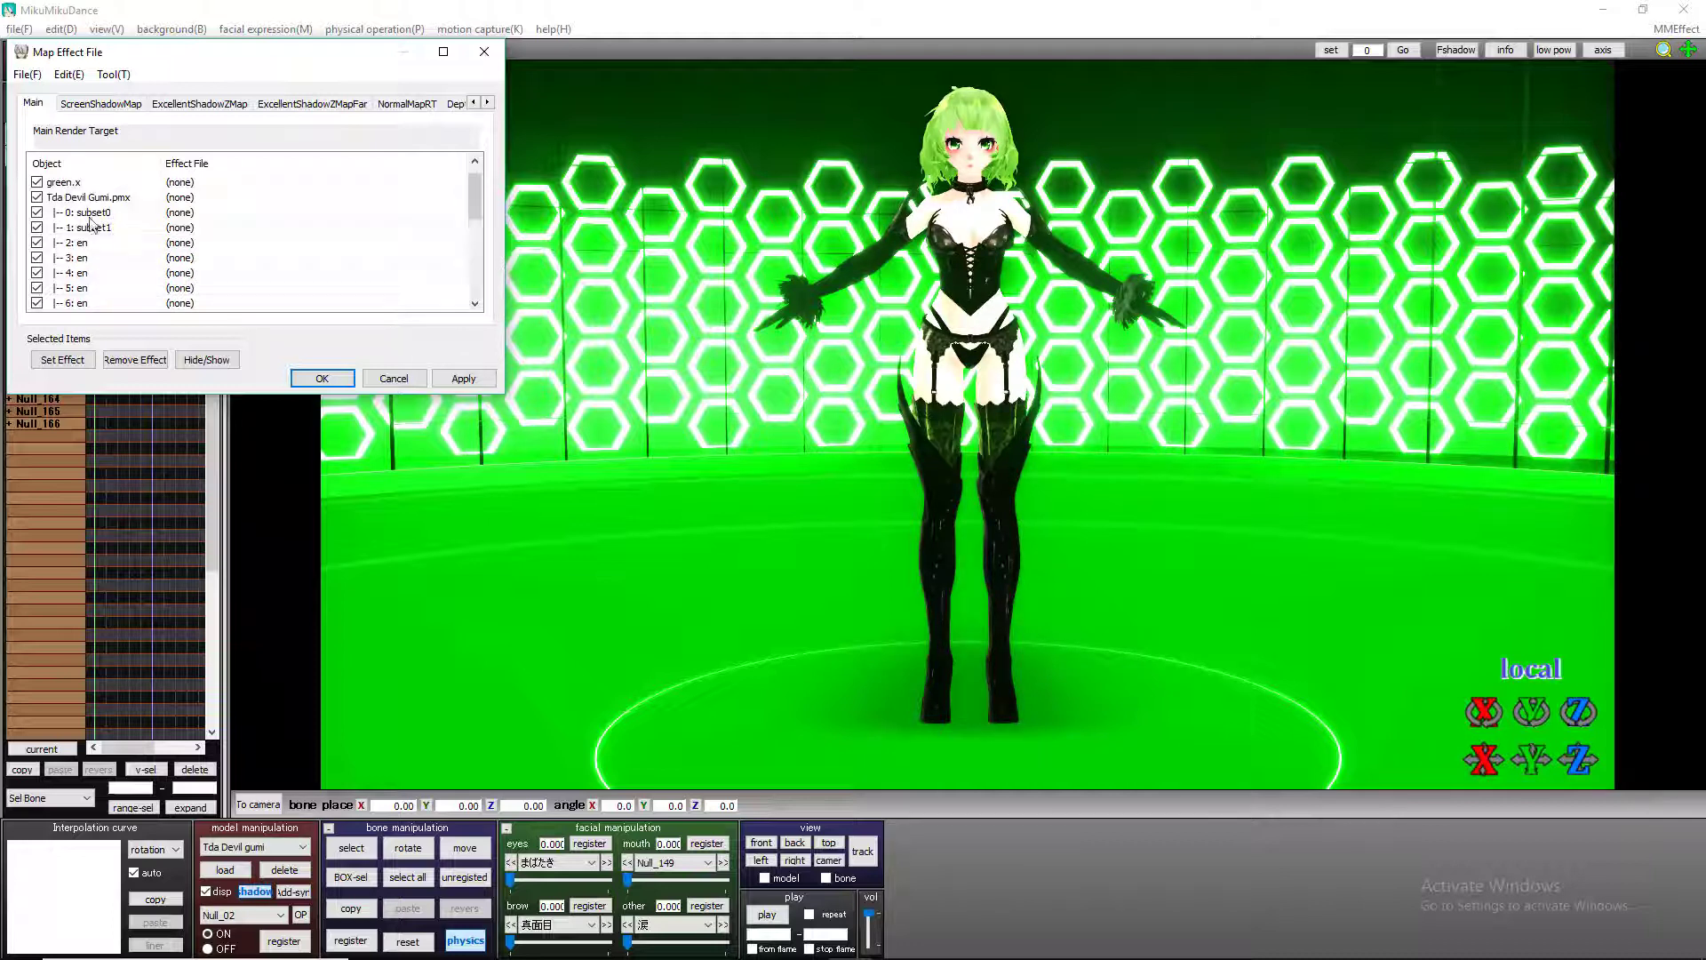
scroll(93, 244, "down", 2)
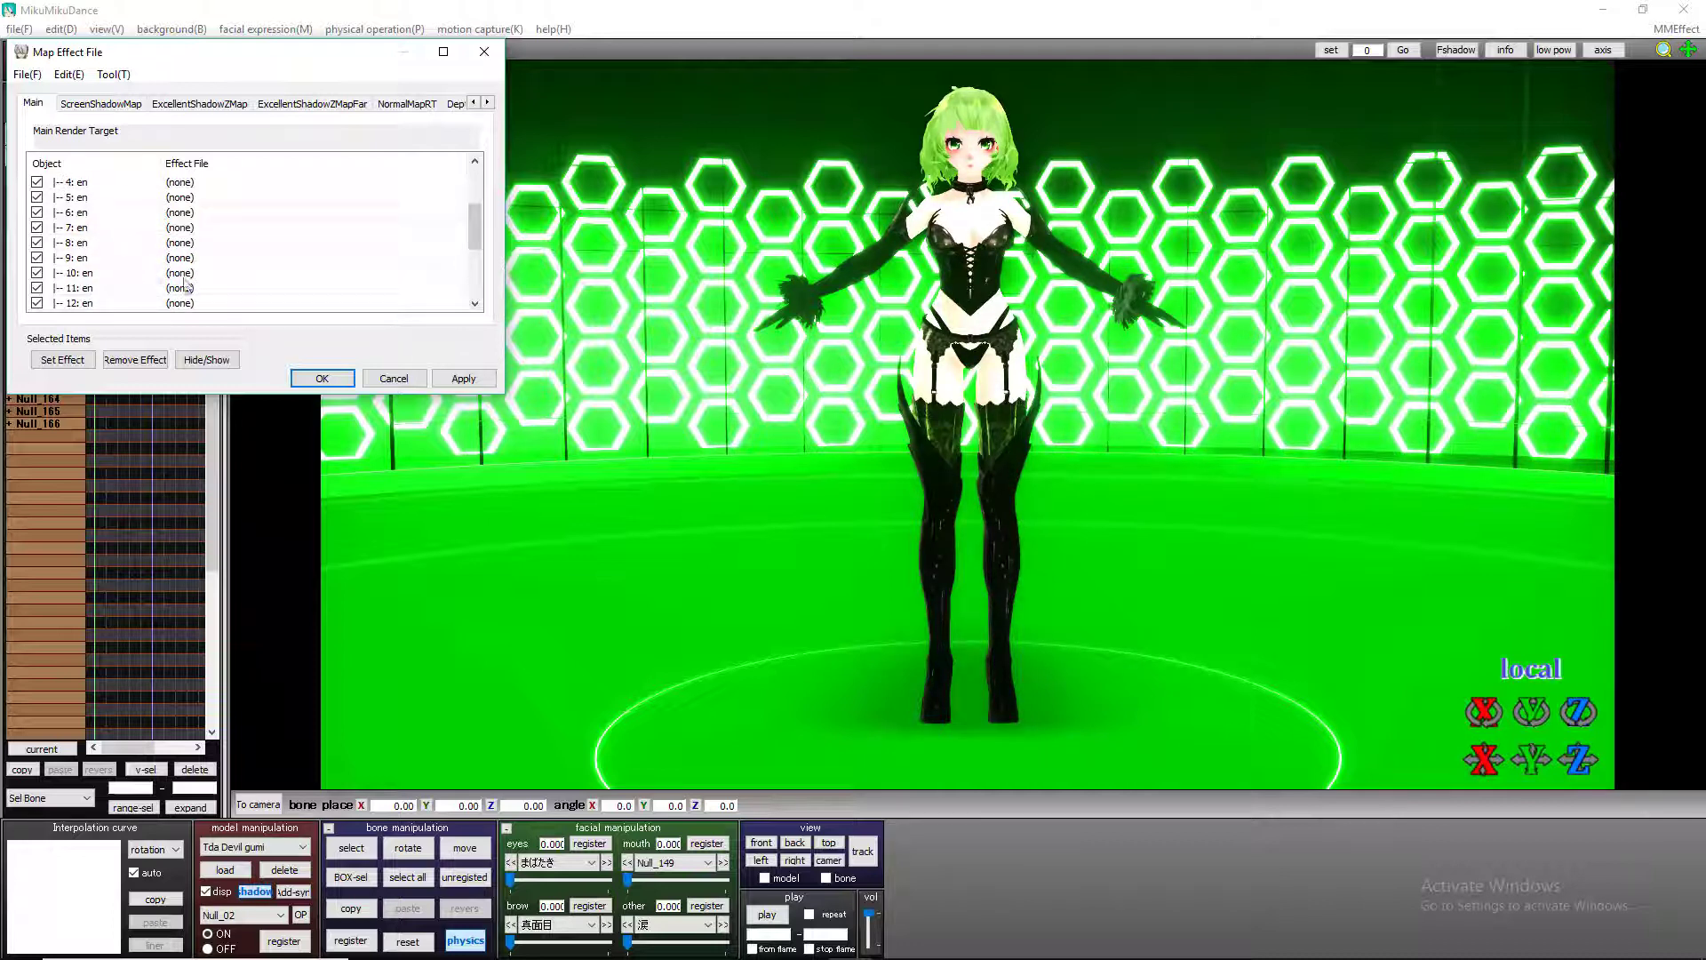
scroll(98, 271, "up", 2)
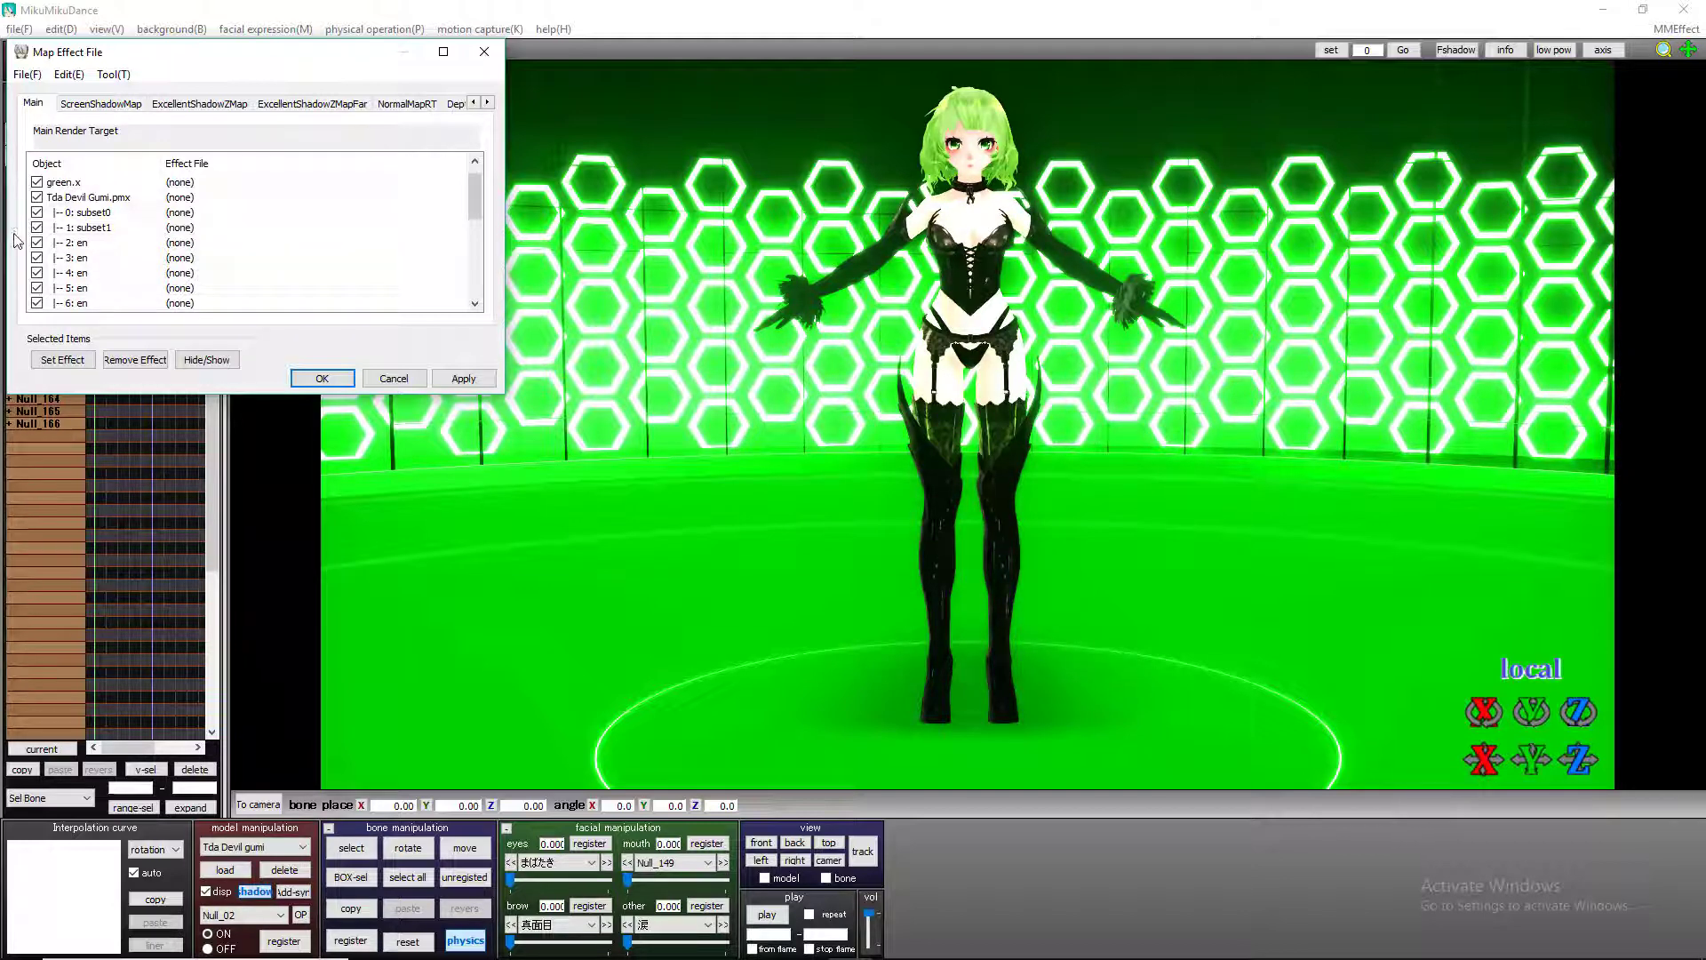
scroll(98, 266, "up", 1)
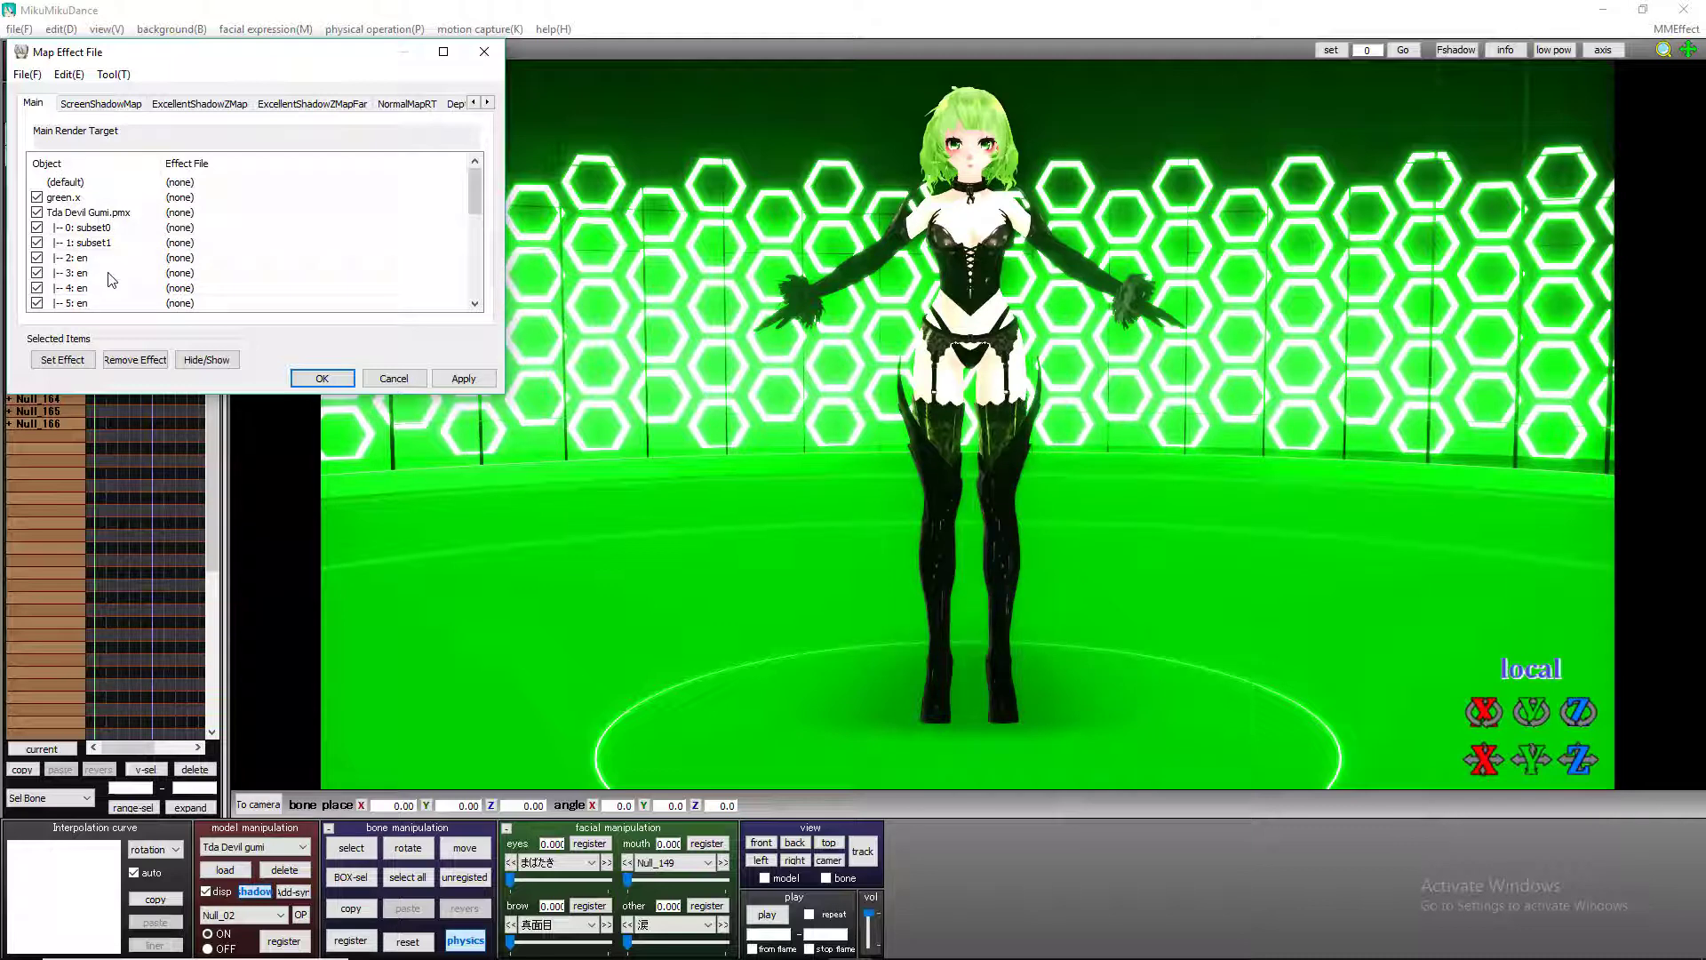
scroll(899, 448, "up", 3)
scroll(901, 453, "down", 1)
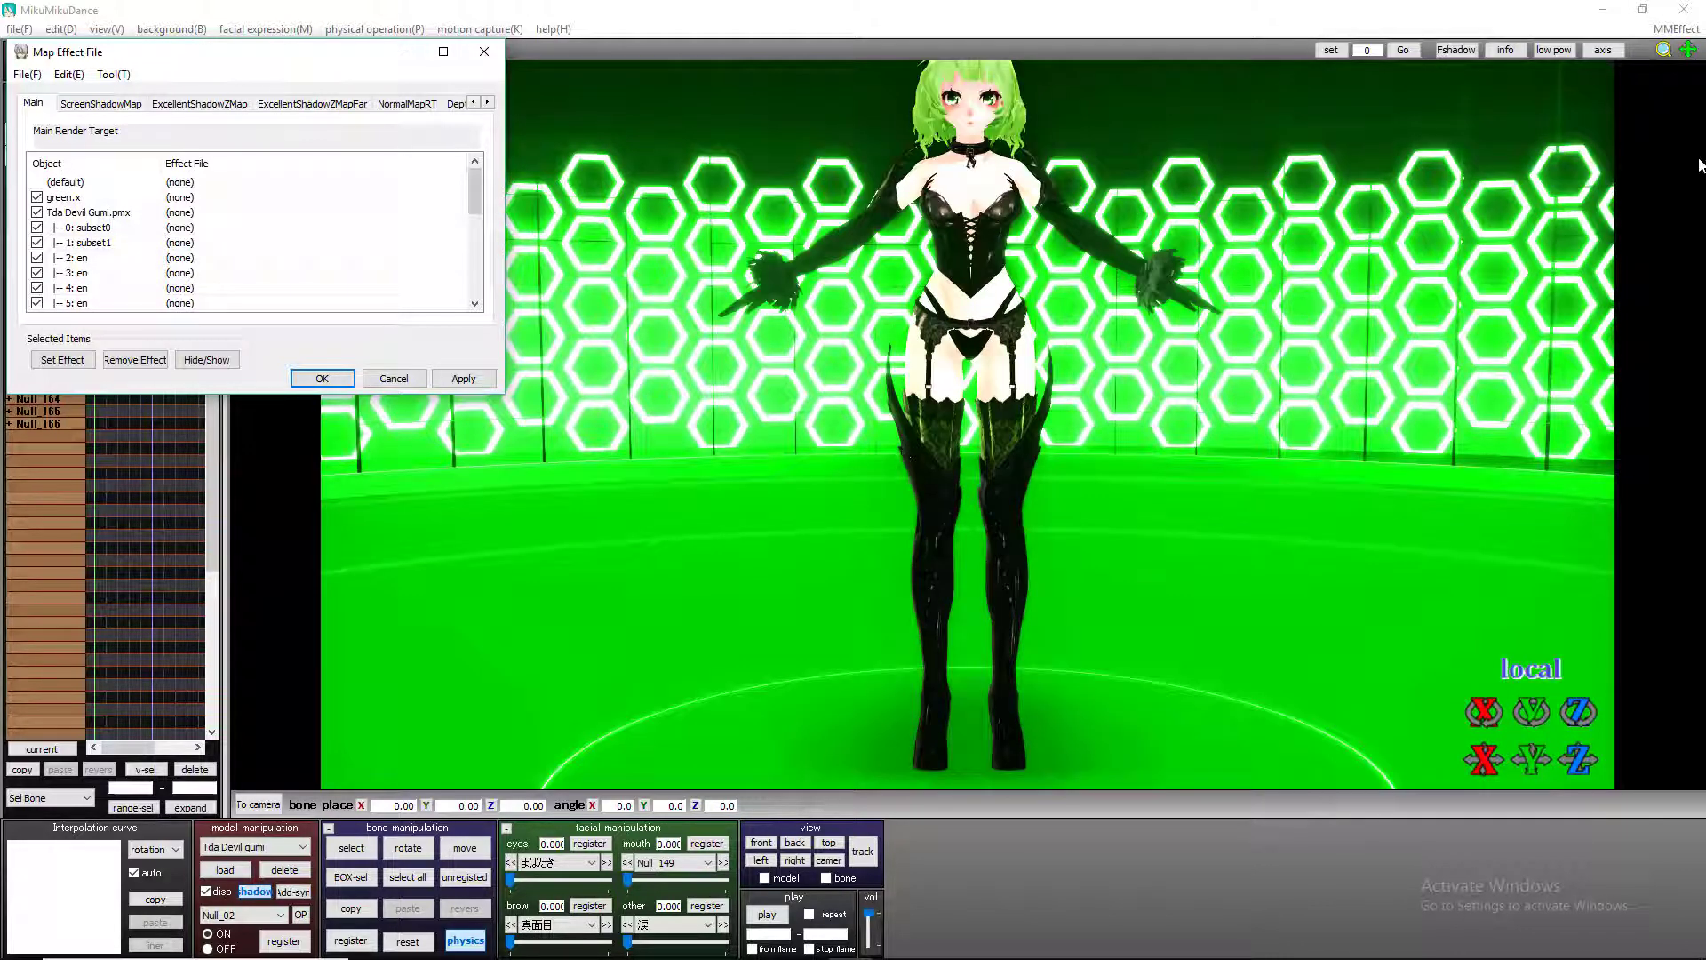
Zoom the viewport closer to the model and select the subset0 entry
left_click_drag(1663, 49, 1664, 62)
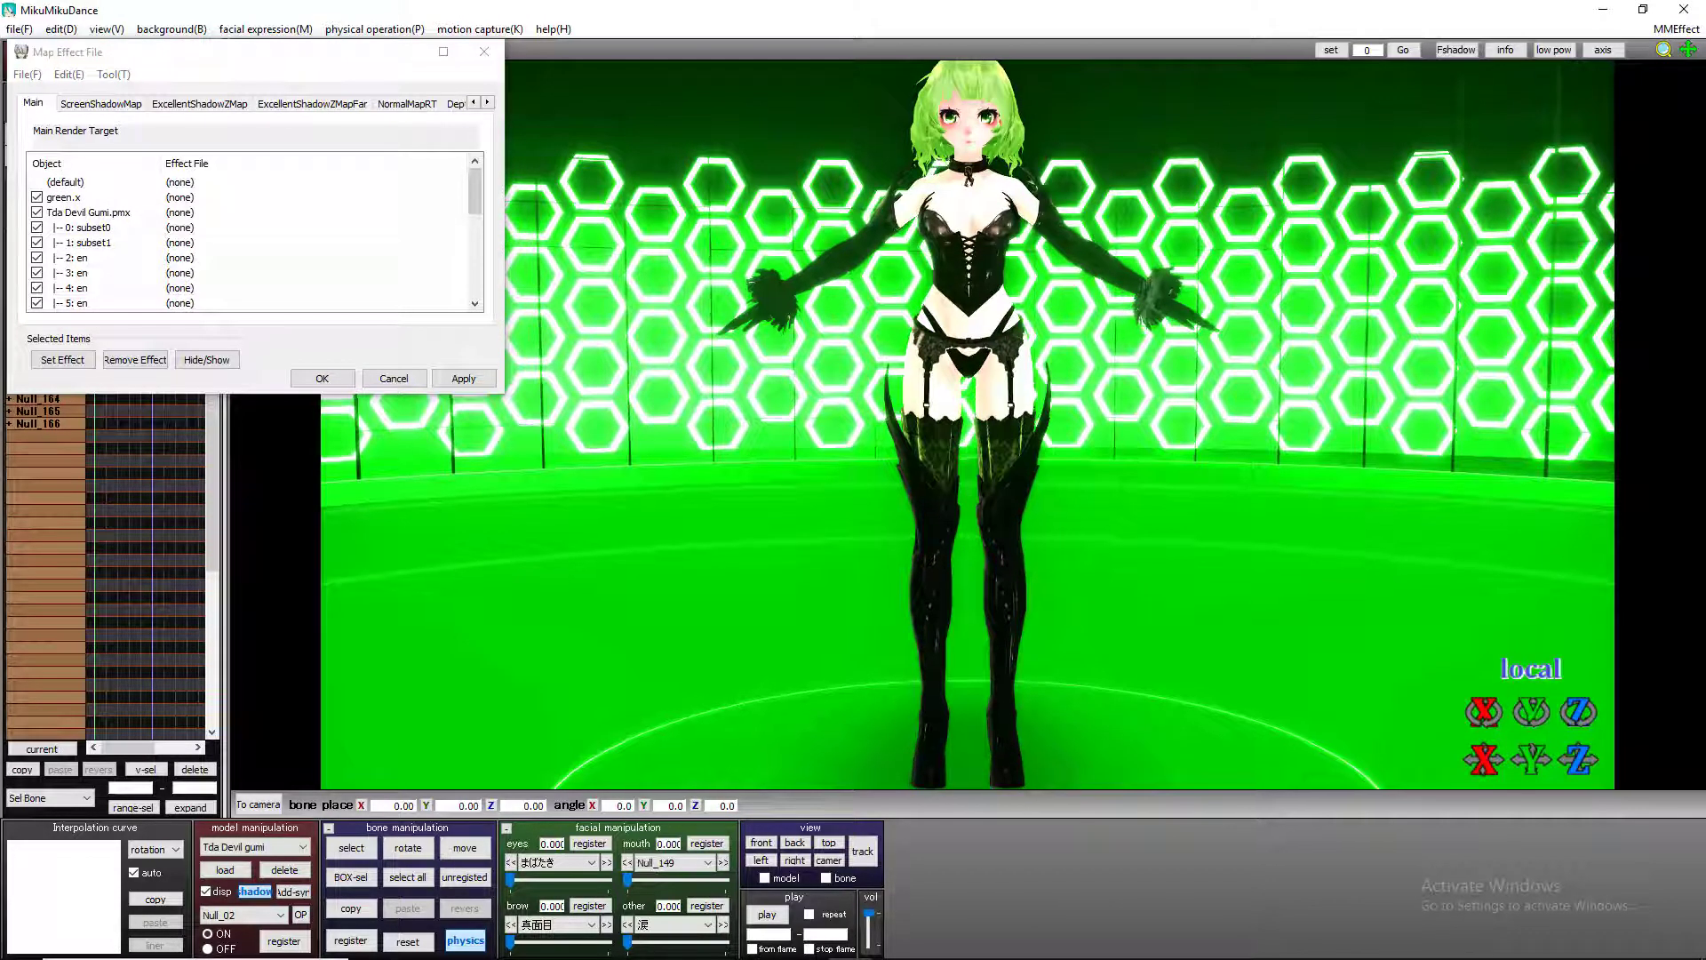
left_click(123, 360)
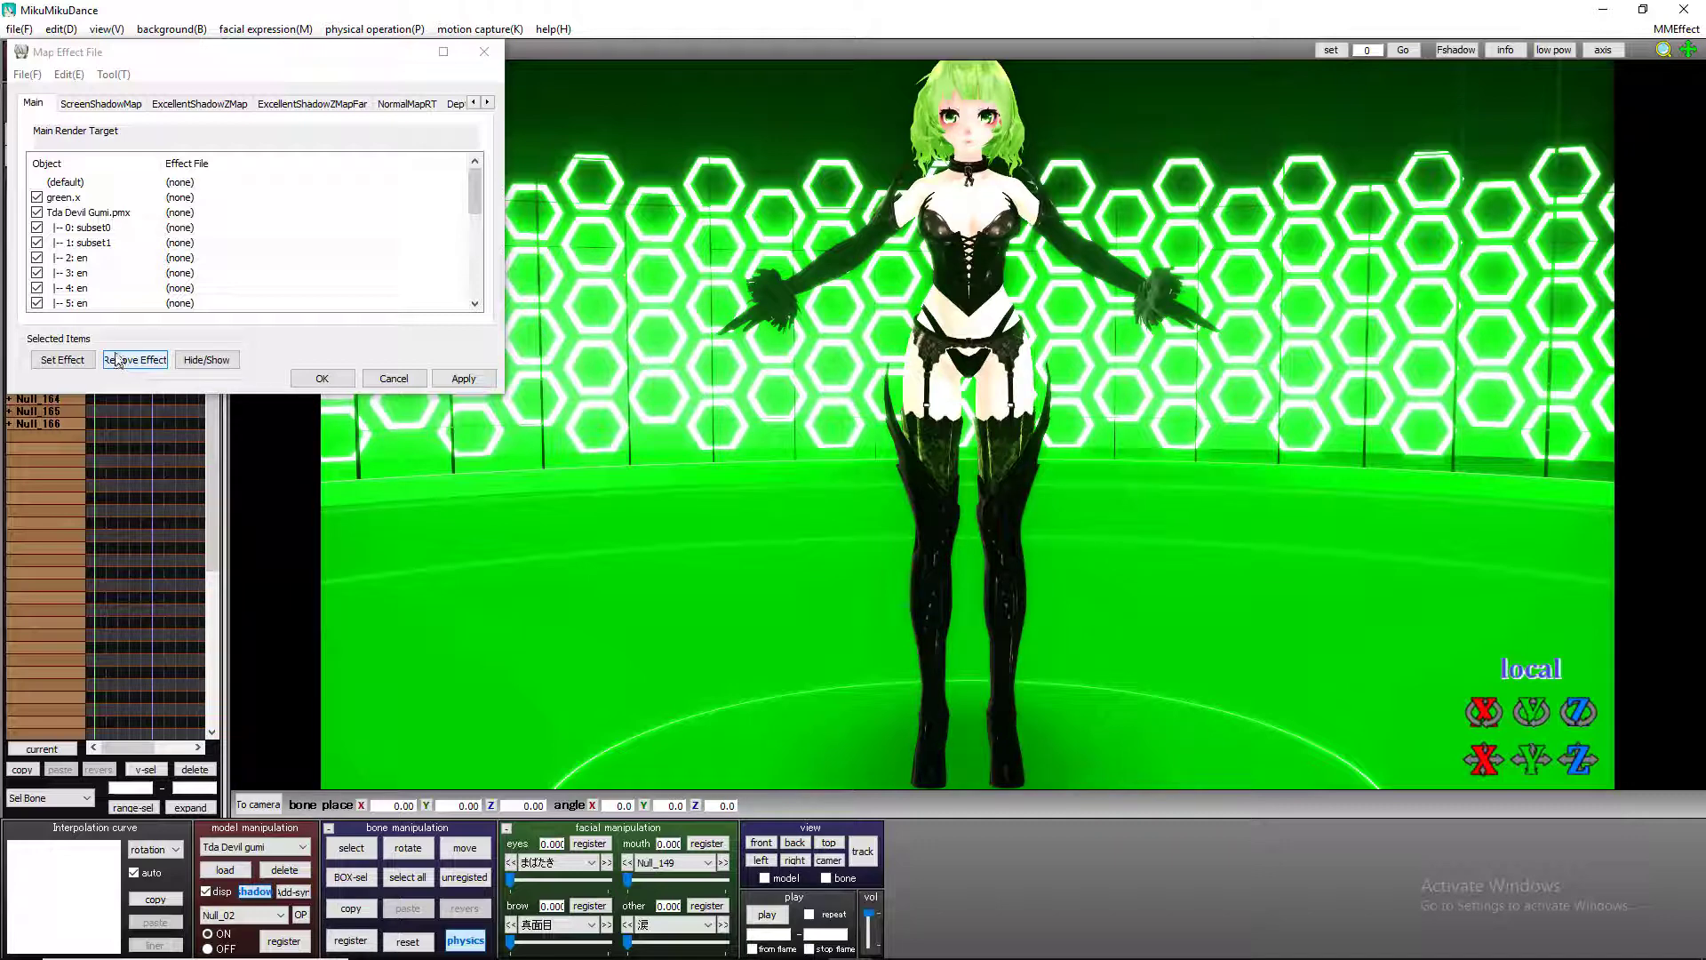
left_click(104, 230)
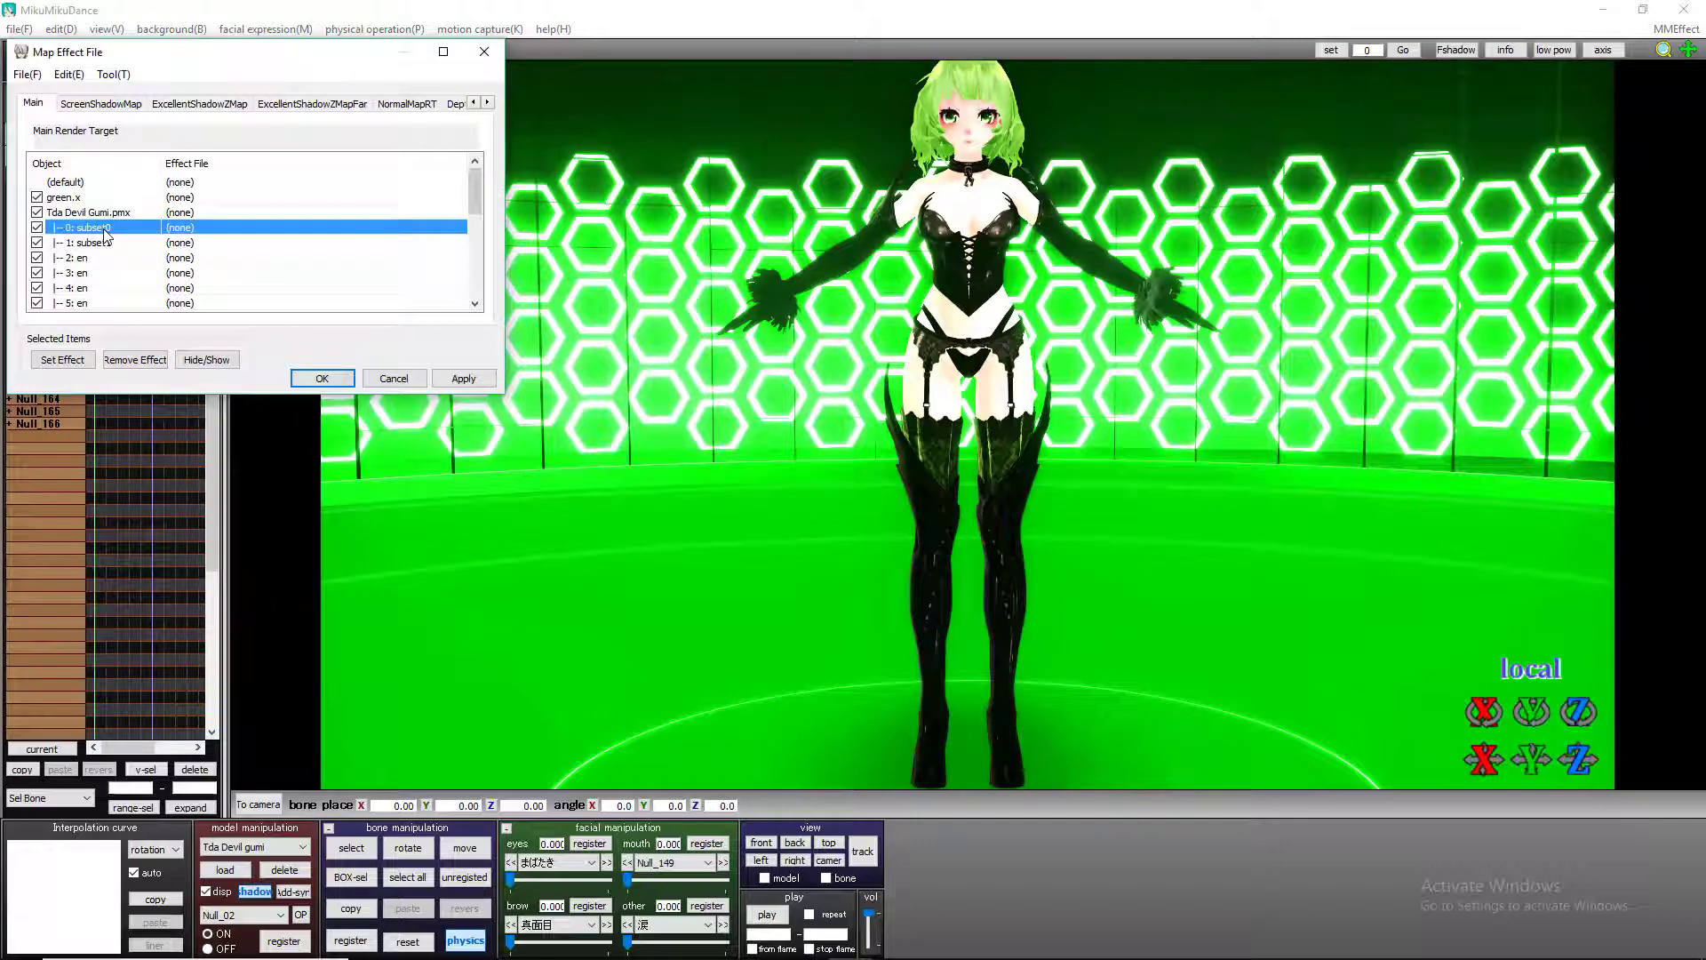
Assign pmotskin.fx from THISISGOOD > 6d_pmotskin_20130309 ENG > d_pmotskin_20130309 ENG to subset0
right_click(118, 232)
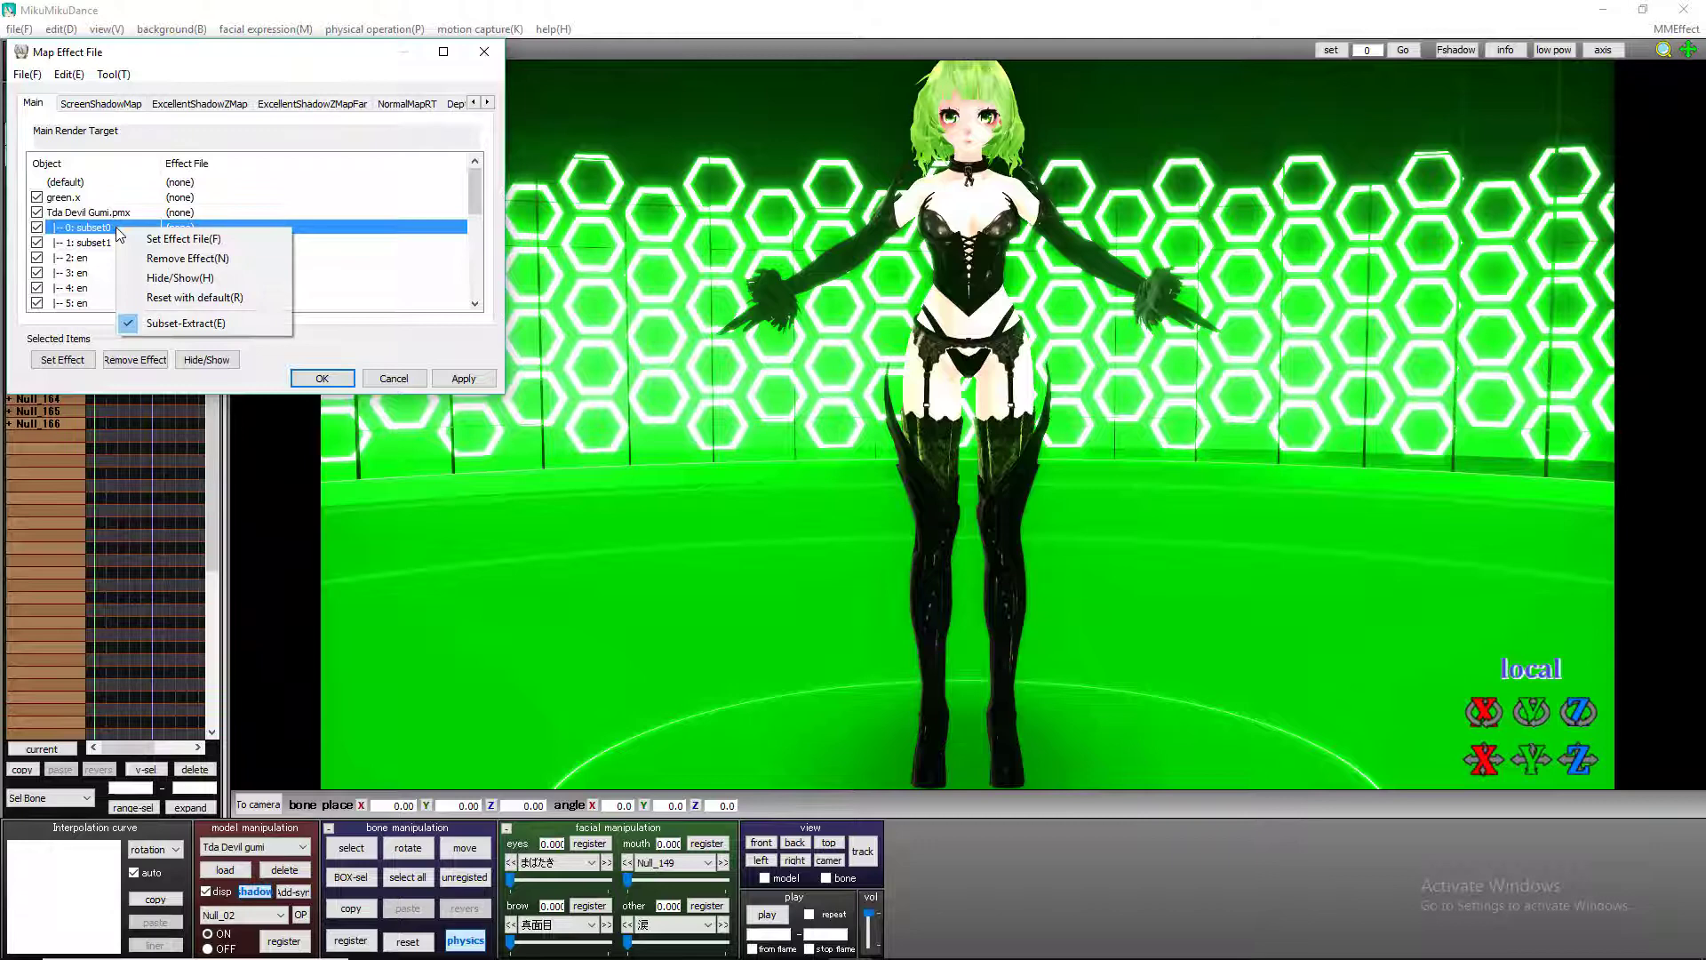
left_click(125, 238)
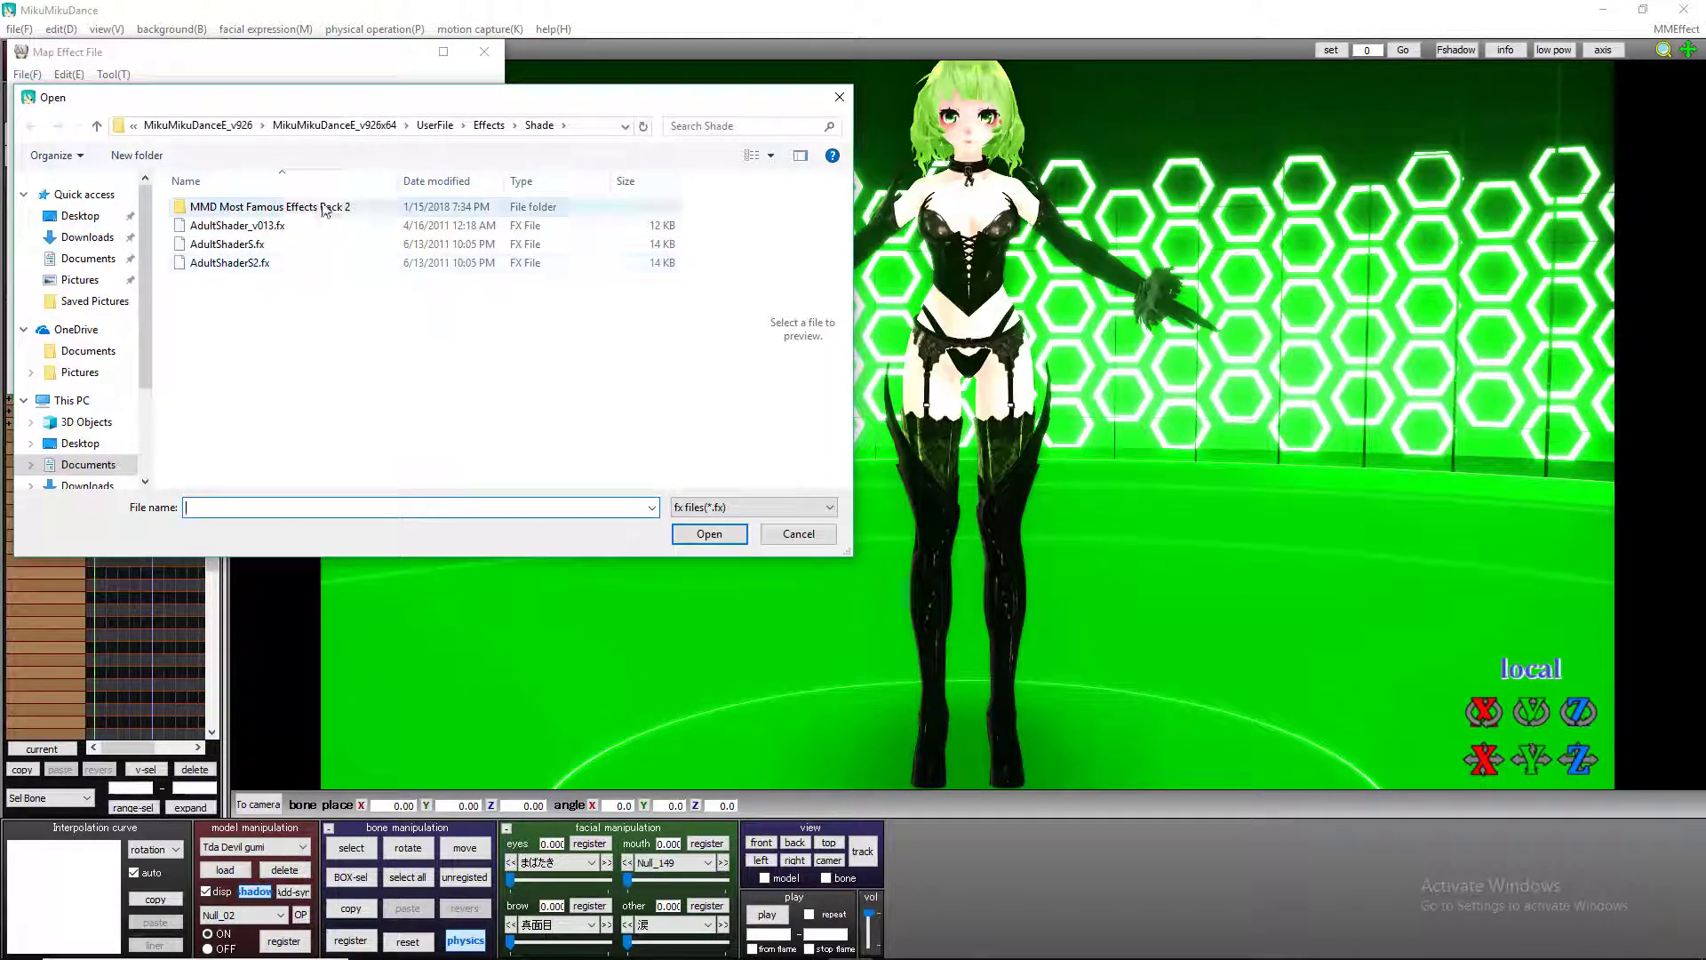
double_click(324, 209)
double_click(376, 225)
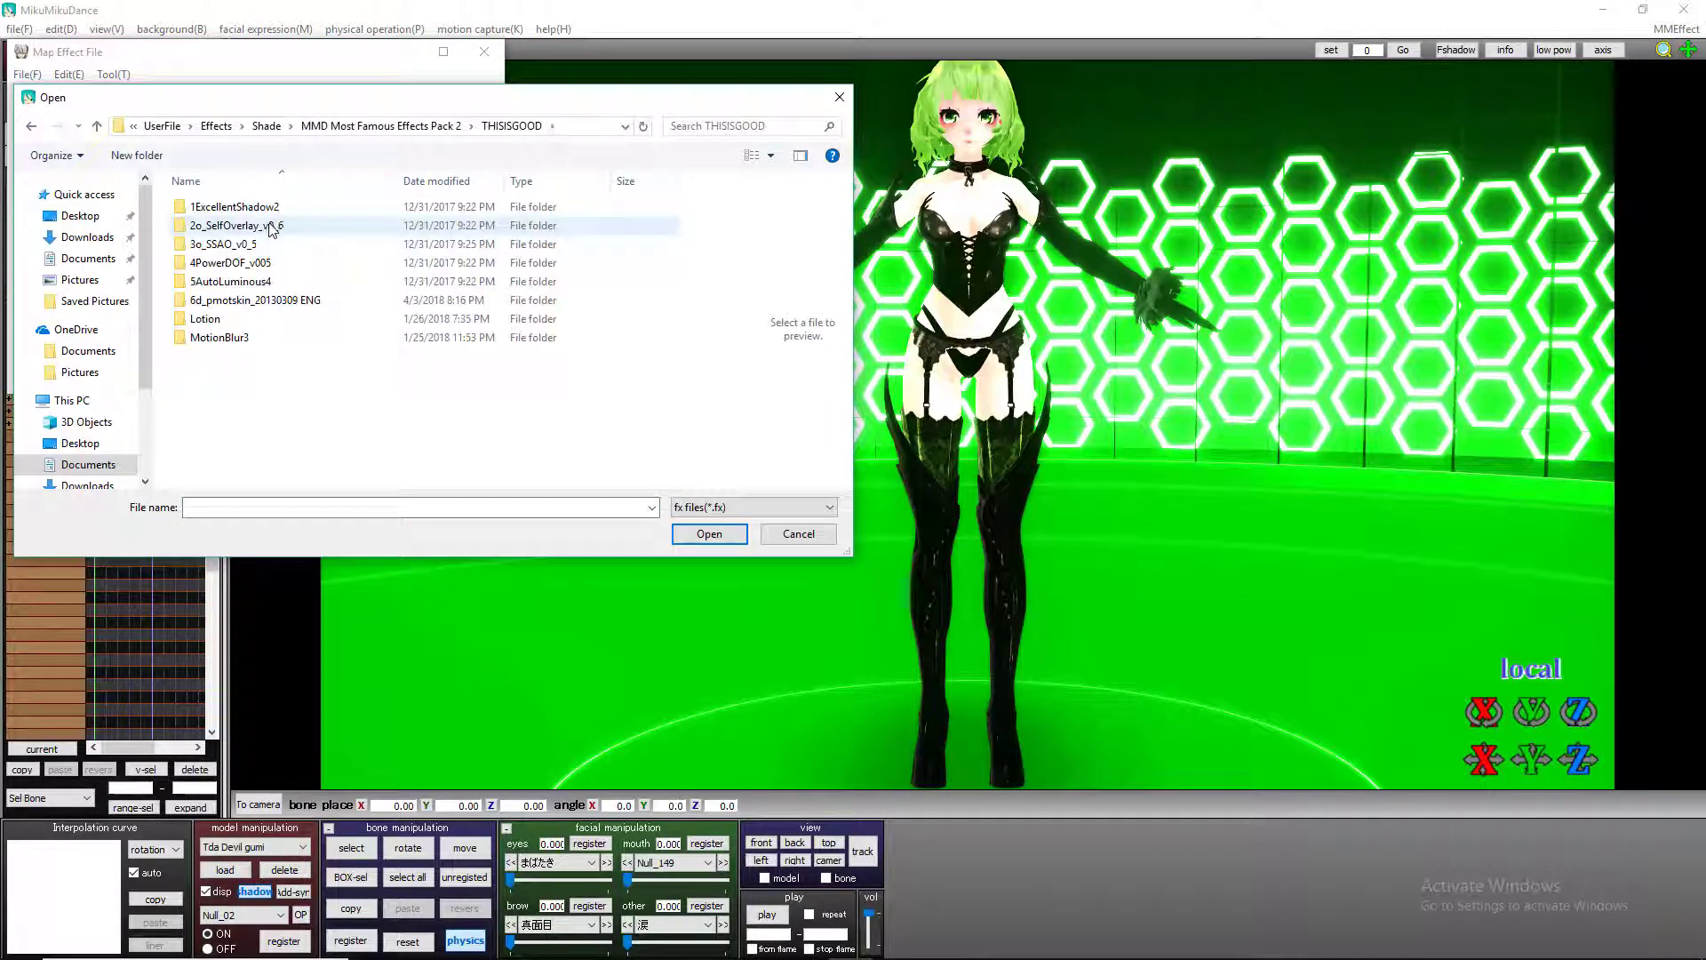
double_click(255, 300)
double_click(222, 207)
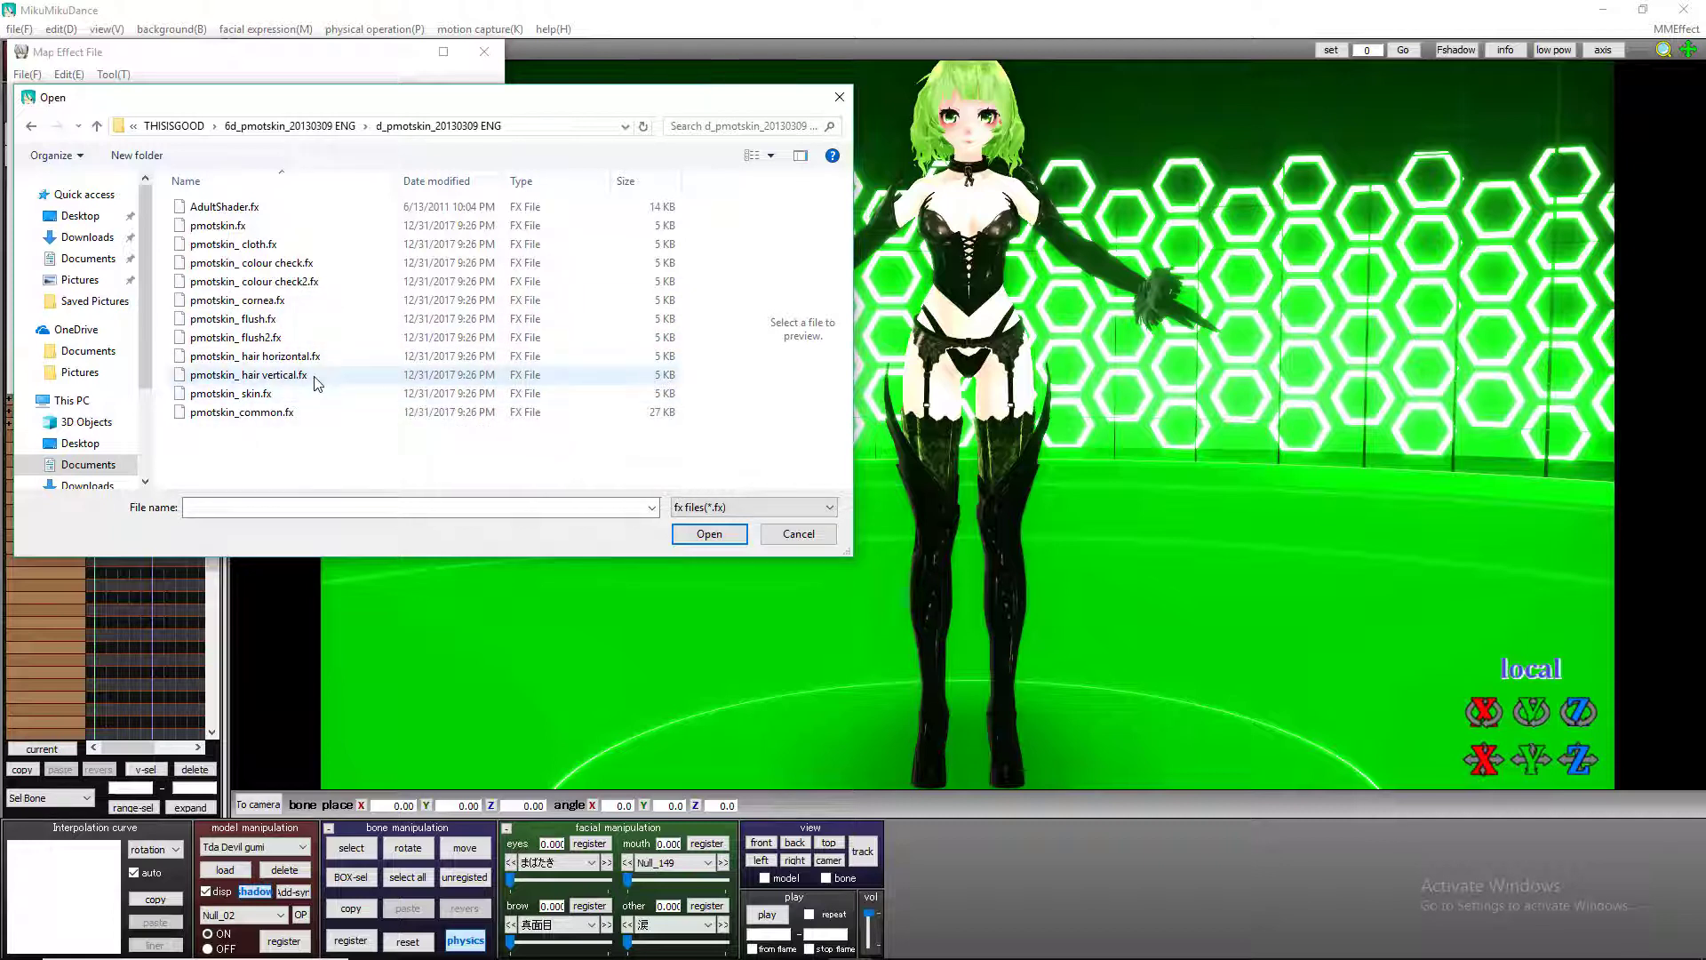
double_click(236, 232)
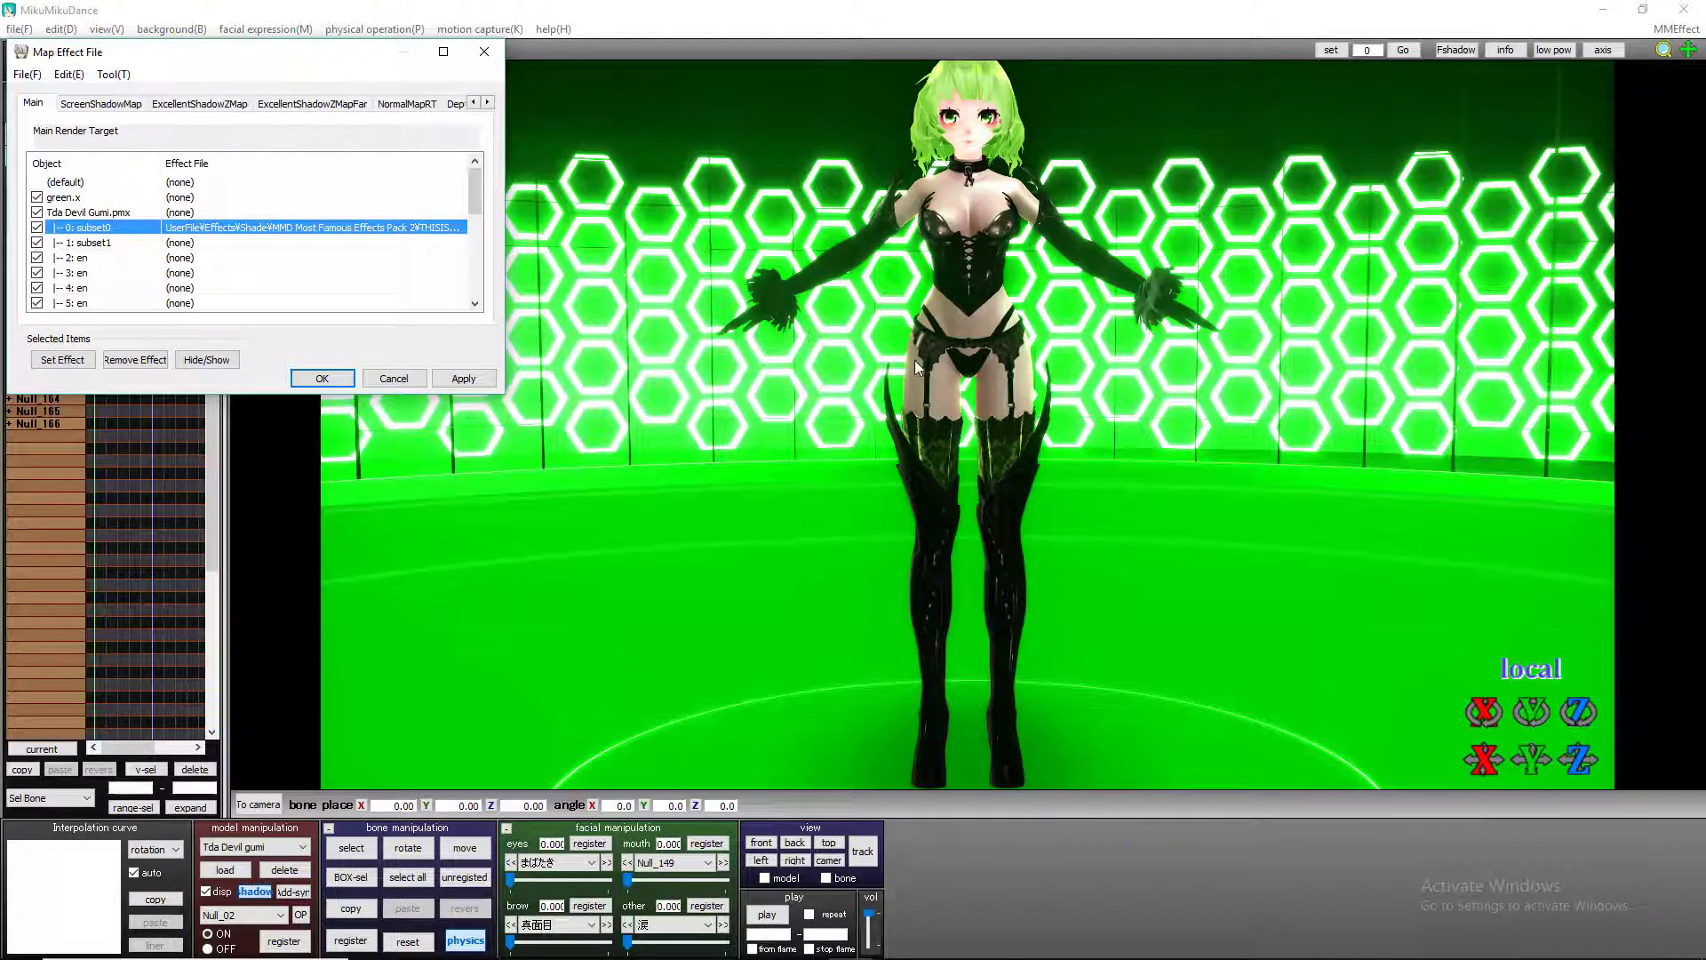
Replace subset0's effect with pmotskin_skin.fx
right_click(156, 233)
left_click(214, 240)
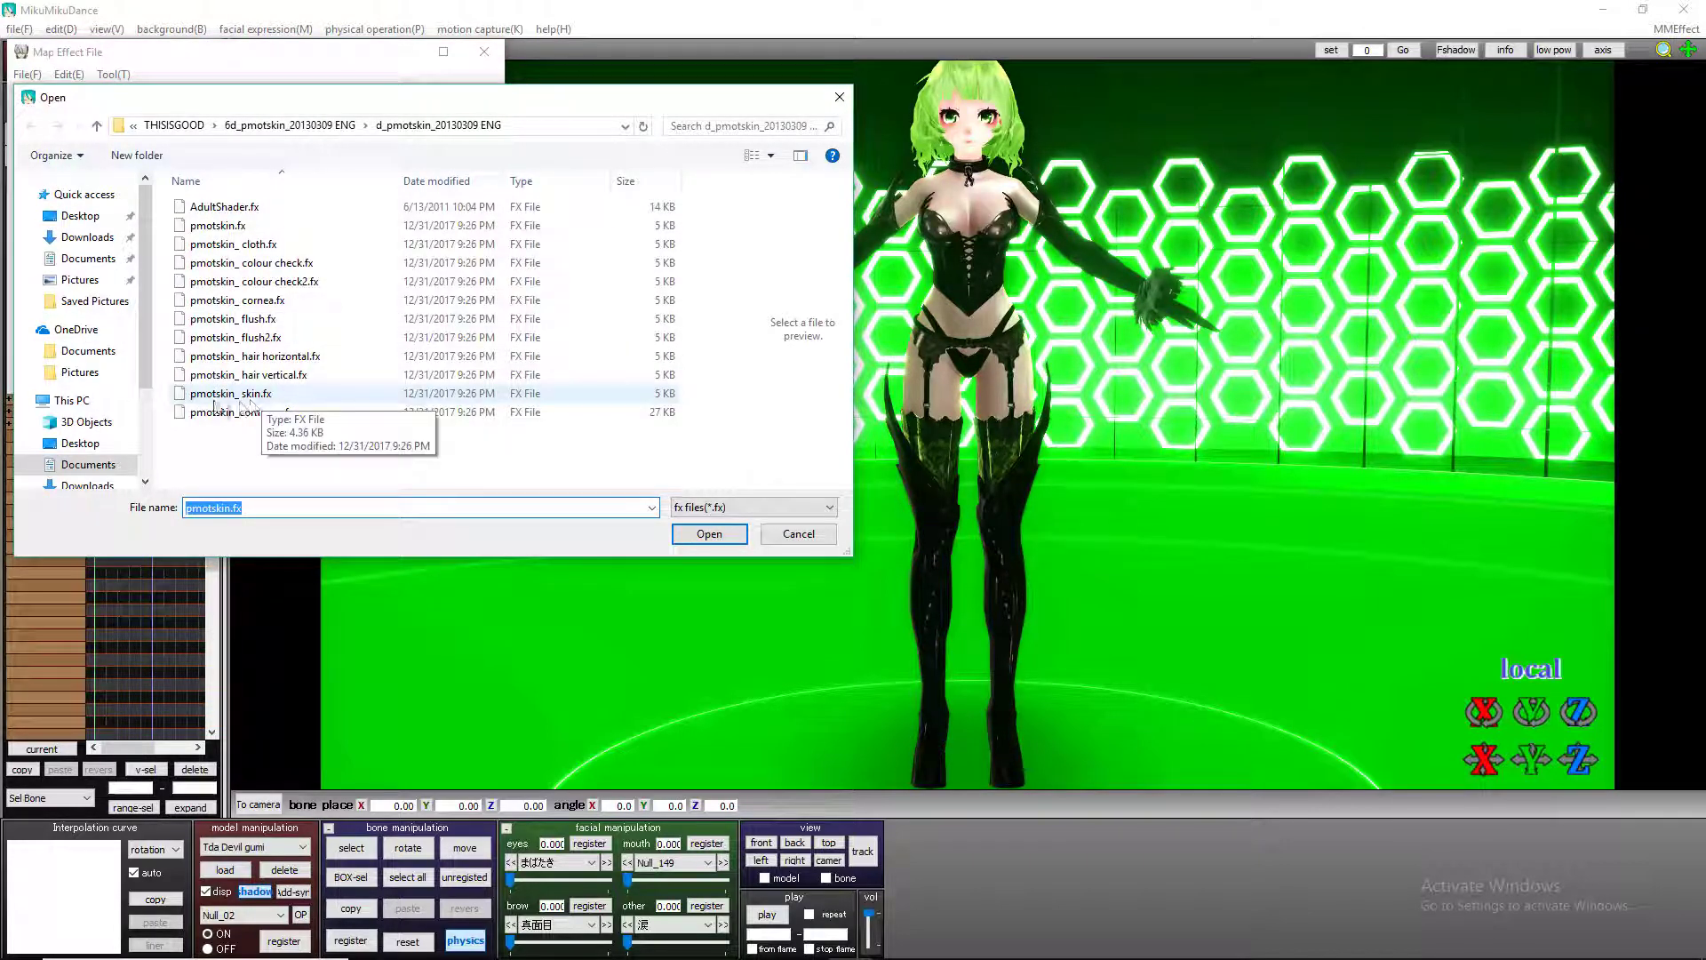
double_click(230, 394)
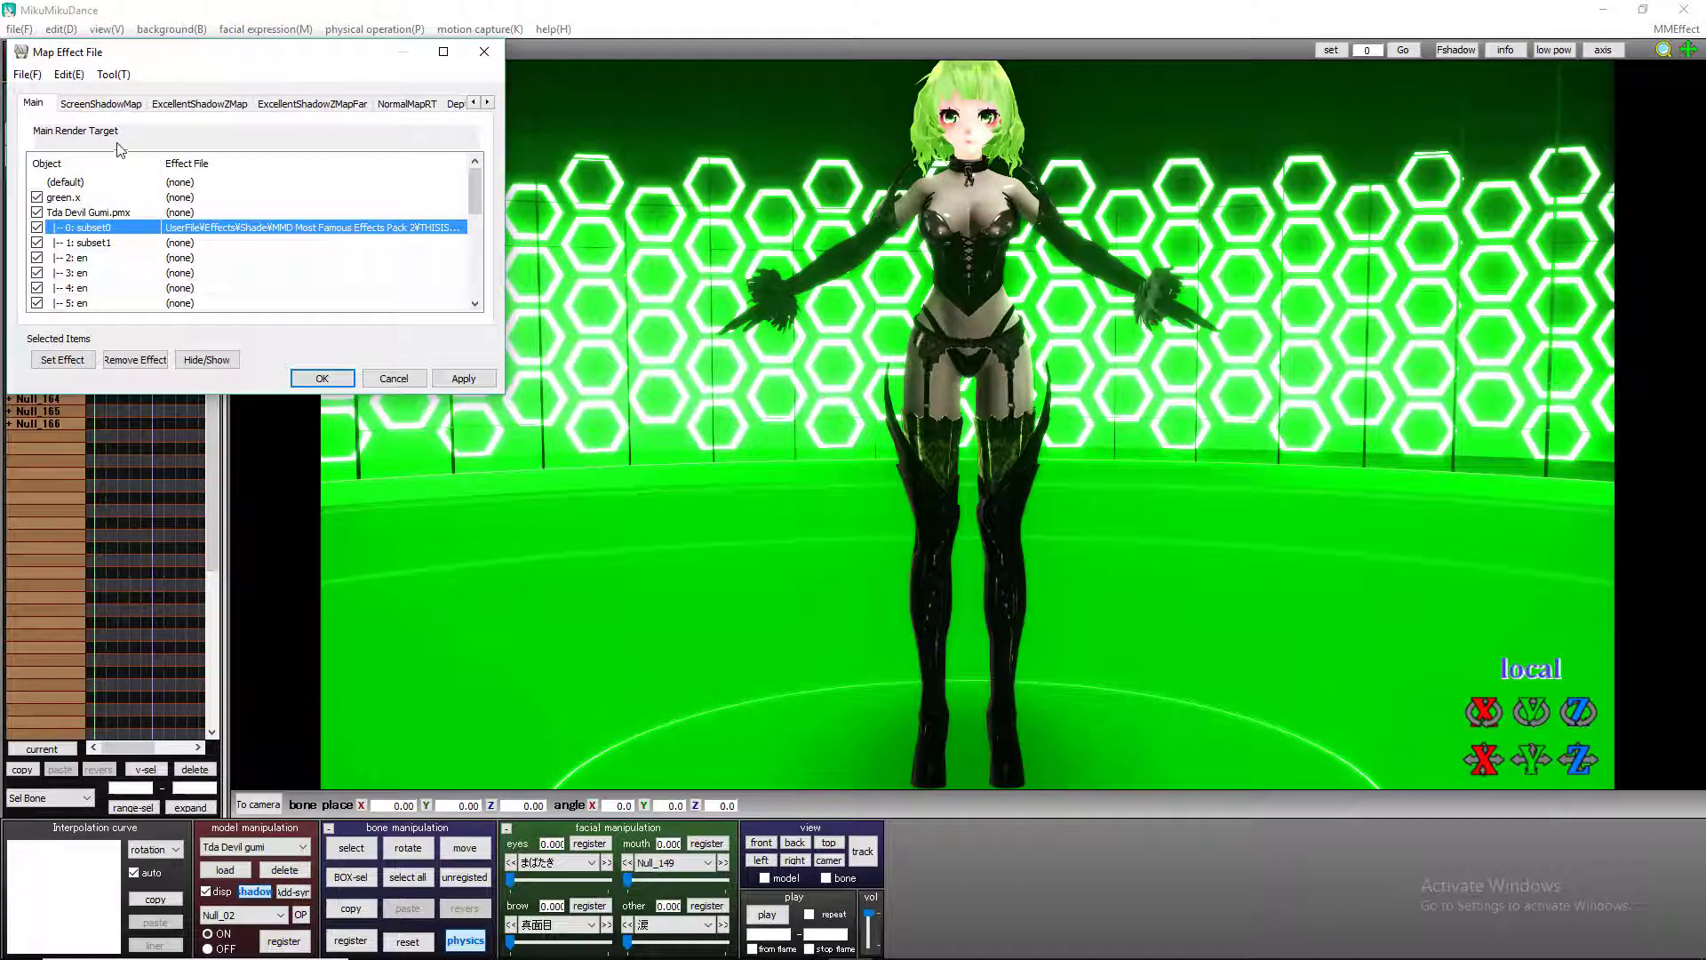
Give subset1 a shader, switching it to AdultShader.fx
double_click(98, 242)
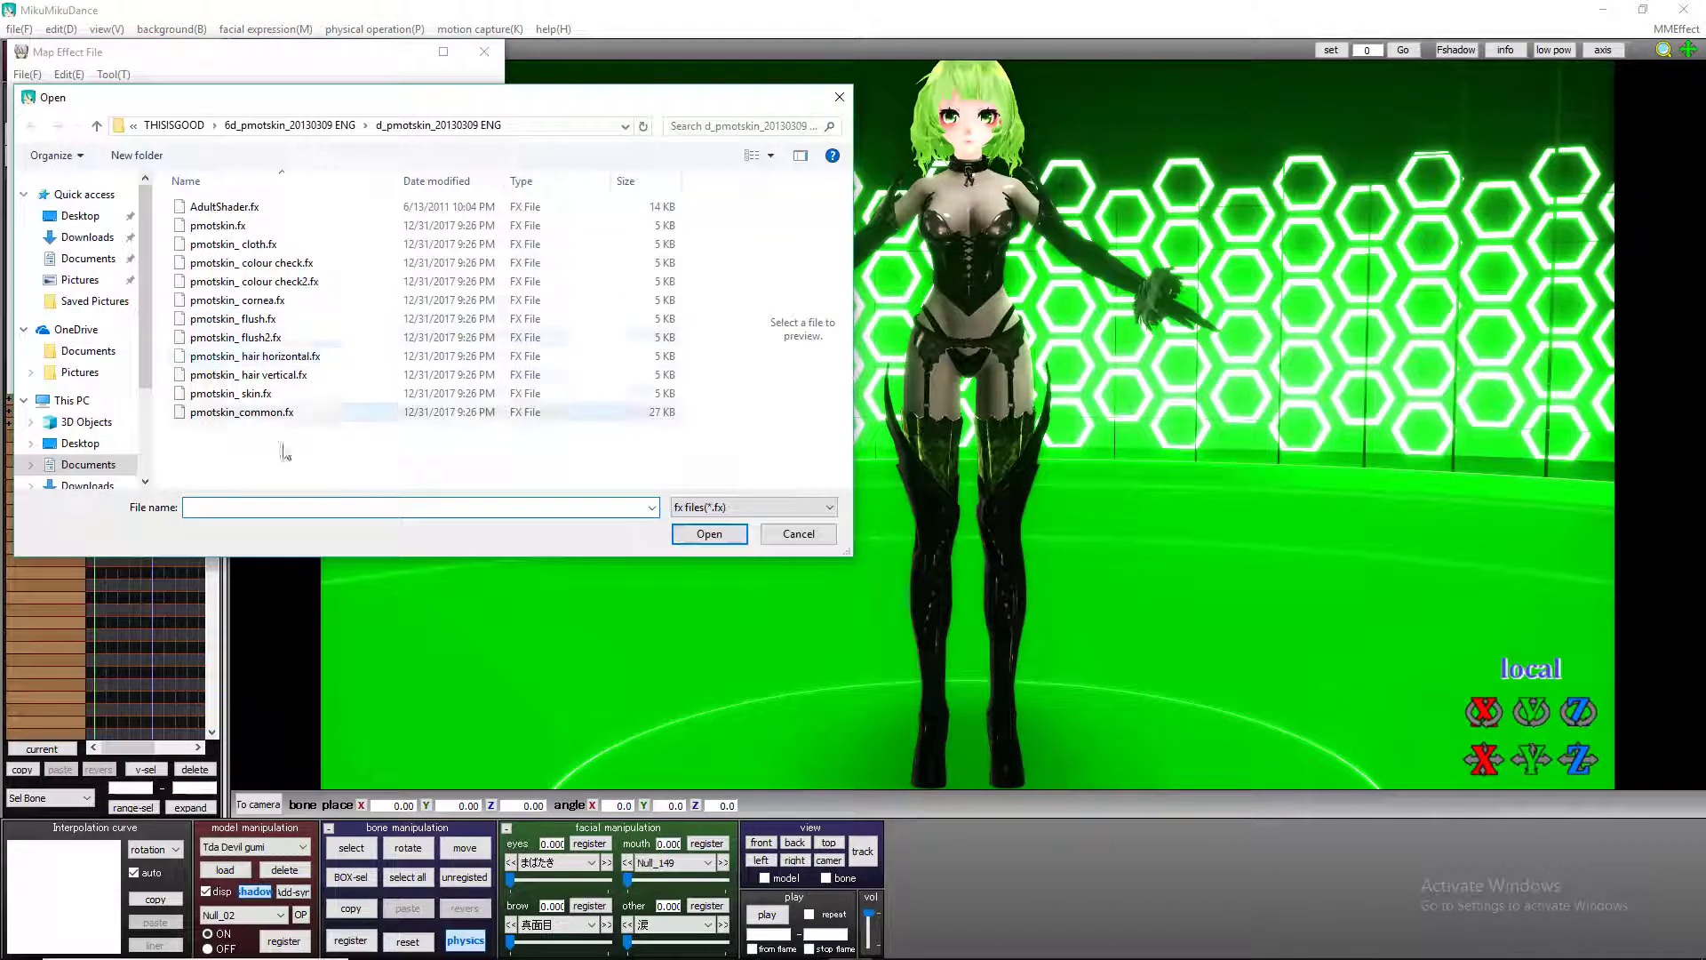
double_click(233, 228)
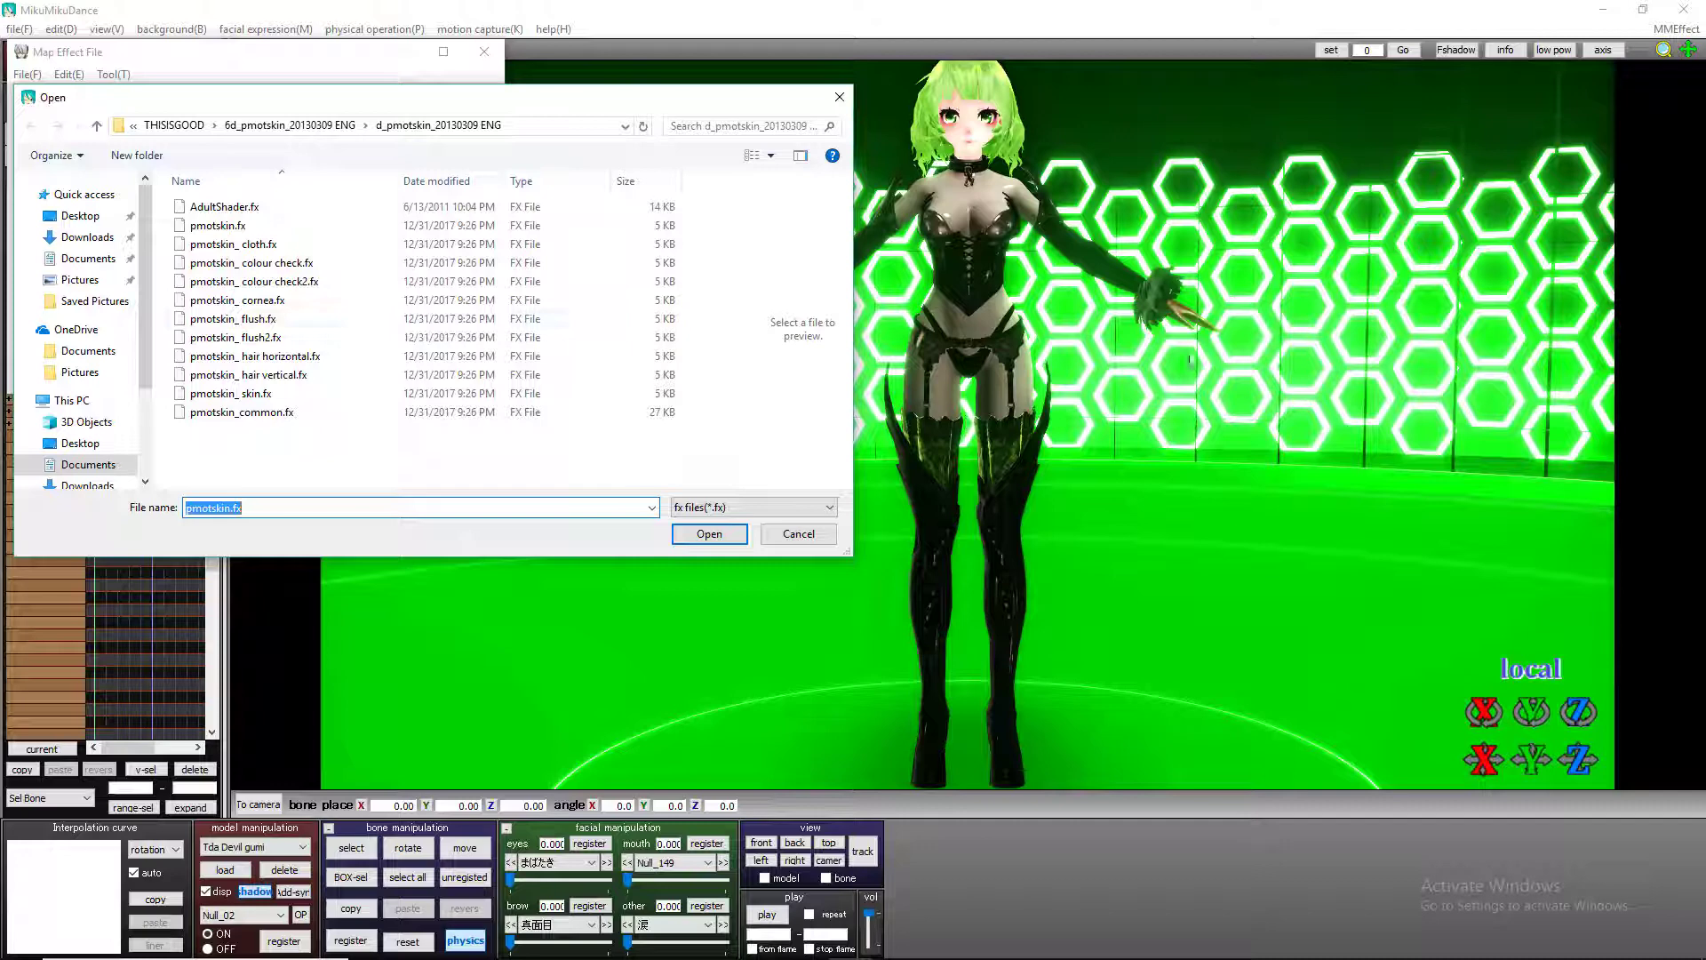
double_click(238, 209)
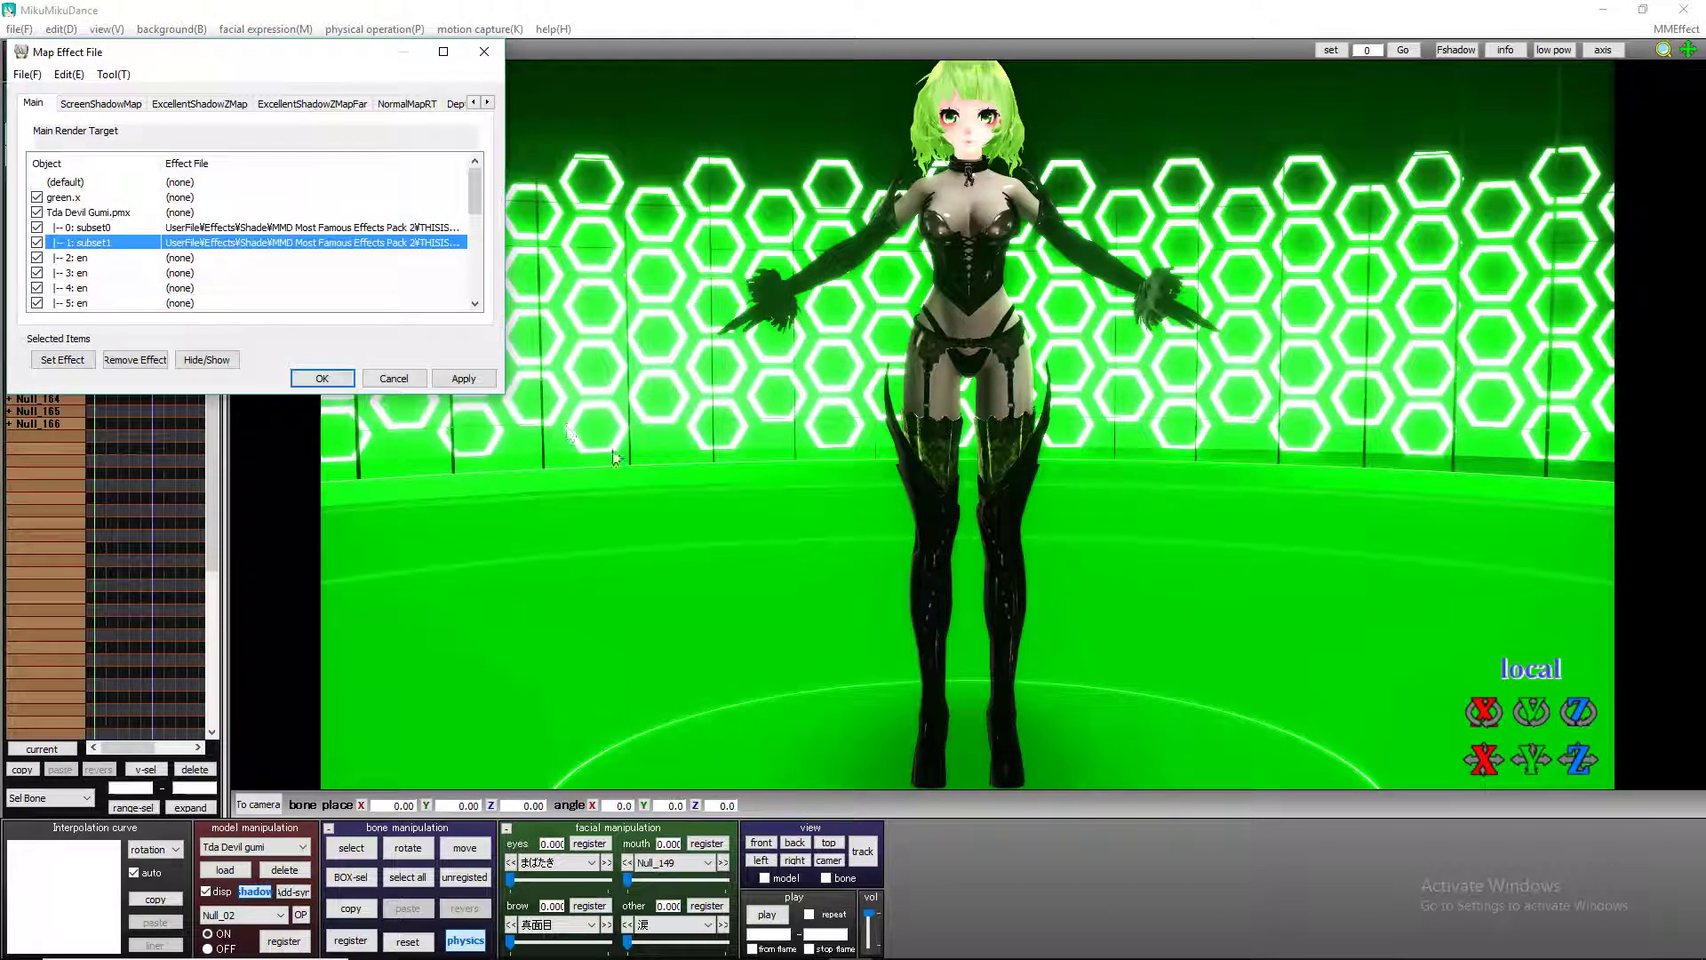
Reopen subset1's effect chooser and browse up from THISISGOOD into the Lotion folder
double_click(193, 244)
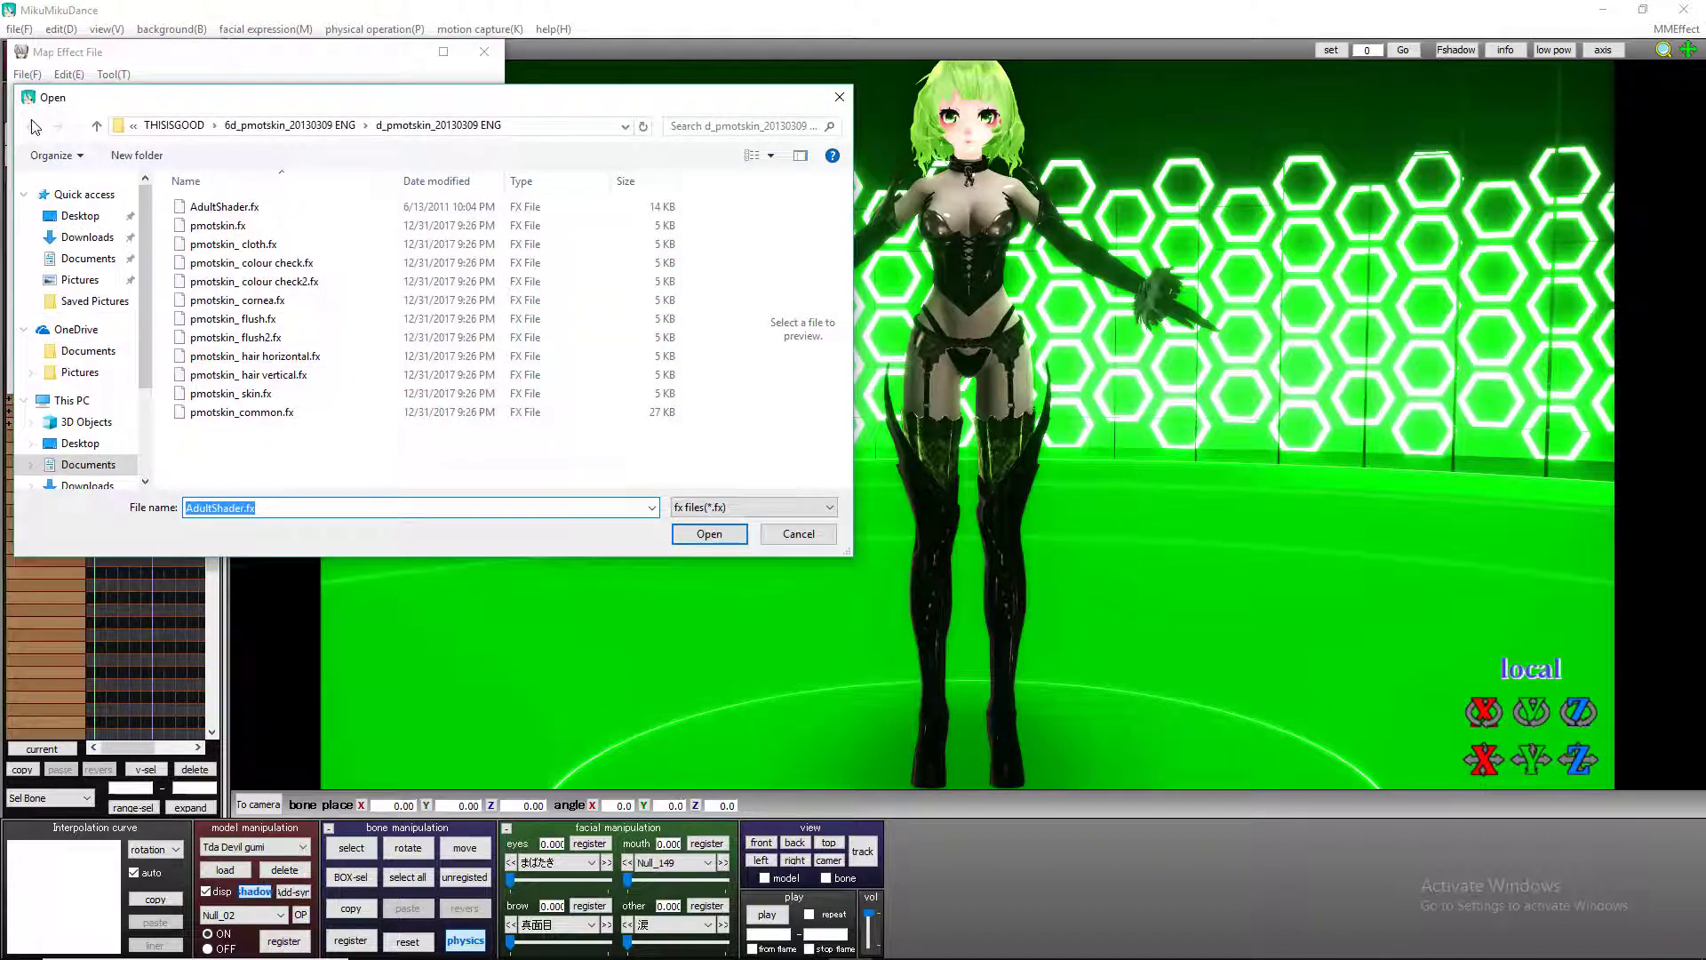
left_click(350, 130)
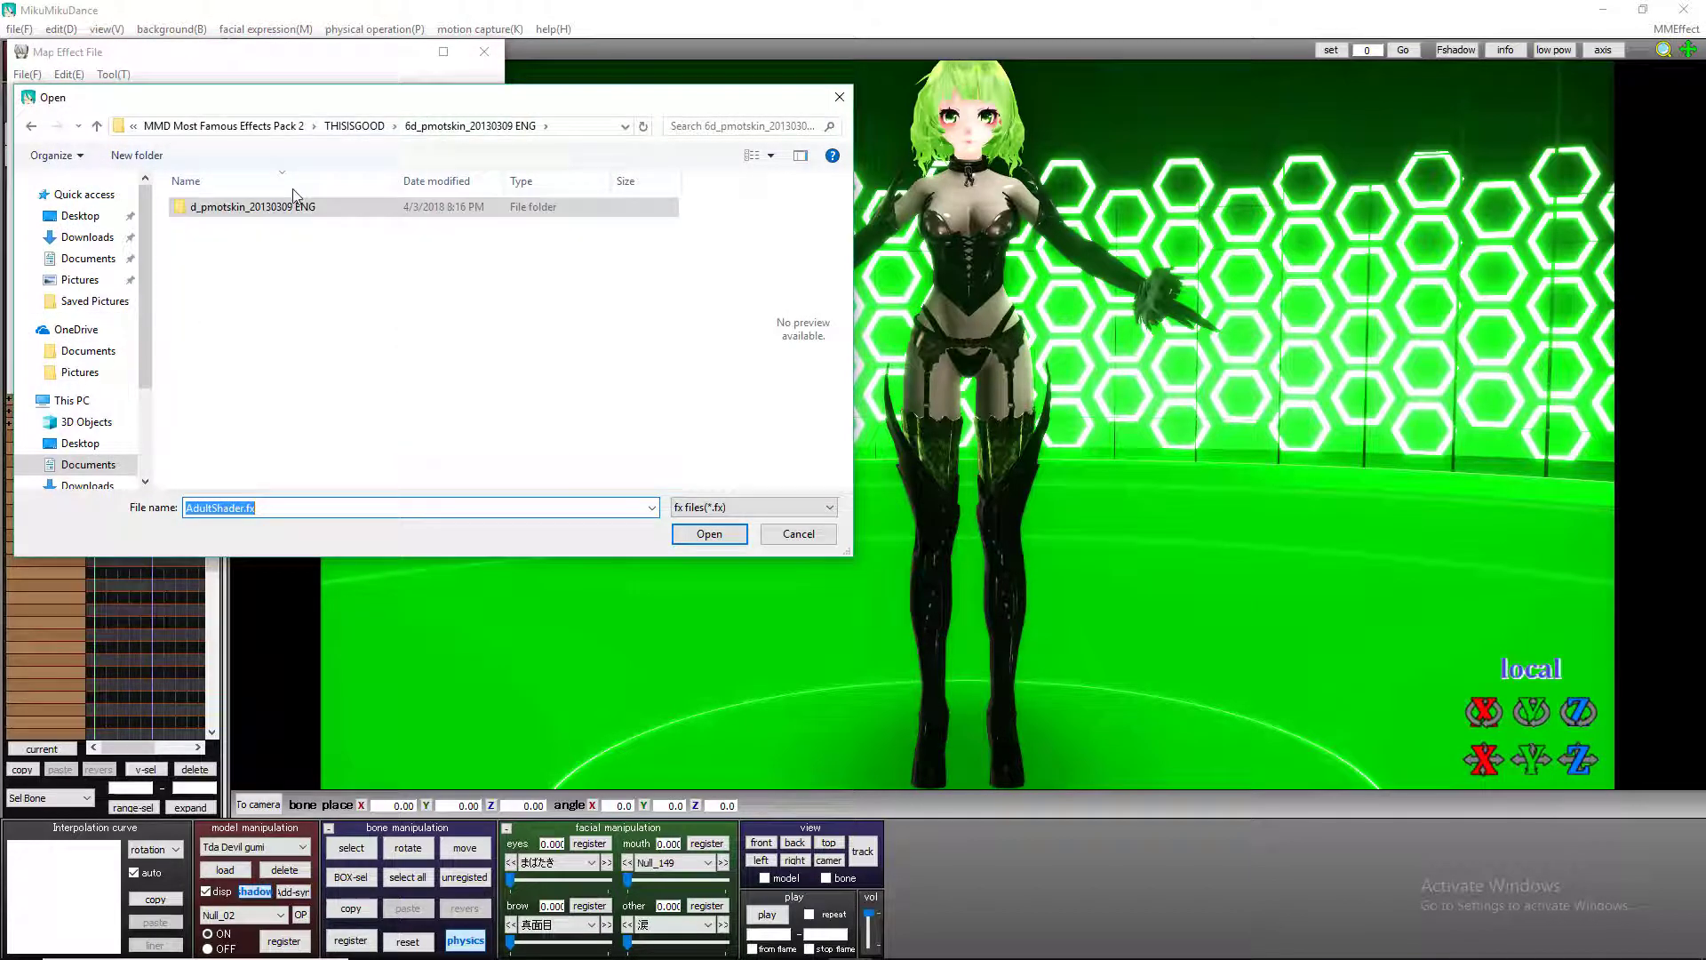
left_click(352, 130)
double_click(215, 337)
Browse to THISISGOOD > d_pmotskin_20130309 ENG and give row 2: en pmotskin_skin.fx
double_click(226, 253)
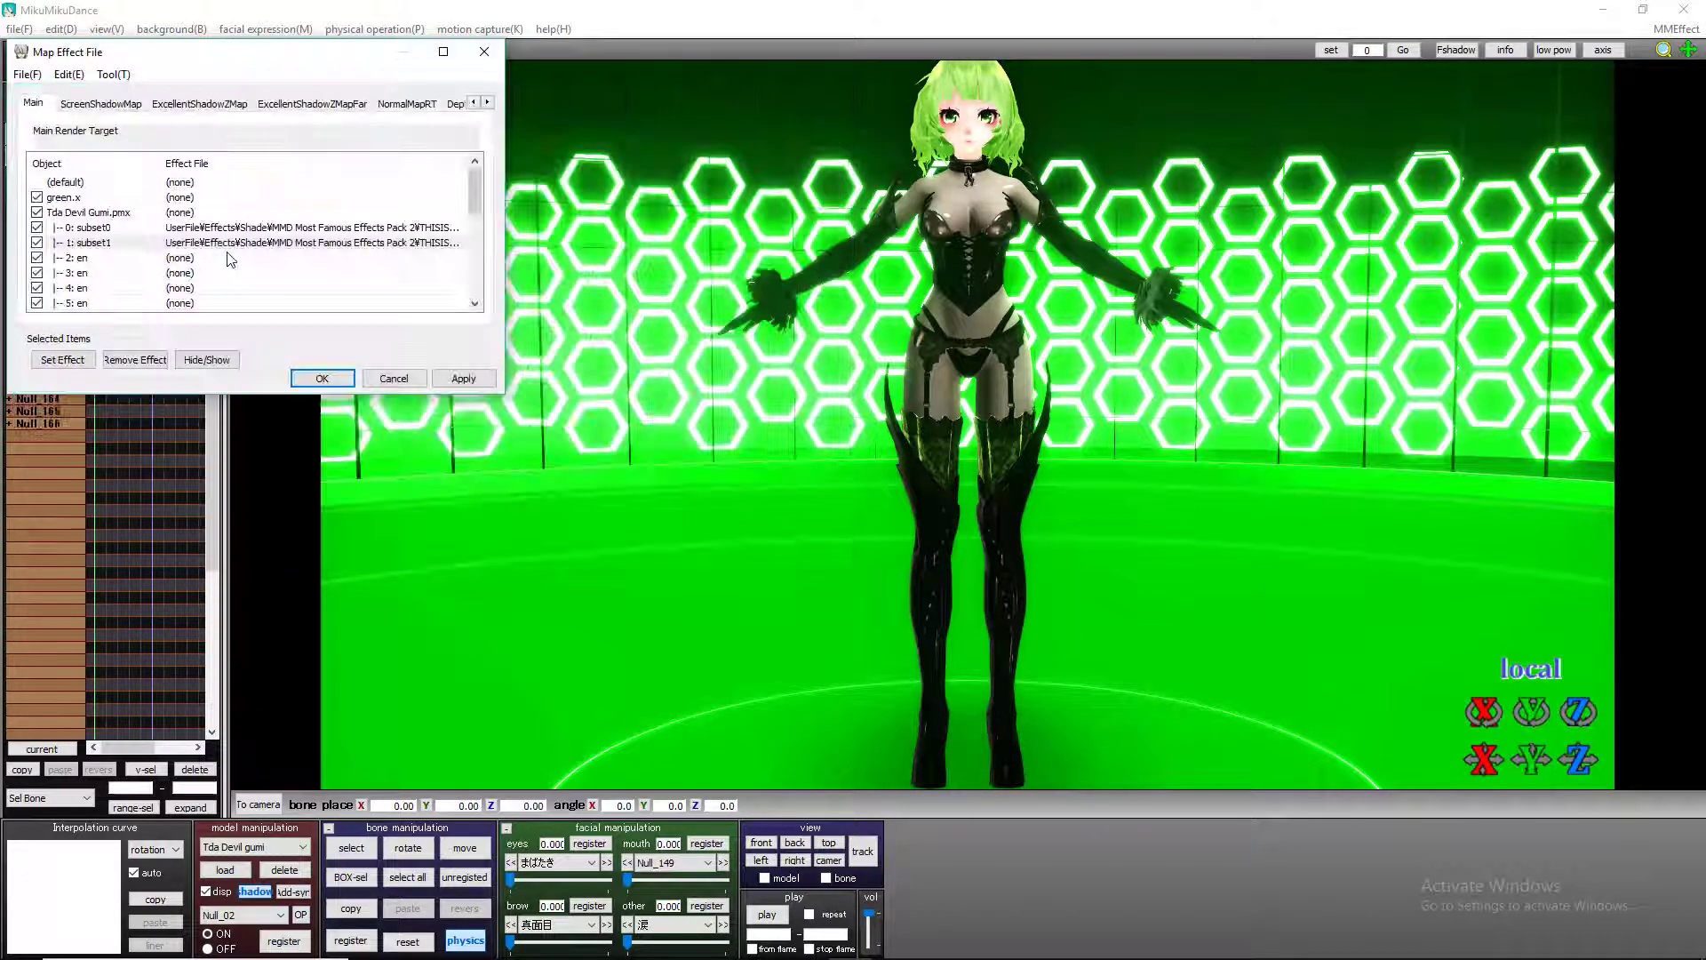
double_click(197, 258)
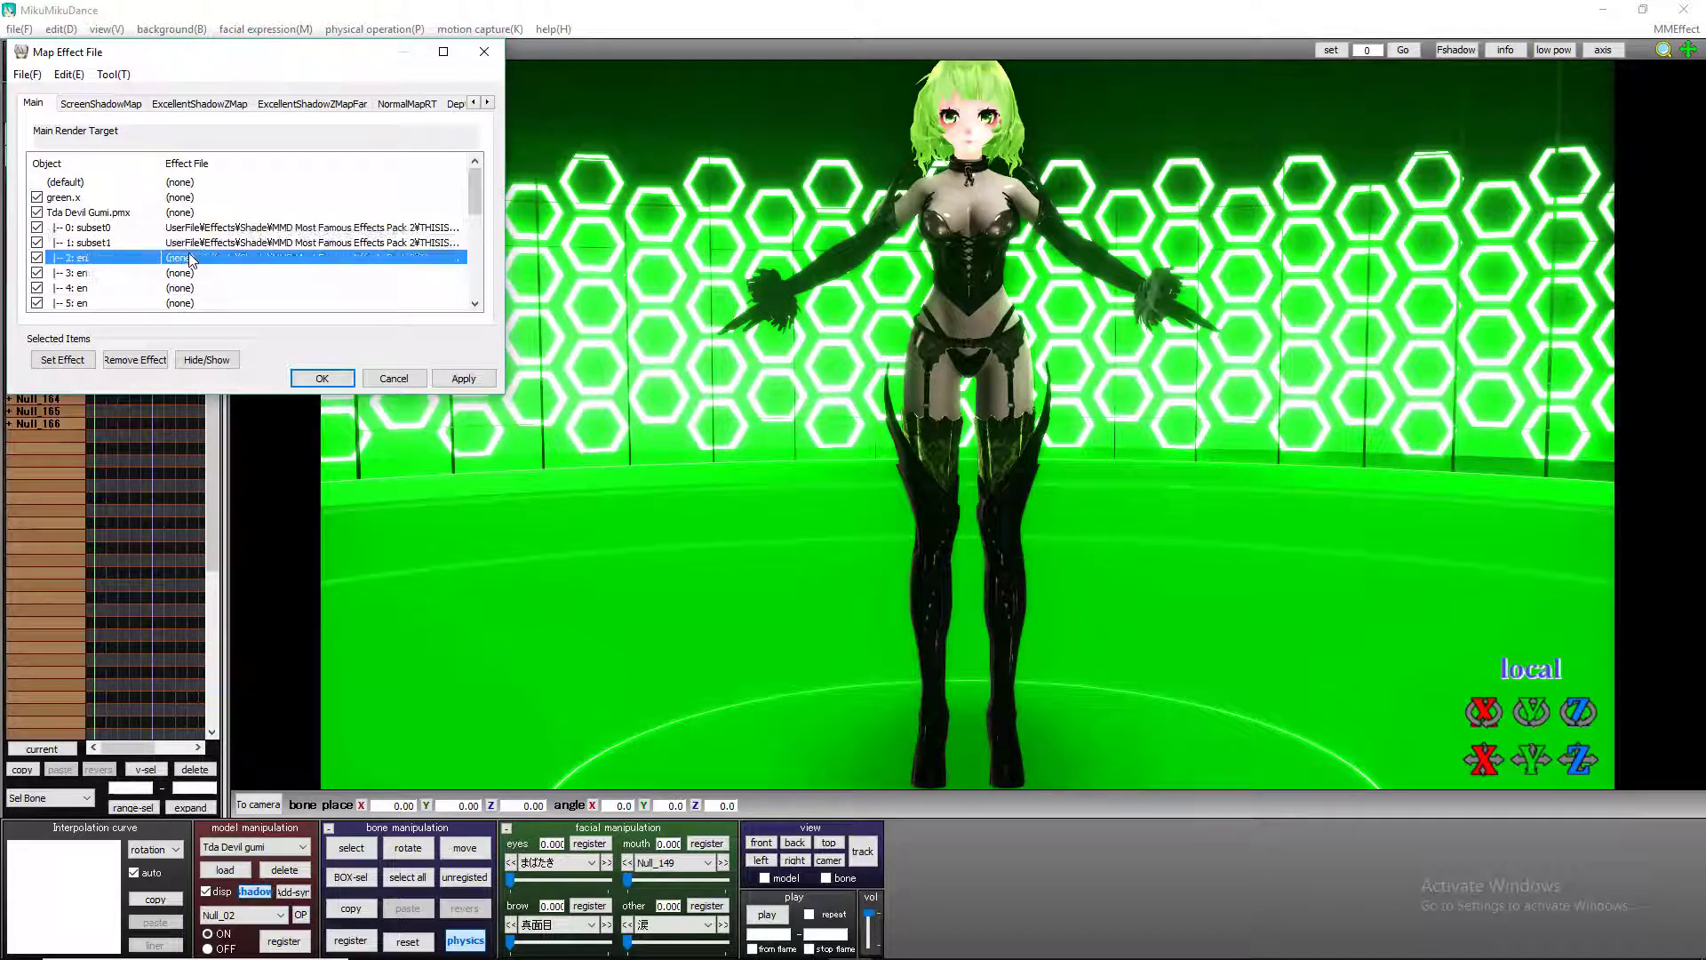
left_click(364, 125)
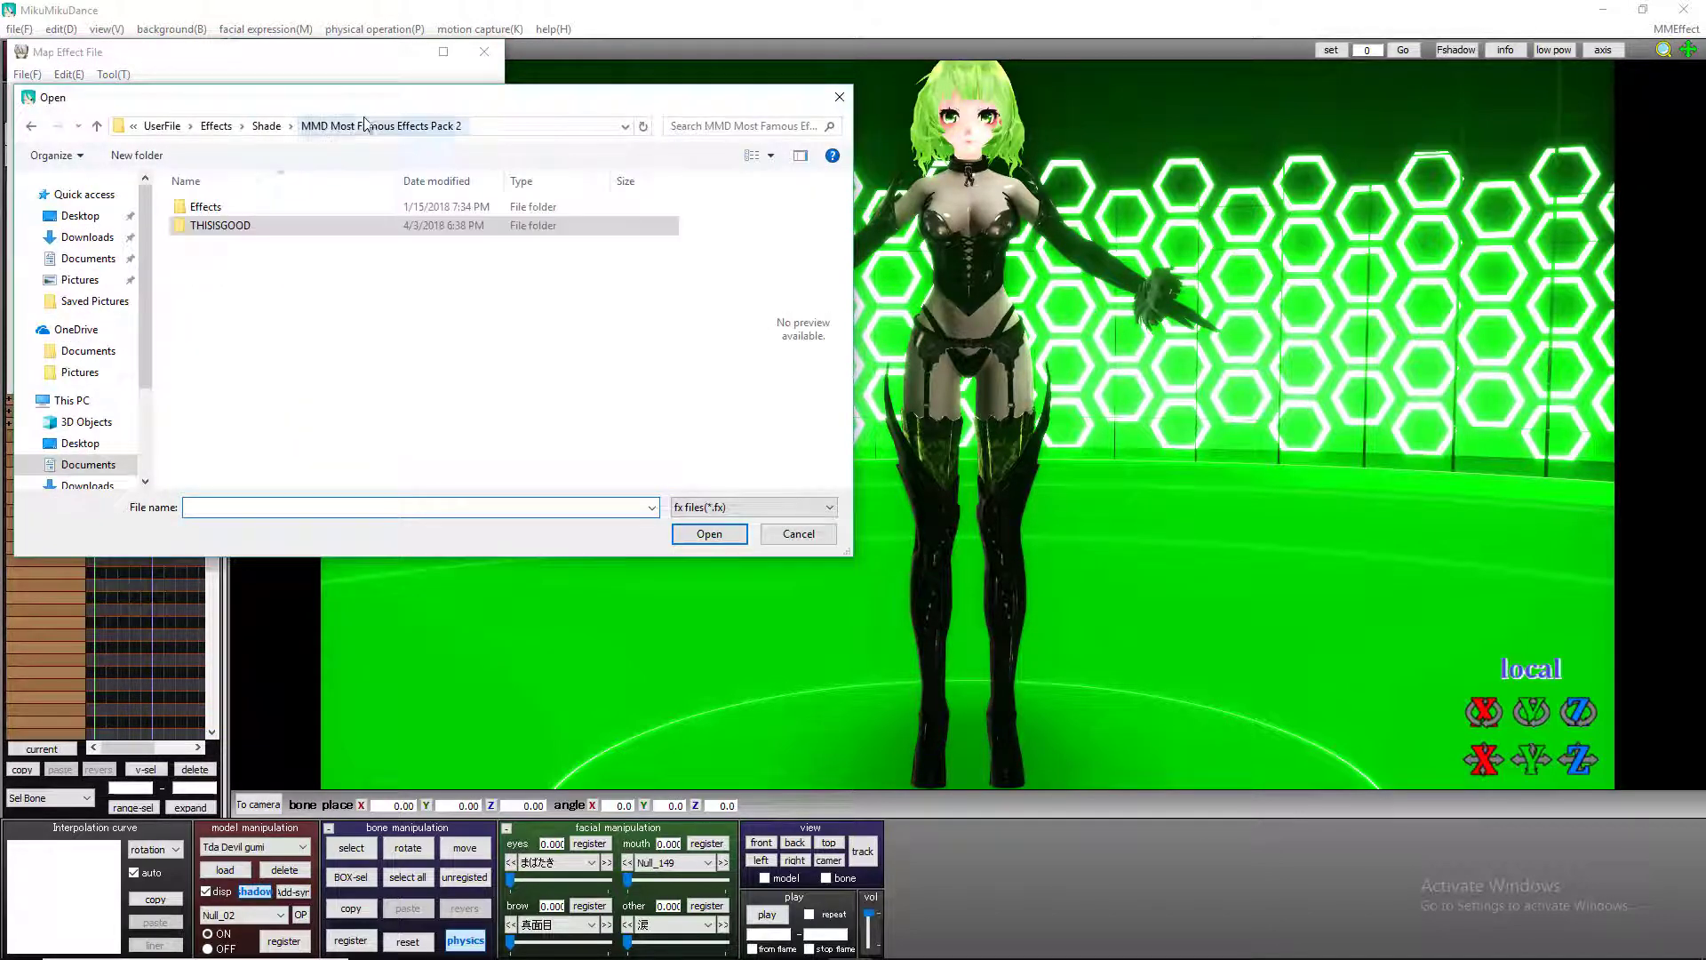
double_click(221, 225)
left_click(270, 211)
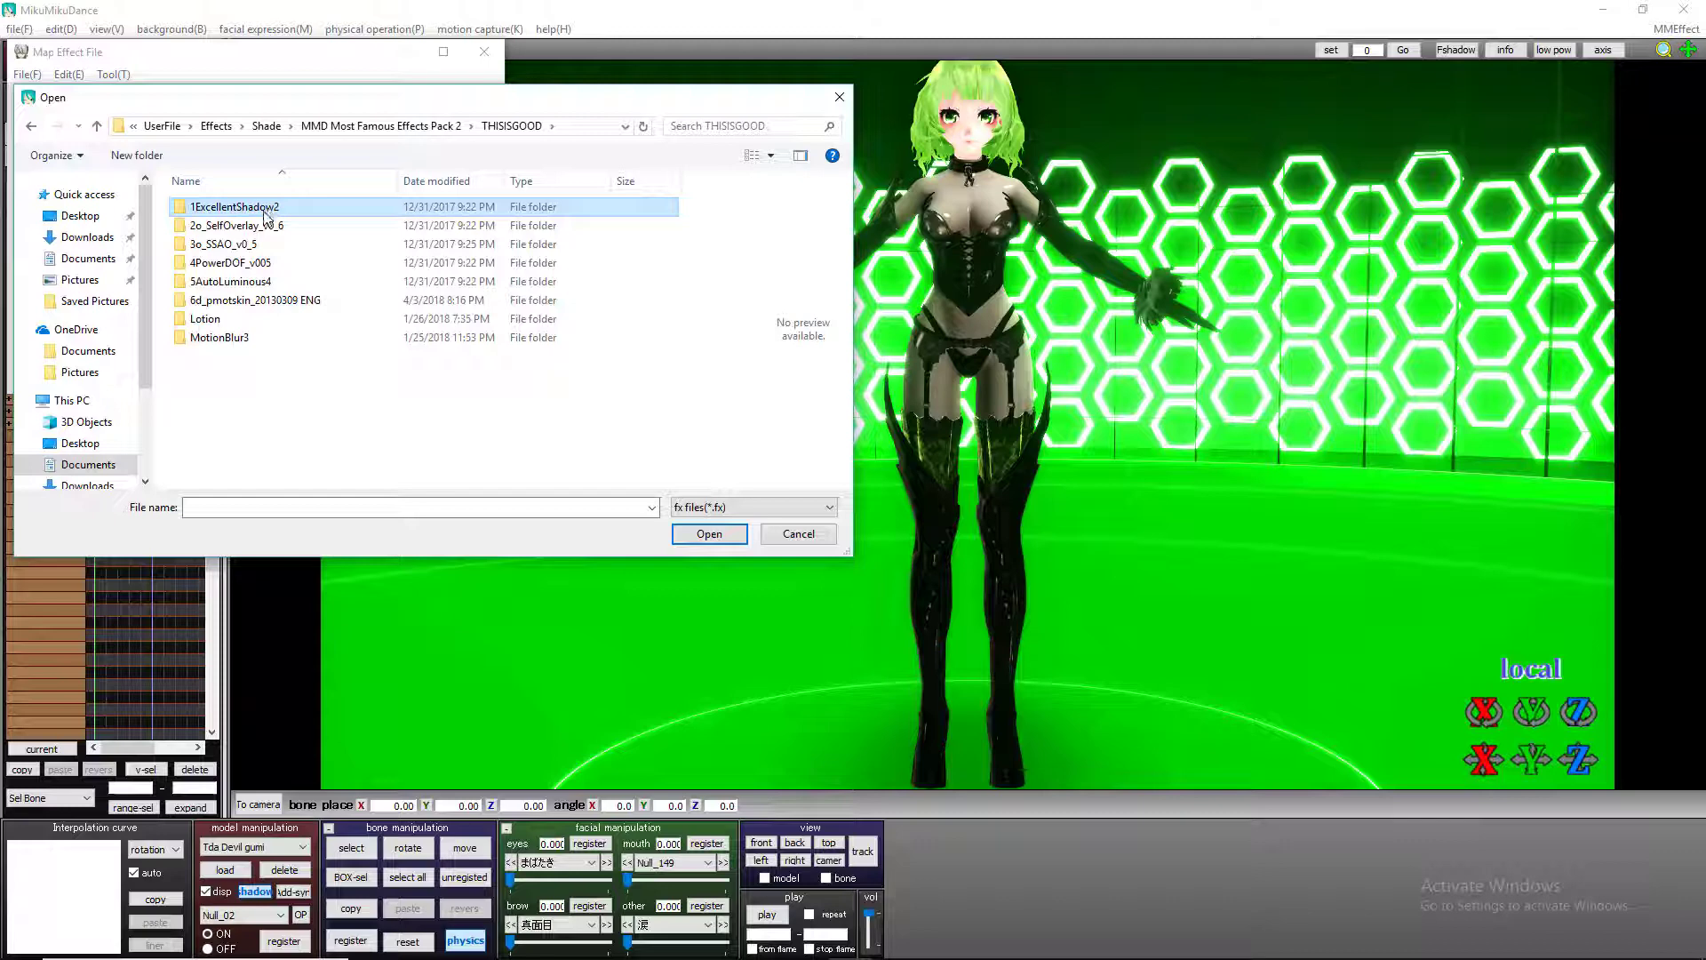
double_click(233, 301)
double_click(256, 218)
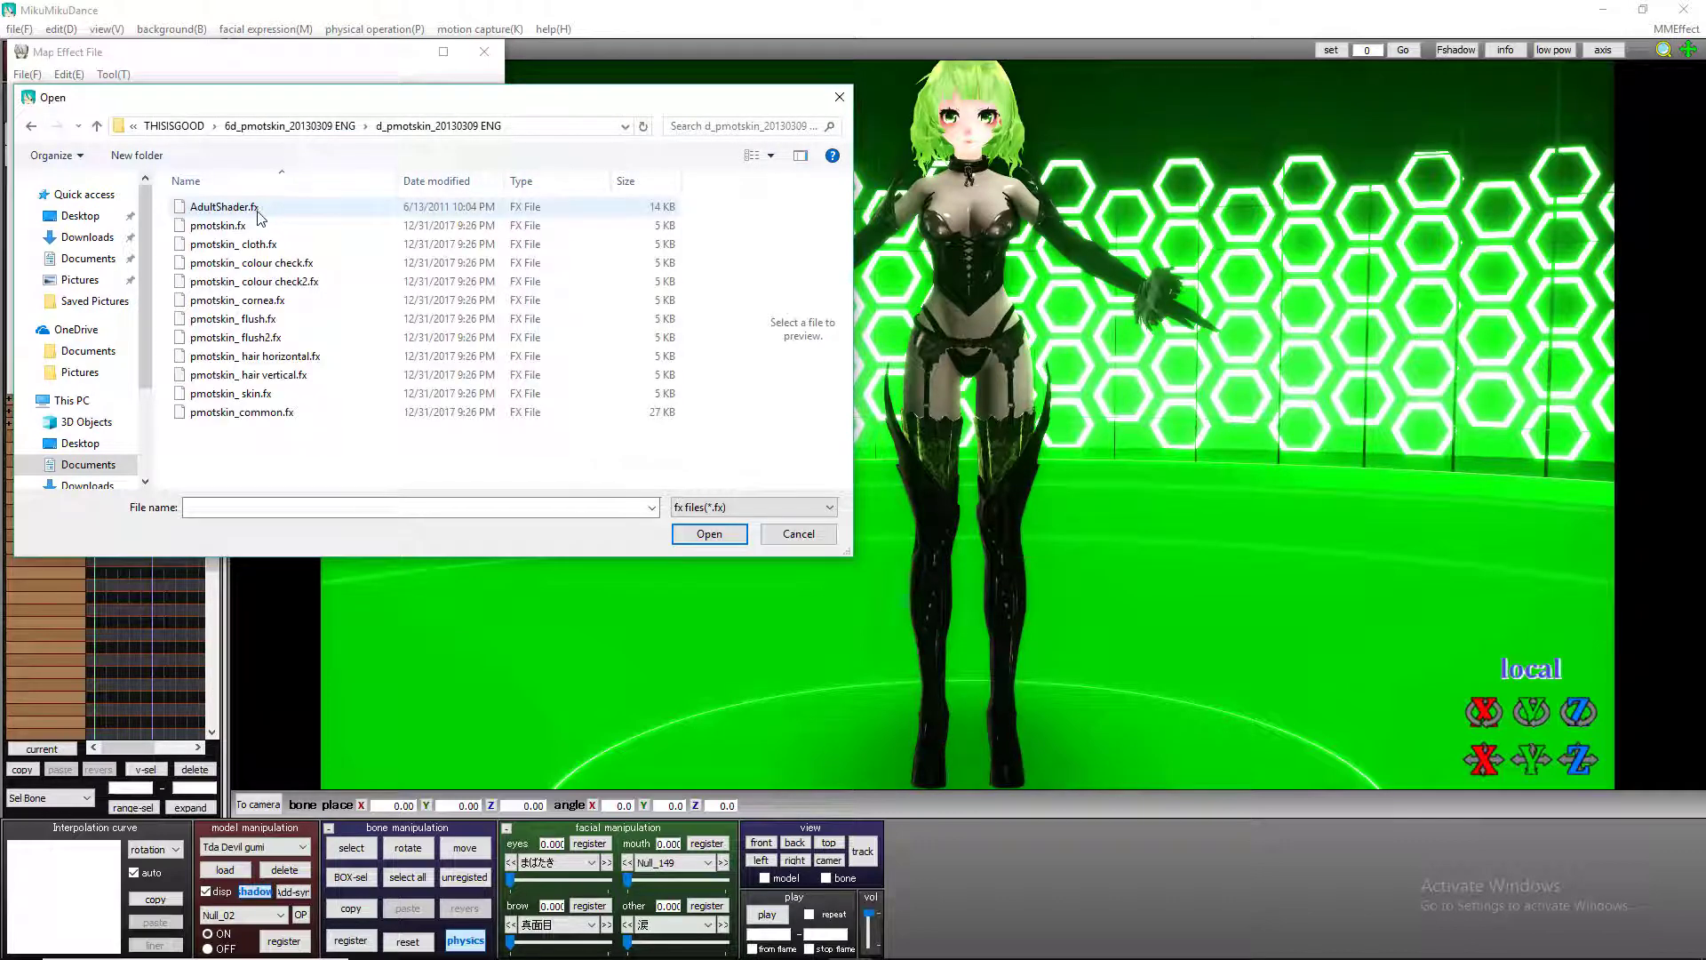
double_click(221, 225)
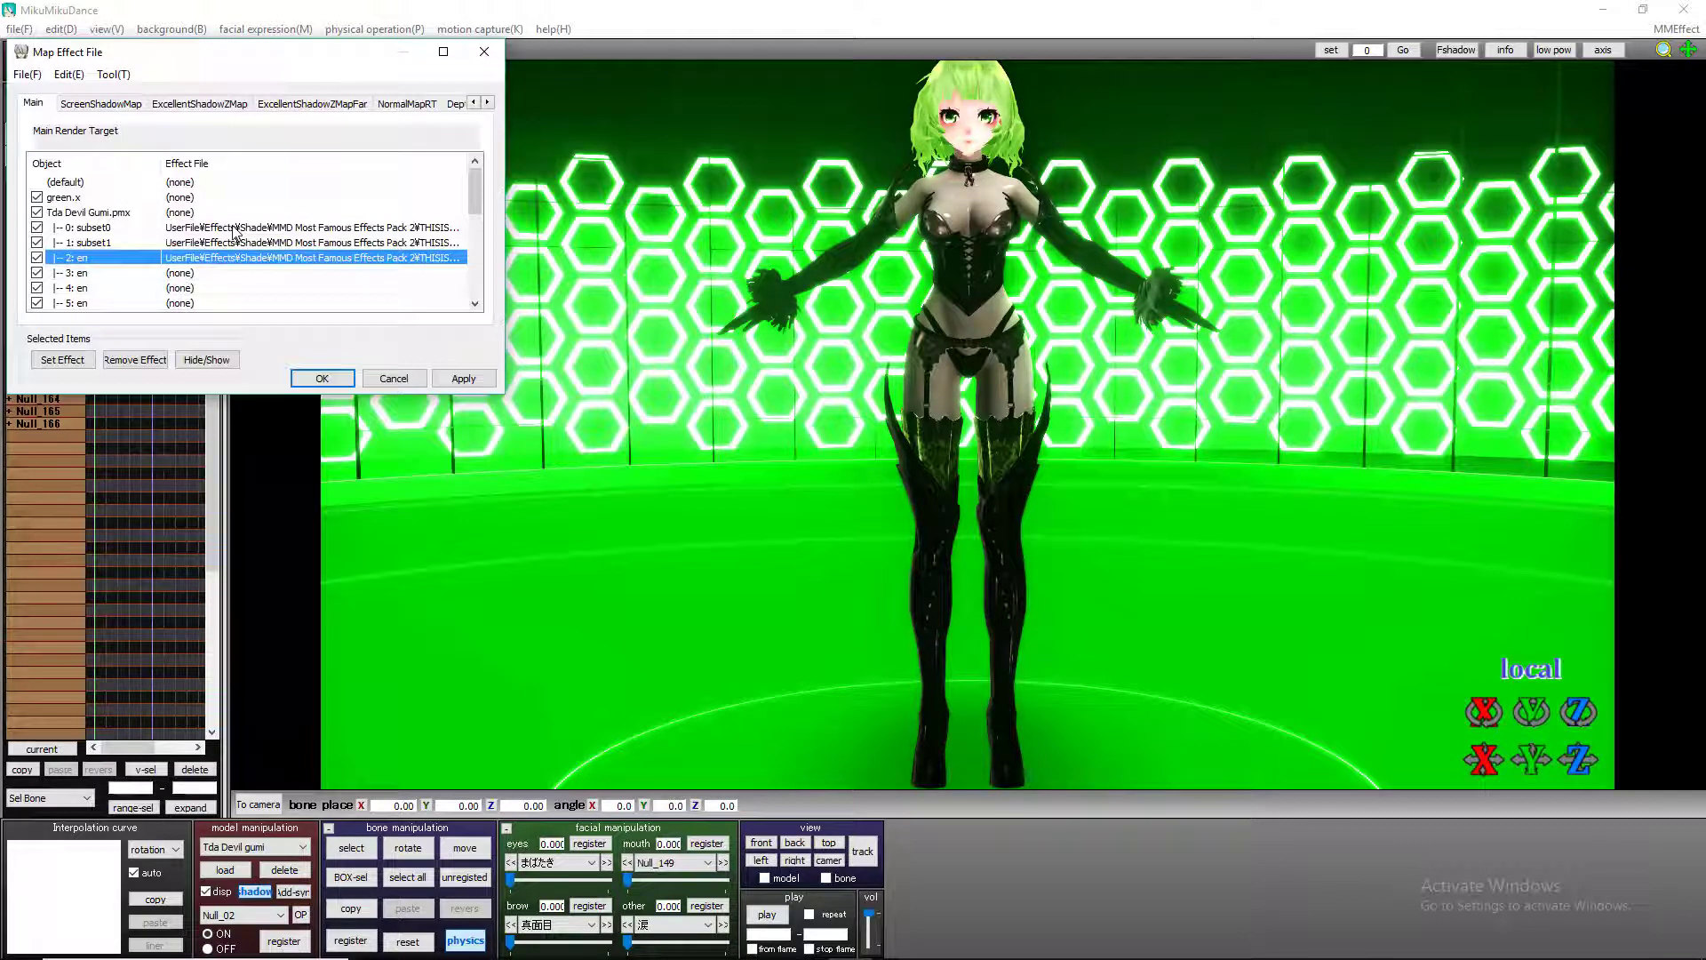
double_click(207, 263)
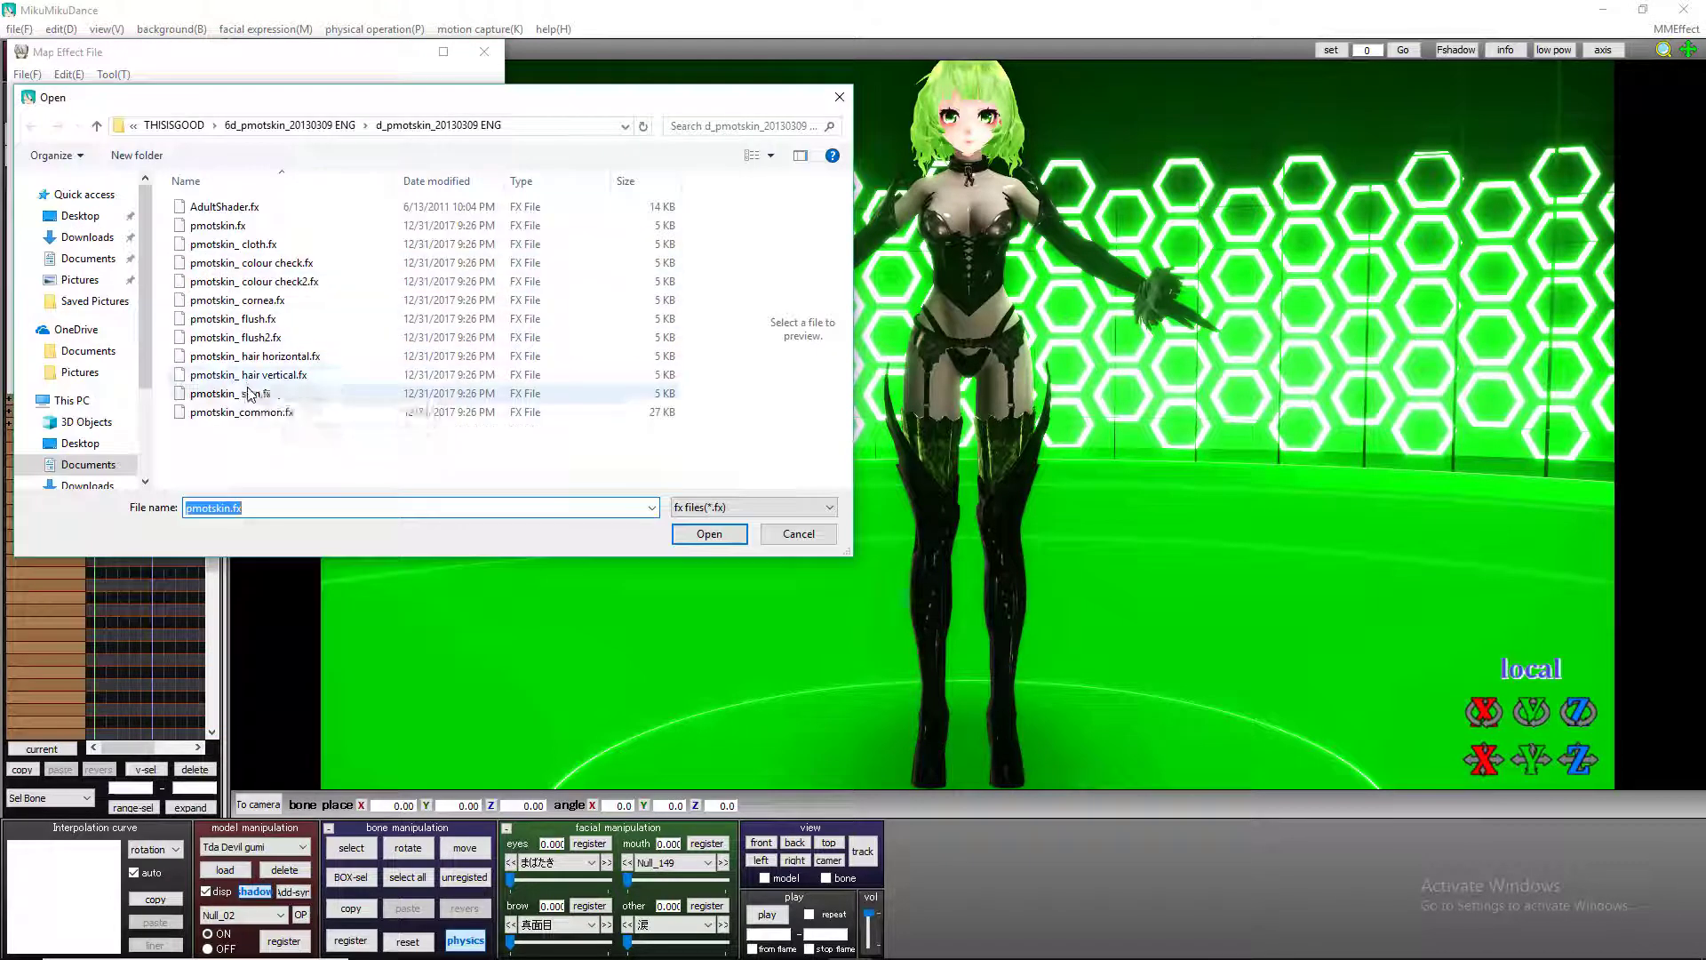
double_click(253, 393)
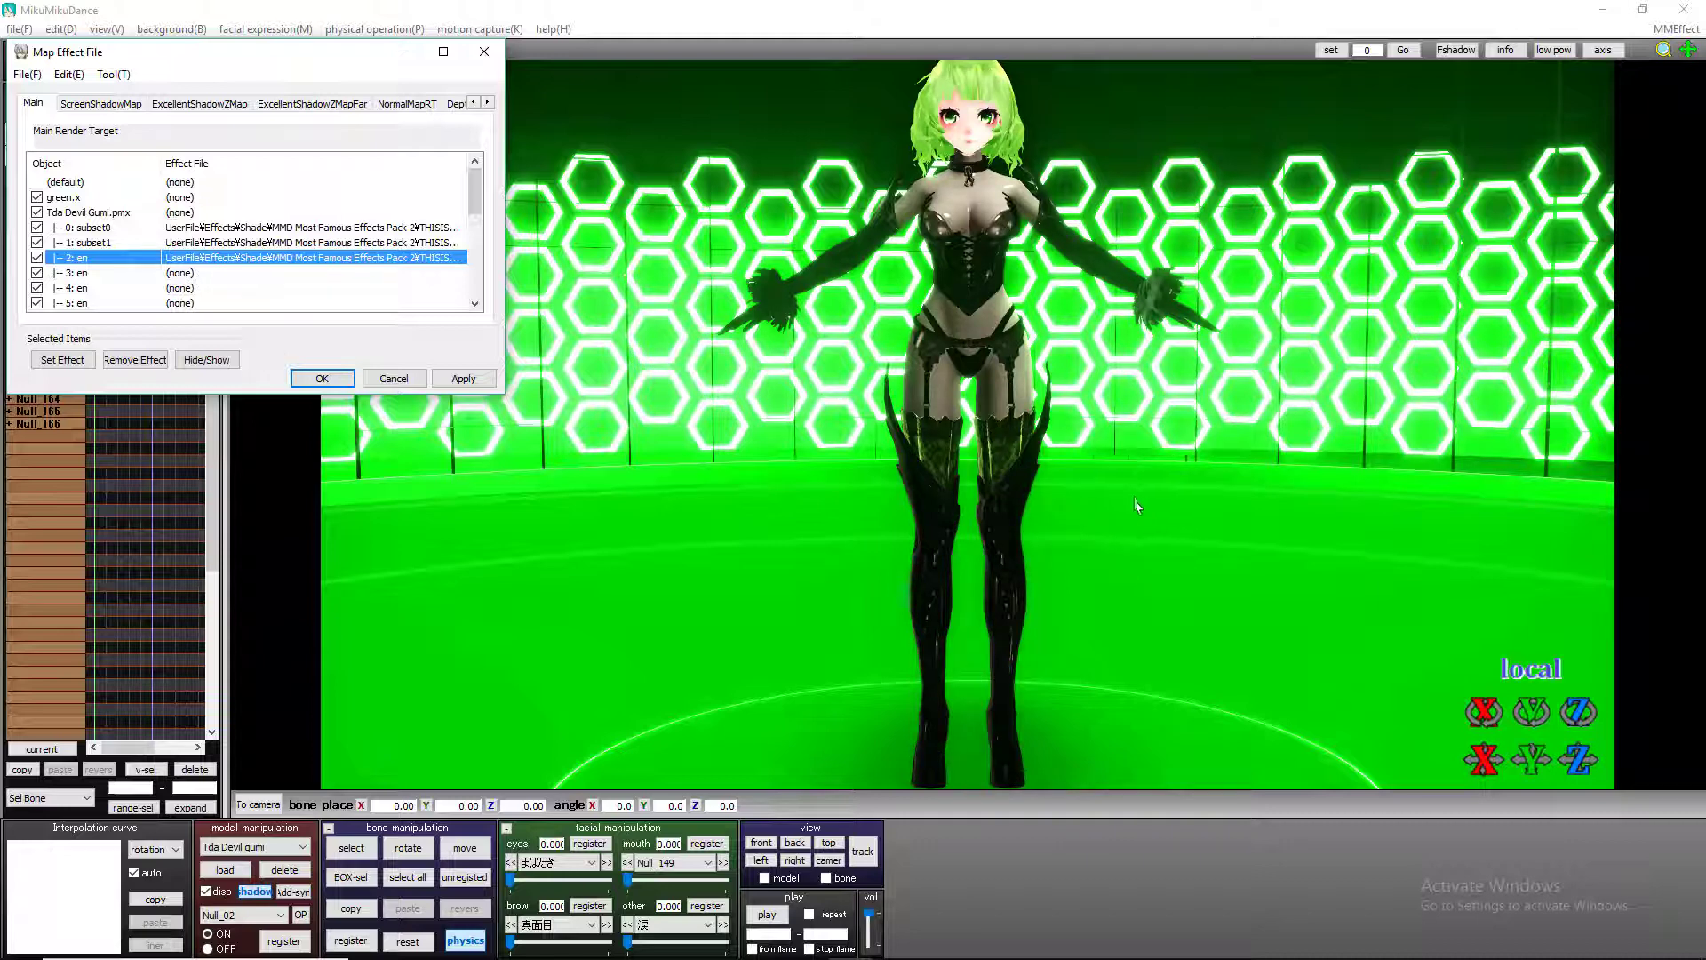
Assign pmotskin_skin.fx to row 3: en
double_click(177, 274)
double_click(233, 229)
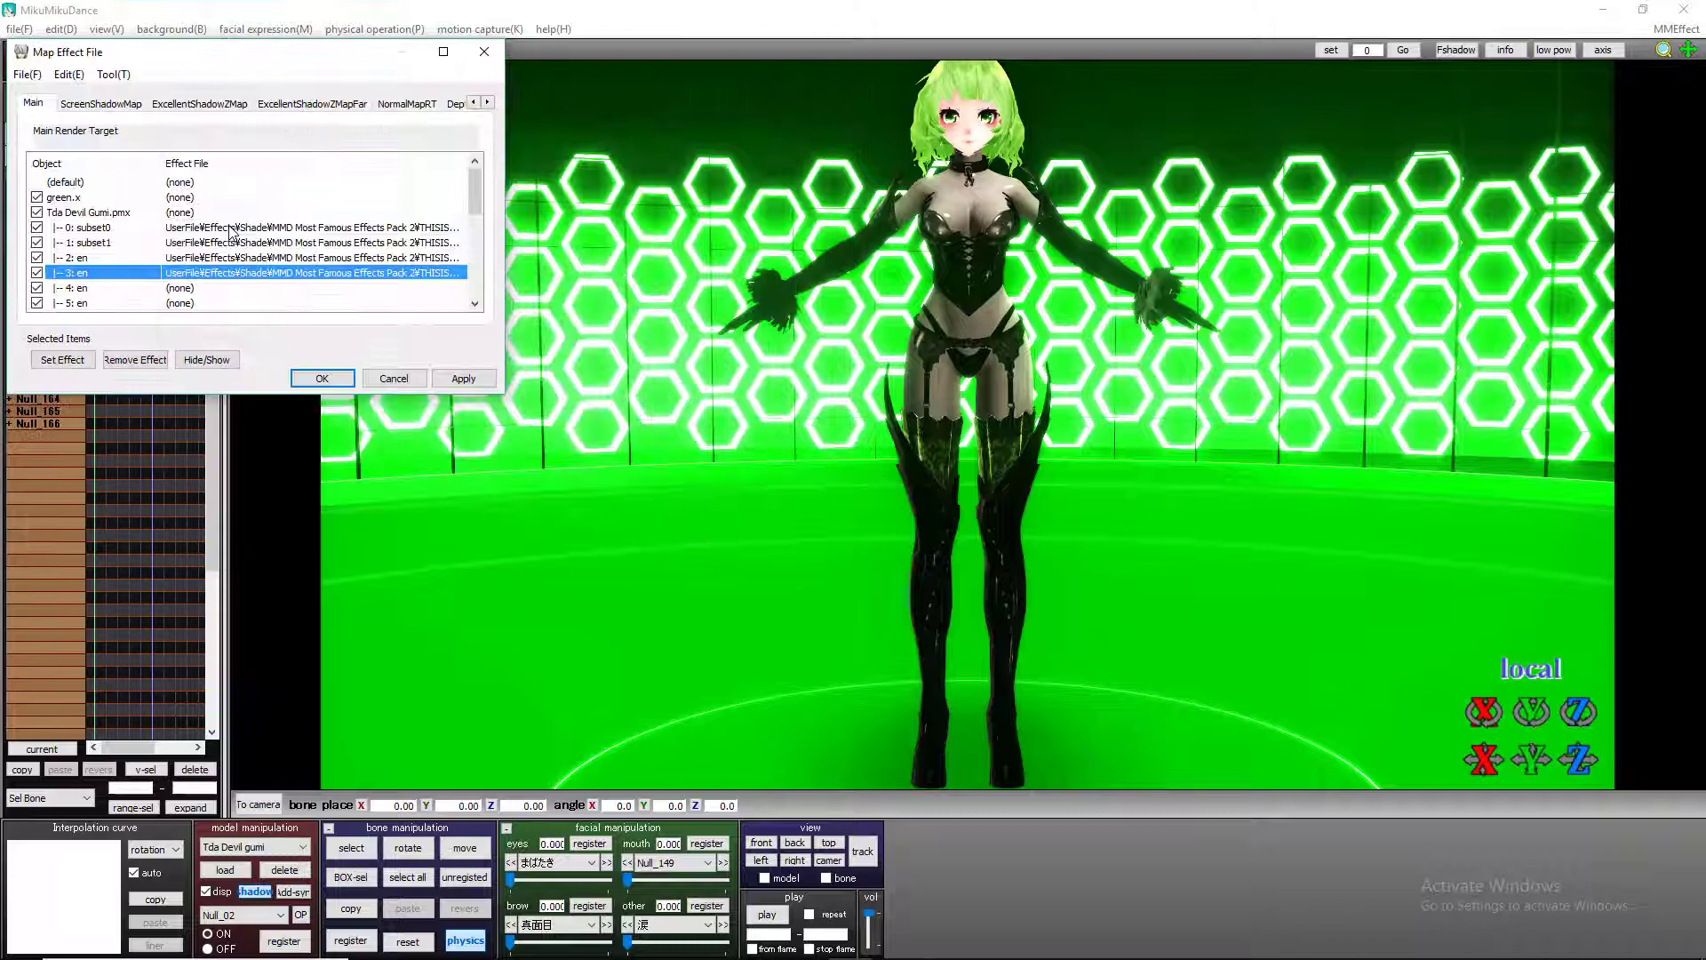
double_click(162, 281)
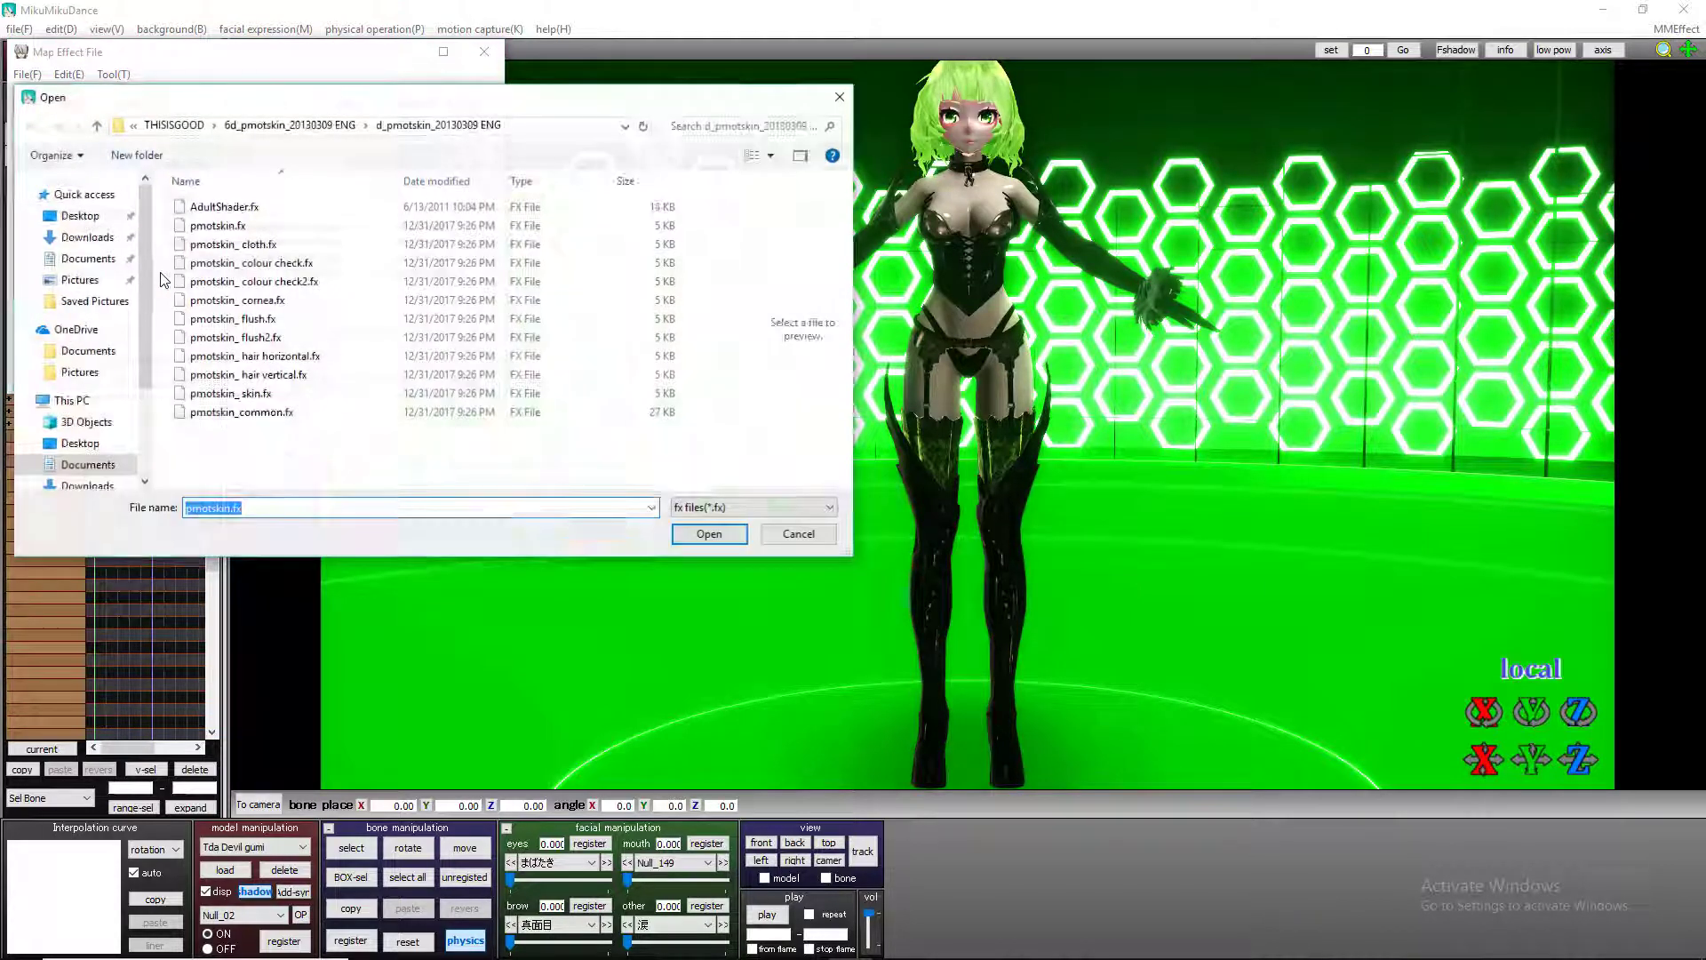
left_click(260, 397)
double_click(259, 397)
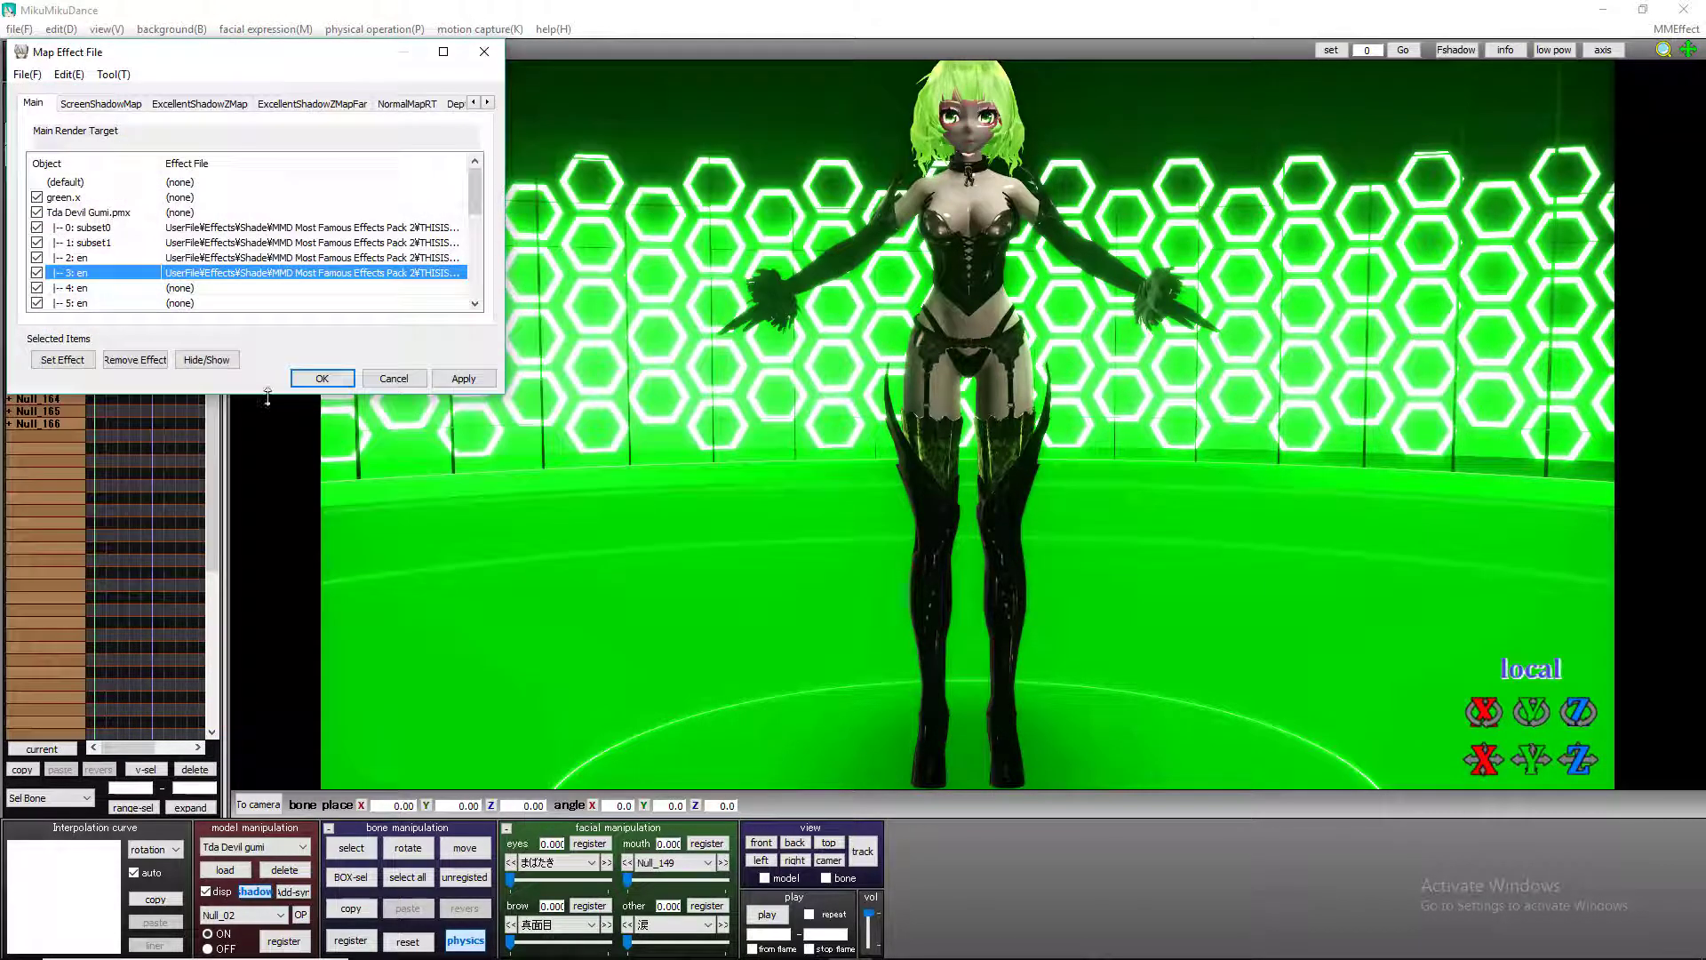
Give row 4: en a different pmotskin shader
double_click(188, 295)
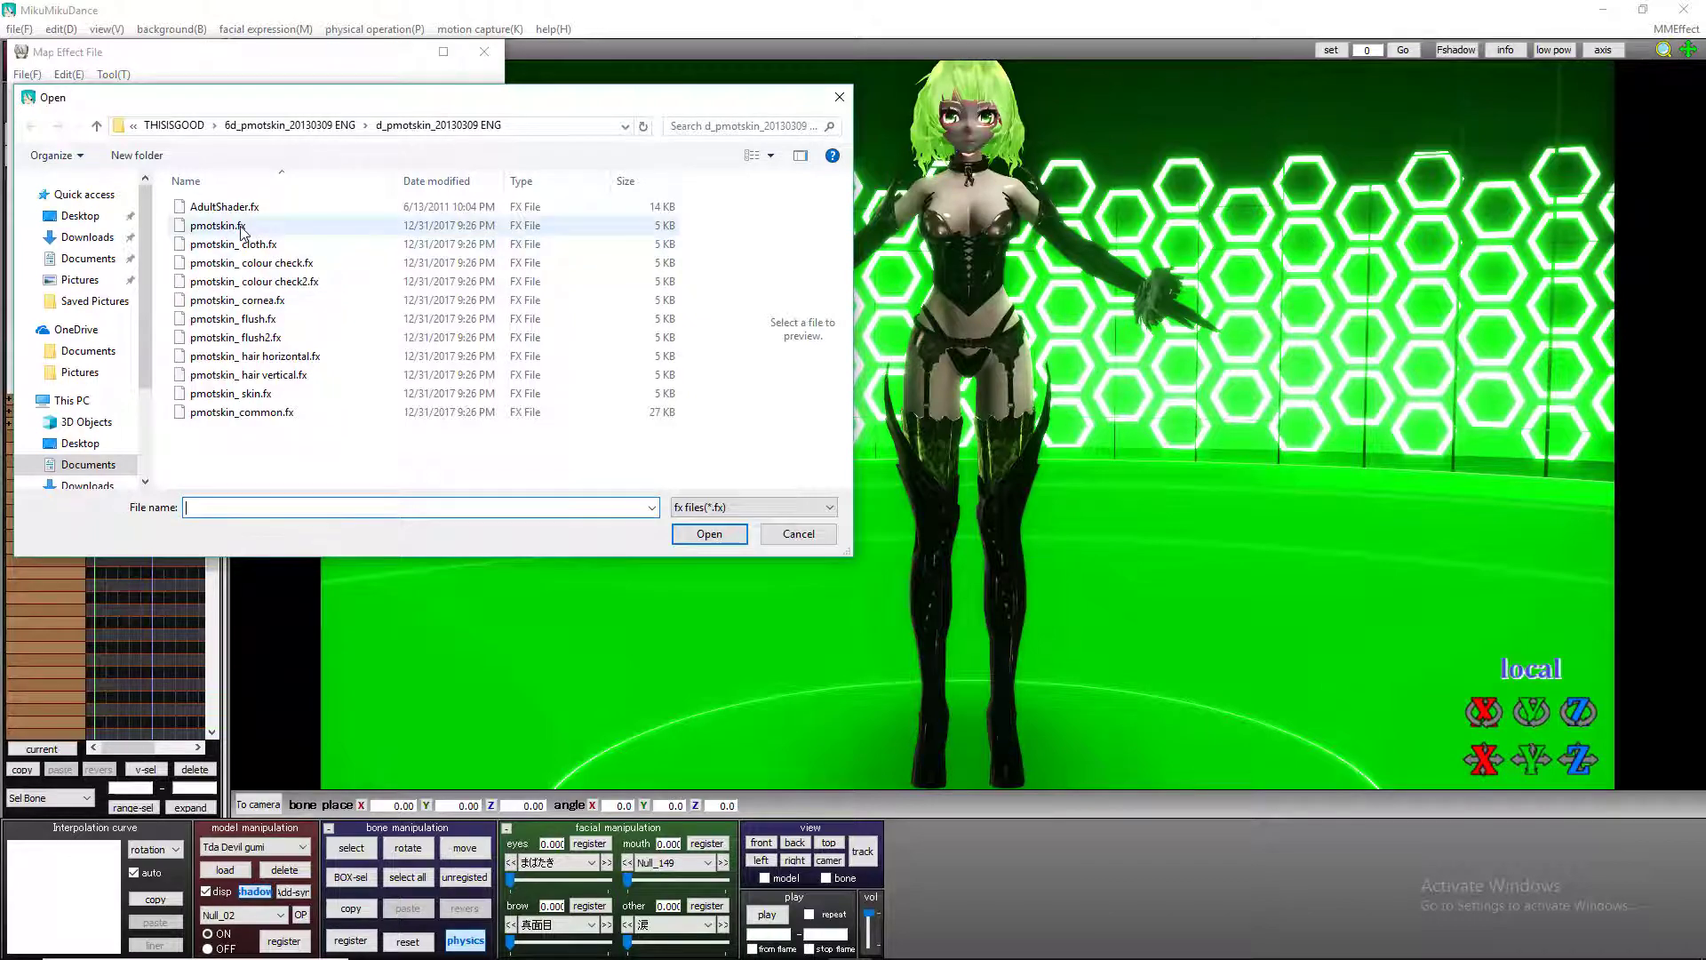
double_click(257, 244)
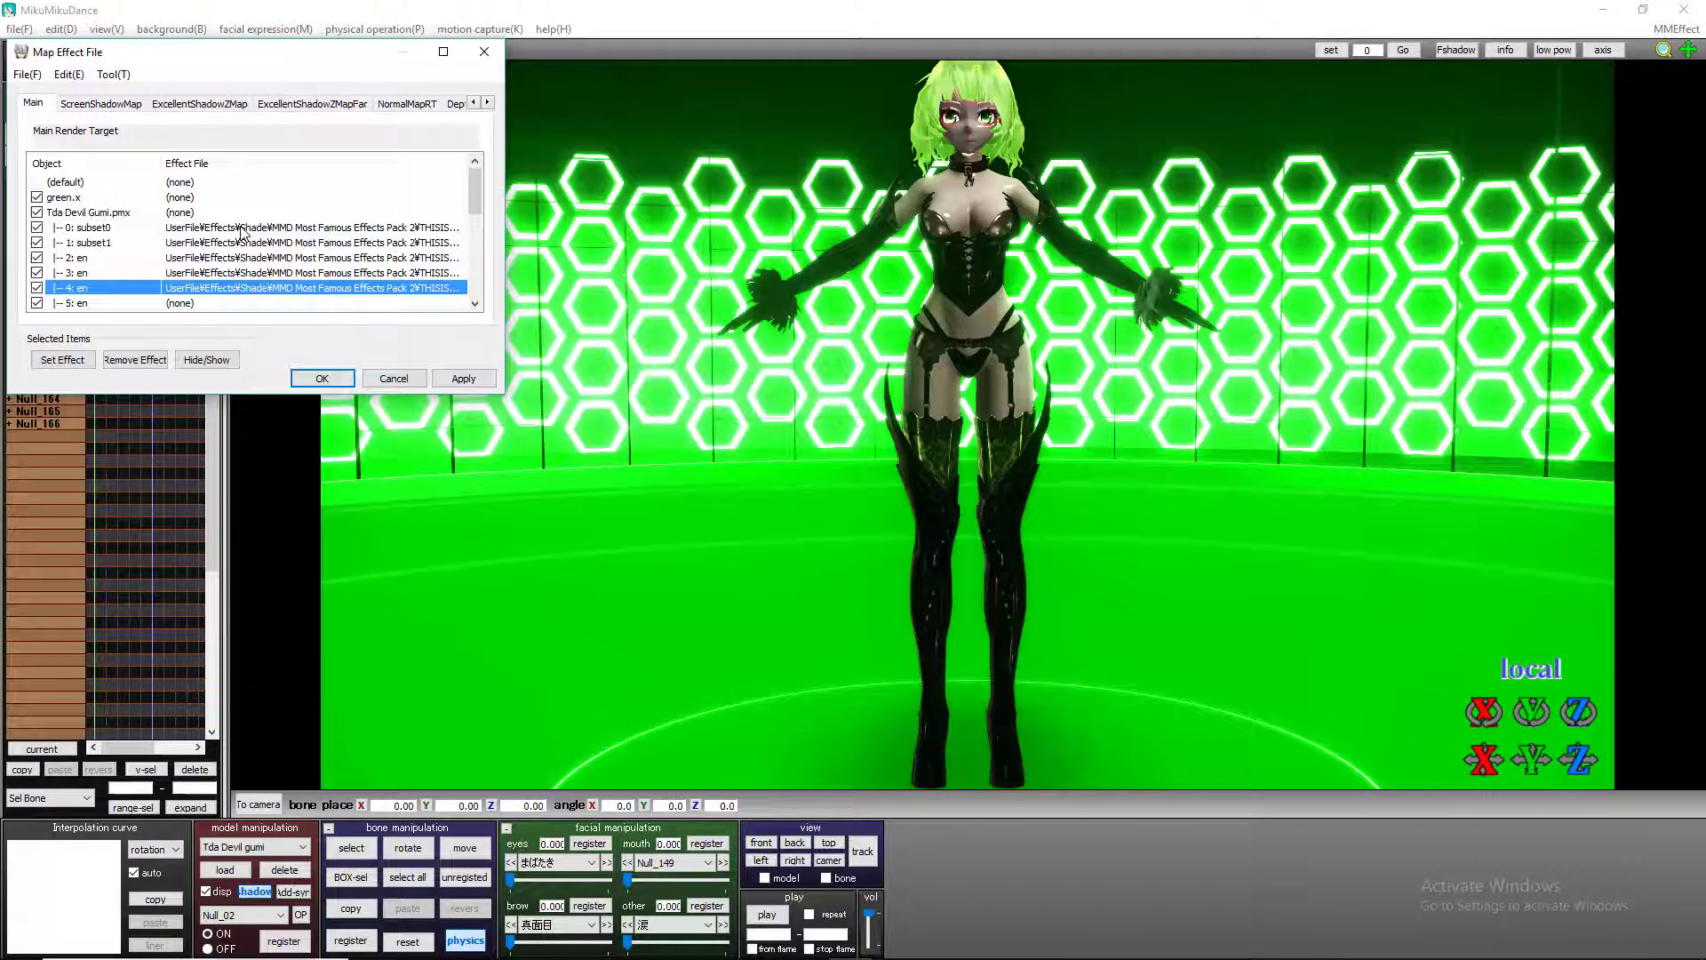
double_click(216, 289)
left_click(259, 406)
double_click(259, 398)
Try two pmotskin shaders on row 5: en, then cancel the final file choice
scroll(263, 288, "down", 1)
double_click(186, 259)
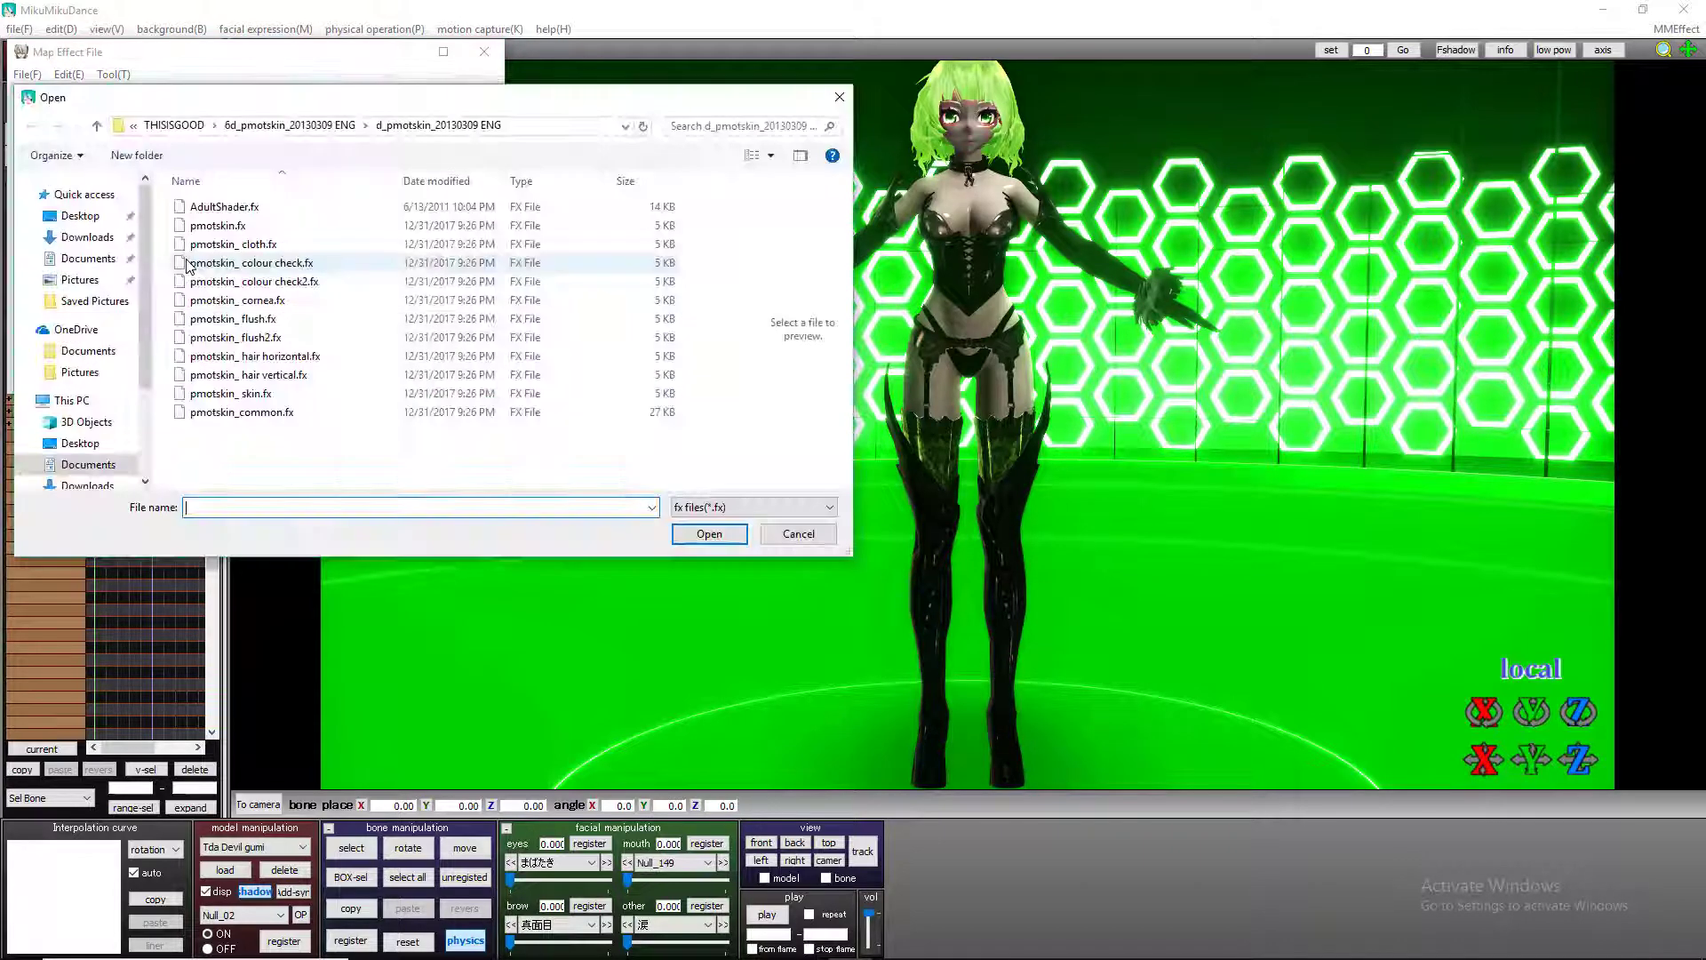
double_click(248, 243)
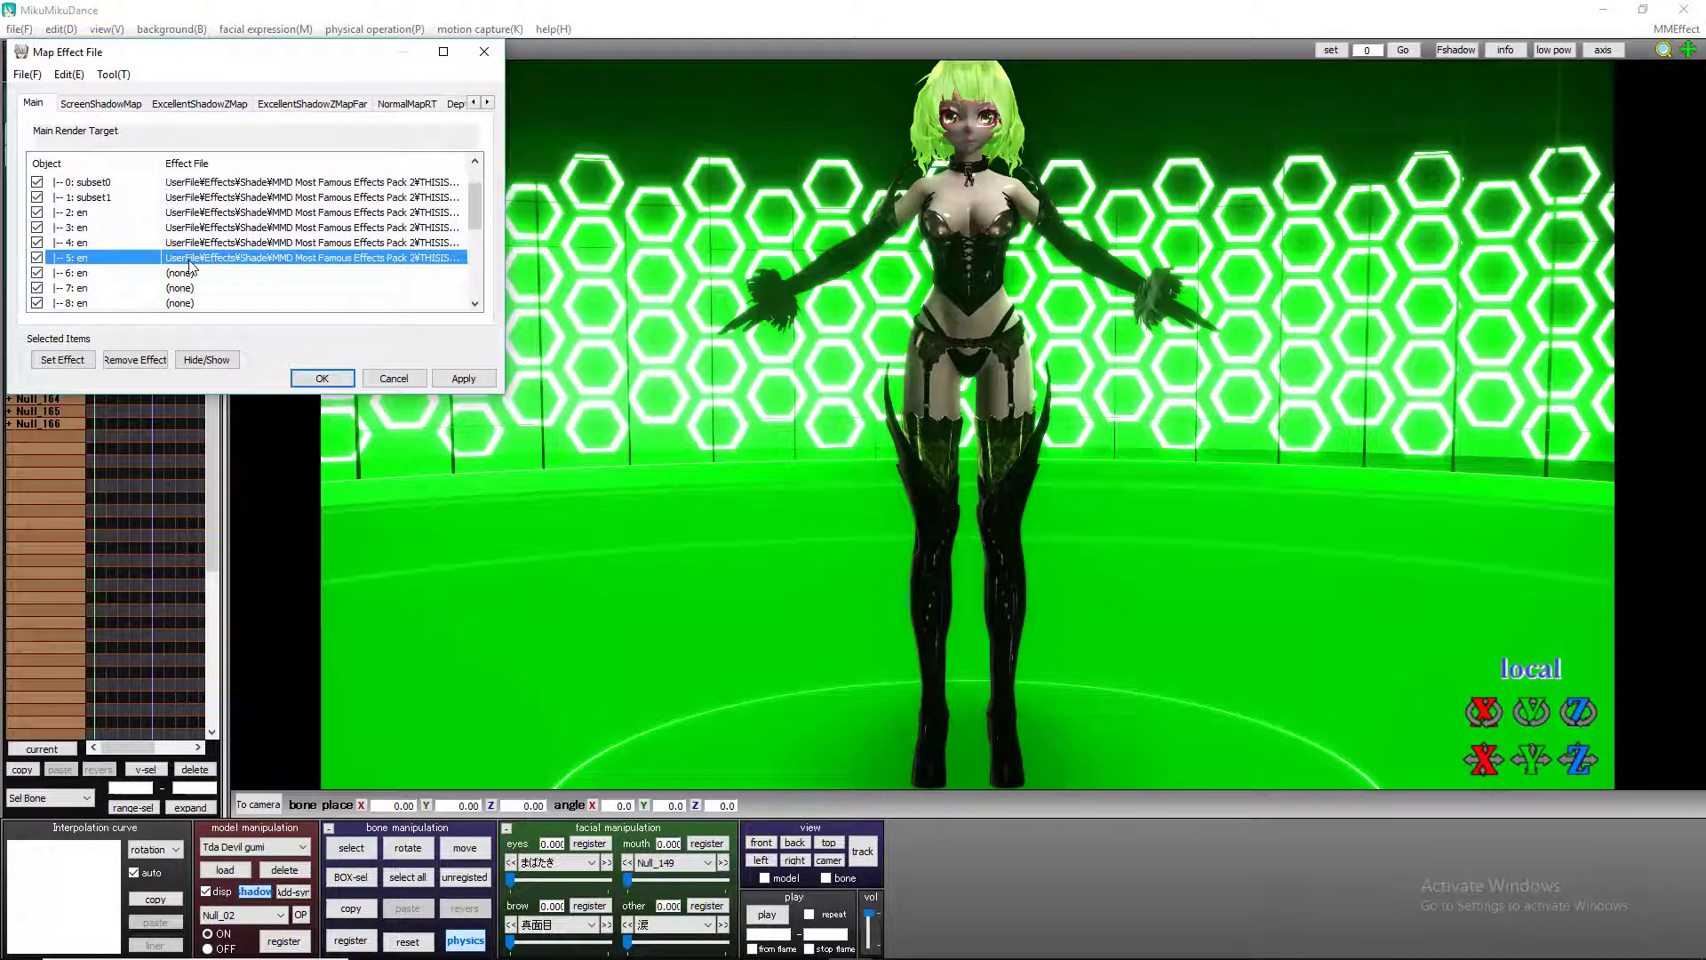
double_click(188, 260)
double_click(277, 321)
double_click(238, 266)
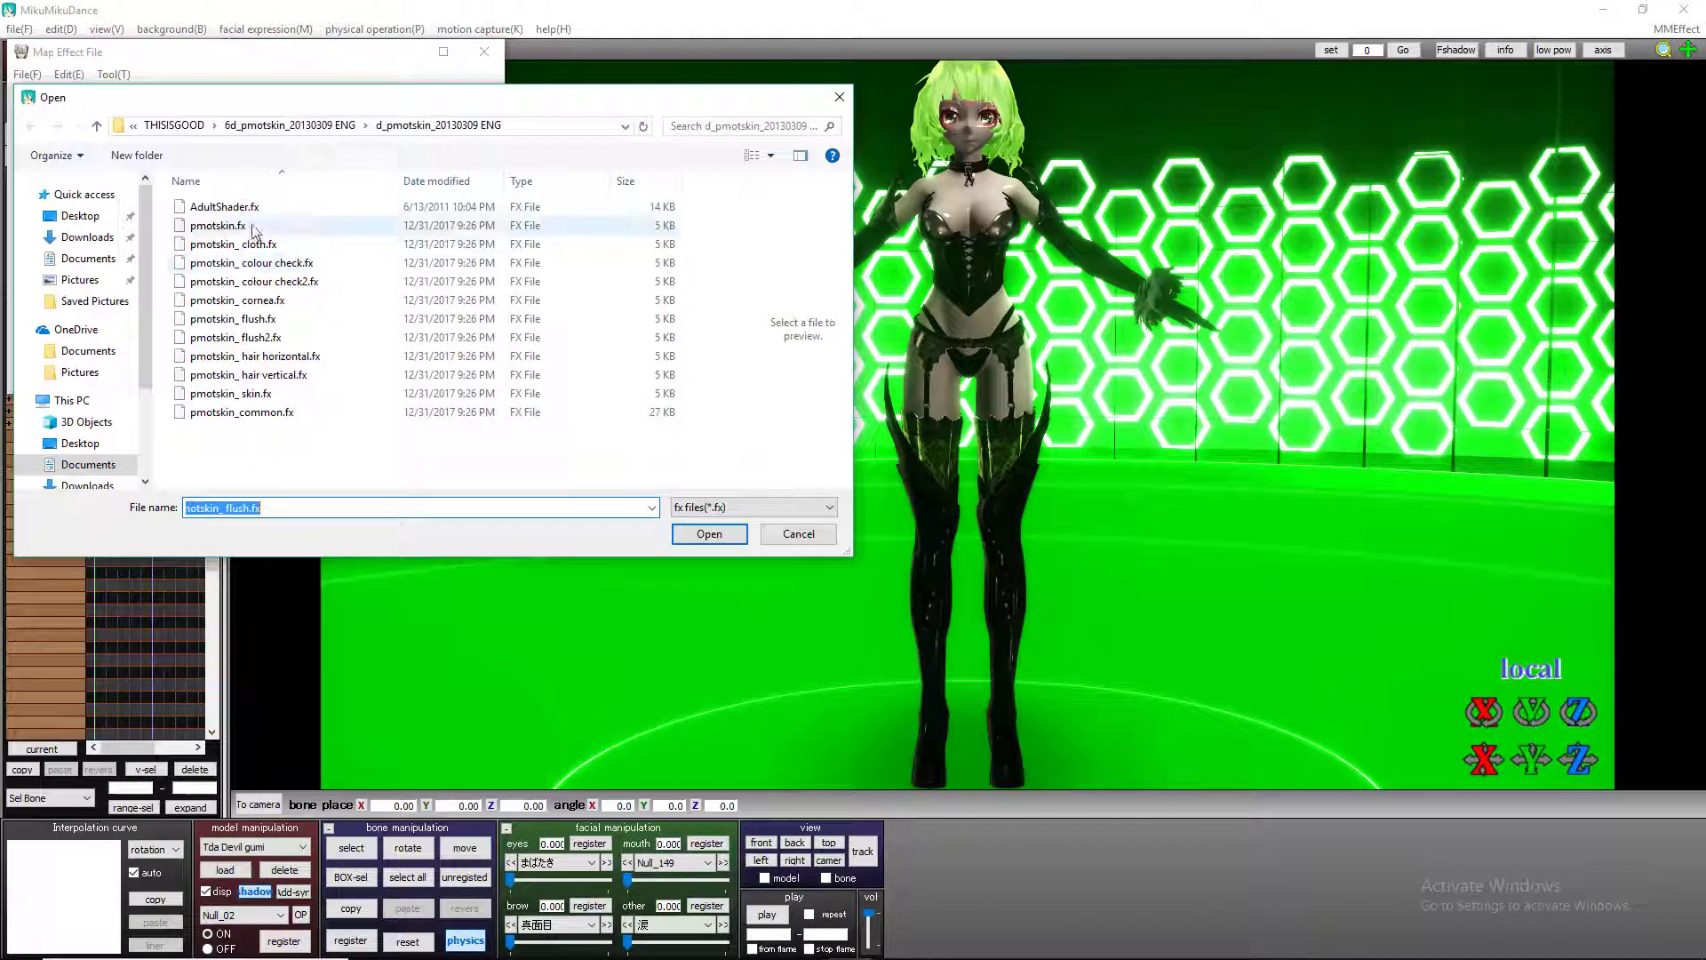
key("Escape")
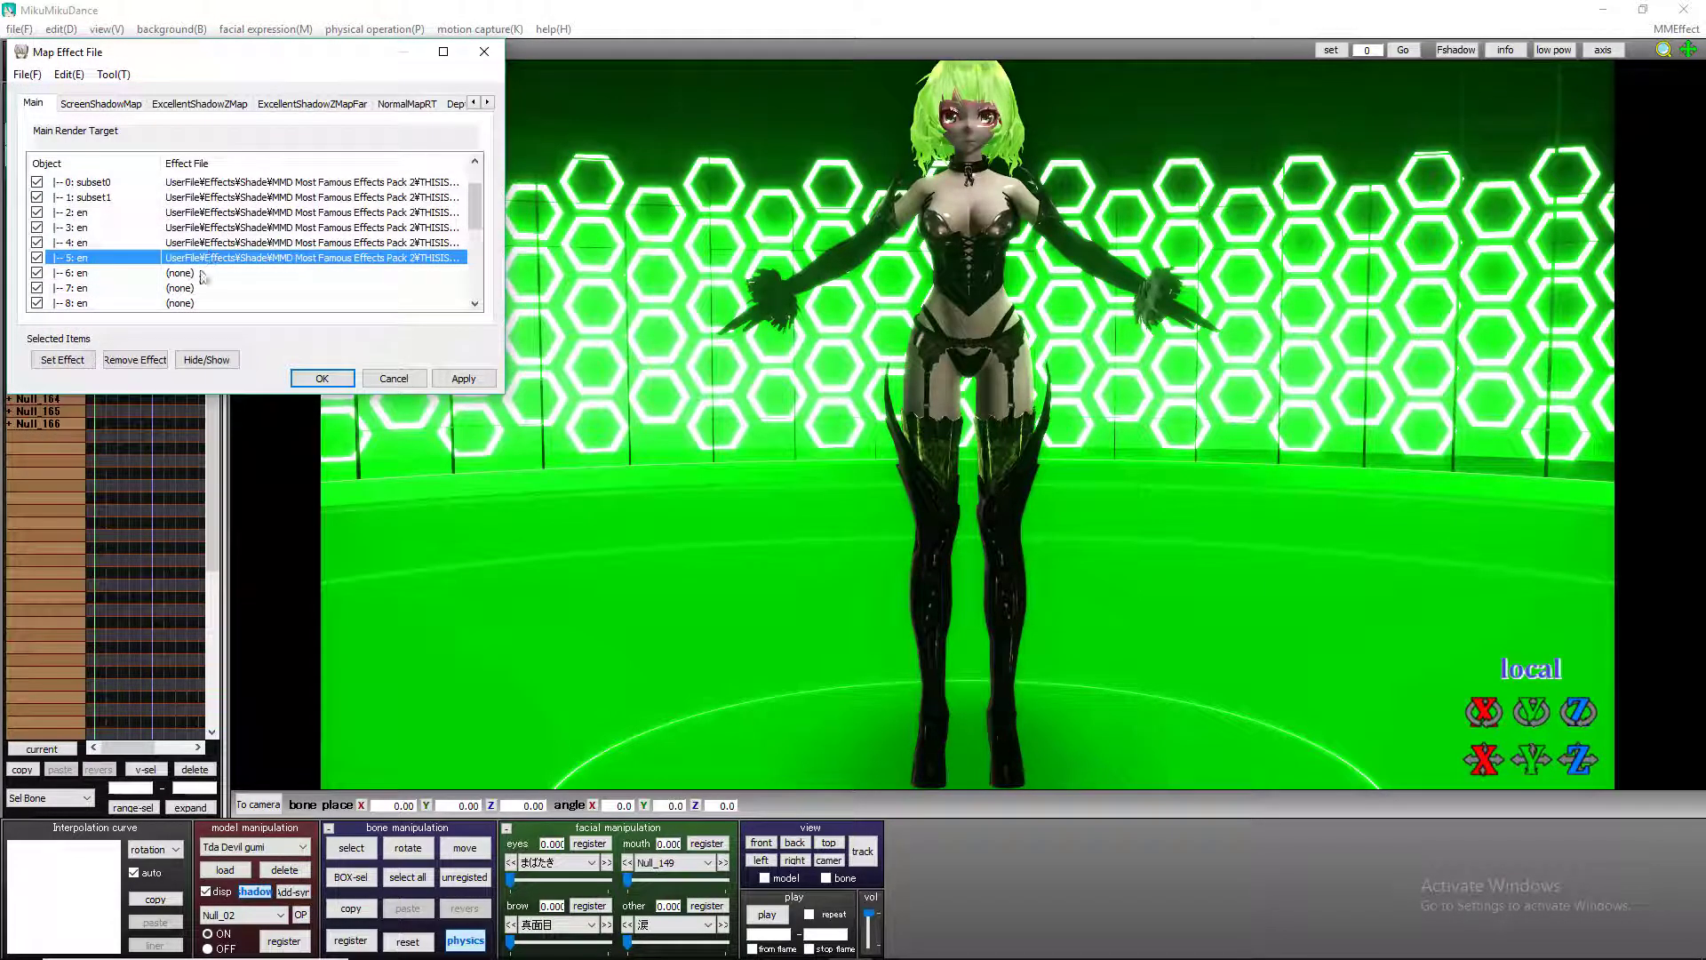
Remove the effect from row 5: en and reframe the view on the face
left_click(135, 359)
scroll(957, 202, "up", 5)
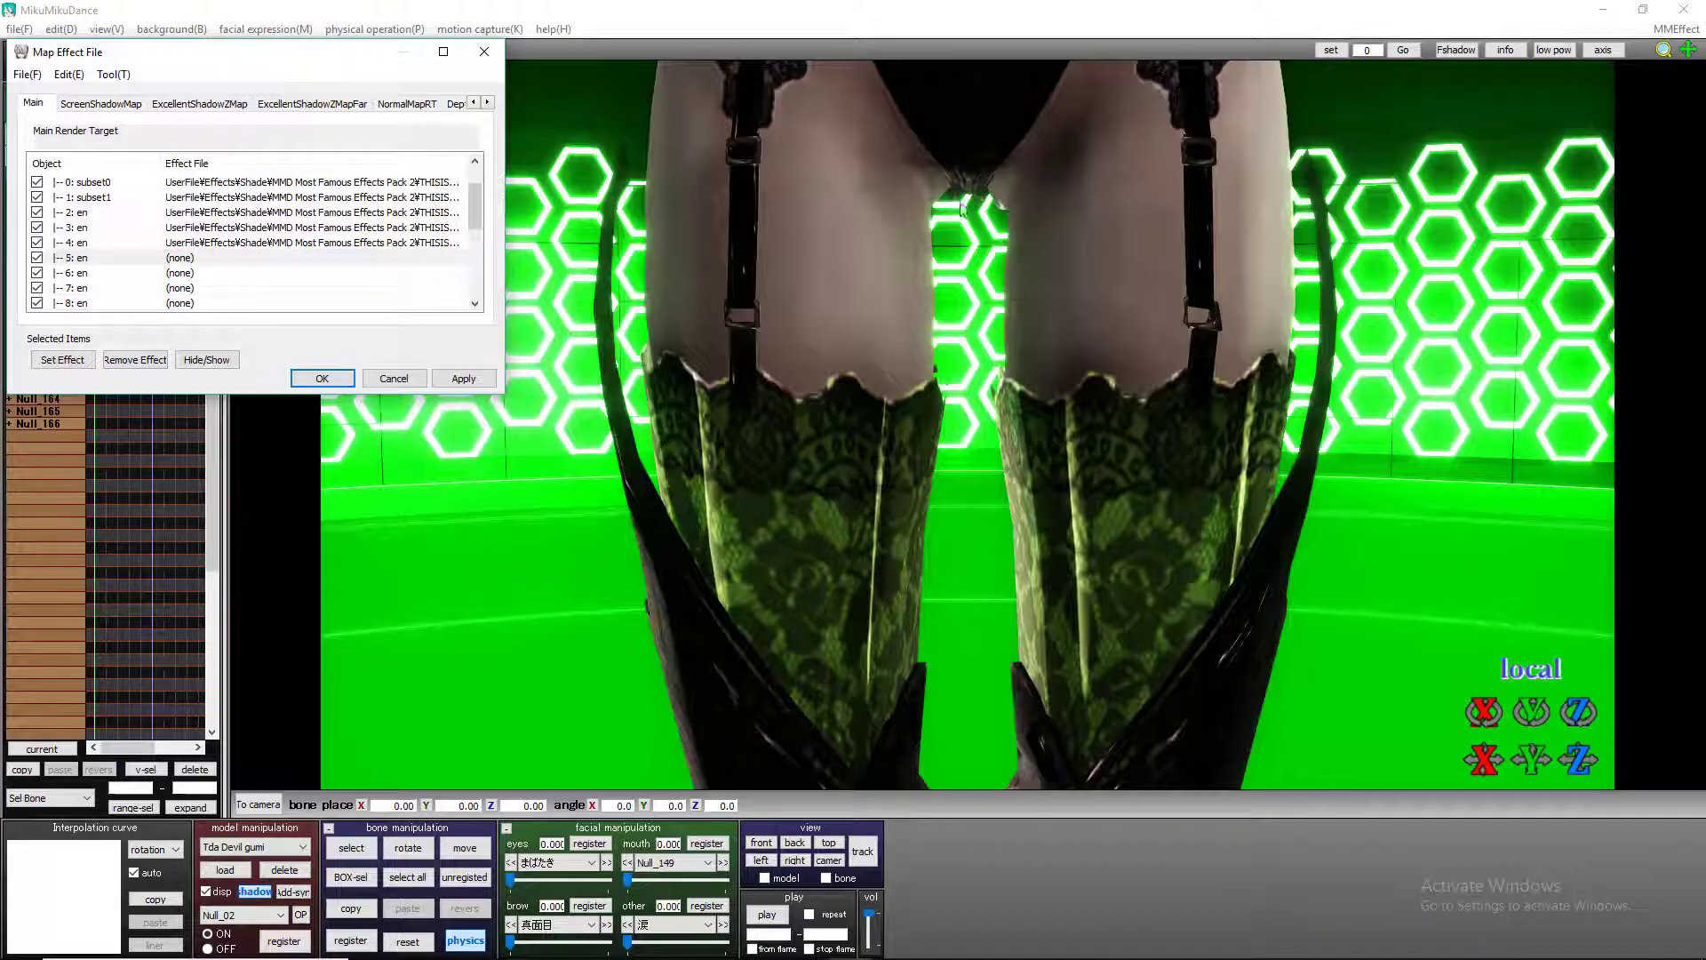
middle_click_drag(1422, 98, 1406, 183)
middle_click_drag(1316, 54, 1303, 99)
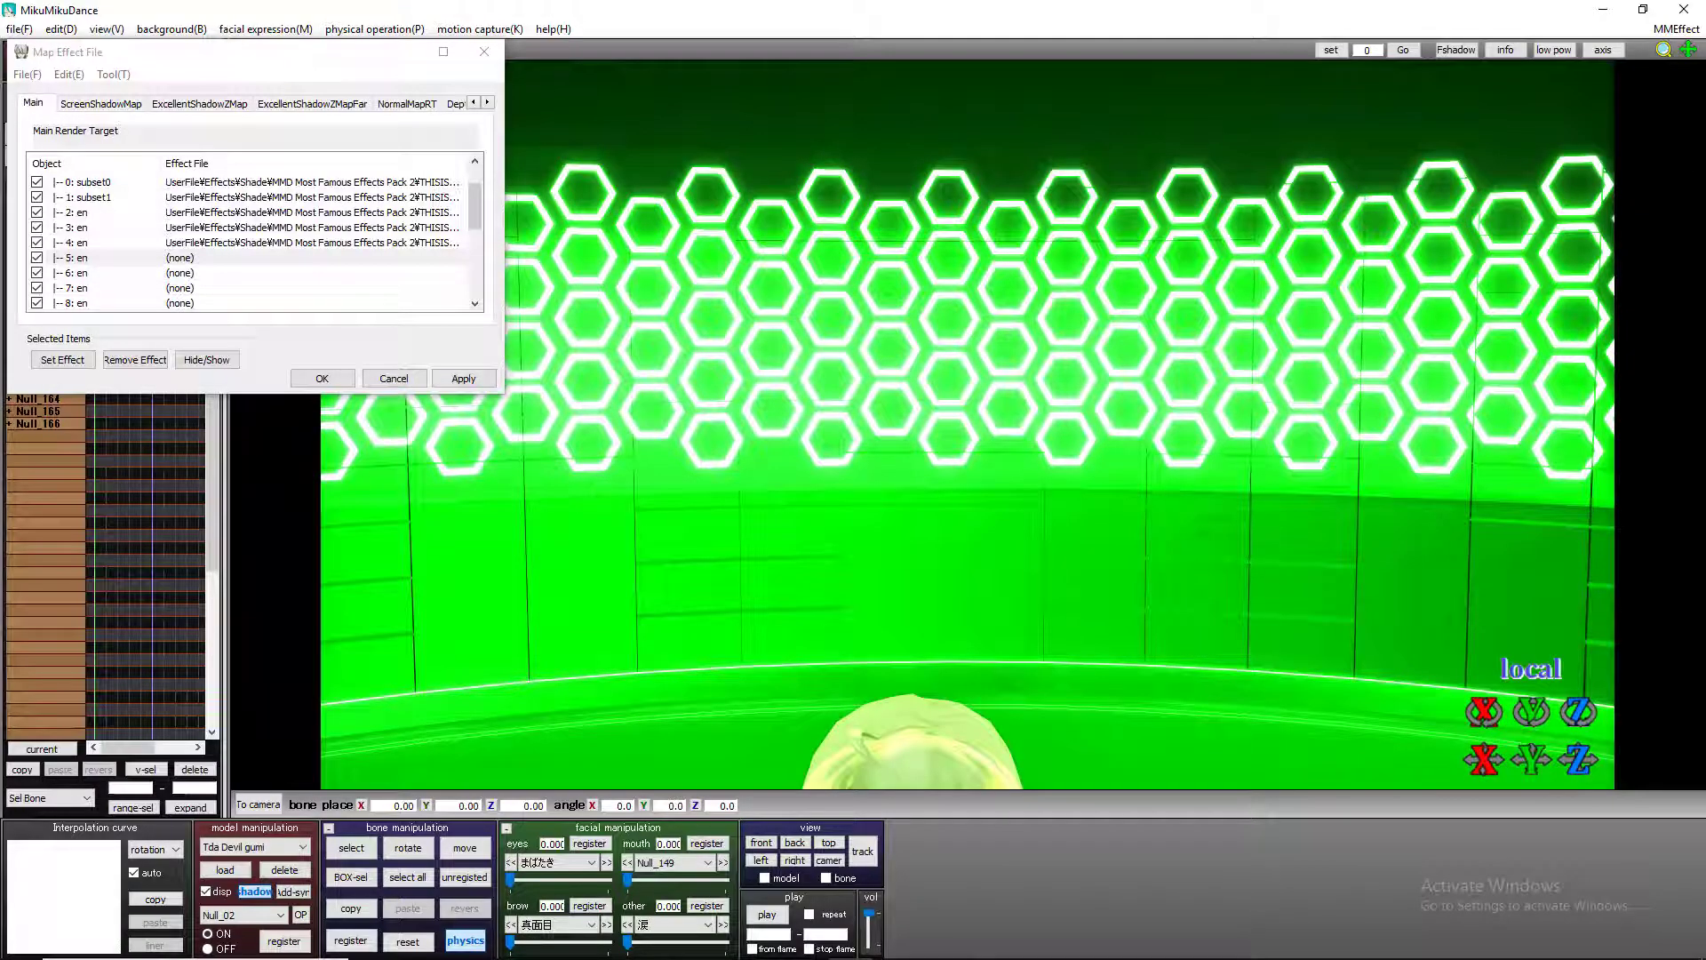
middle_click_drag(1693, 58, 1665, 86)
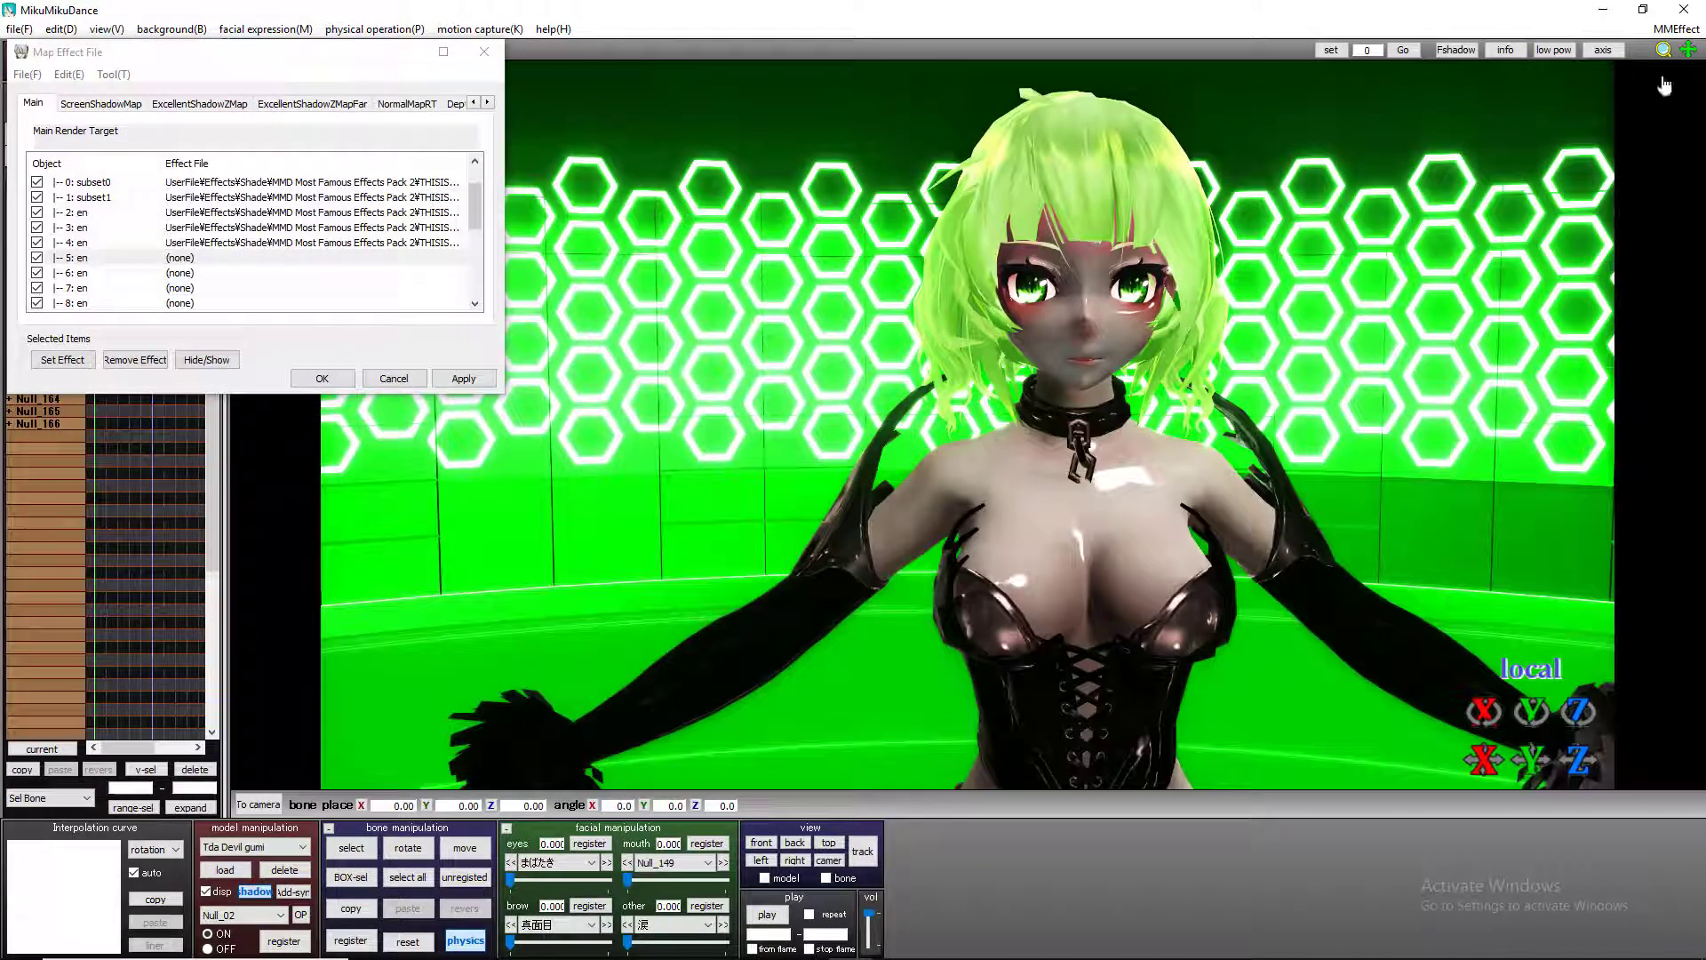
scroll(1581, 69, "up", 3)
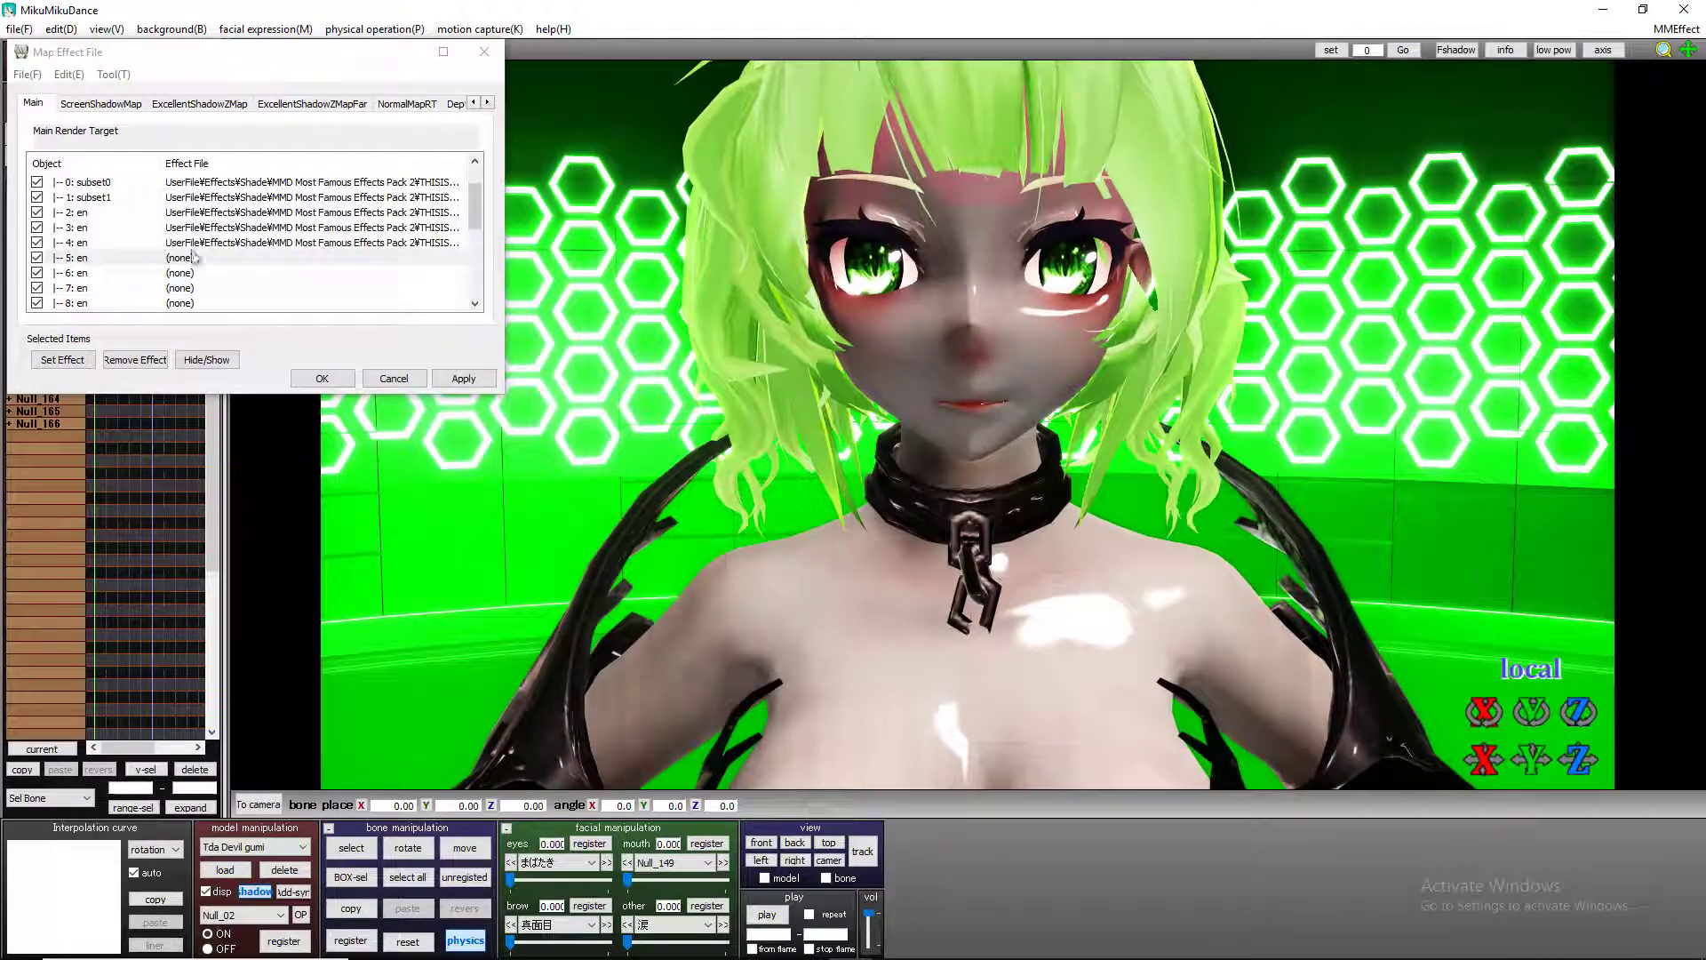
Give material 5: en a pmotskin shader after trying pmotskin_ flush.fx, leaving 6: en unassigned
left_click(174, 259)
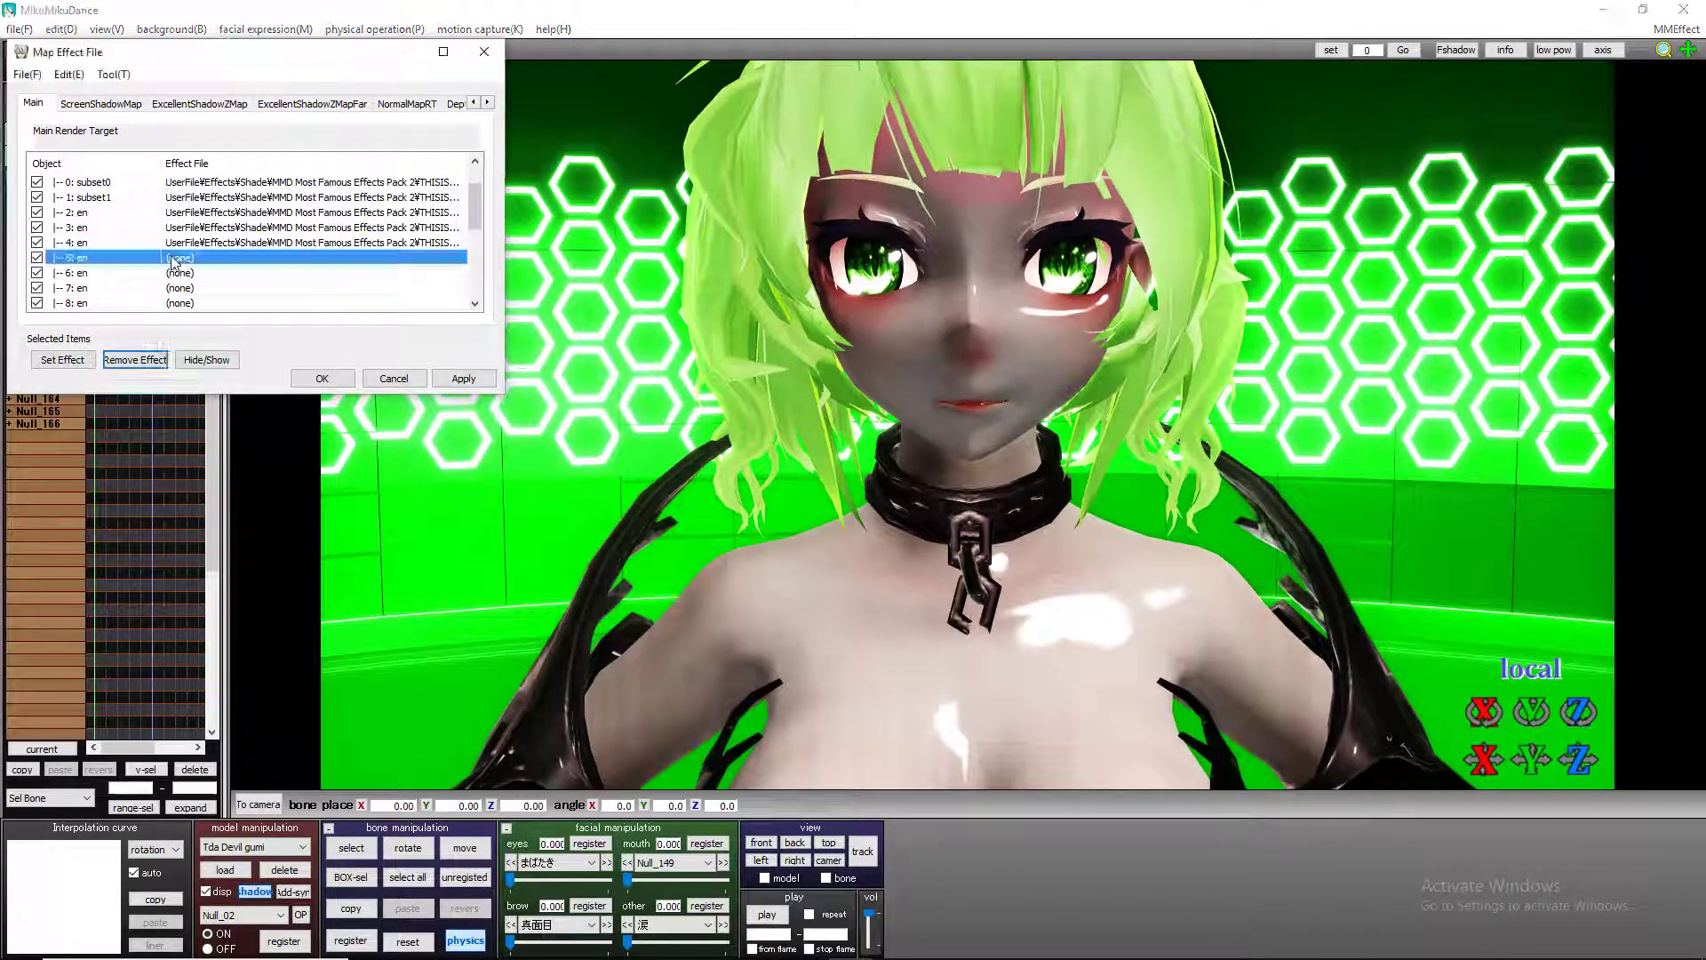
double_click(174, 259)
double_click(230, 228)
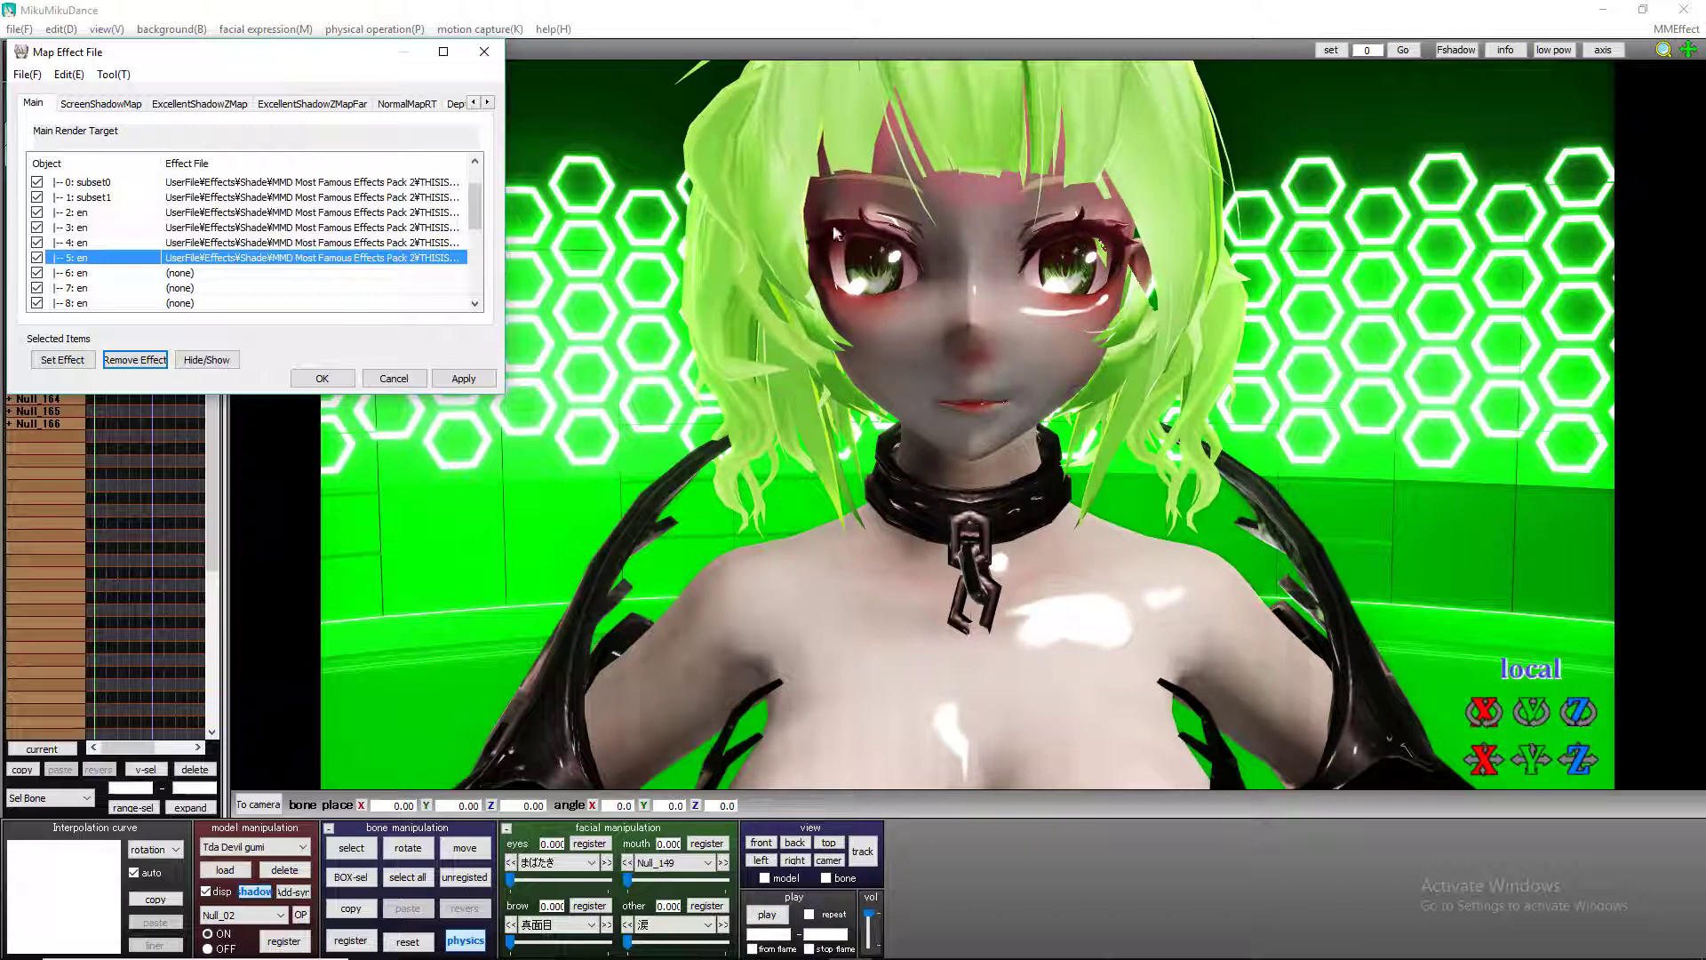
double_click(236, 258)
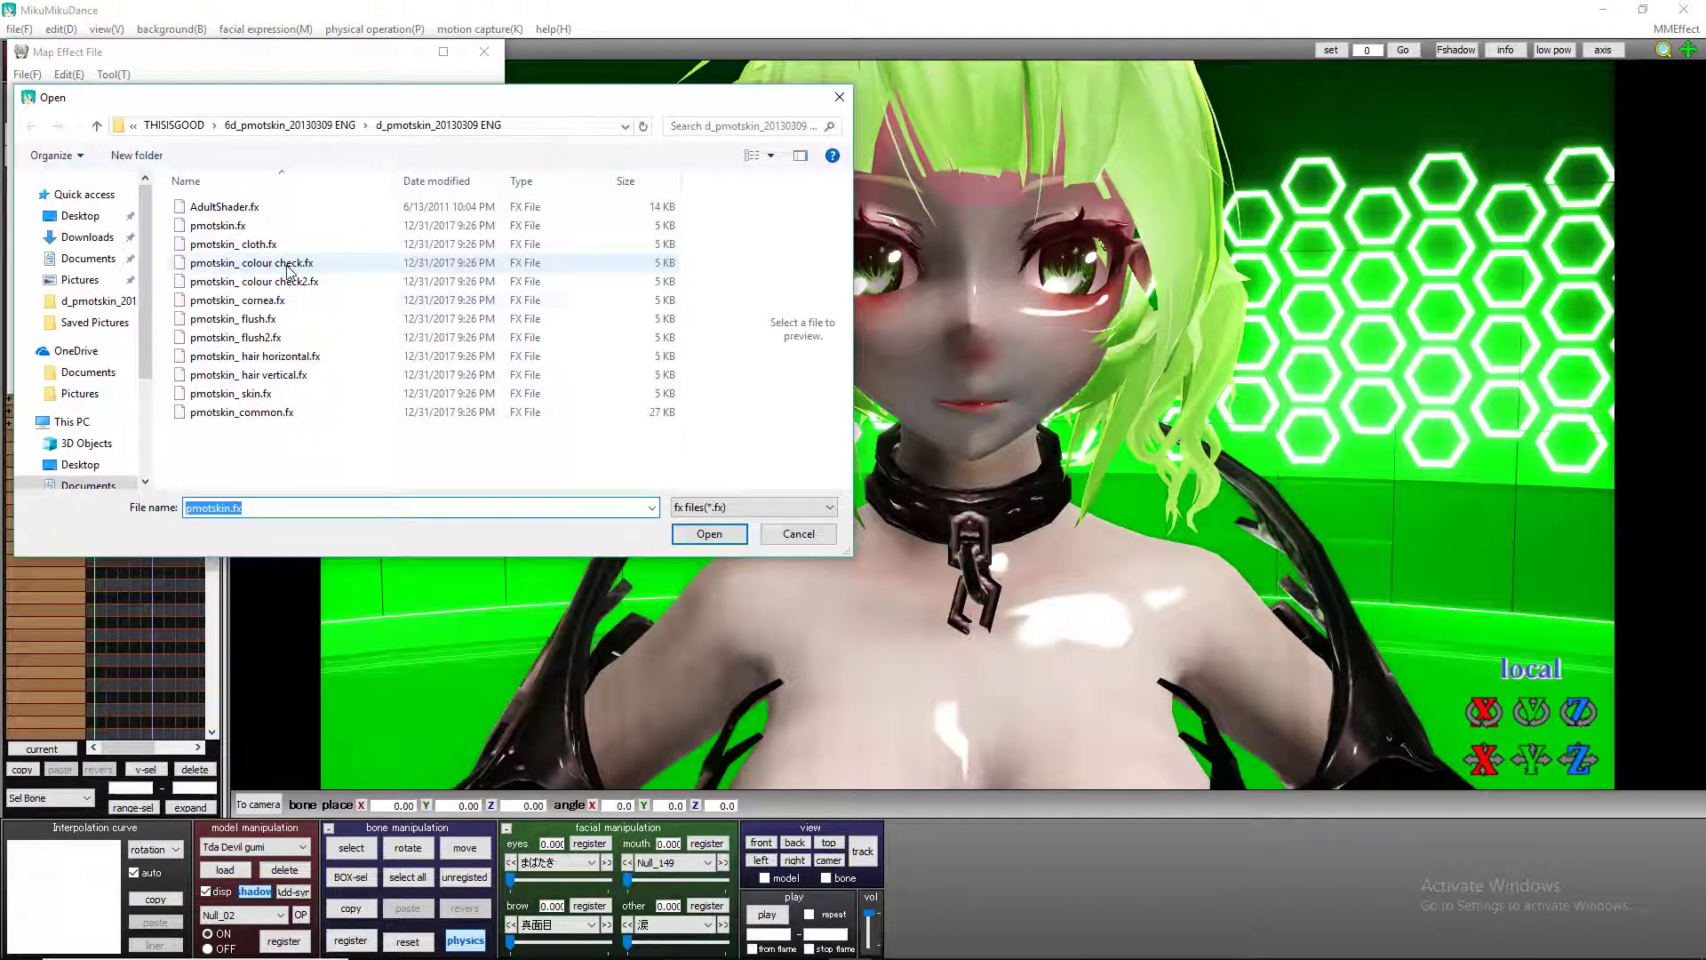
double_click(250, 319)
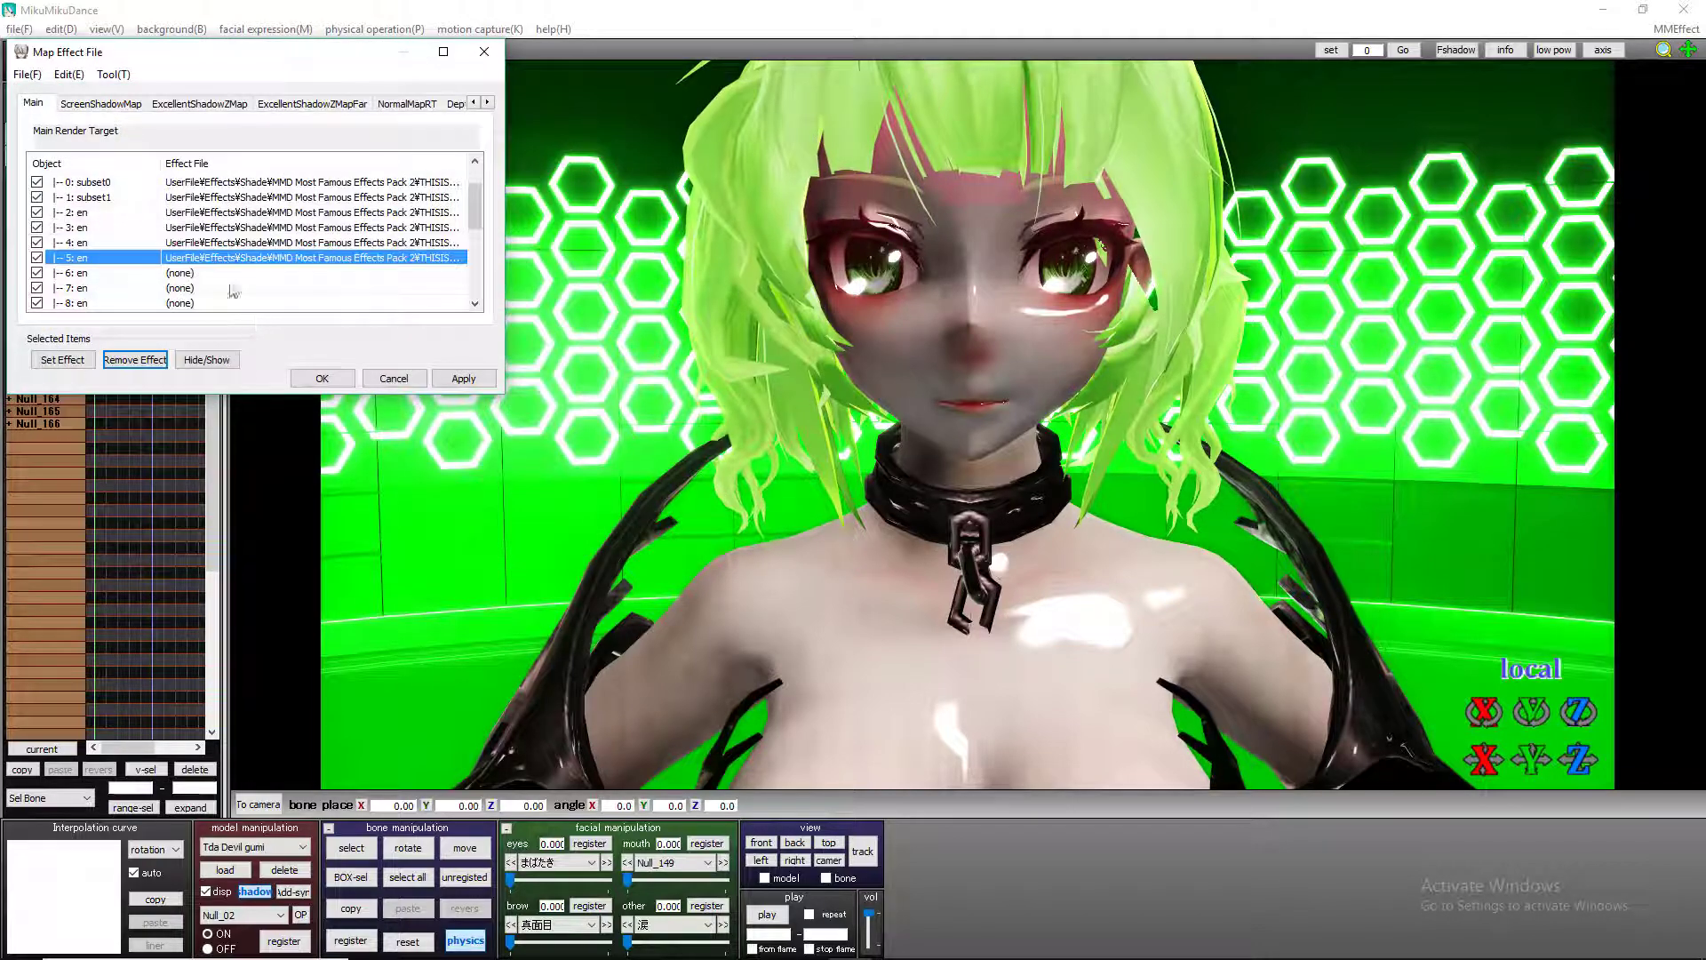
double_click(223, 258)
double_click(267, 345)
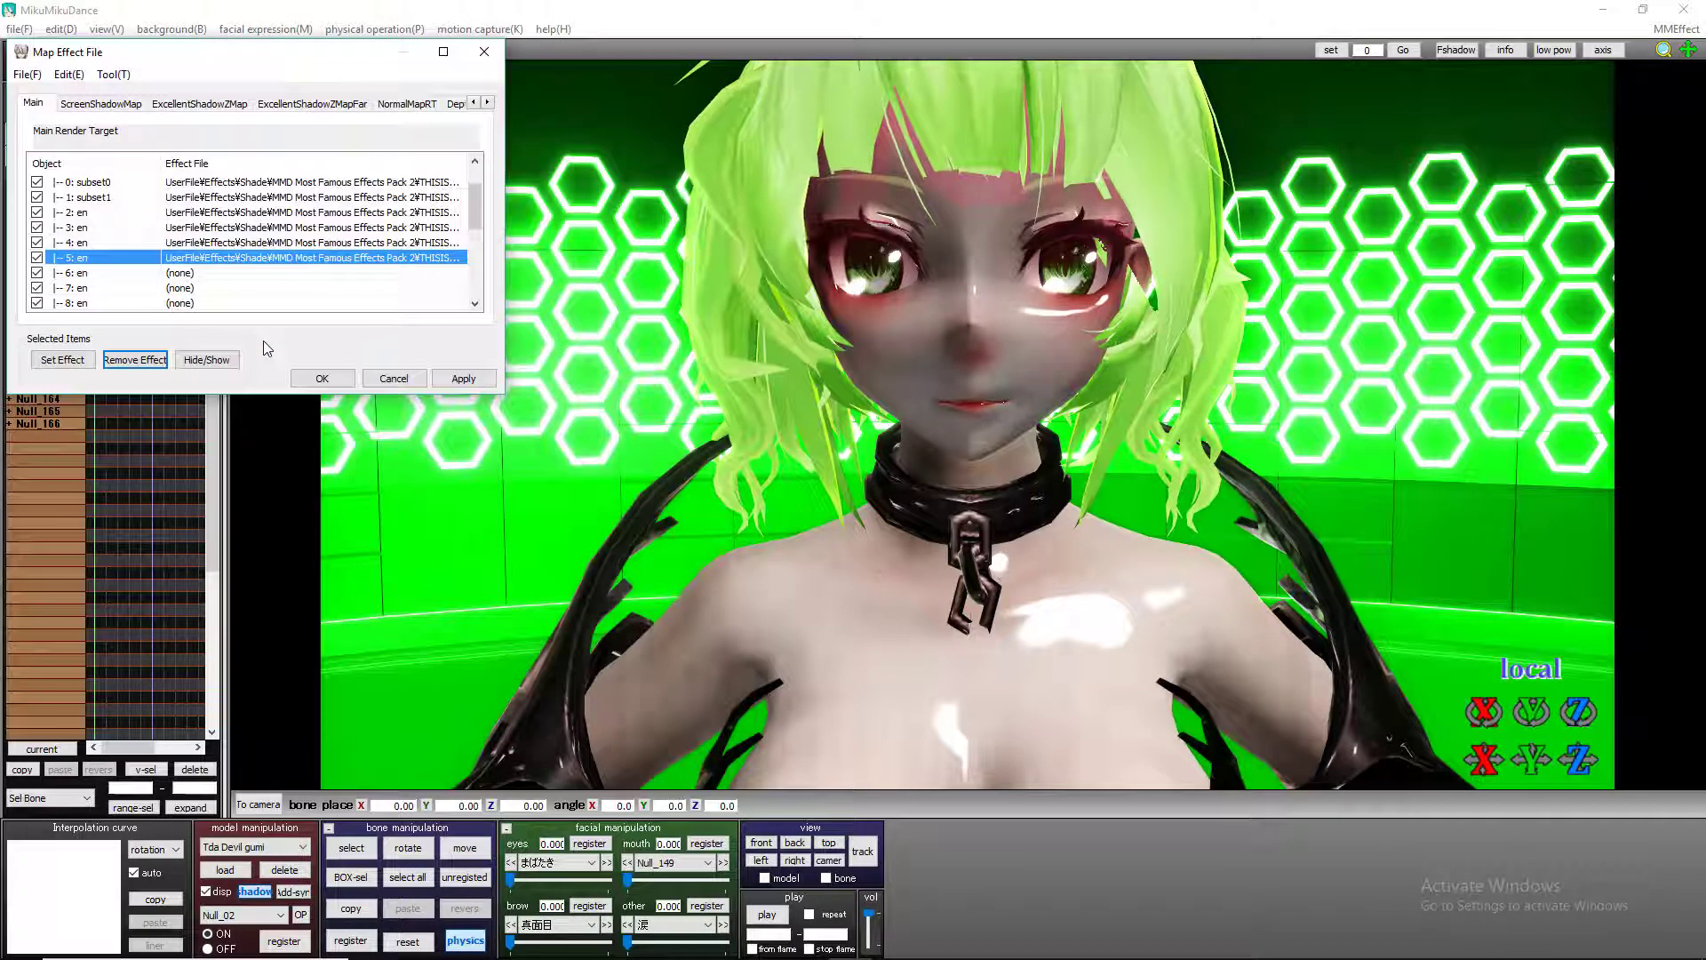
double_click(237, 258)
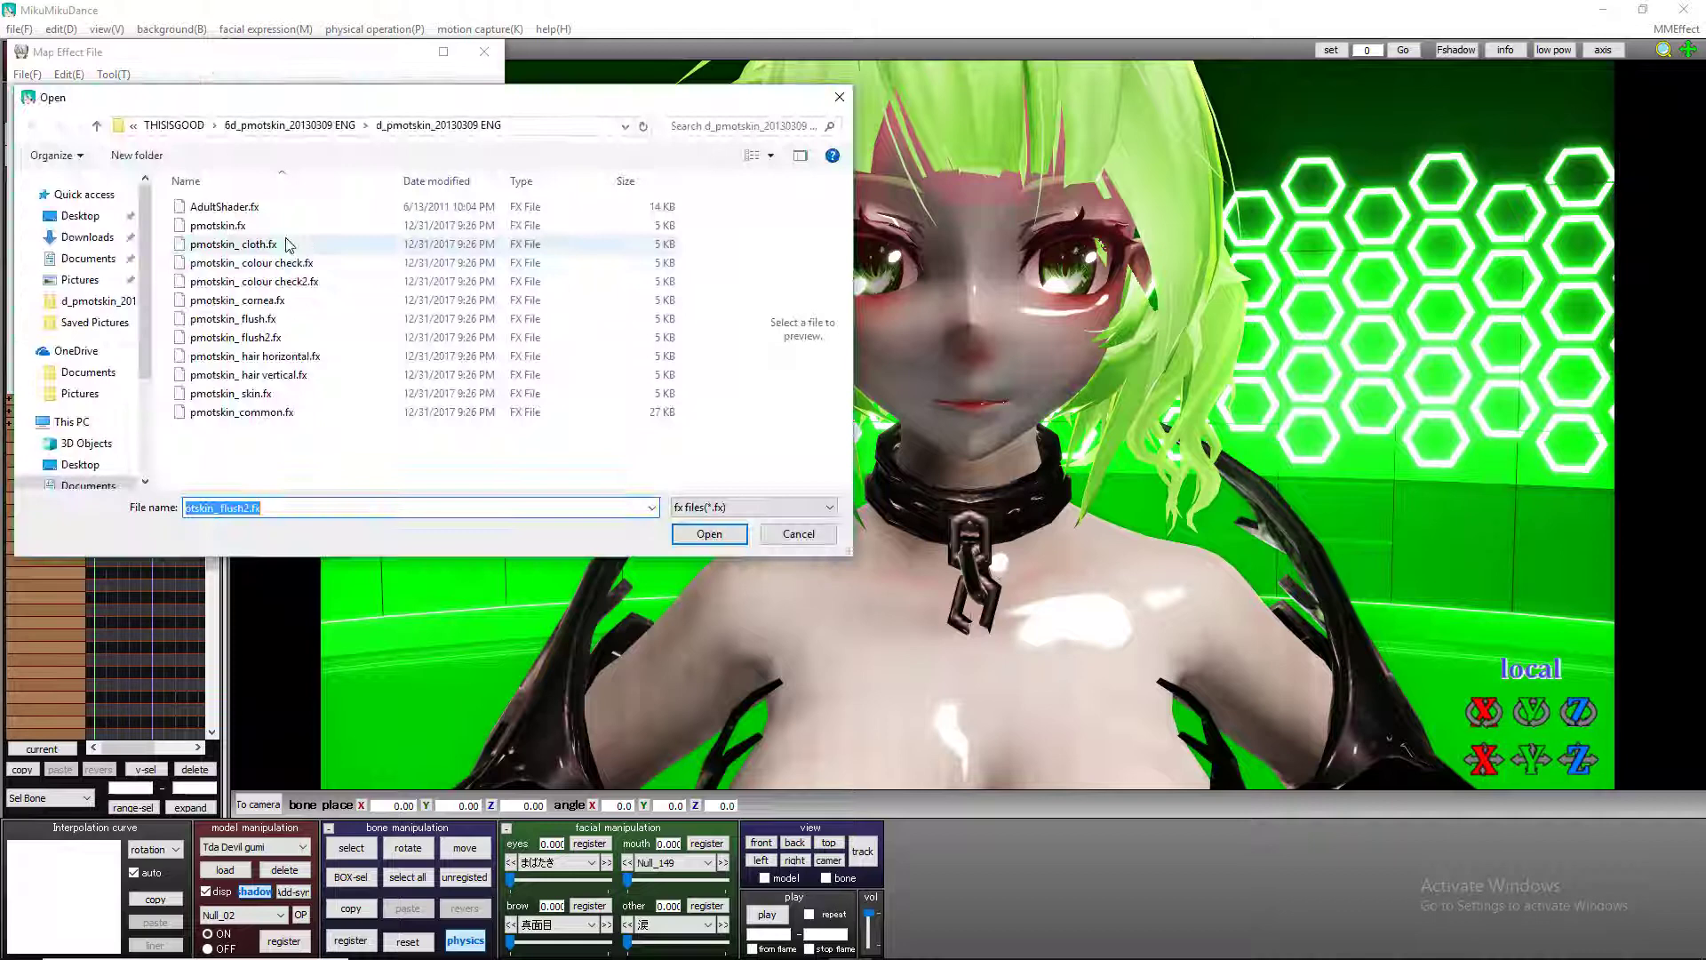
double_click(275, 311)
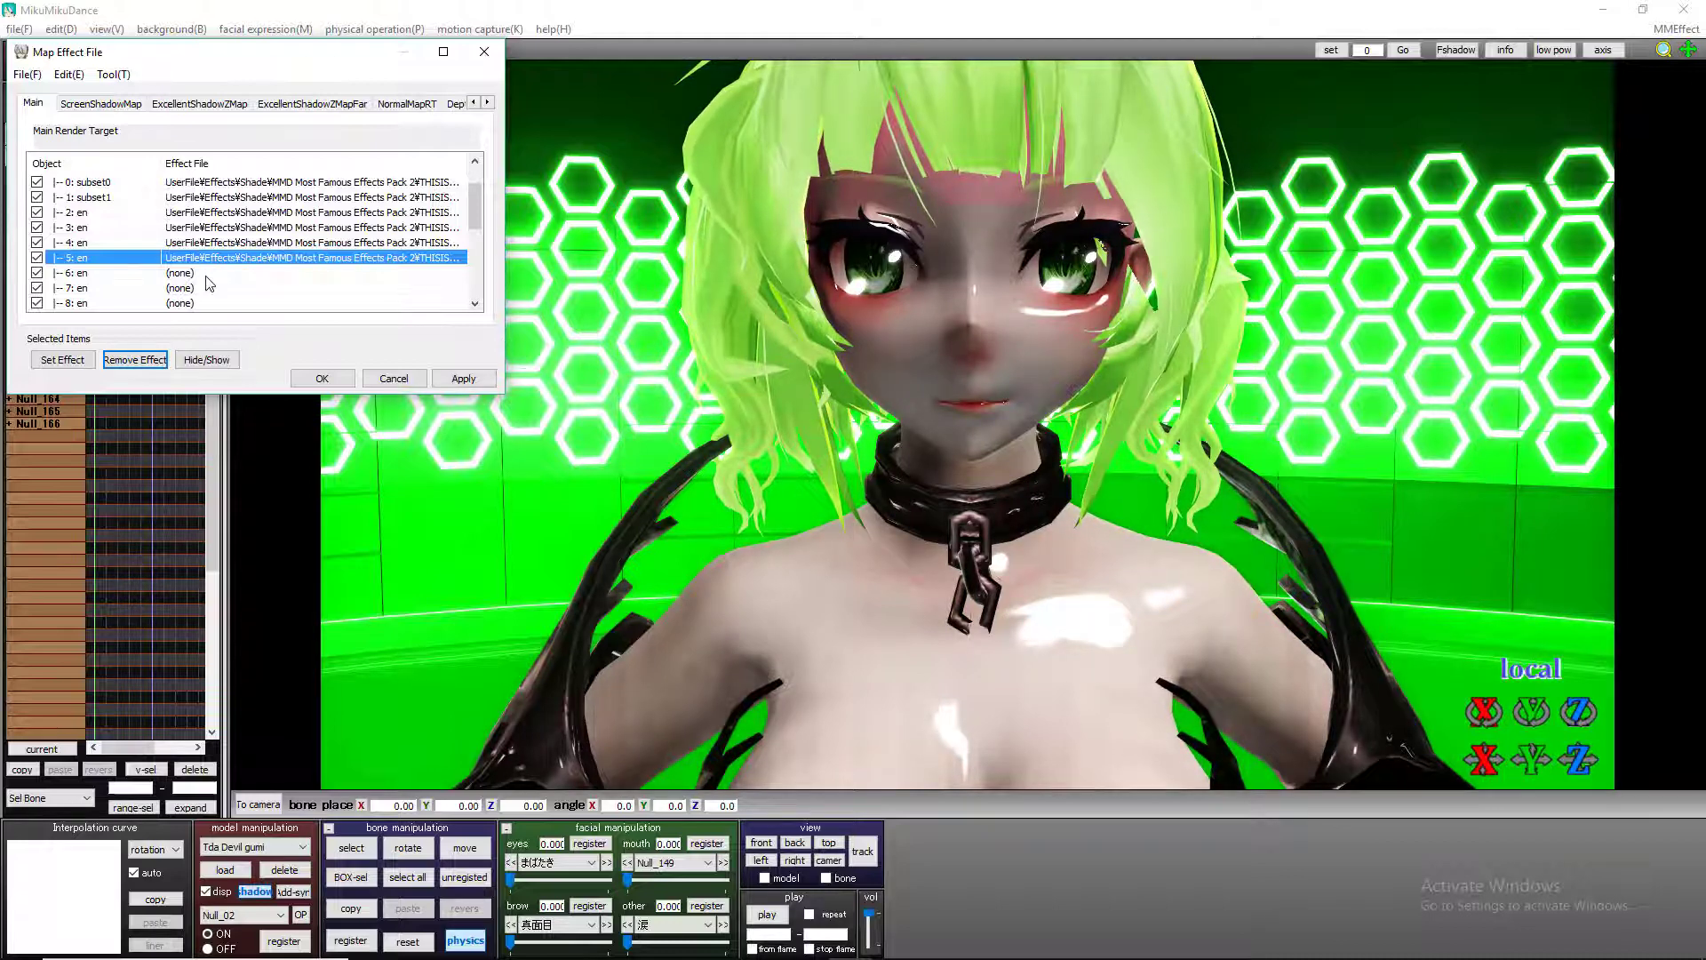
double_click(177, 274)
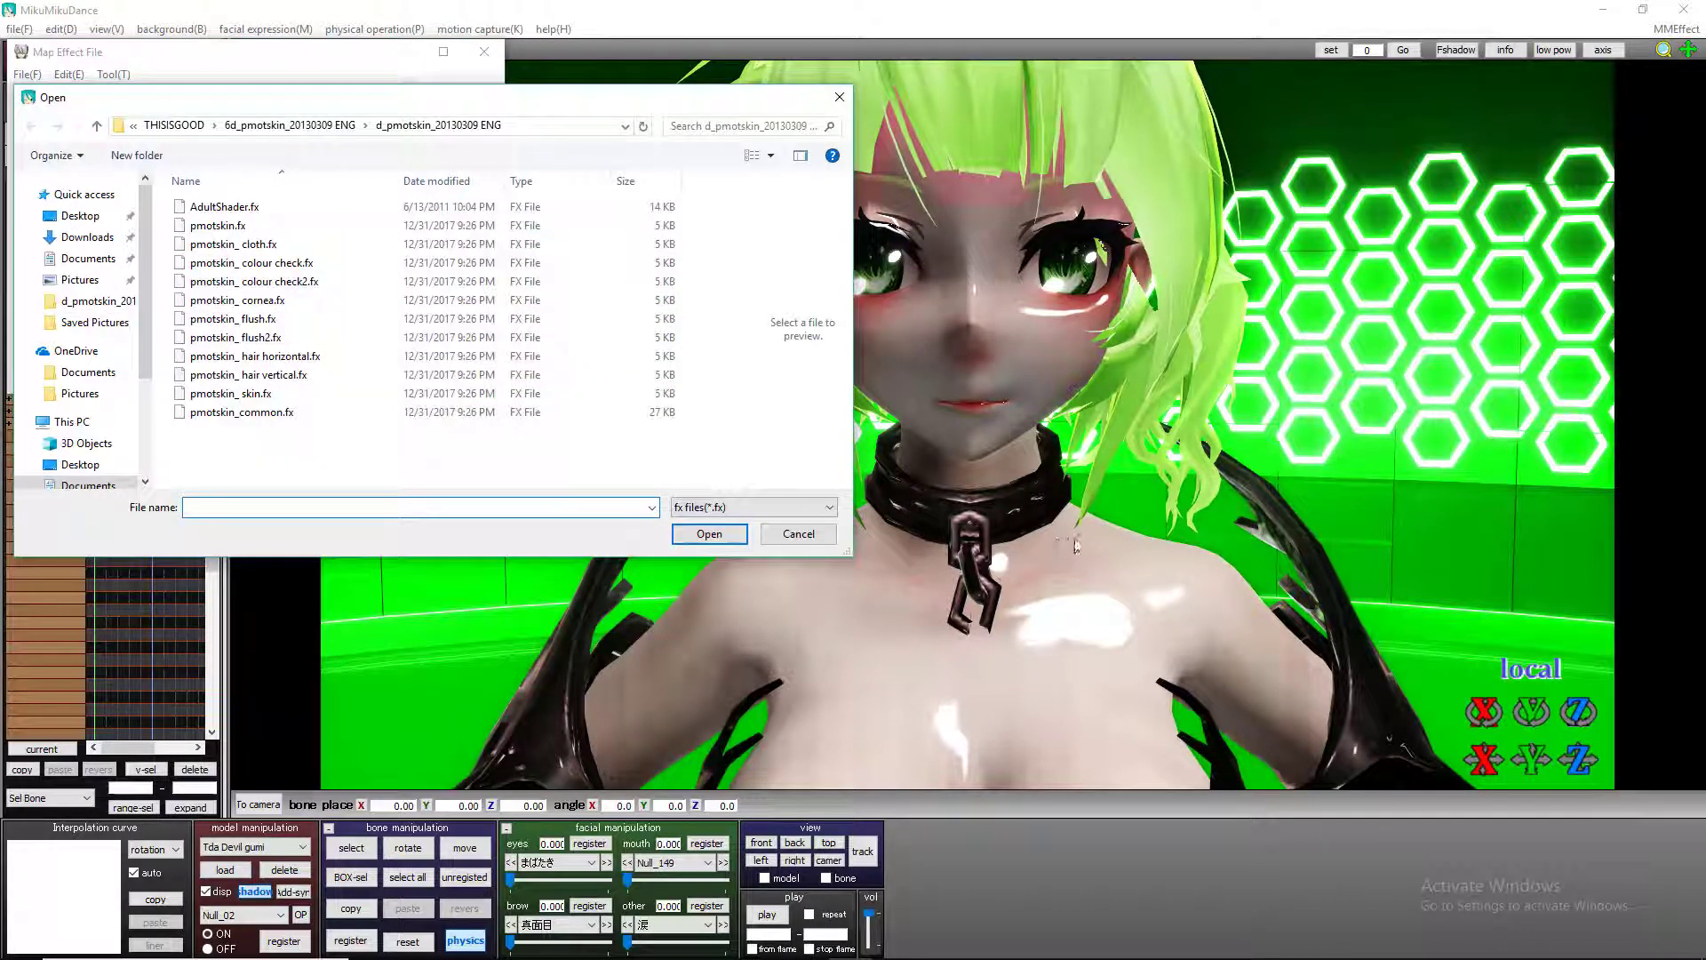
left_click(840, 97)
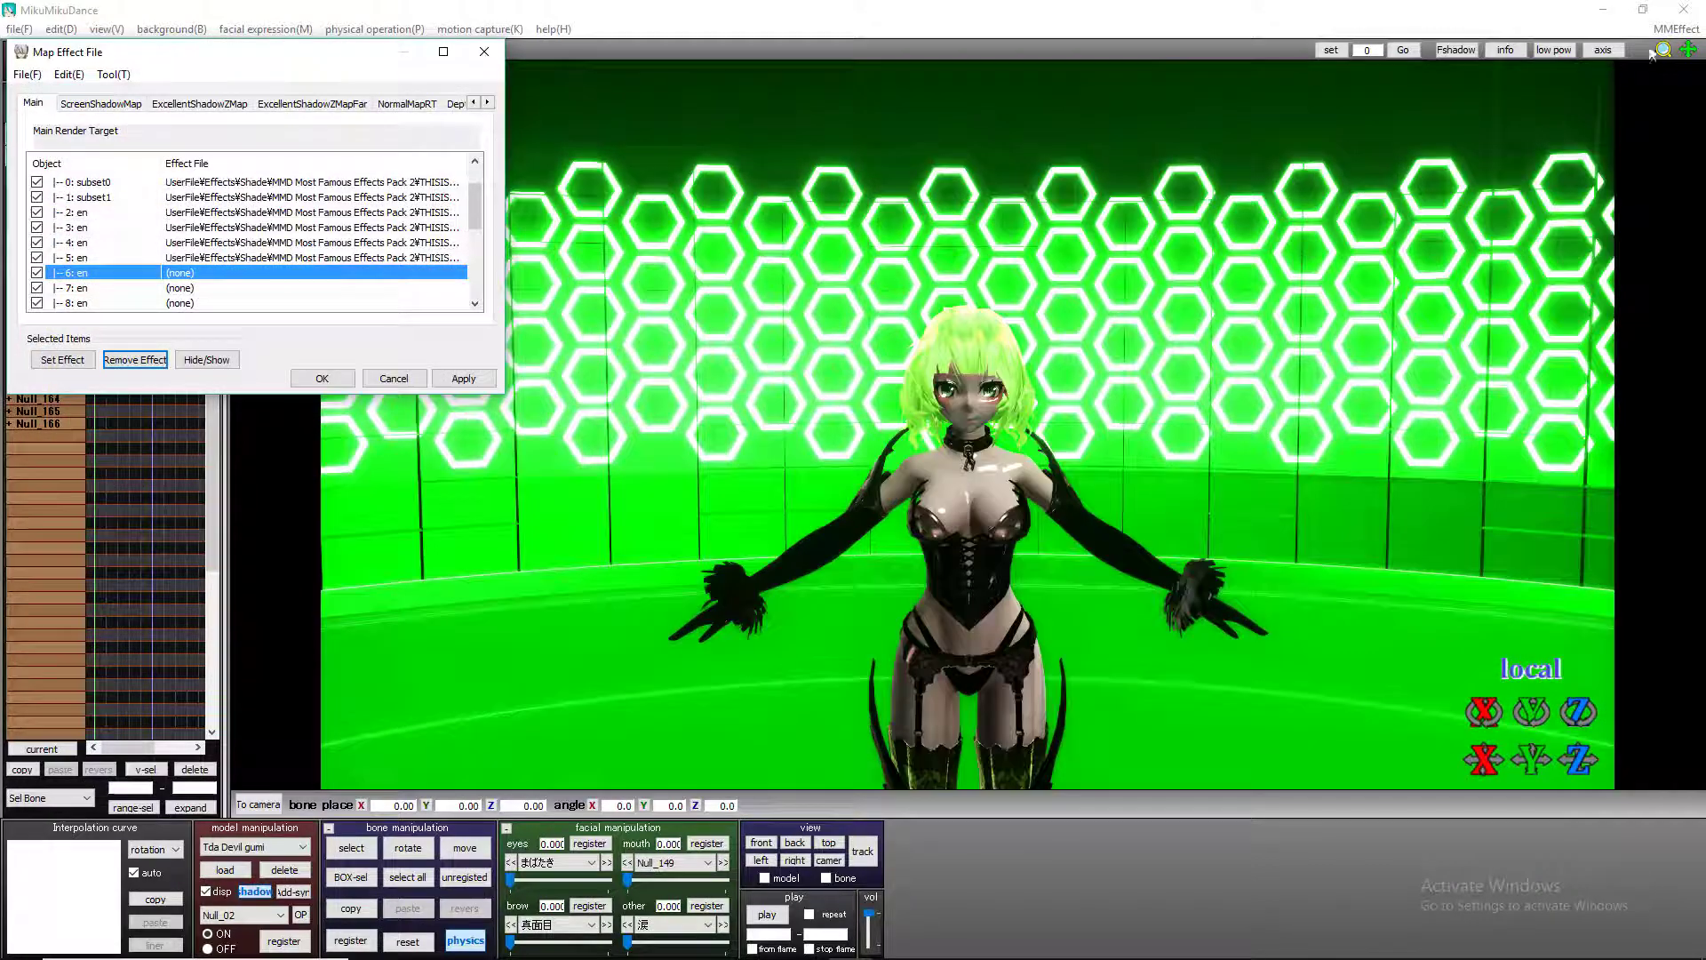
Assign a pmotskin shader to material 6: en, removing and reapplying it
left_click(1306, 391)
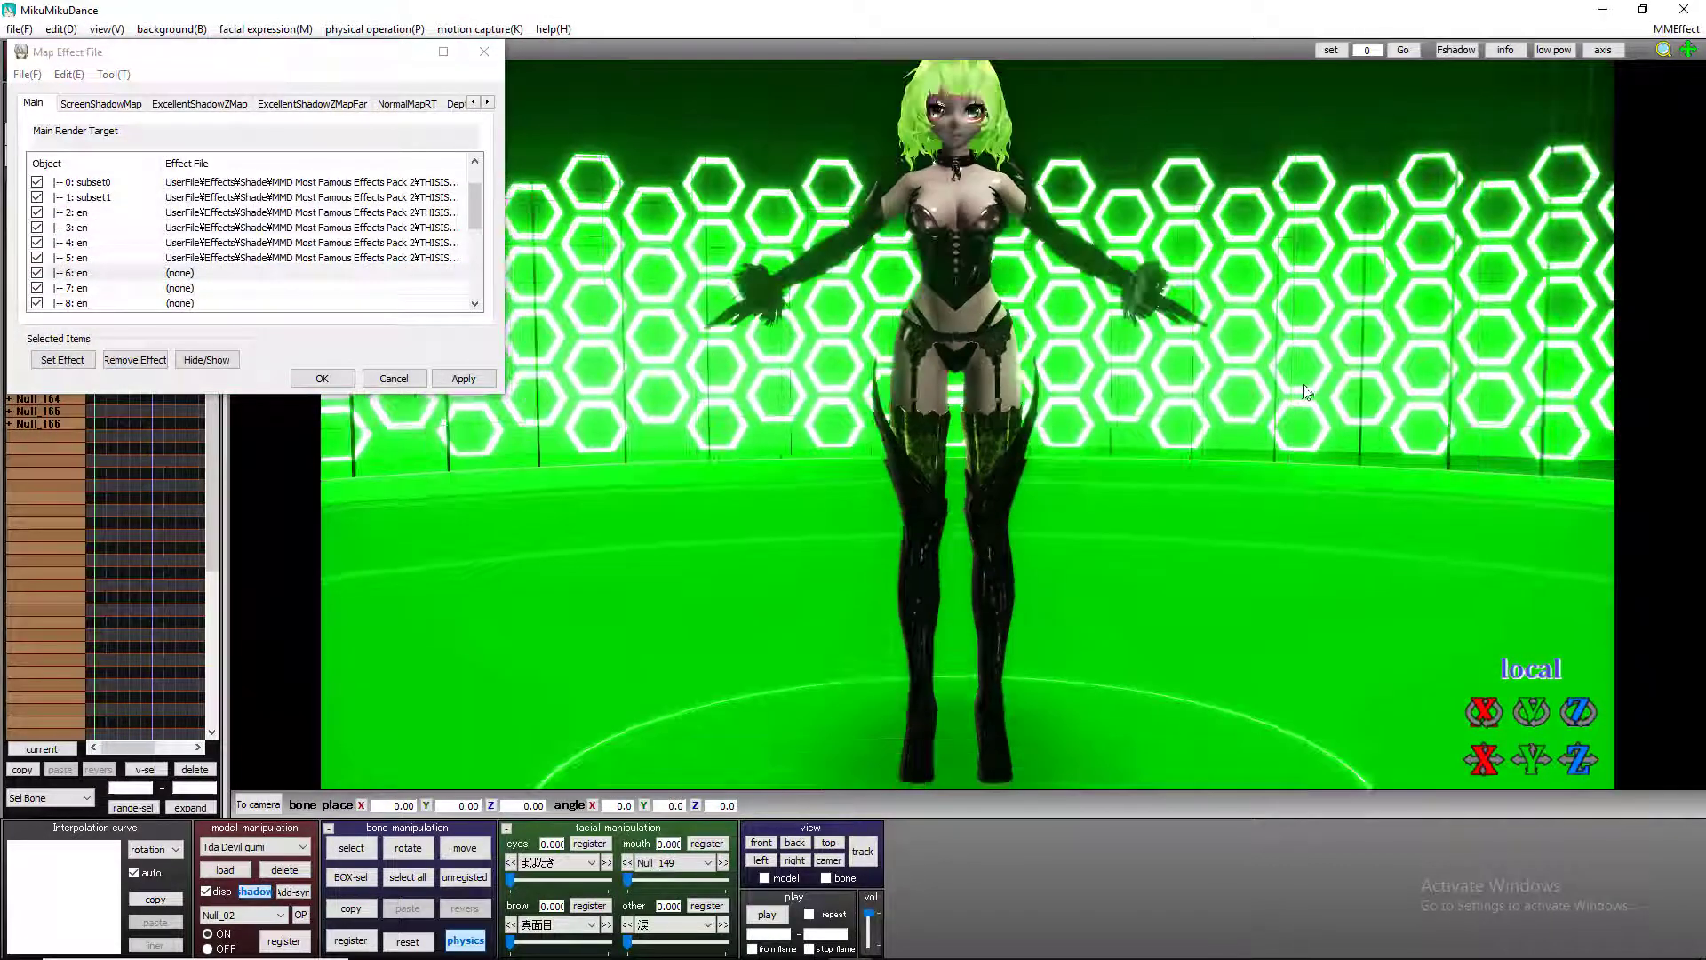
double_click(218, 275)
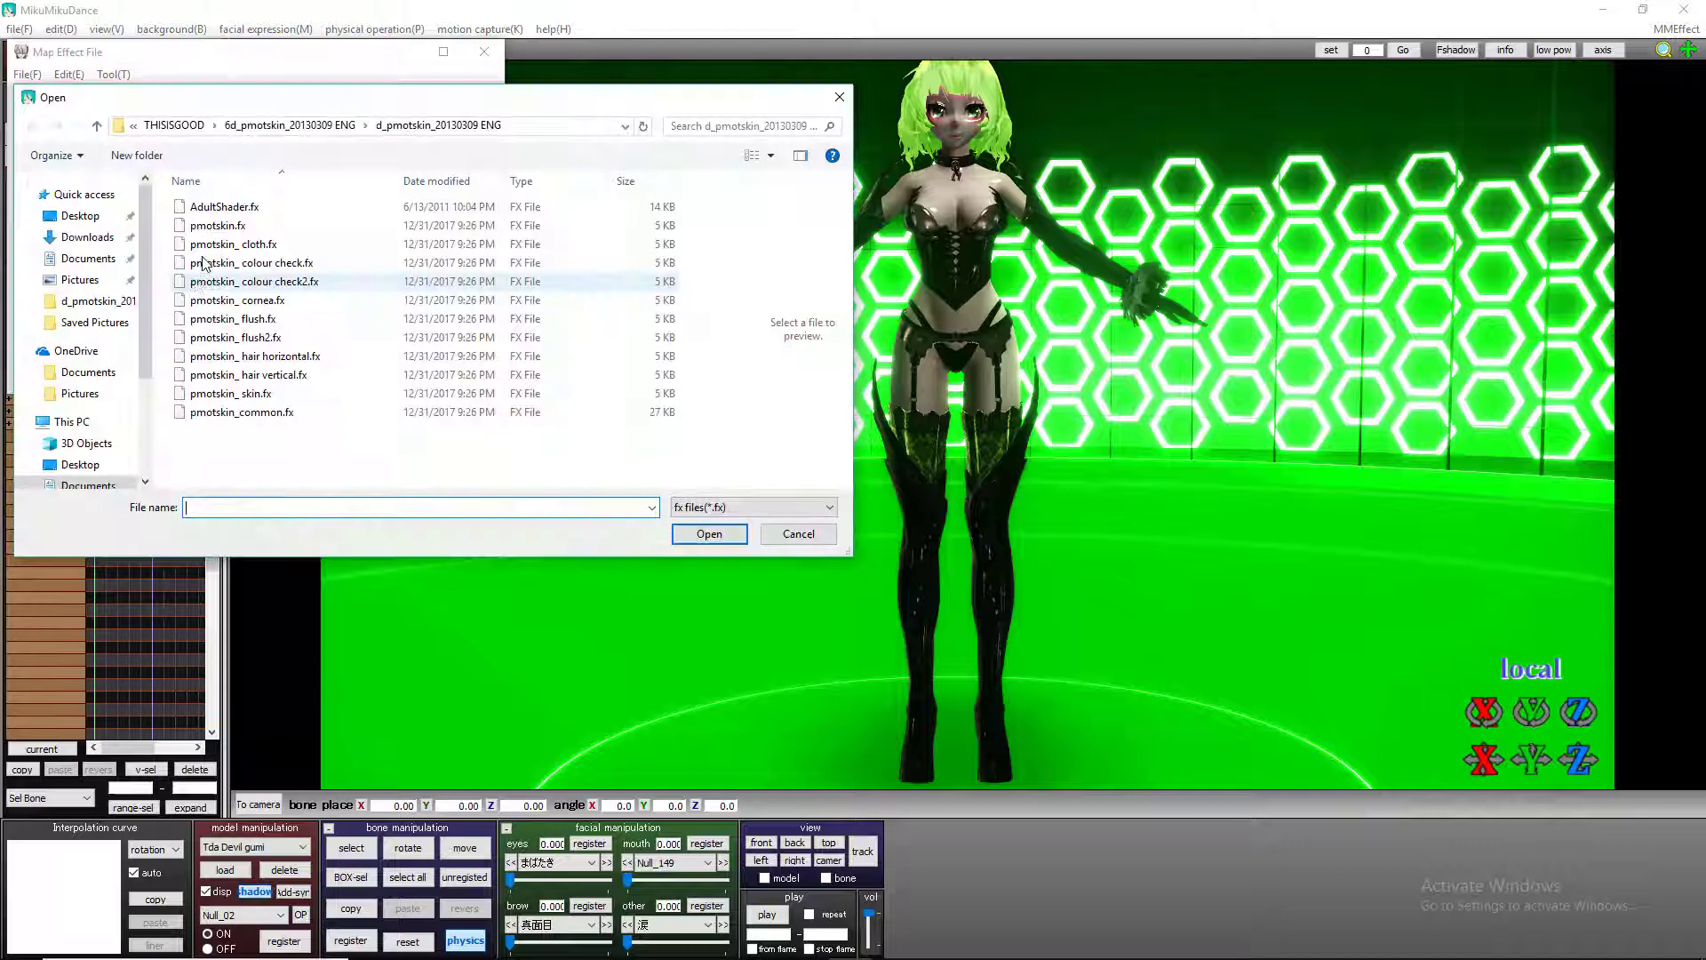
double_click(231, 227)
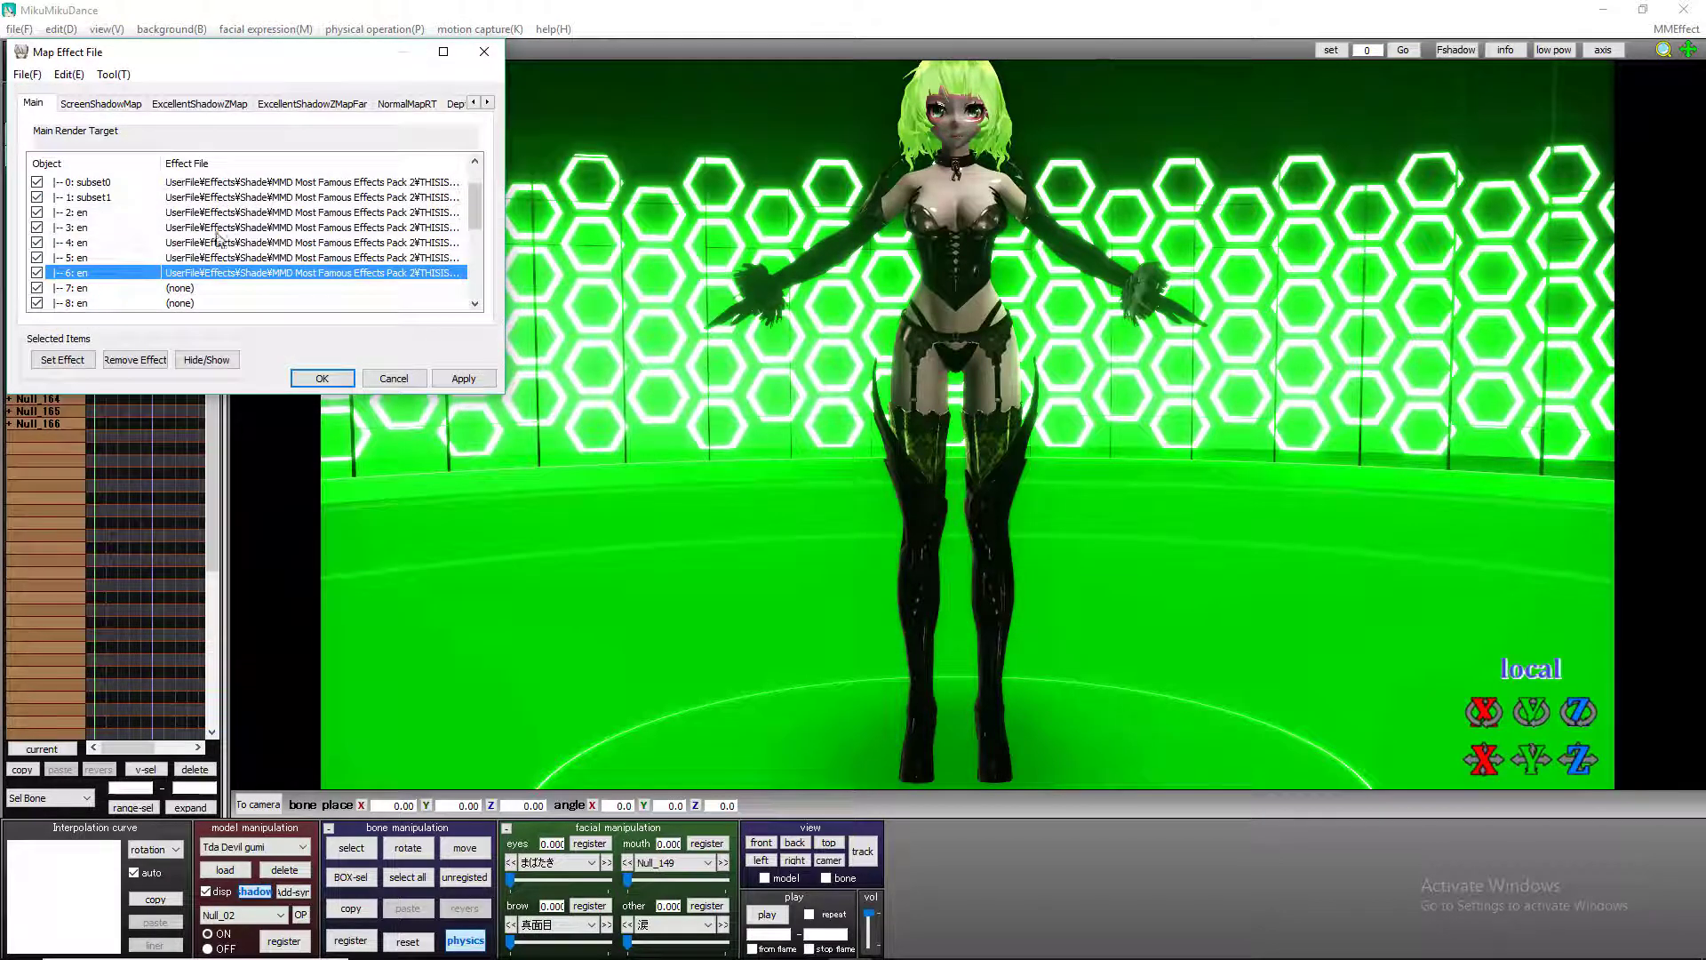
left_click(135, 360)
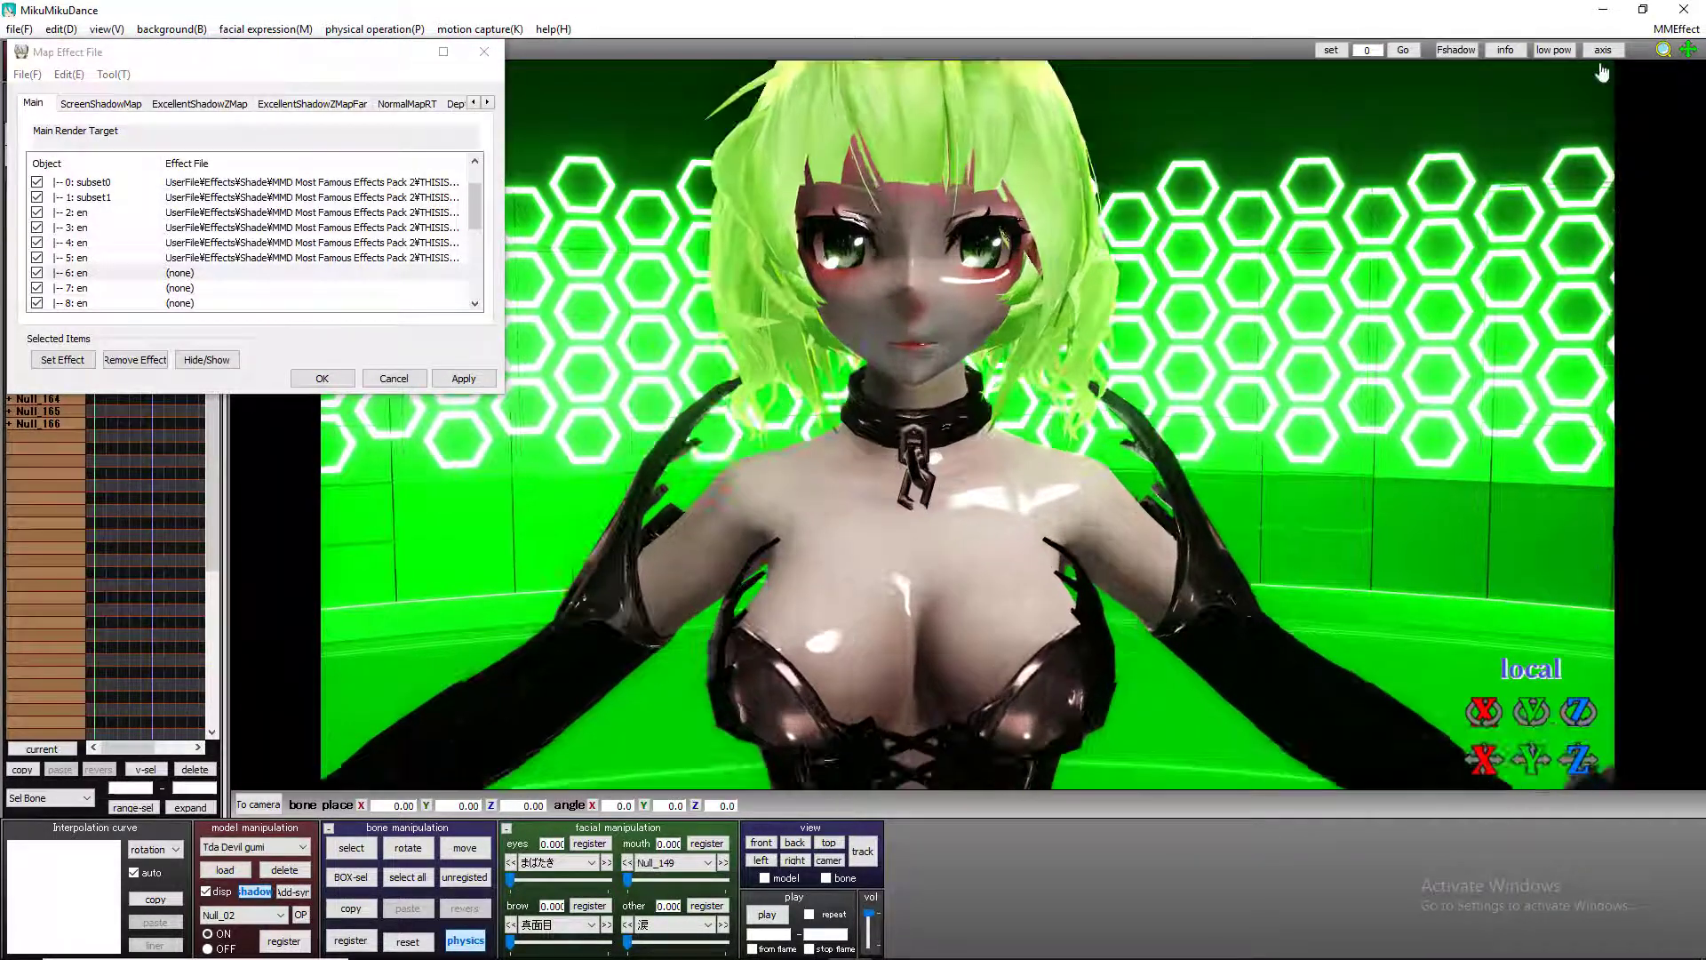
double_click(201, 272)
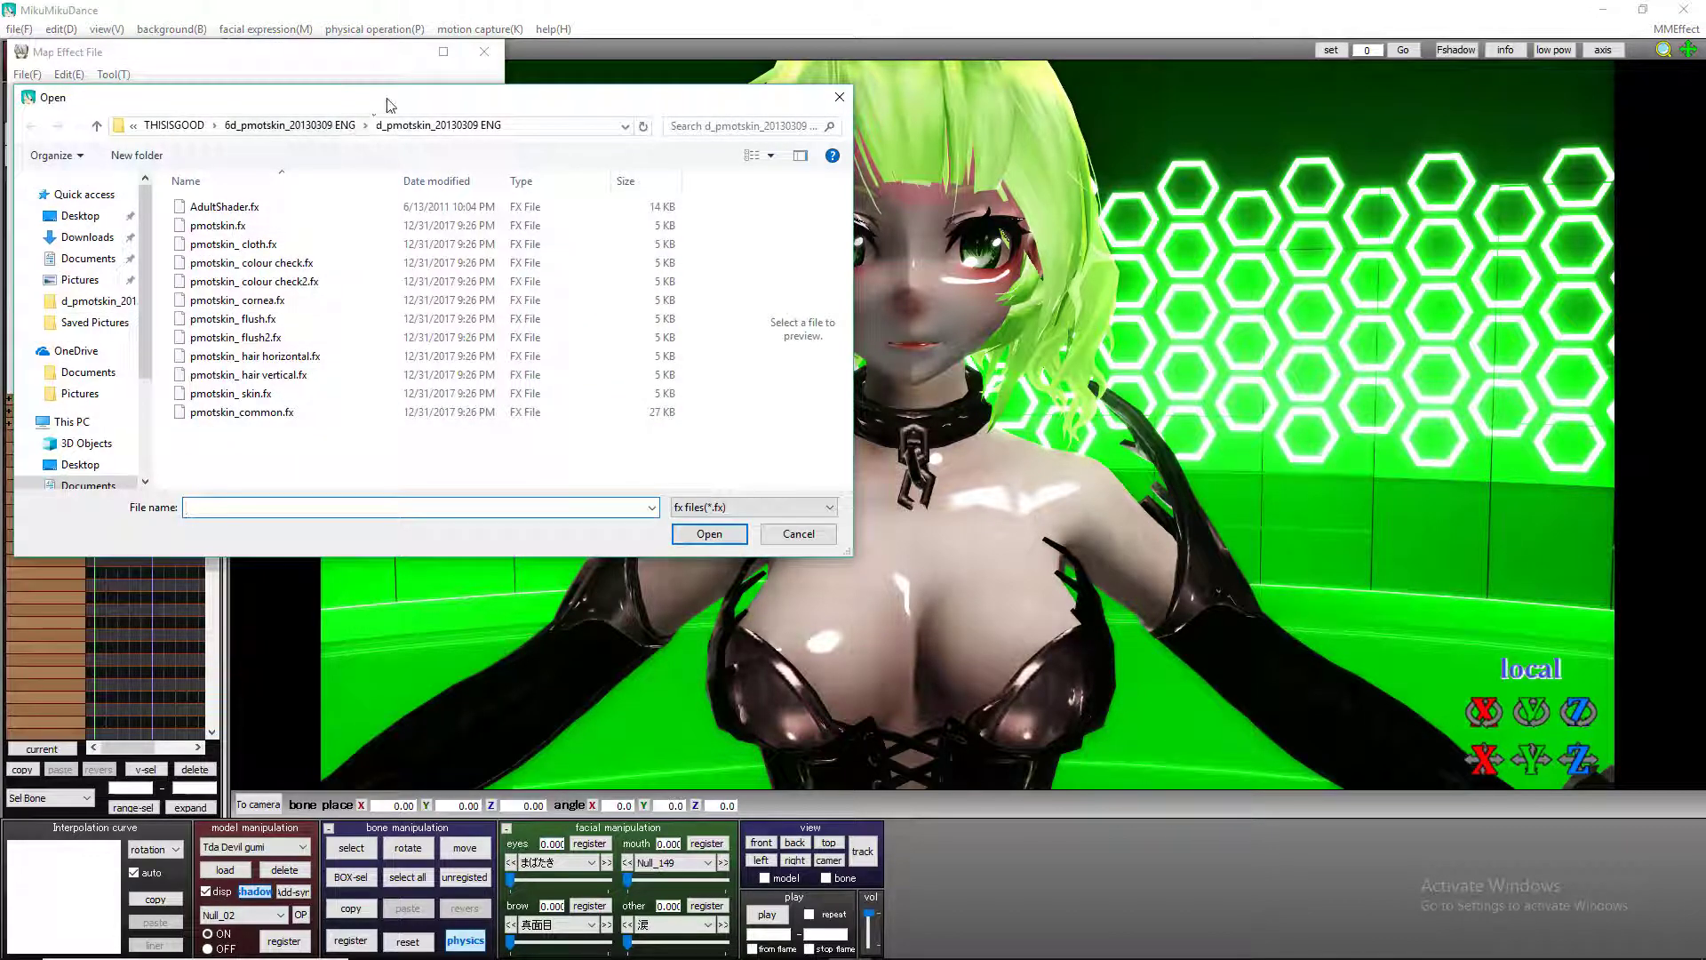
double_click(255, 299)
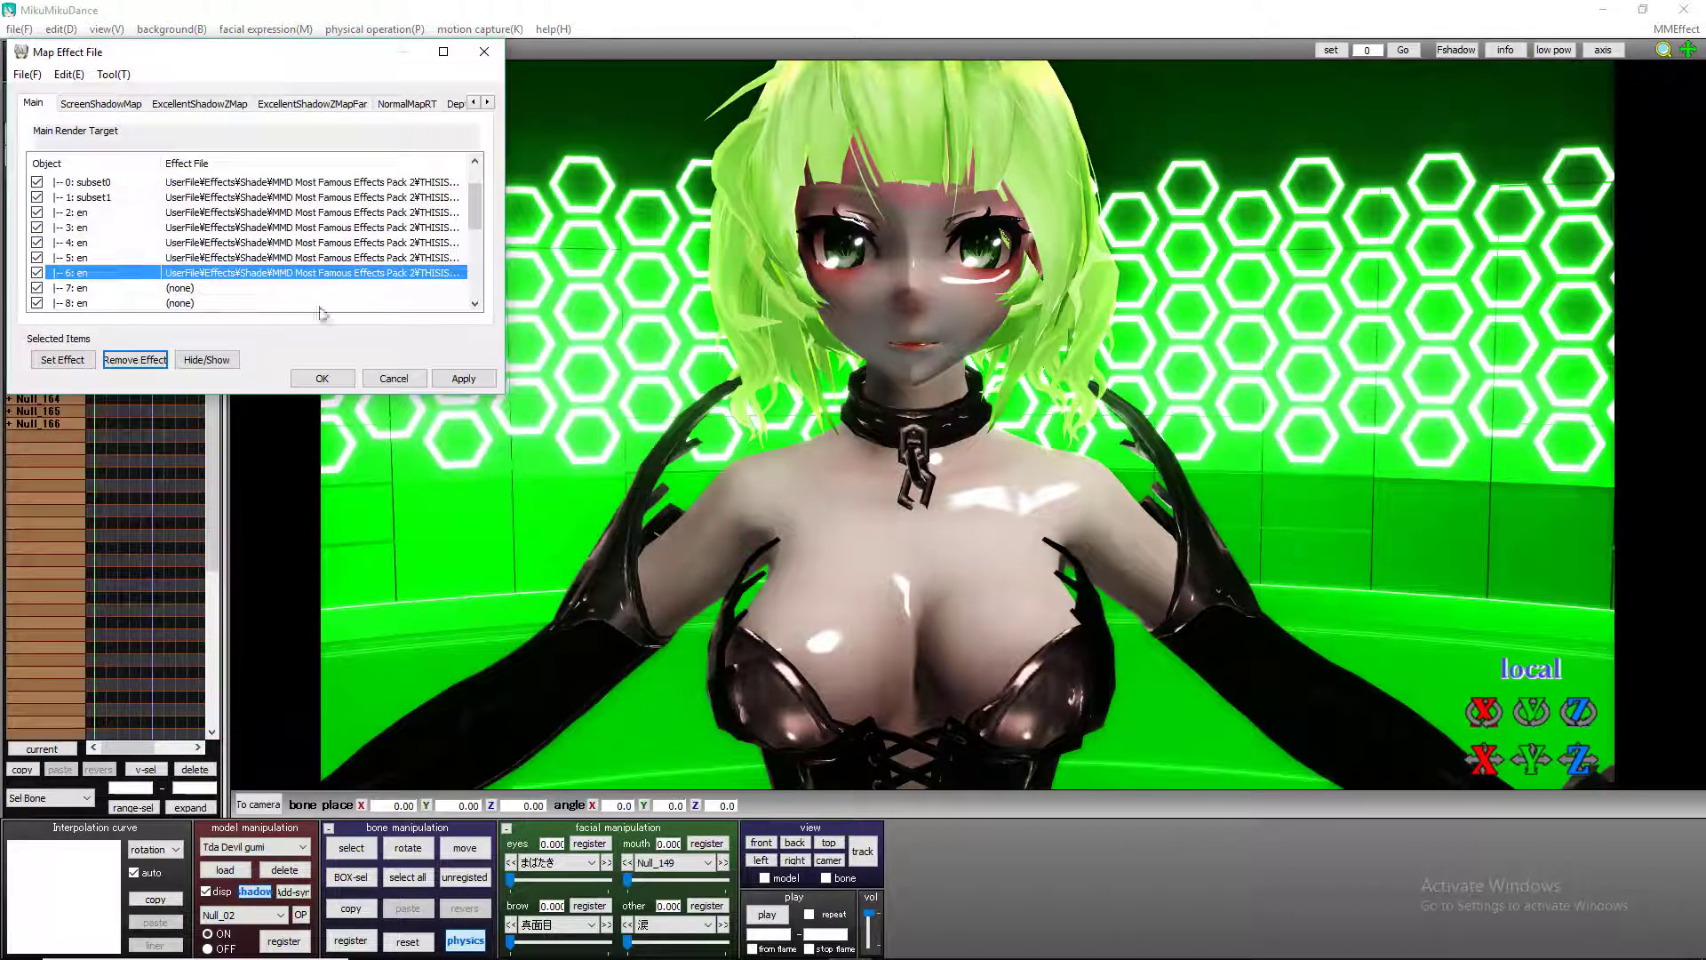
Give material 7: en a pmotskin shader, leaving 8: en without one
double_click(201, 288)
double_click(245, 231)
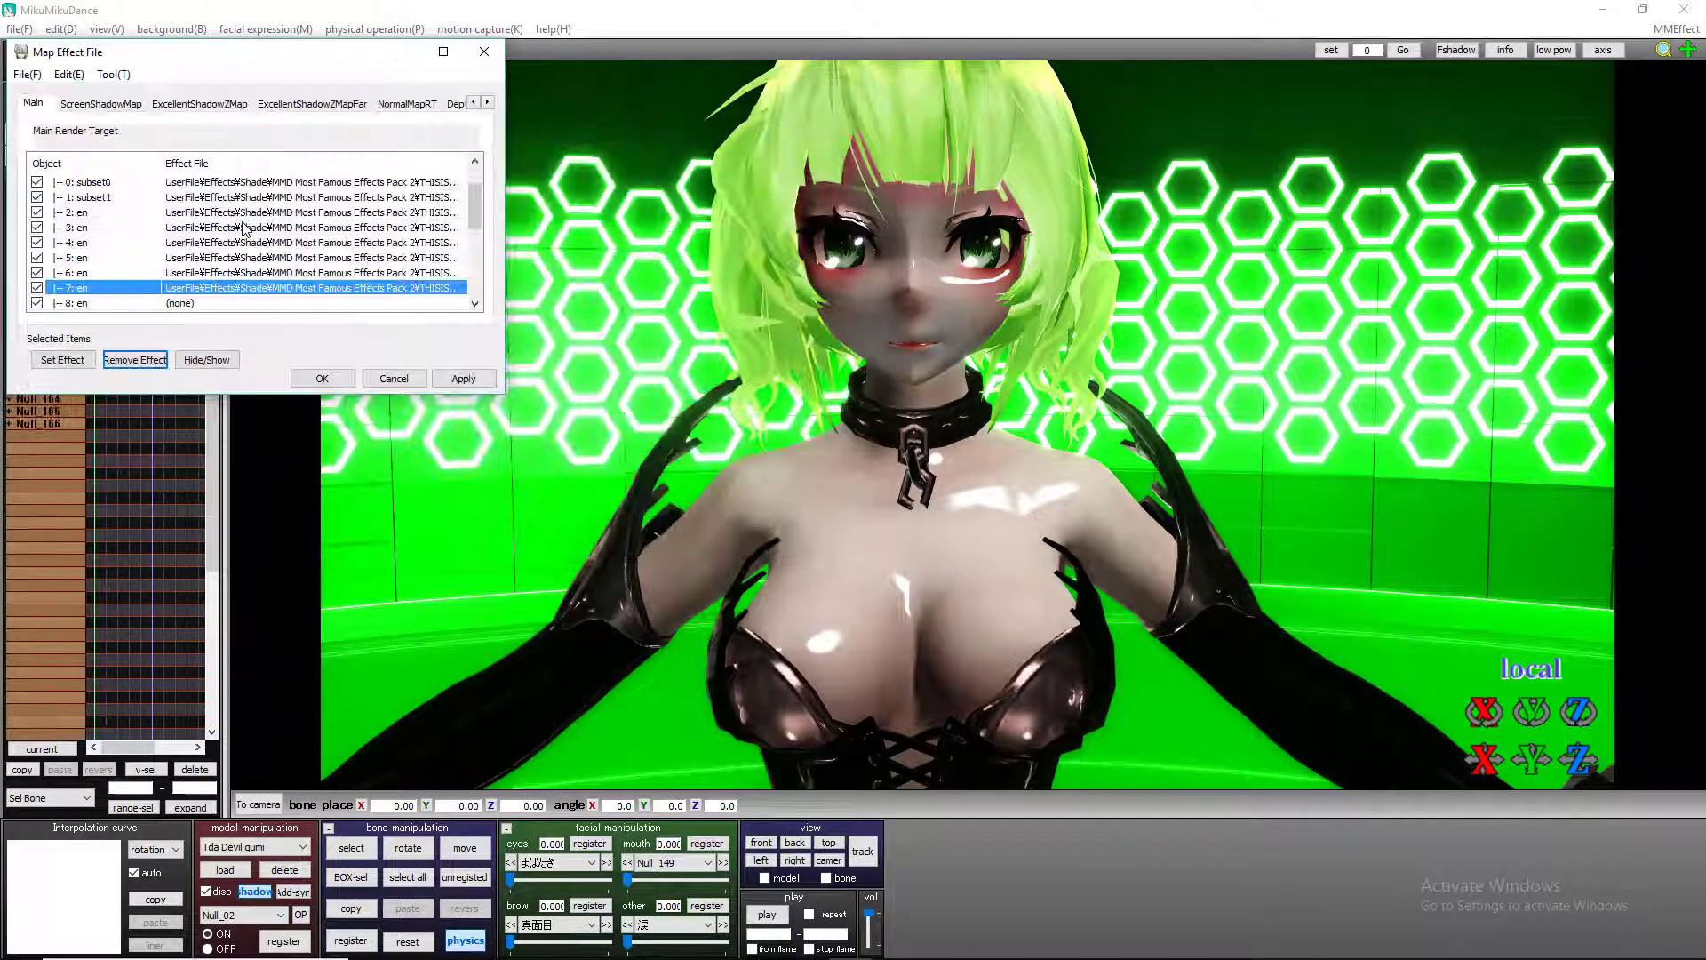
double_click(180, 302)
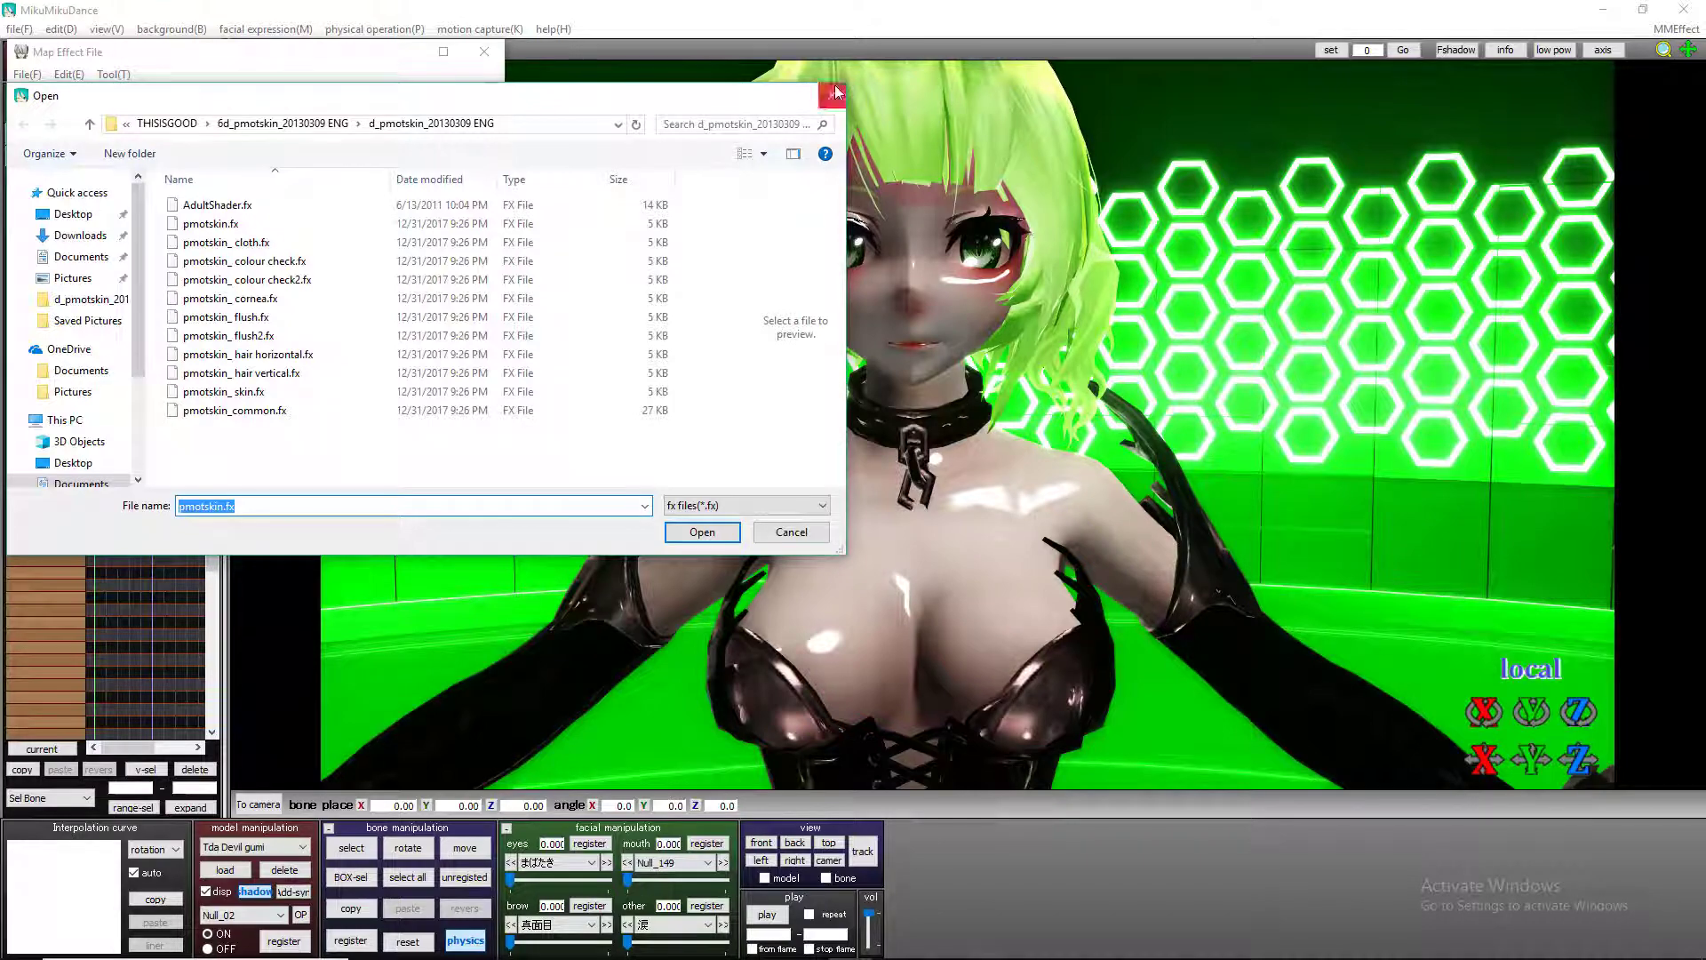
left_click(834, 92)
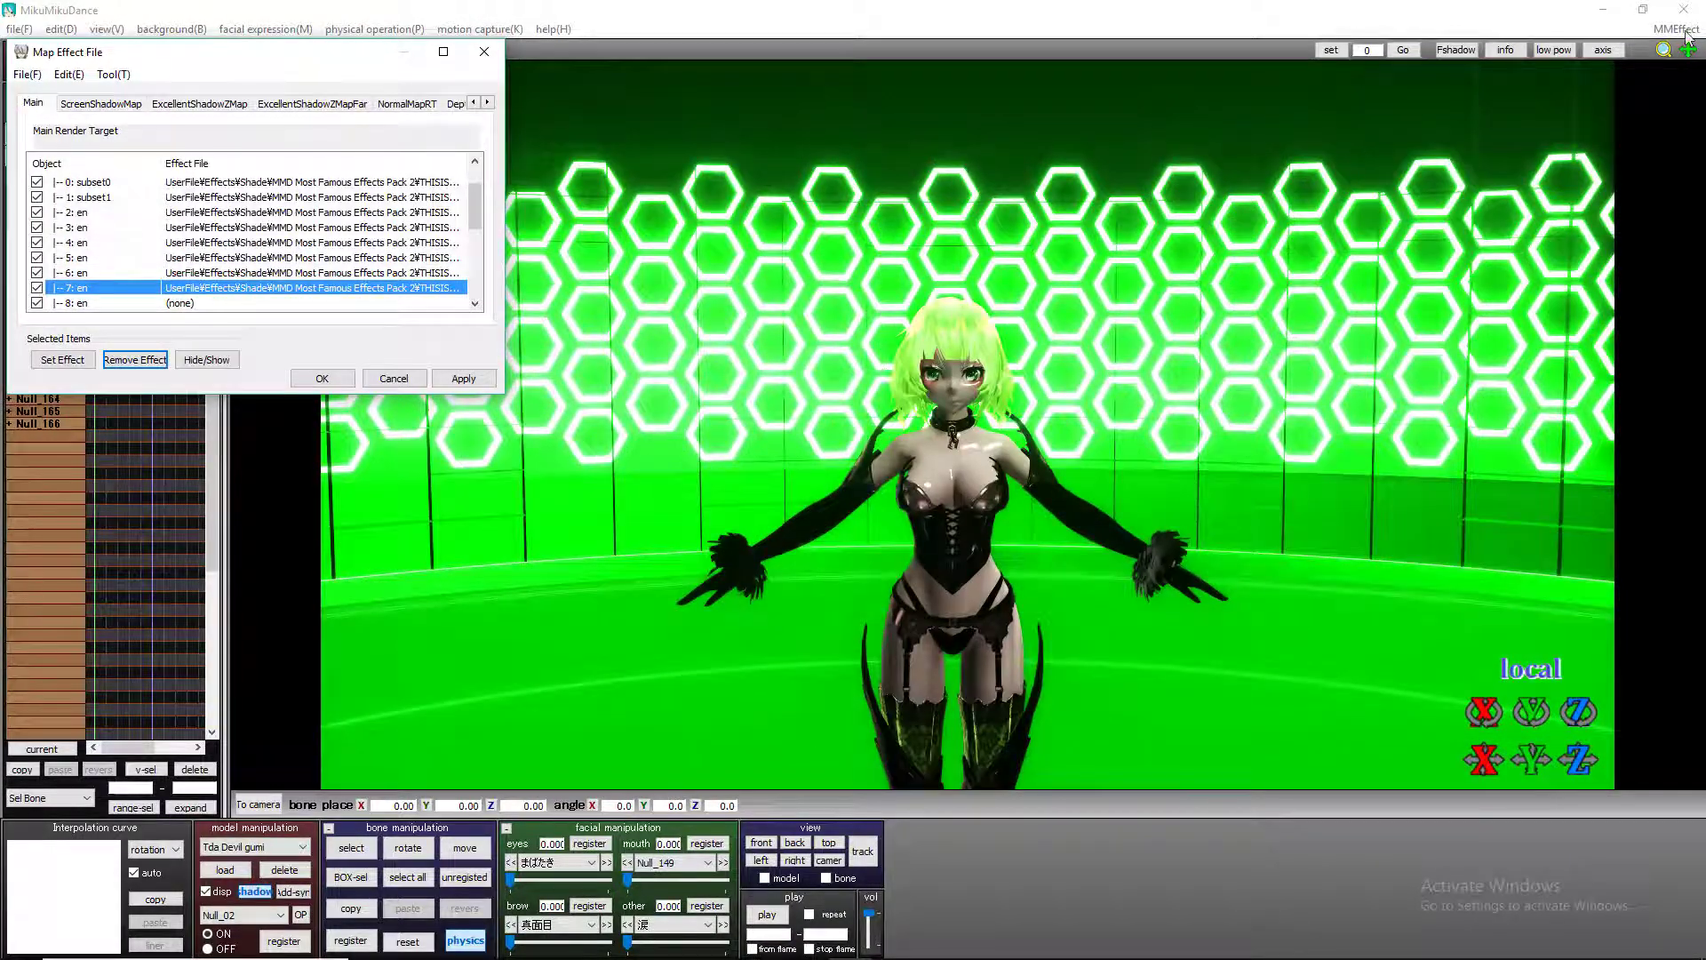
Apply pmotskin.fx to material 8: en
left_click(1691, 60)
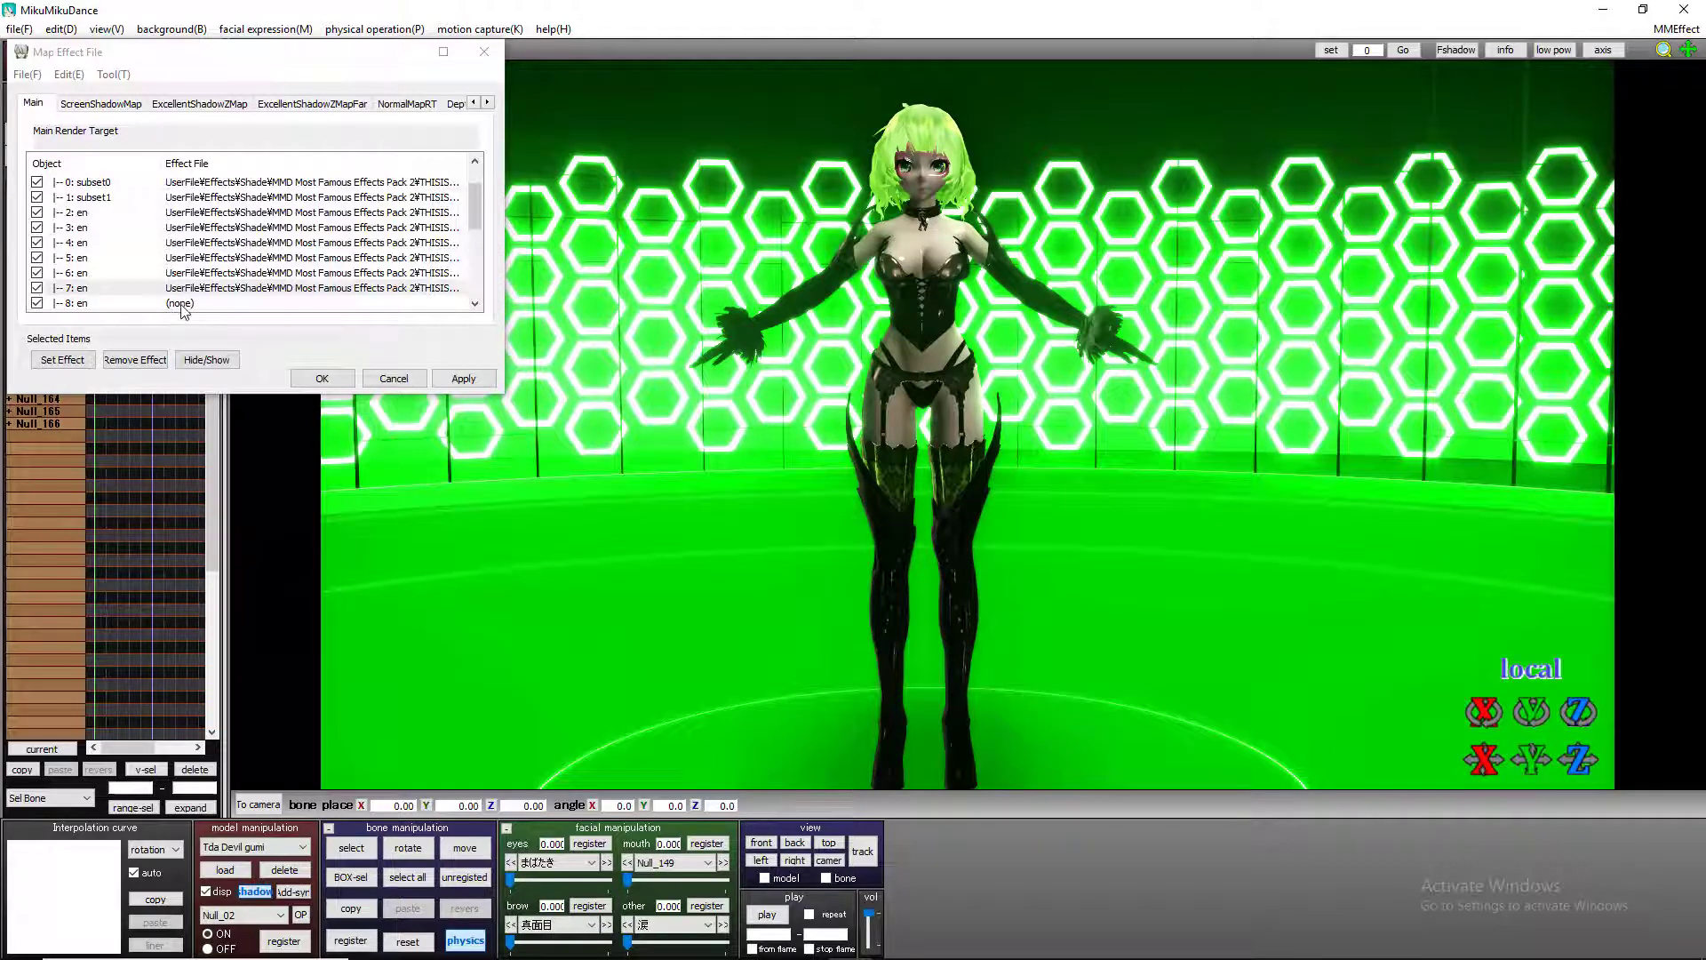
double_click(199, 265)
left_click(249, 228)
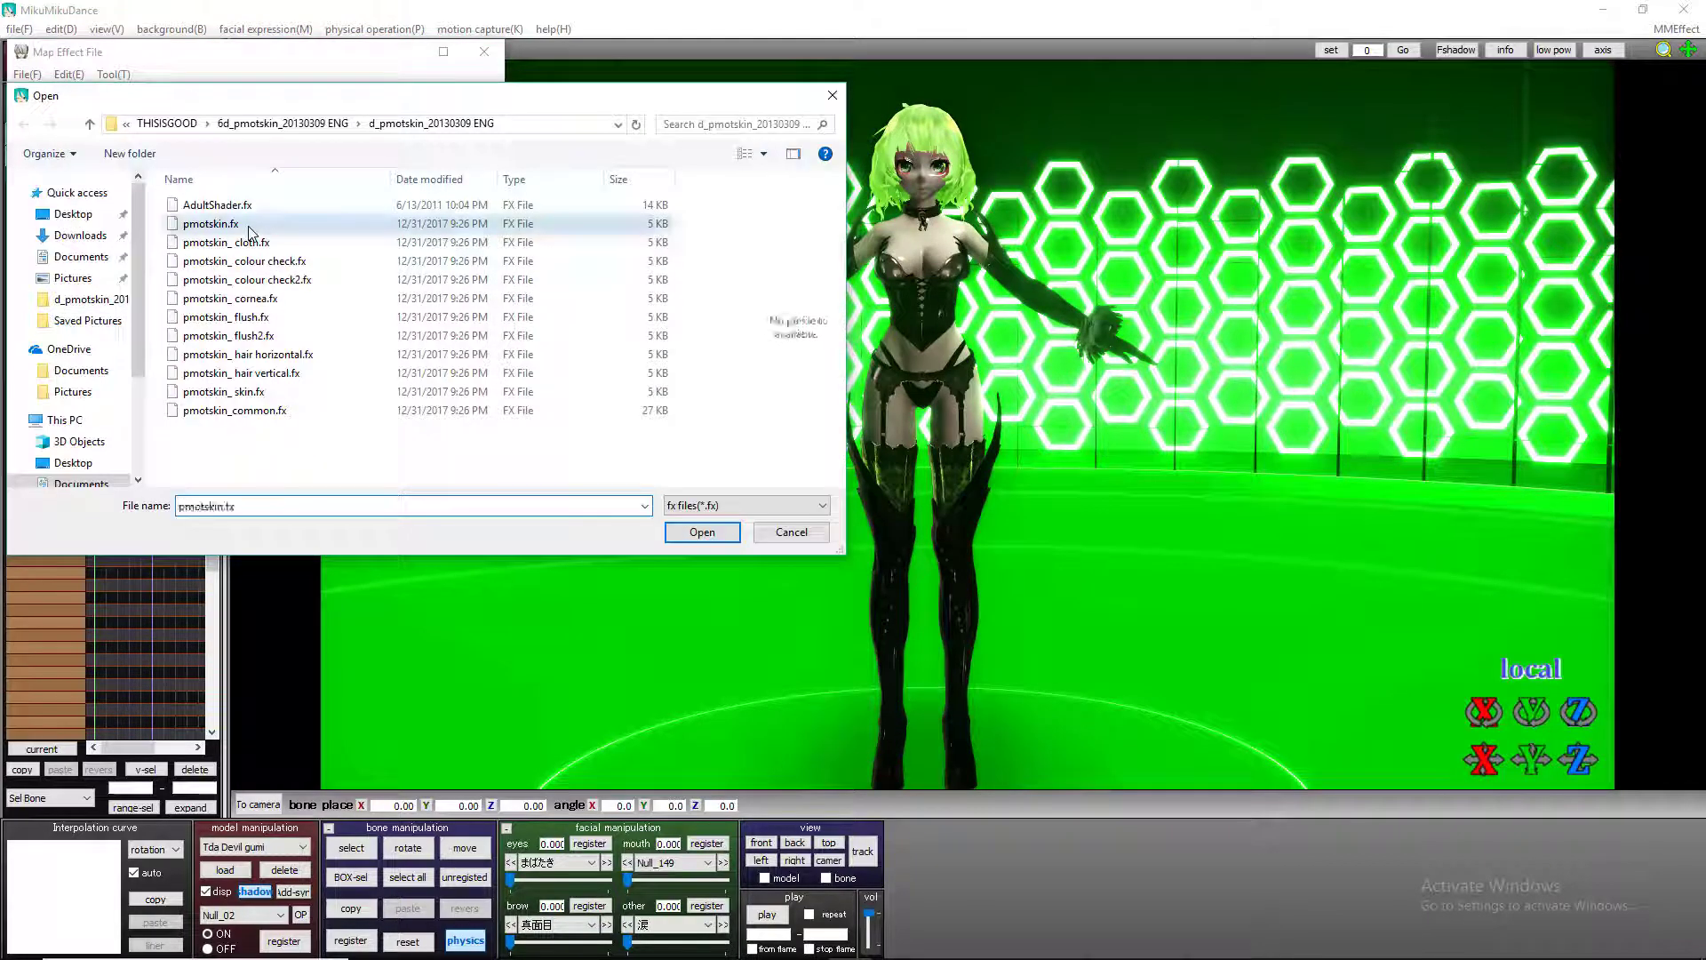
double_click(250, 227)
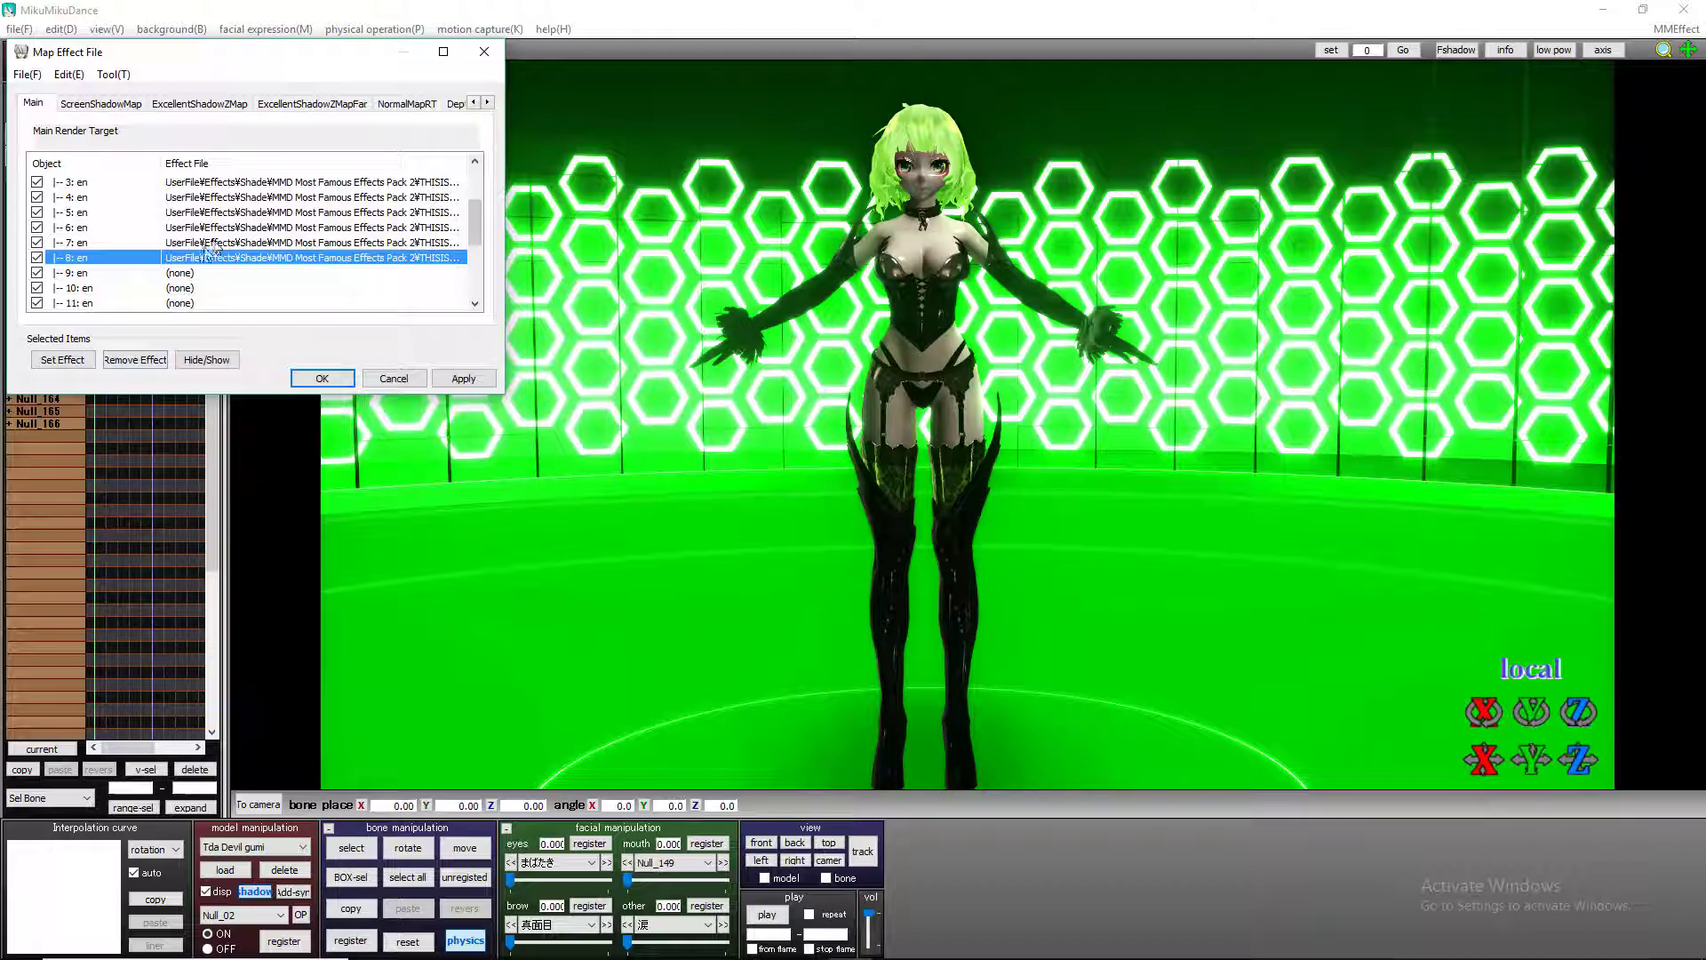
Give materials 9: en and 10: en pmotskin shaders, trying pmotskin_ hair horizontal.fx
double_click(192, 272)
double_click(249, 227)
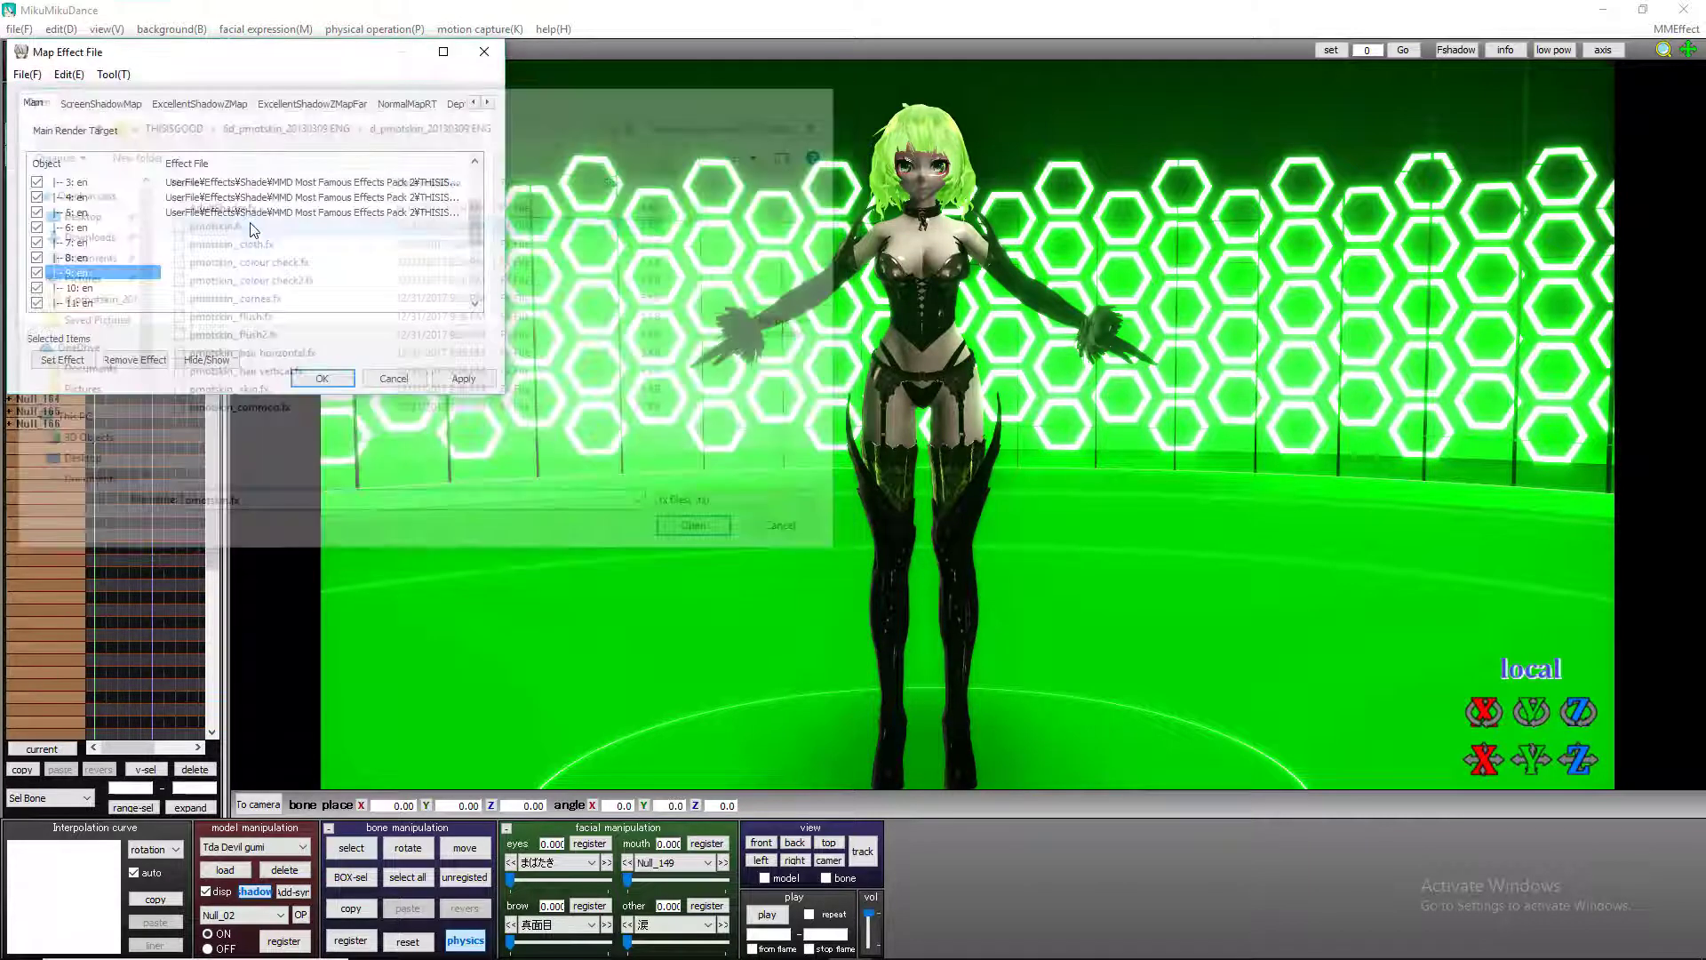
double_click(192, 287)
double_click(222, 230)
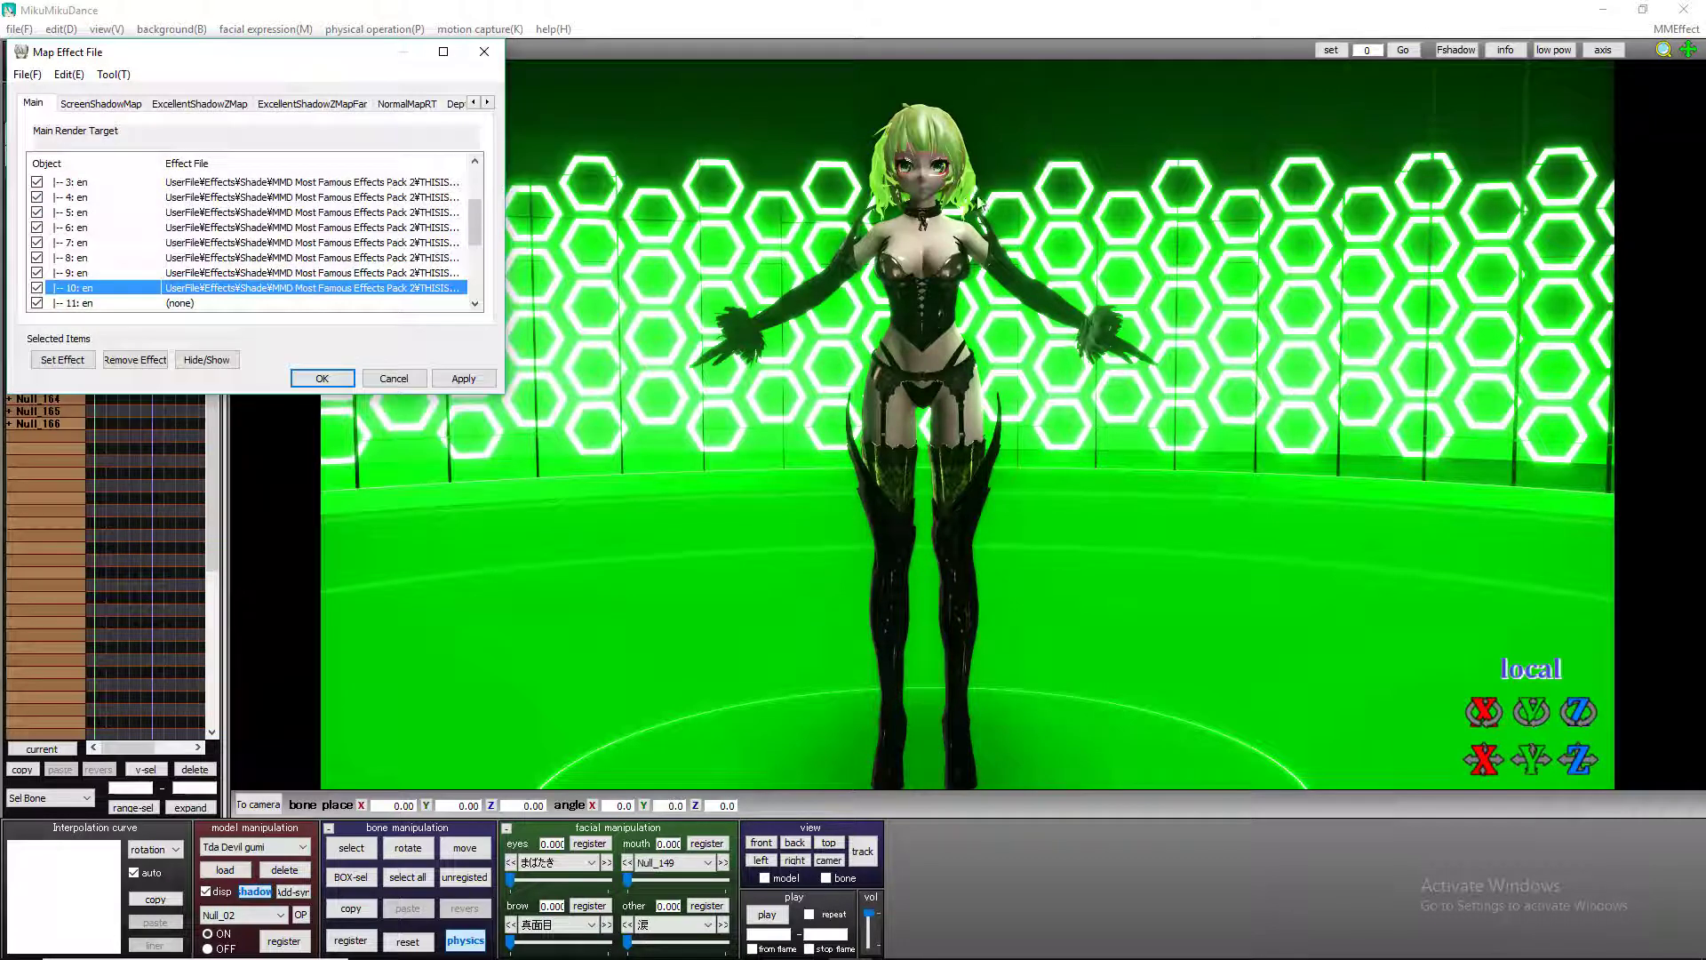
double_click(226, 302)
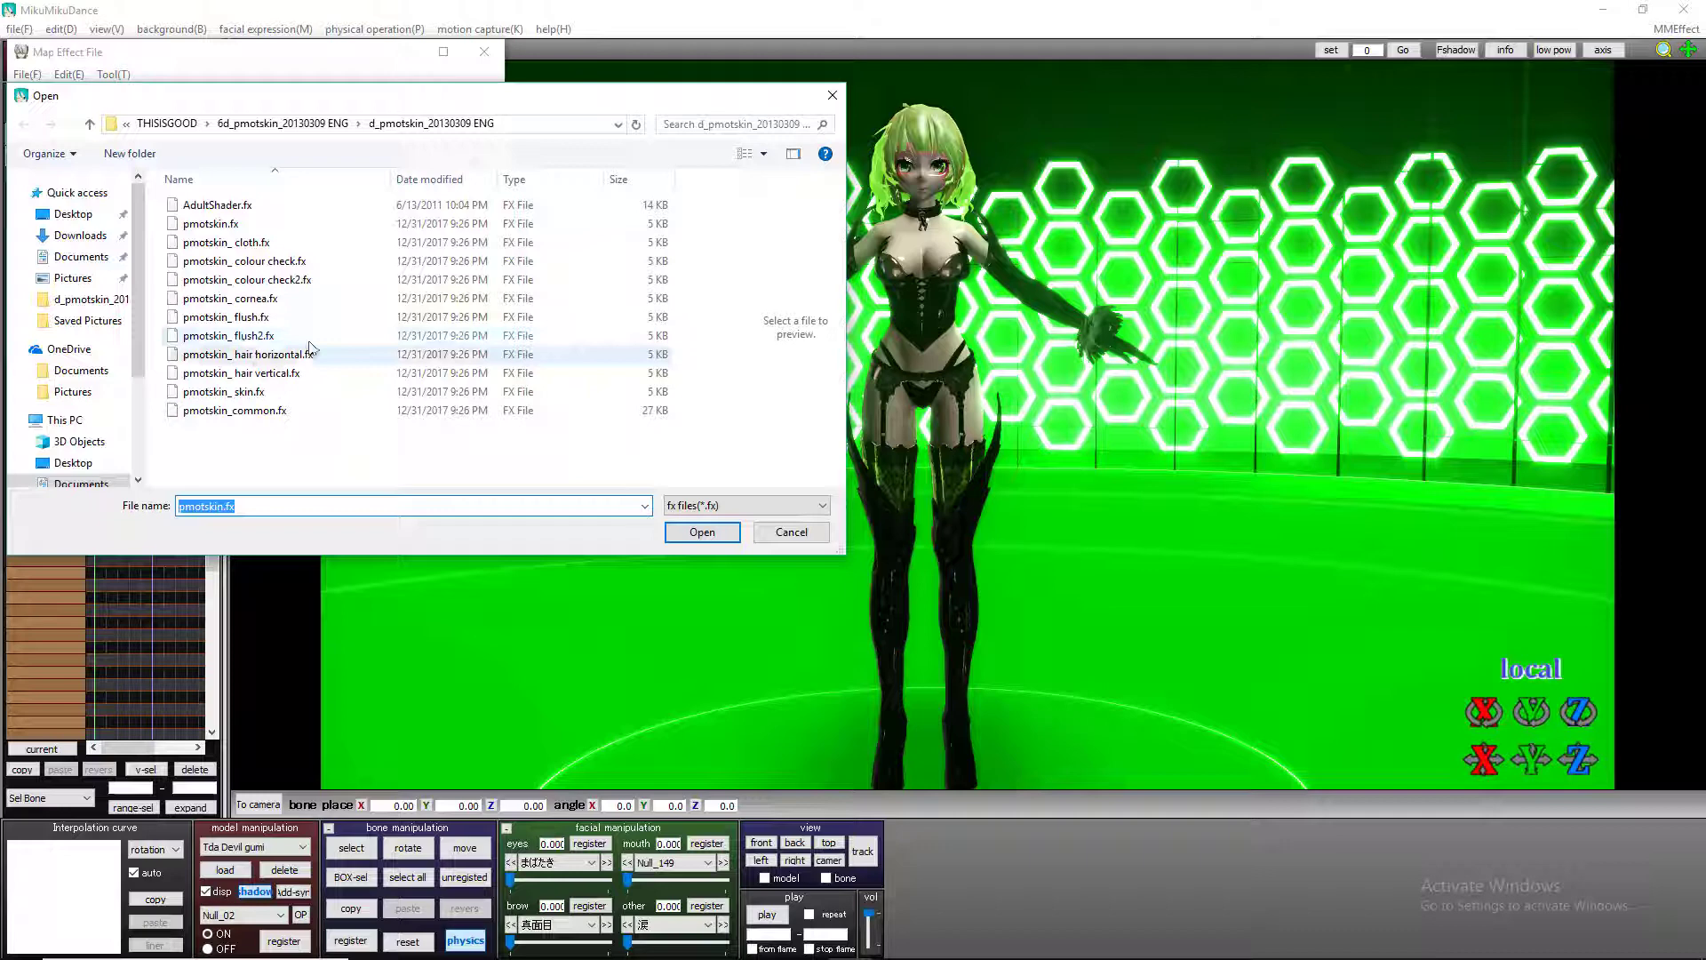
double_click(293, 354)
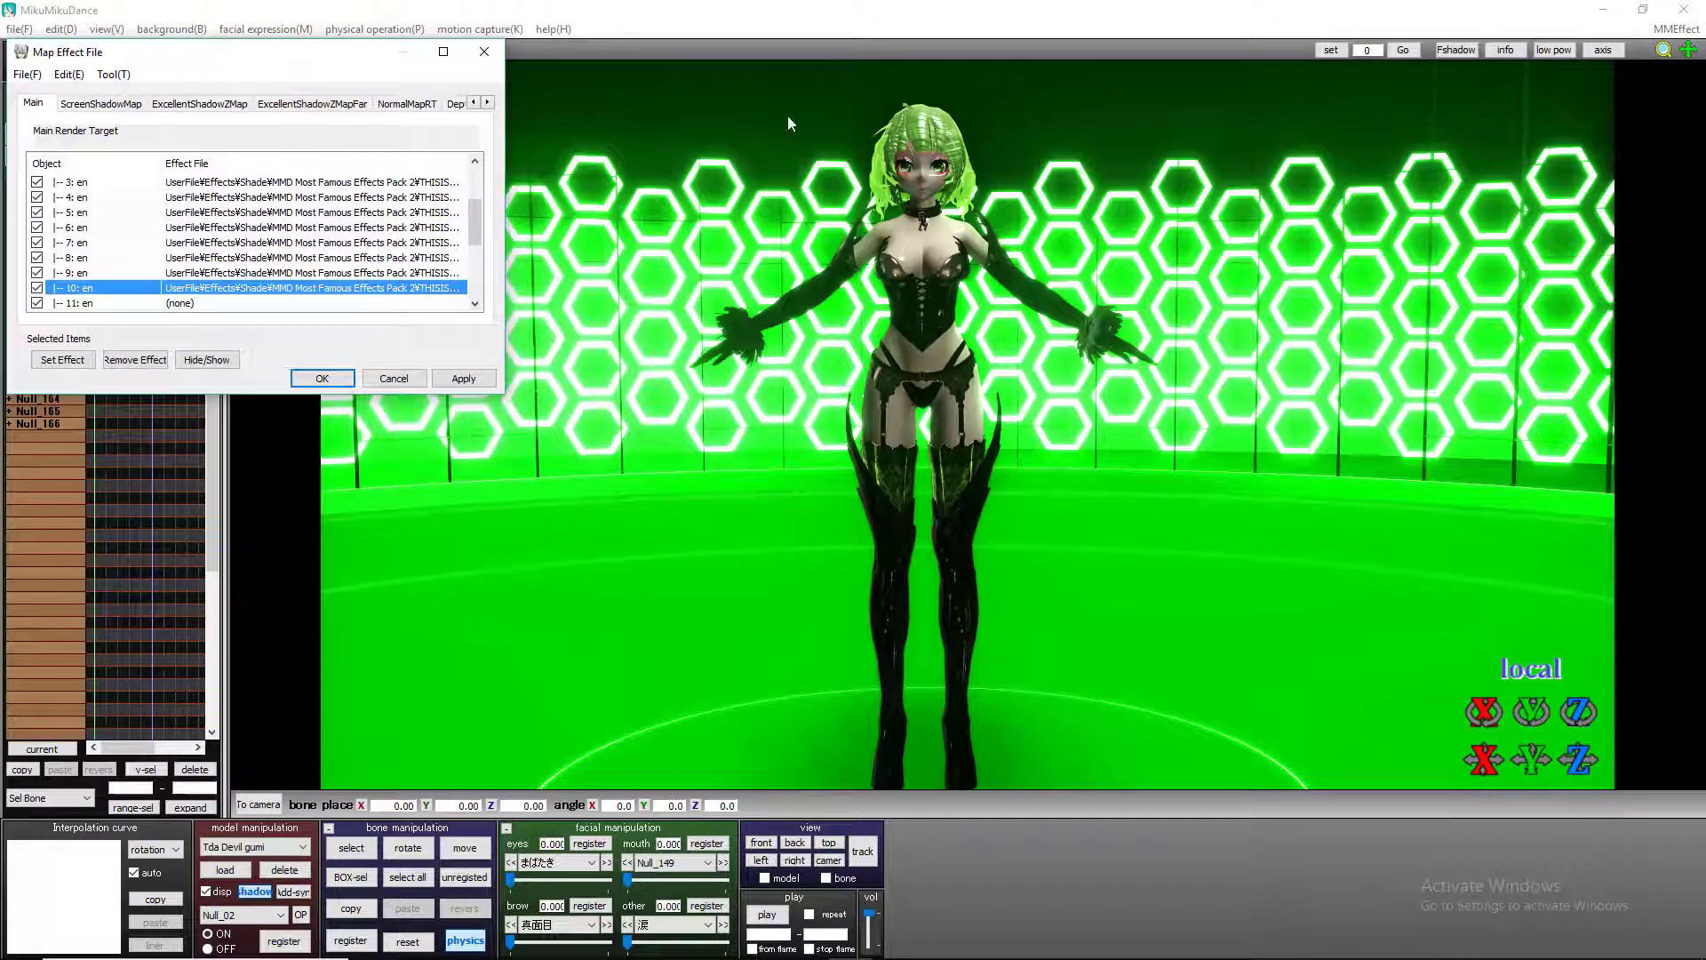
Reassign material 10: en's shader and apply pmotskin.fx to material 11: en
double_click(267, 292)
left_click(284, 382)
double_click(284, 382)
double_click(191, 303)
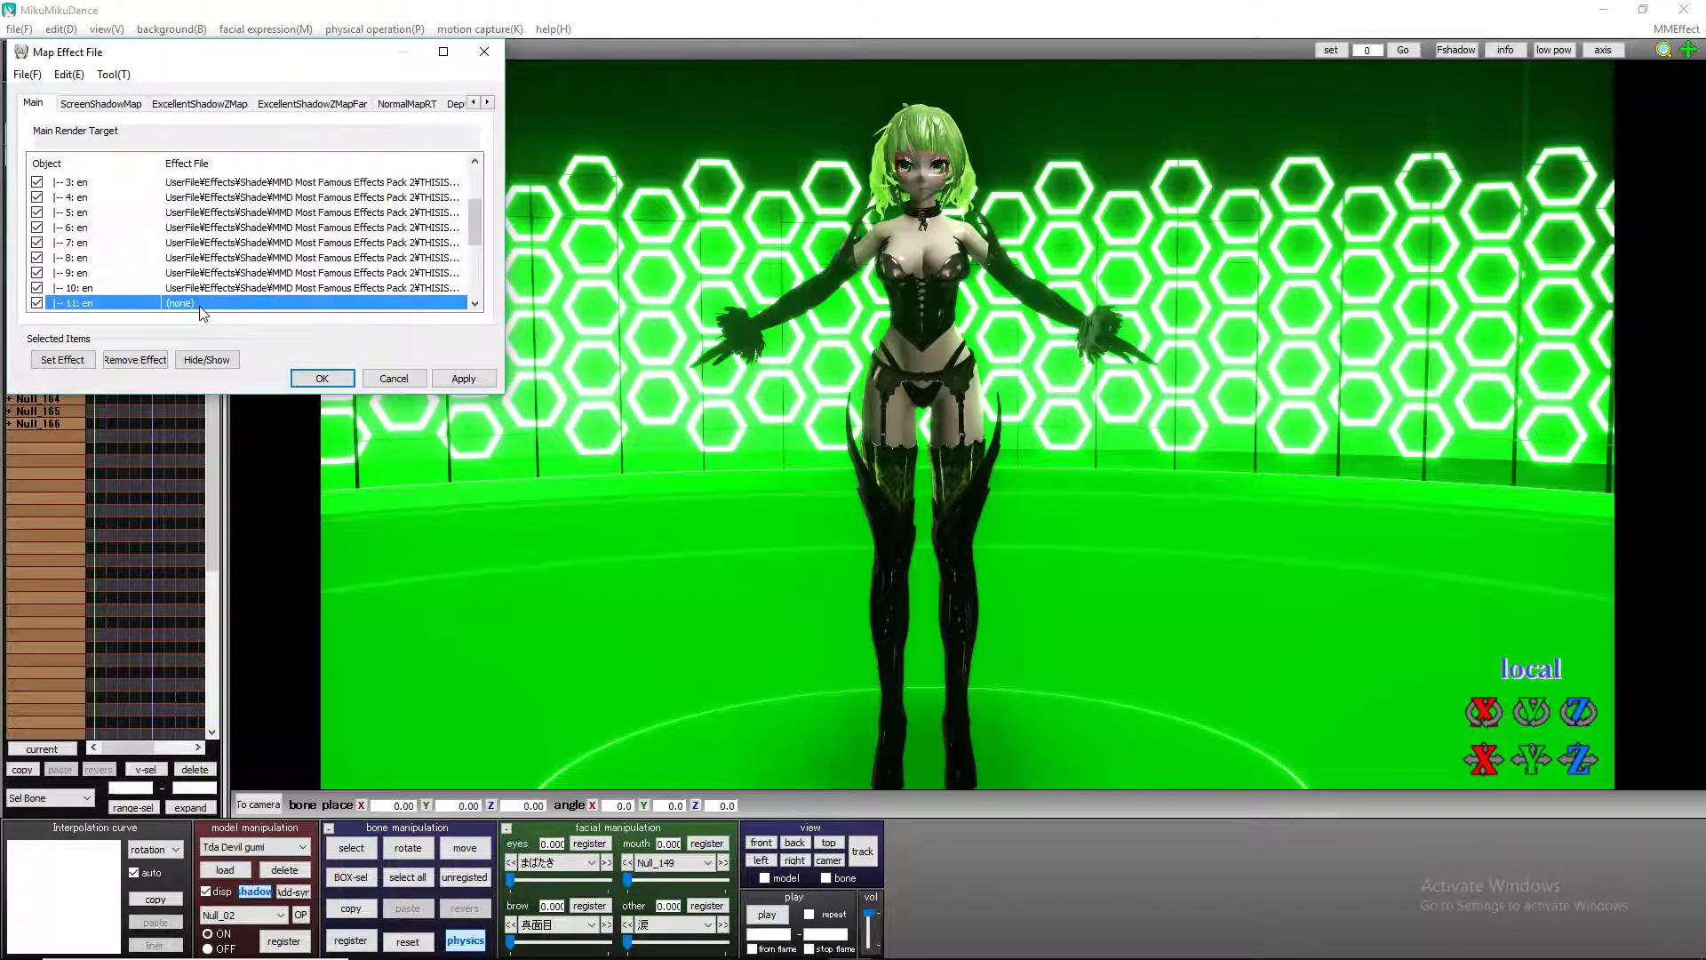
left_click(244, 226)
double_click(246, 229)
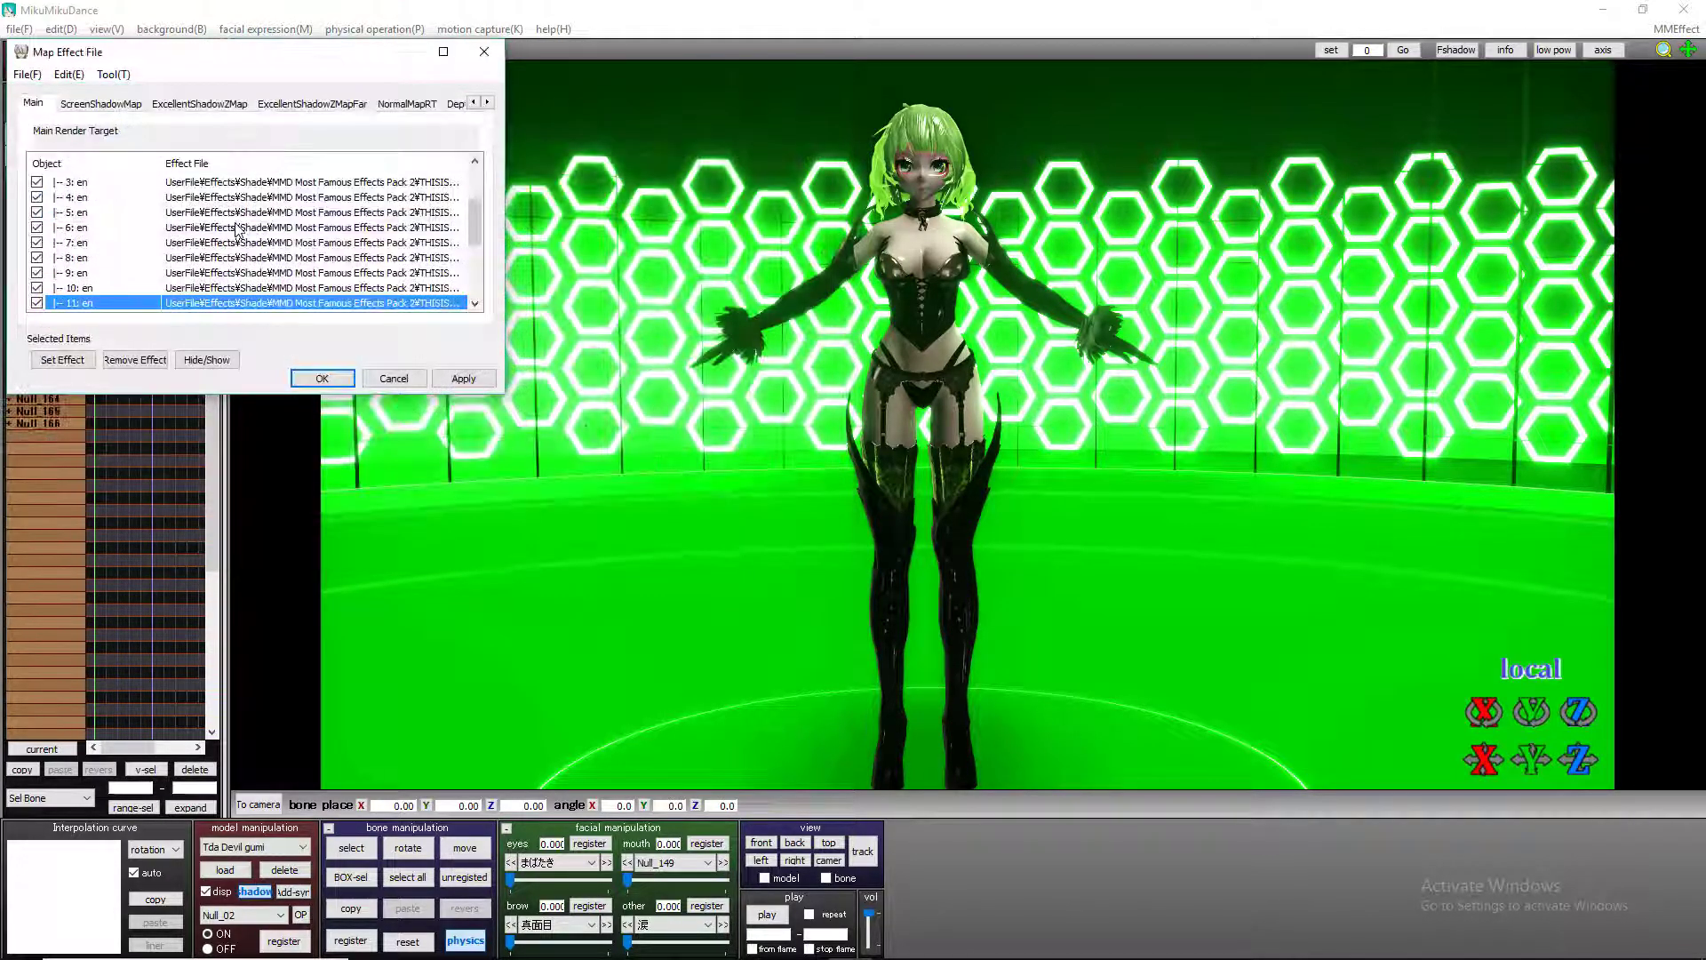
double_click(191, 303)
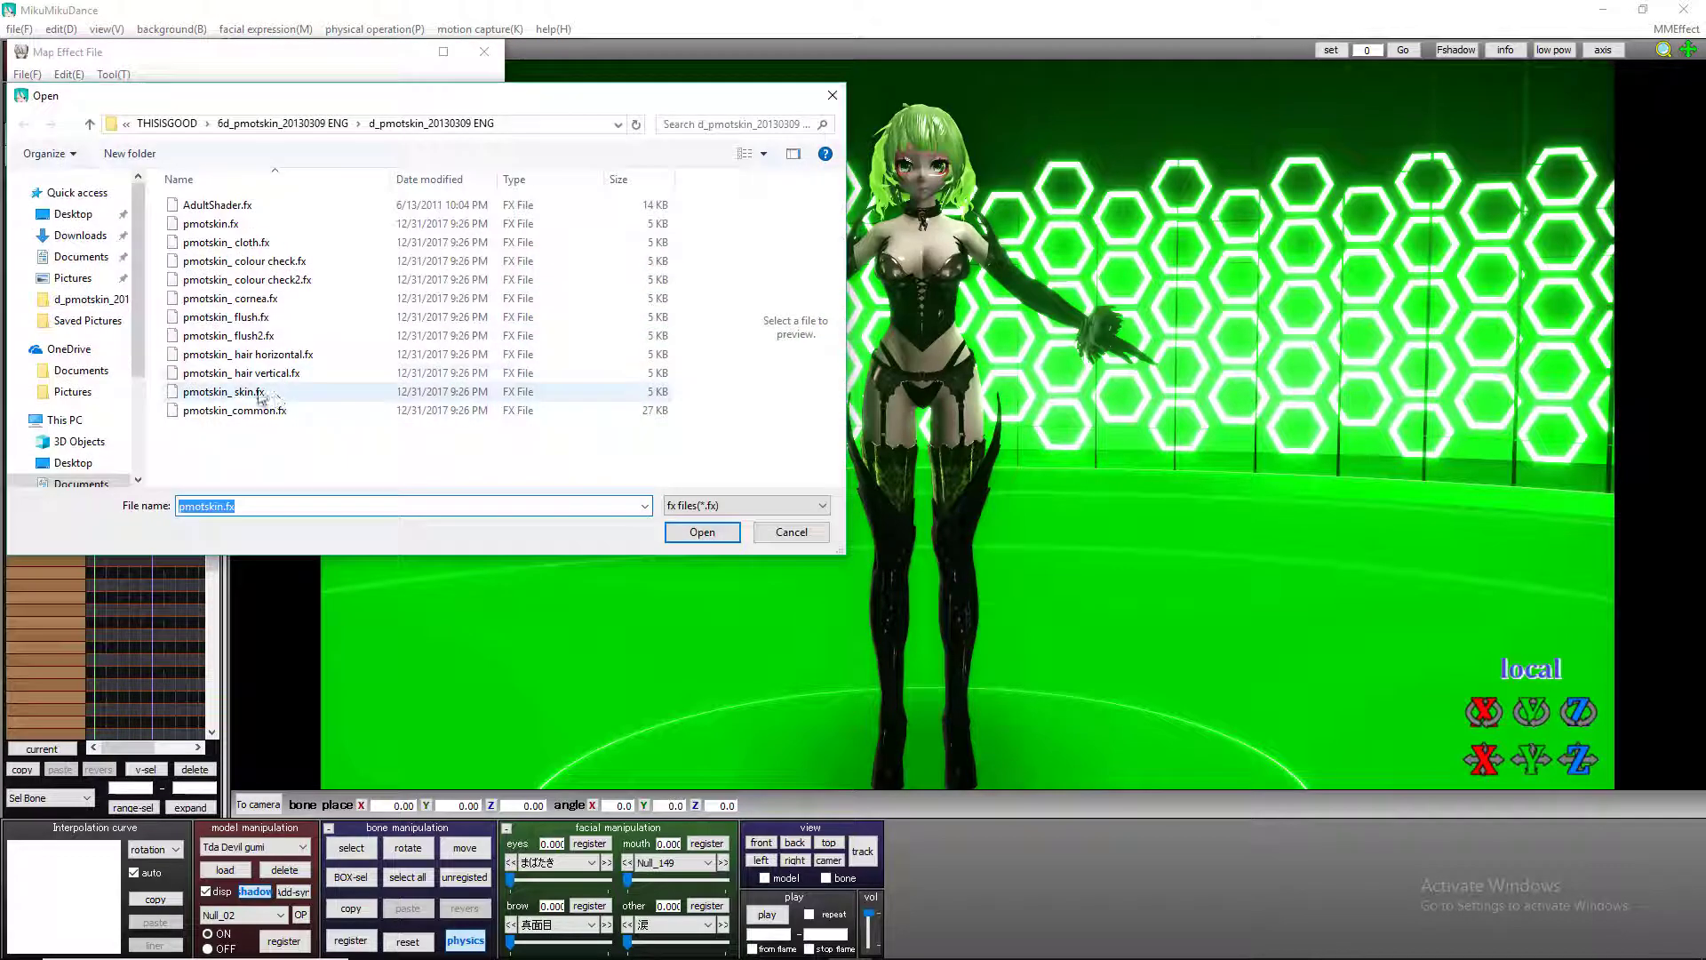
double_click(273, 374)
Assign pmotskin.fx to rows 12, 13, 14 and 15
left_click(253, 256)
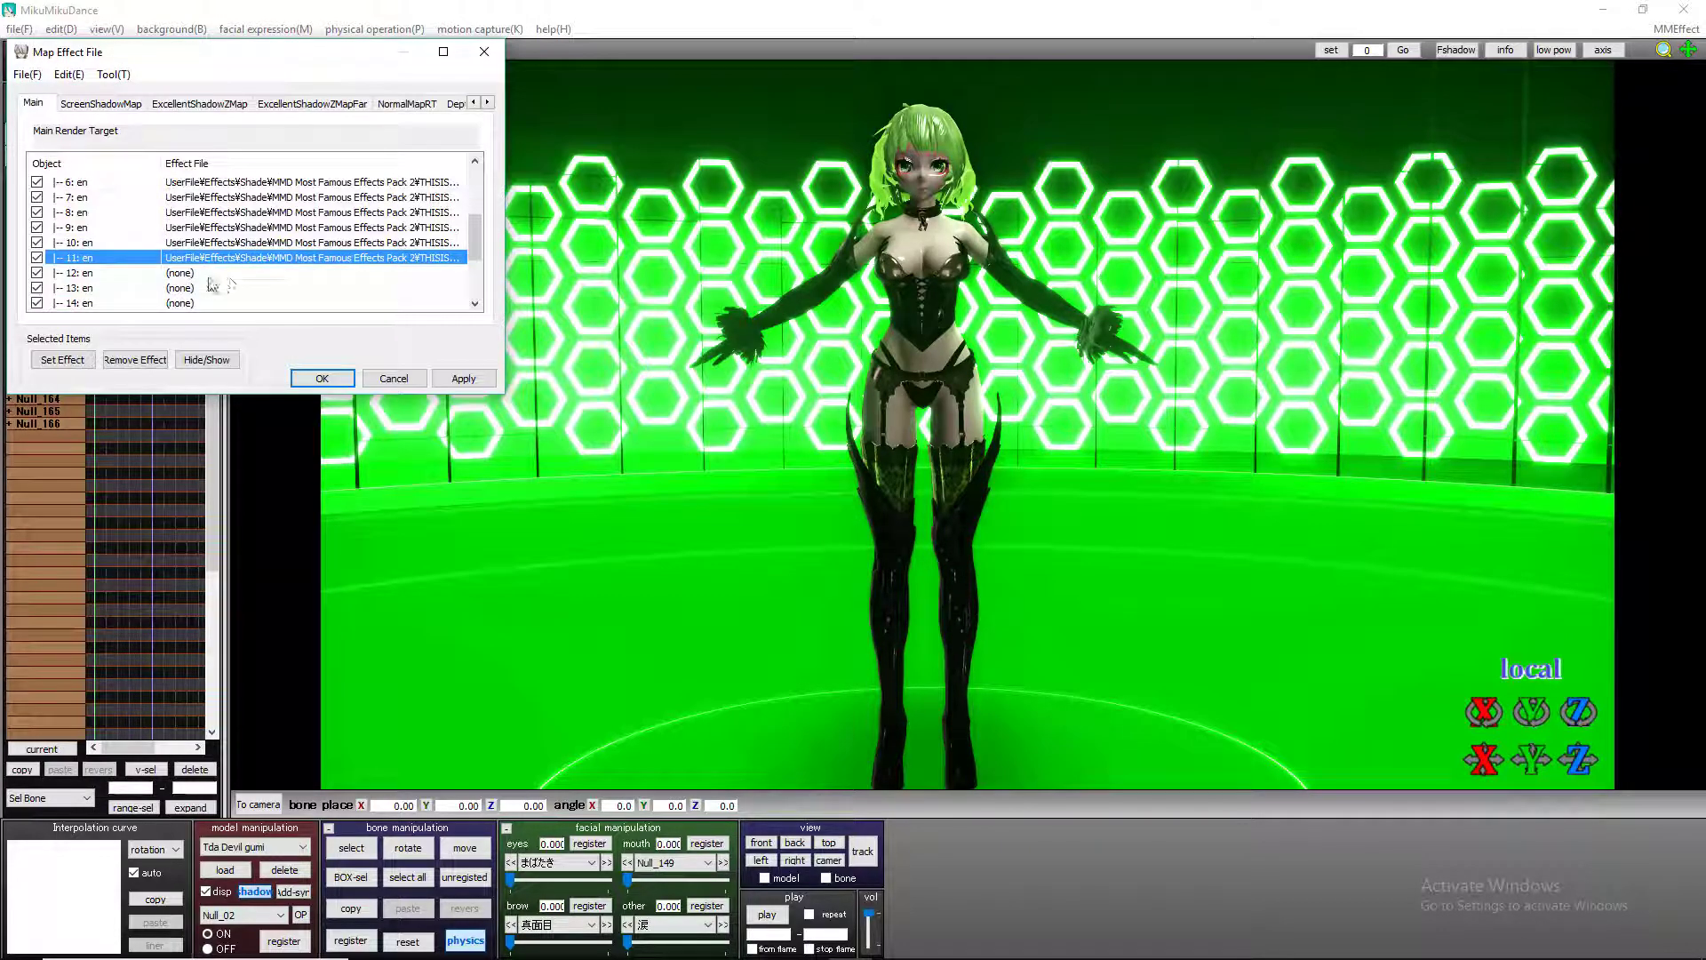
double_click(254, 272, "shift")
double_click(247, 225)
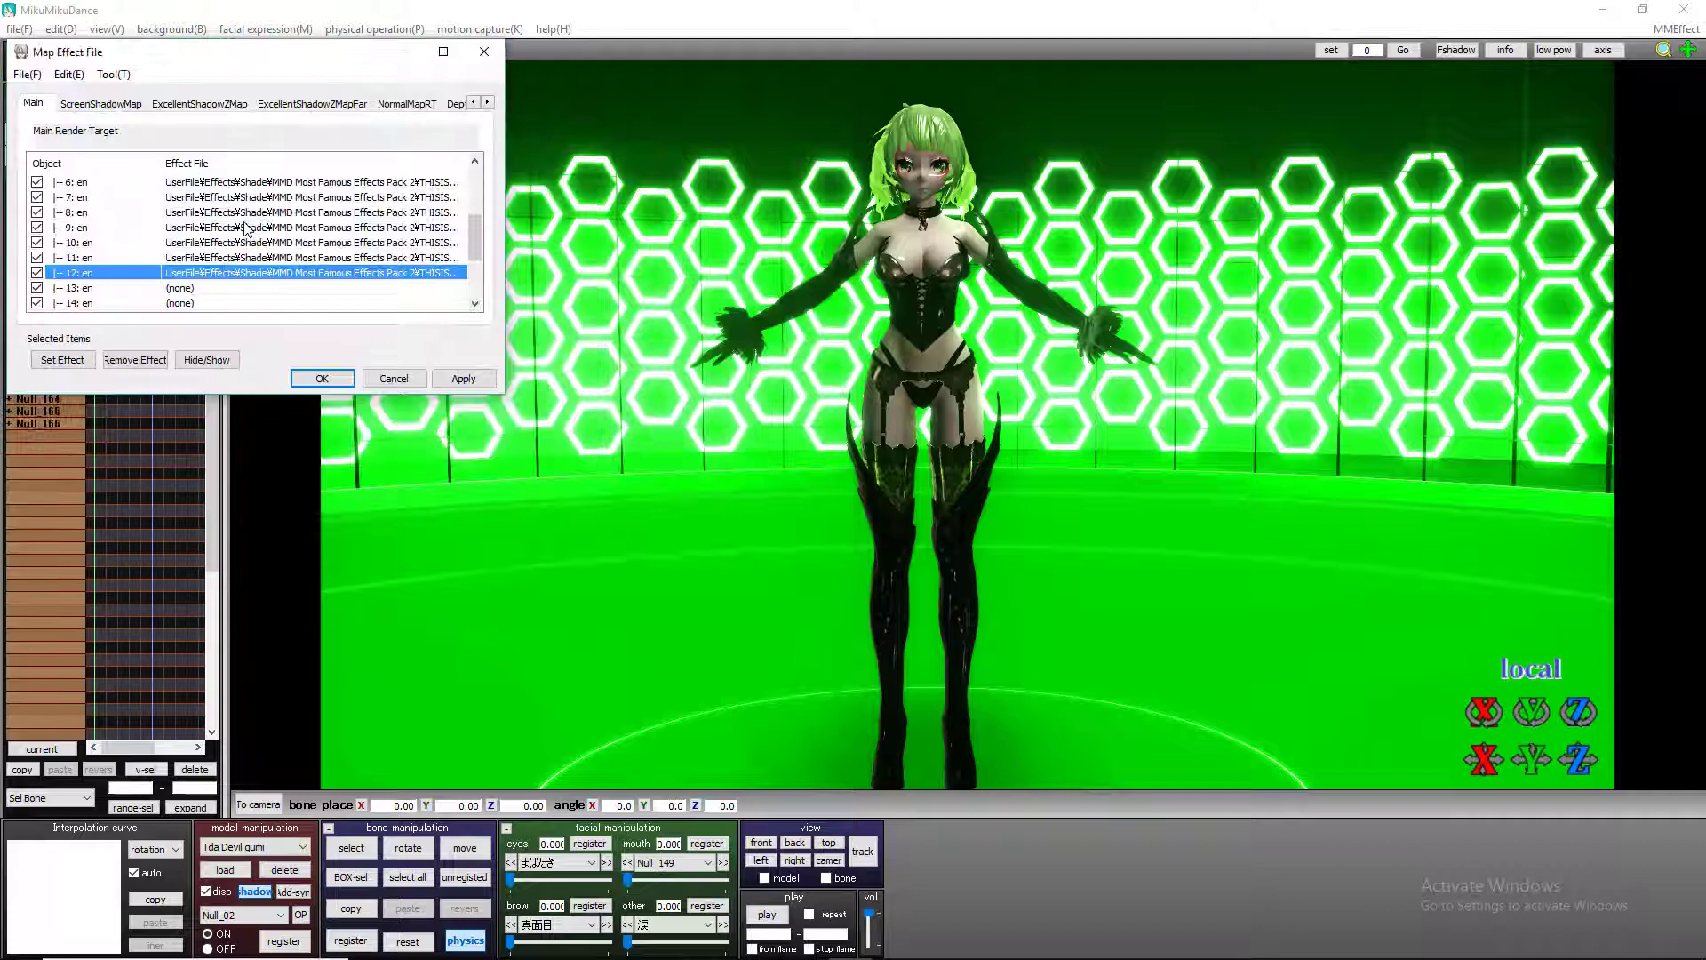
double_click(254, 287)
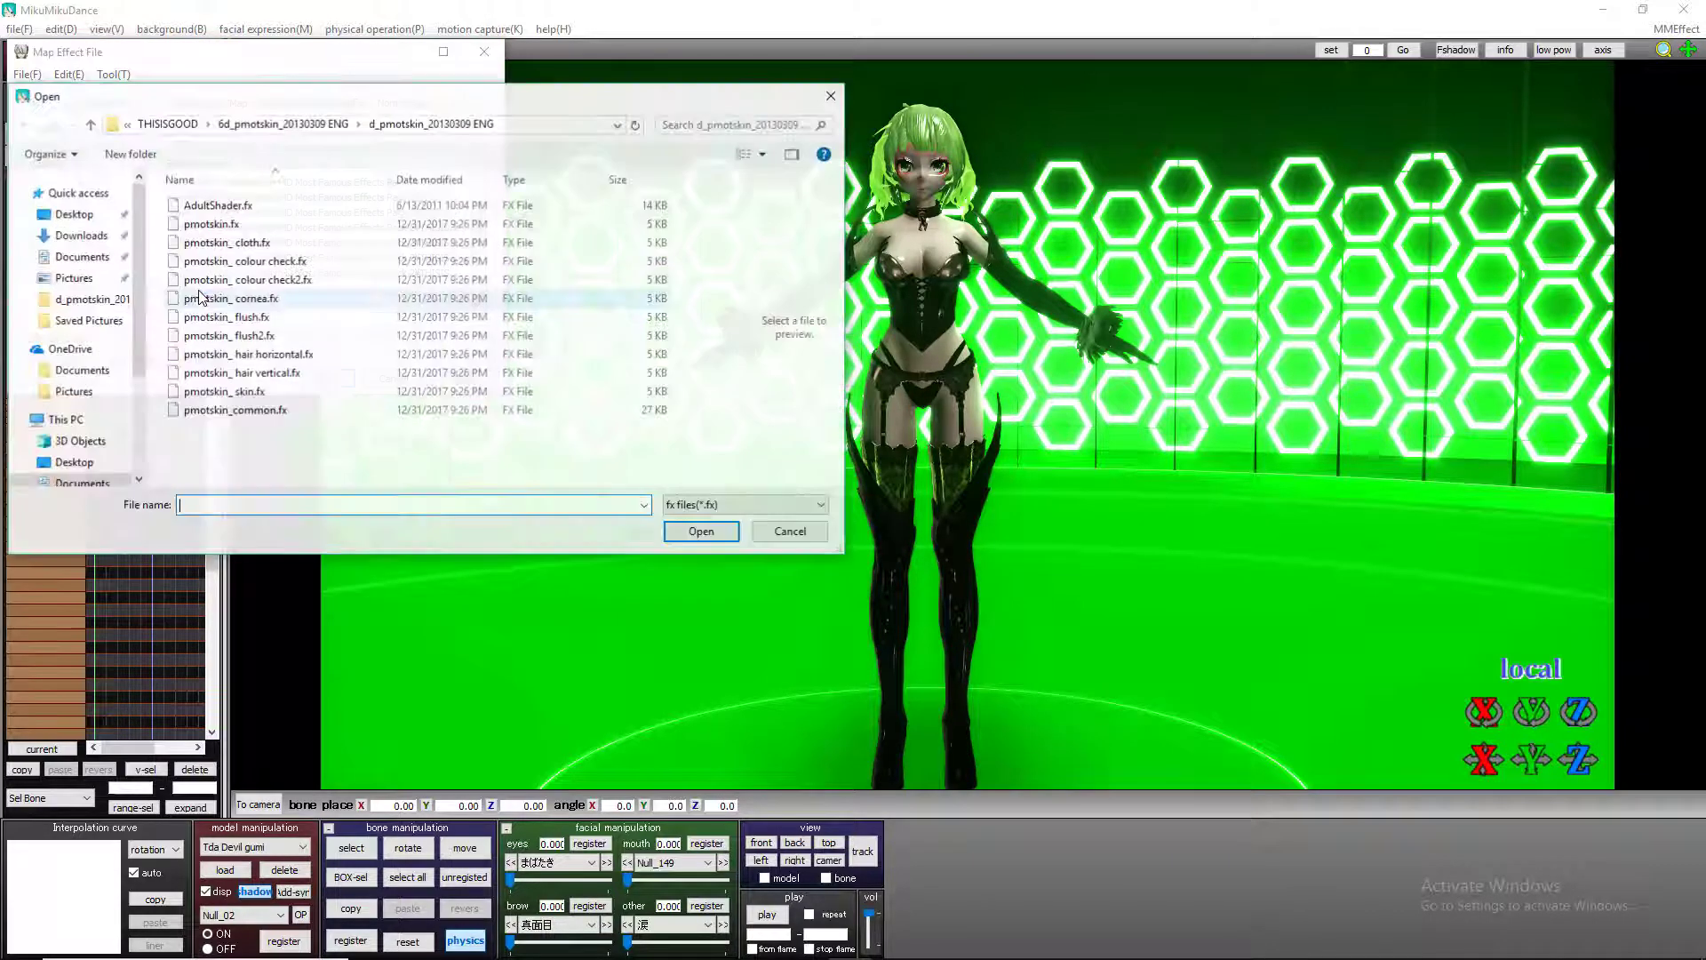
double_click(233, 230)
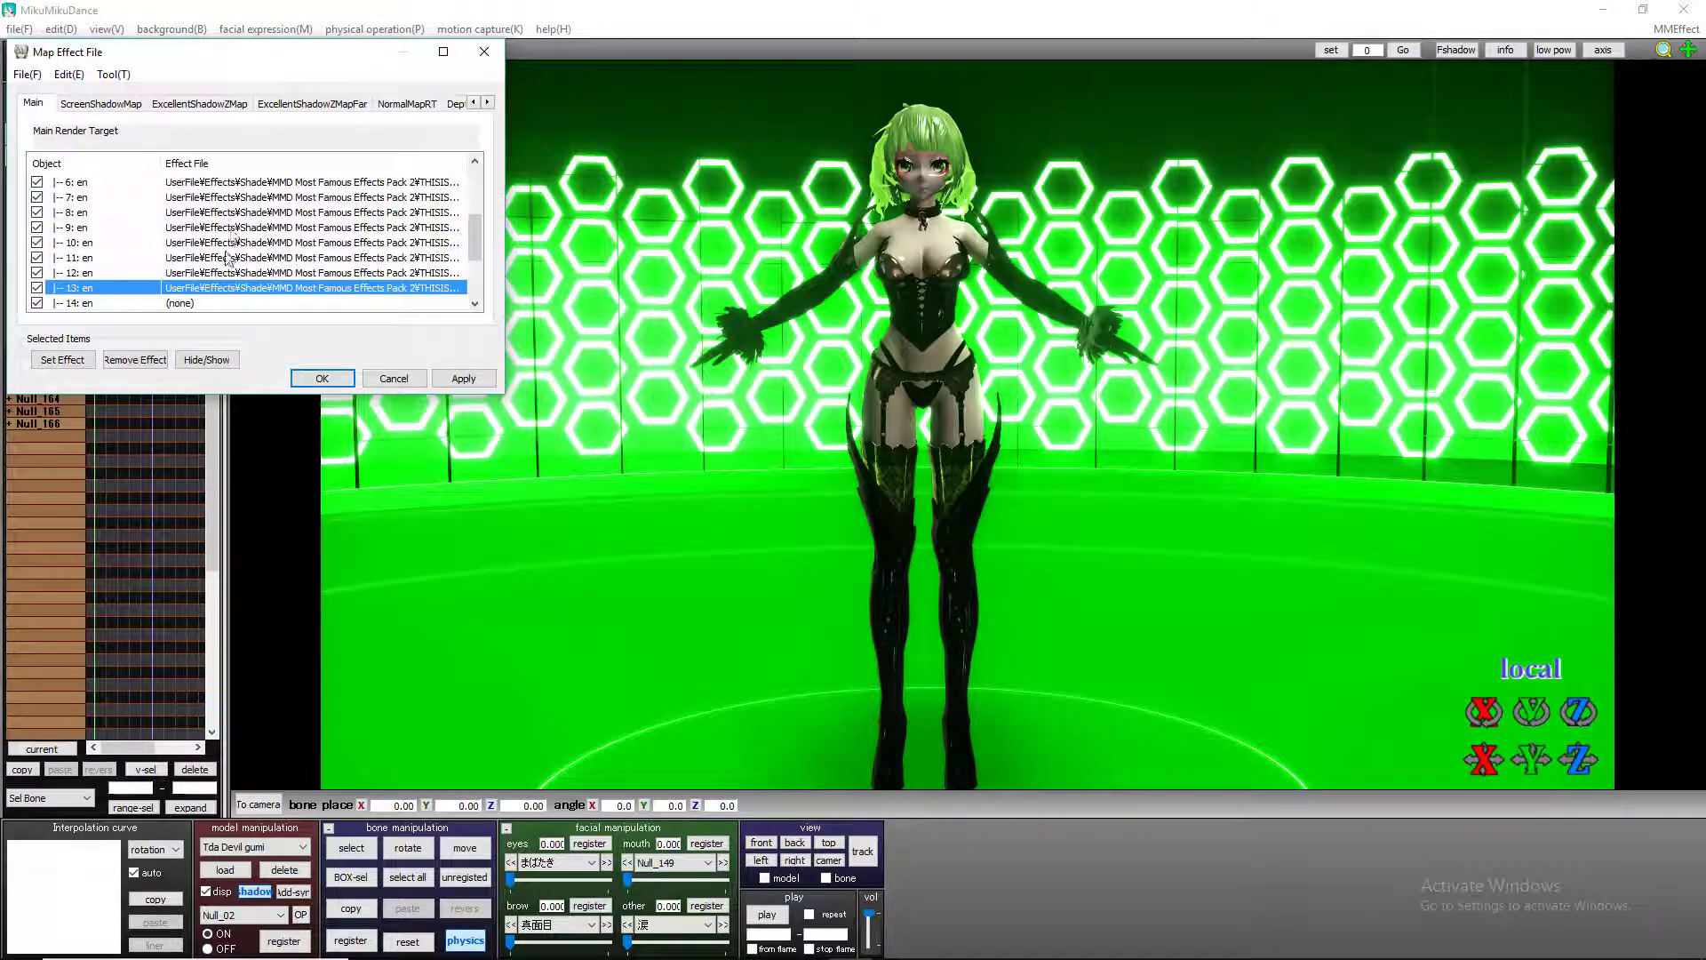
scroll(229, 257, "down", 1)
double_click(228, 258)
left_click(228, 228)
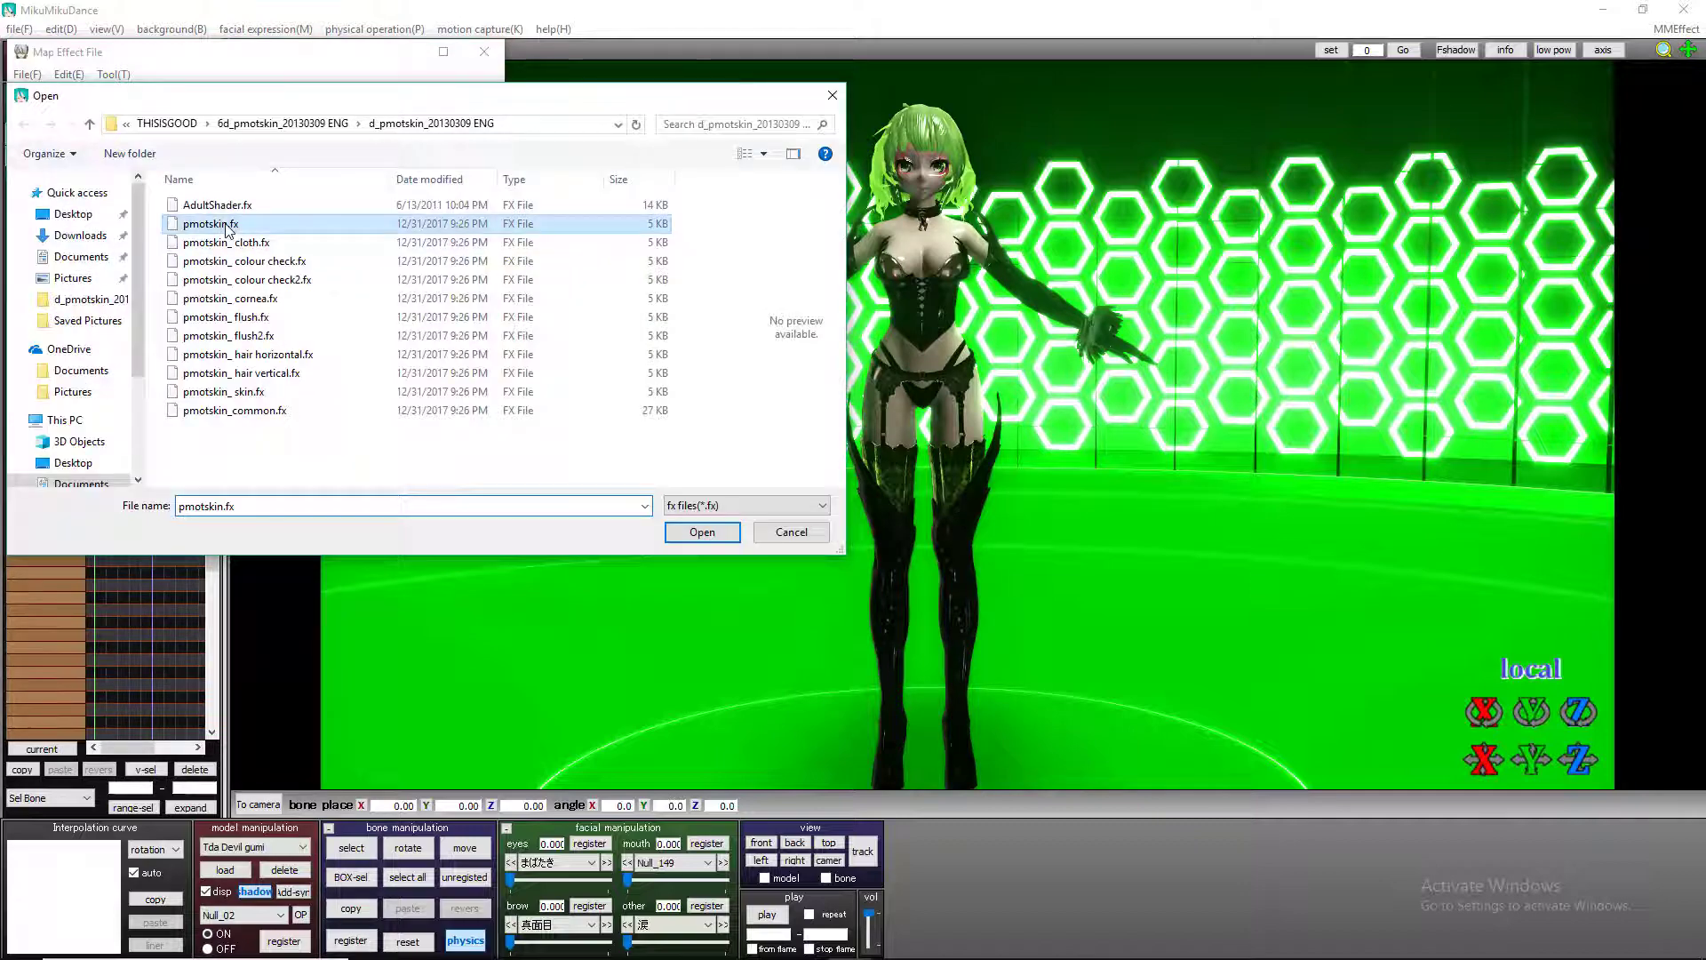
double_click(228, 224)
double_click(222, 272)
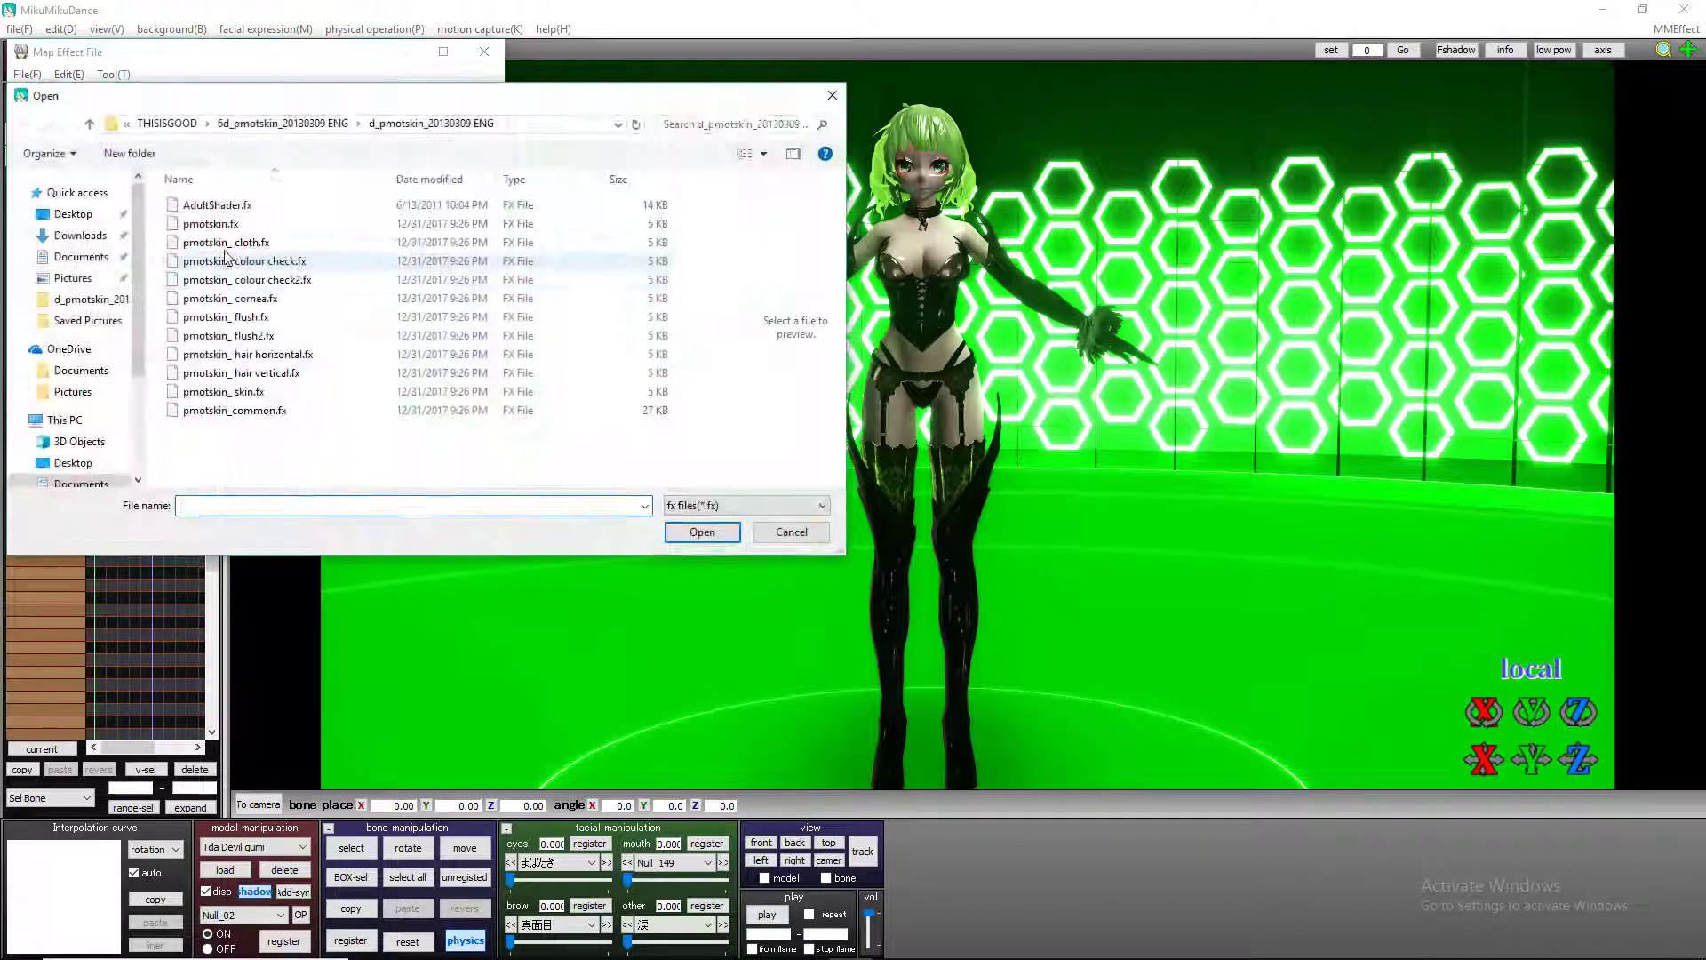
left_click(229, 227)
double_click(229, 227)
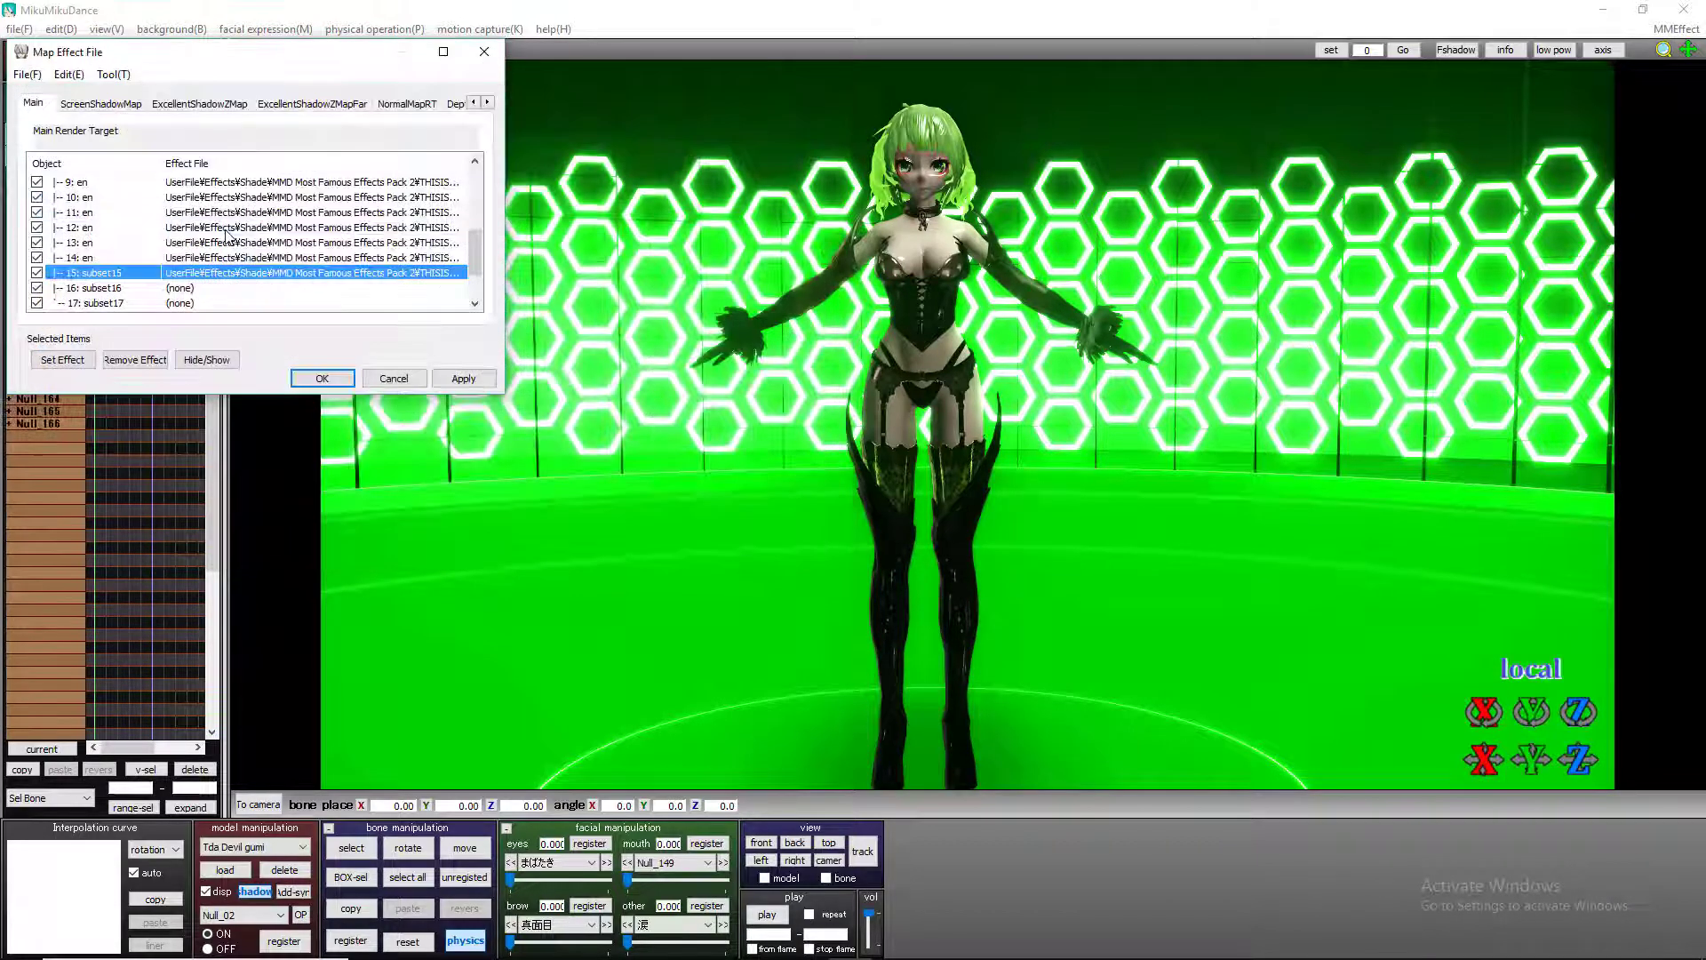
Give subset16 a pmotskin shader, reselecting the file once
double_click(169, 286)
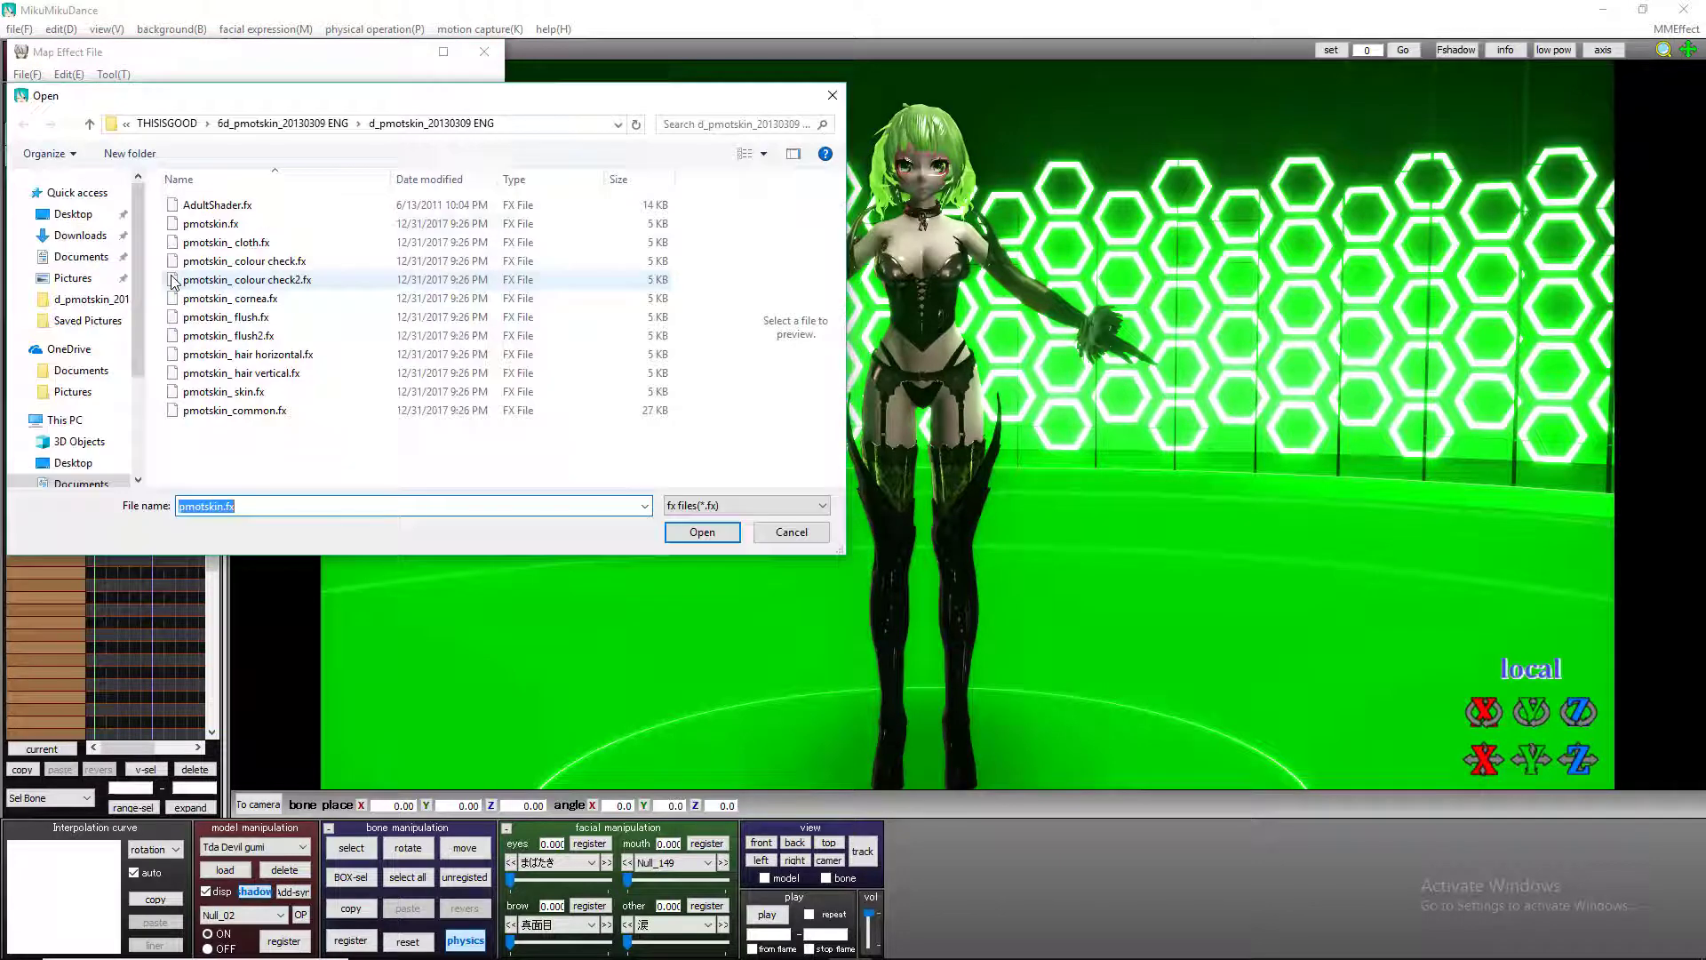
left_click(222, 214)
double_click(222, 213)
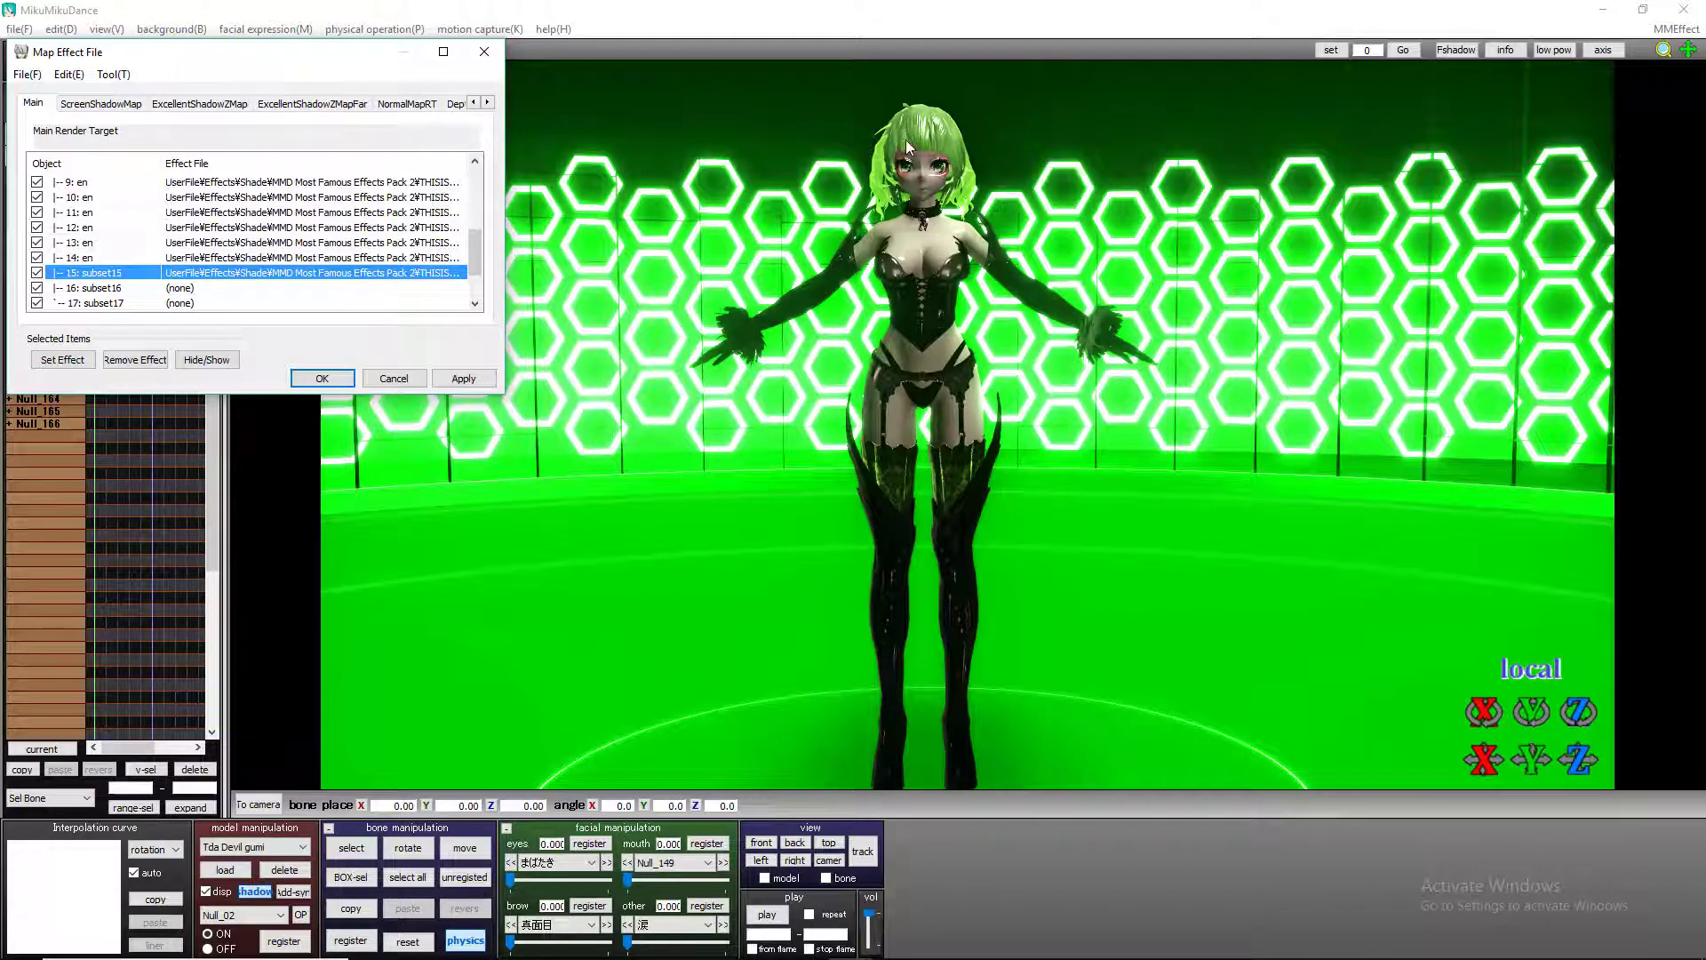
scroll(221, 296, "down", 1)
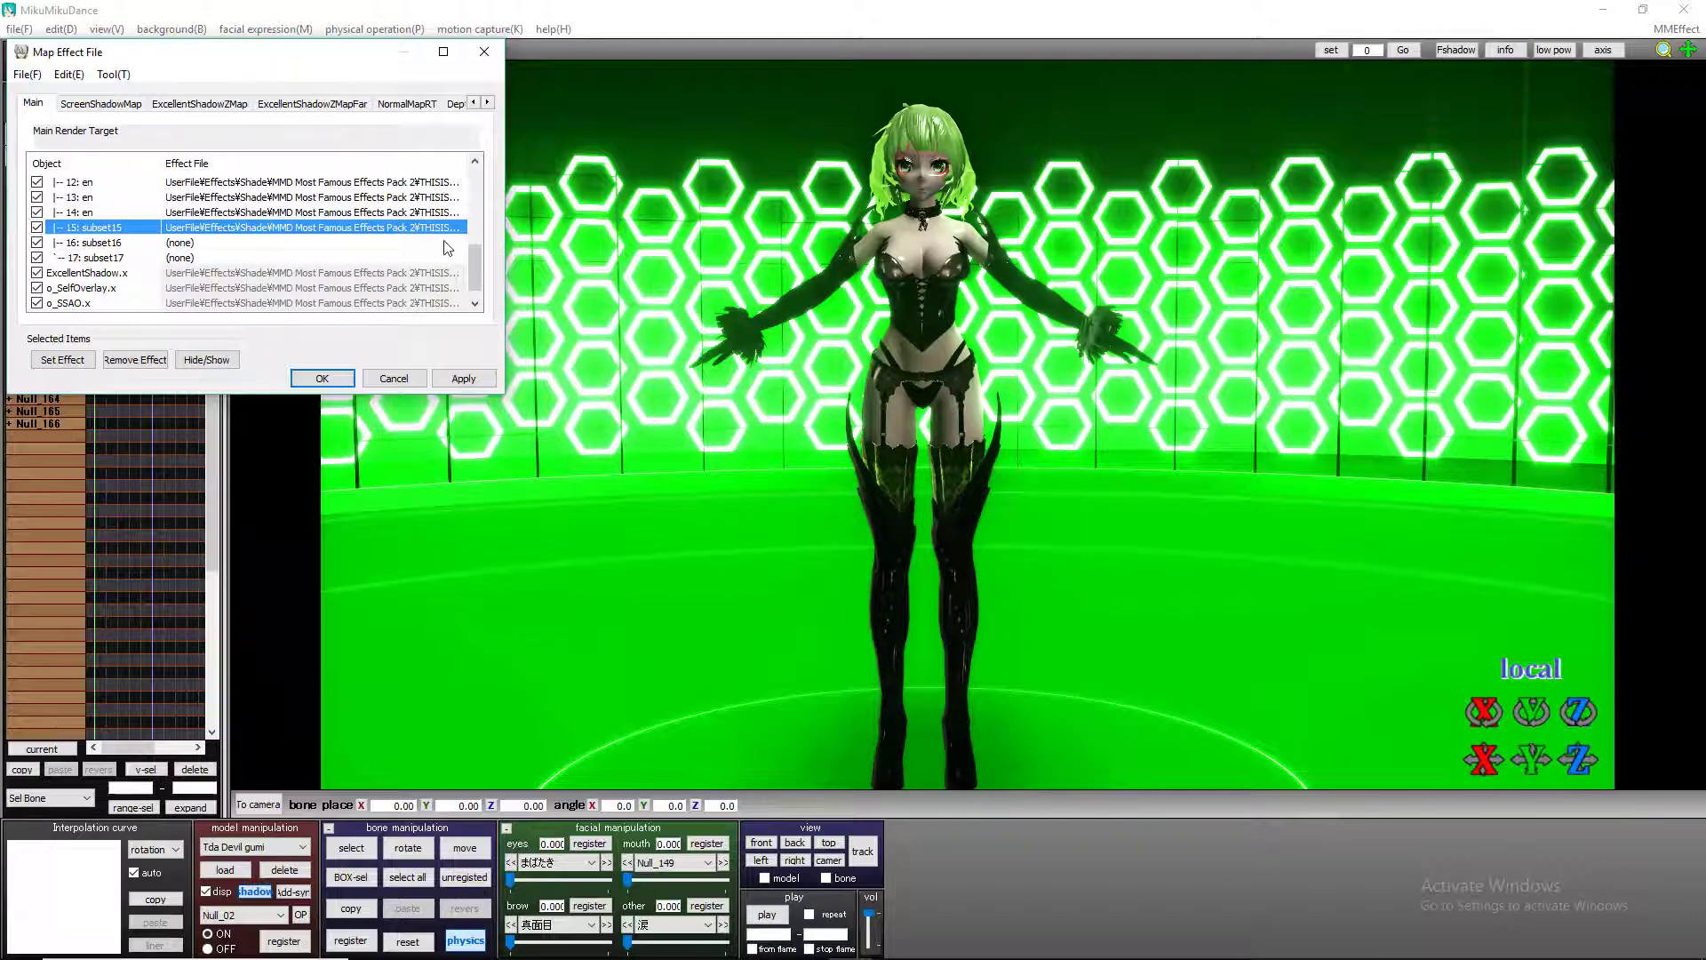
double_click(198, 246)
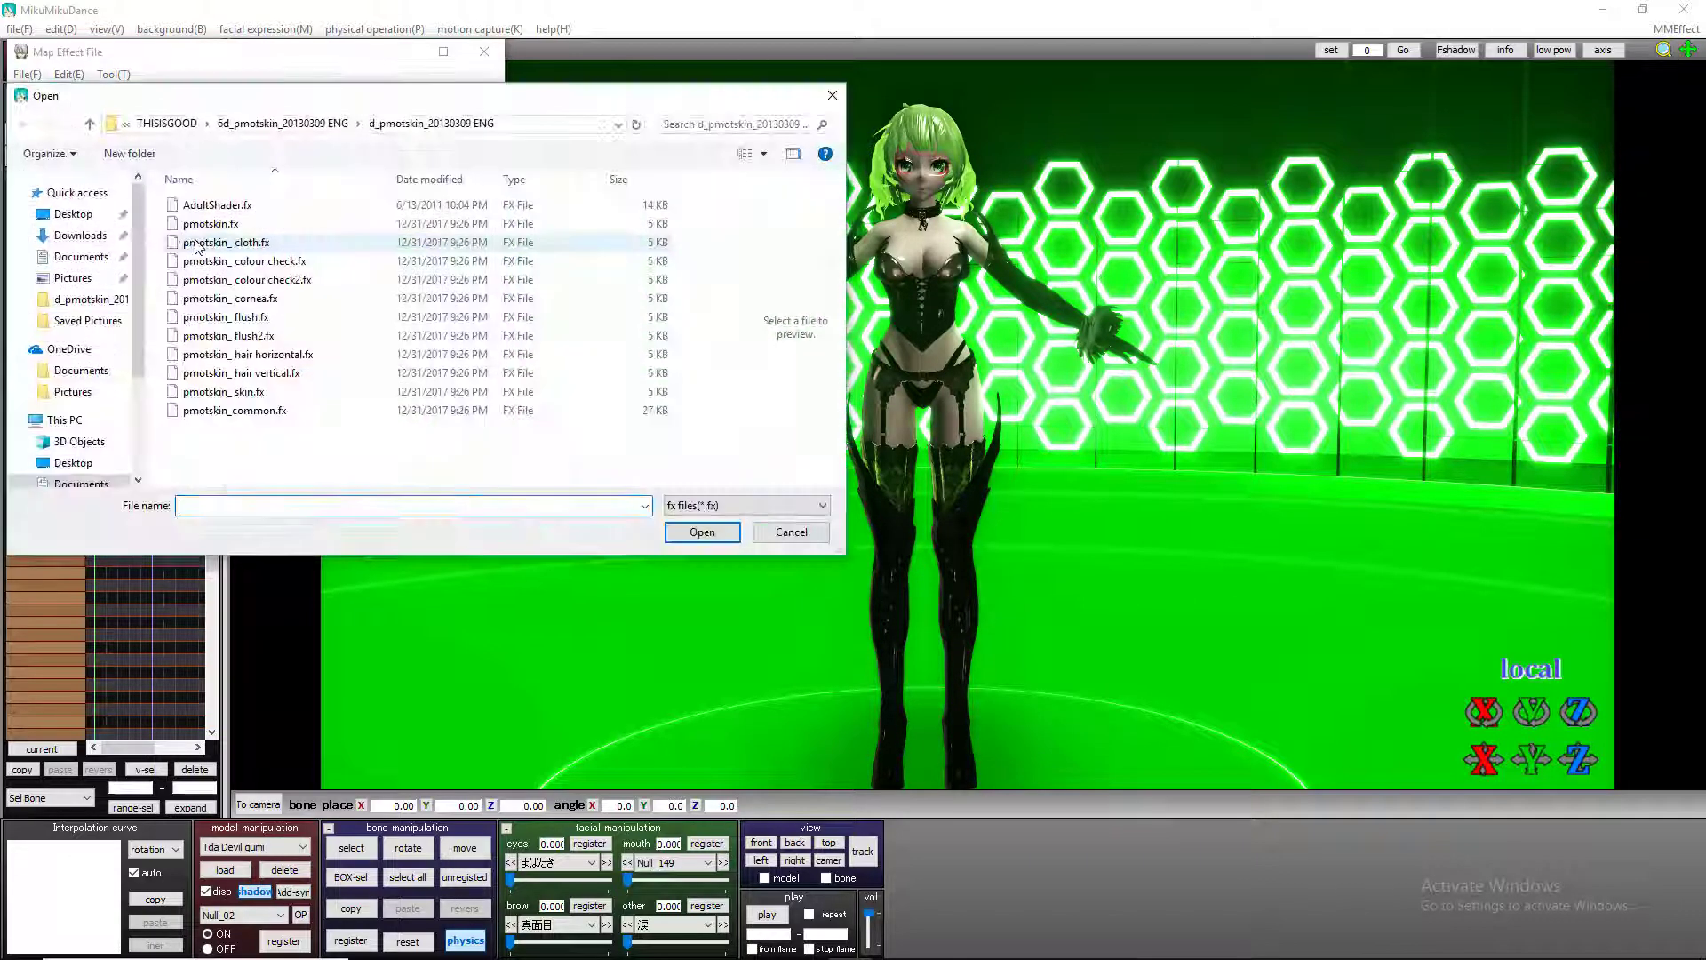
double_click(235, 229)
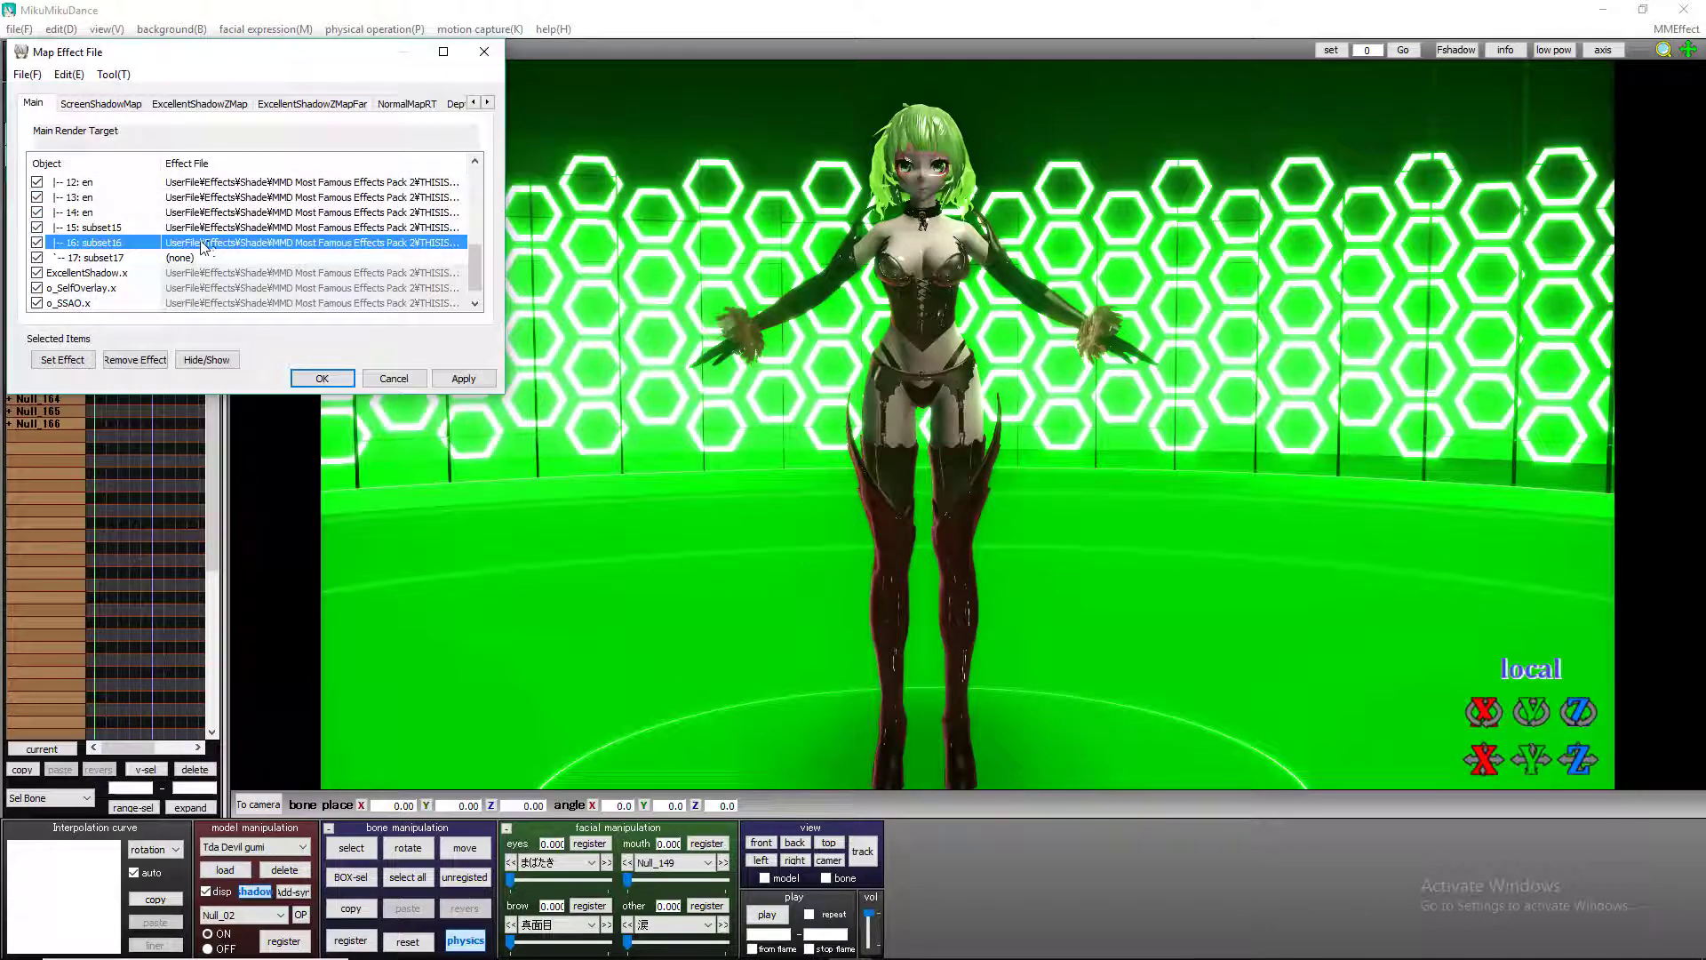
double_click(203, 245)
double_click(247, 216)
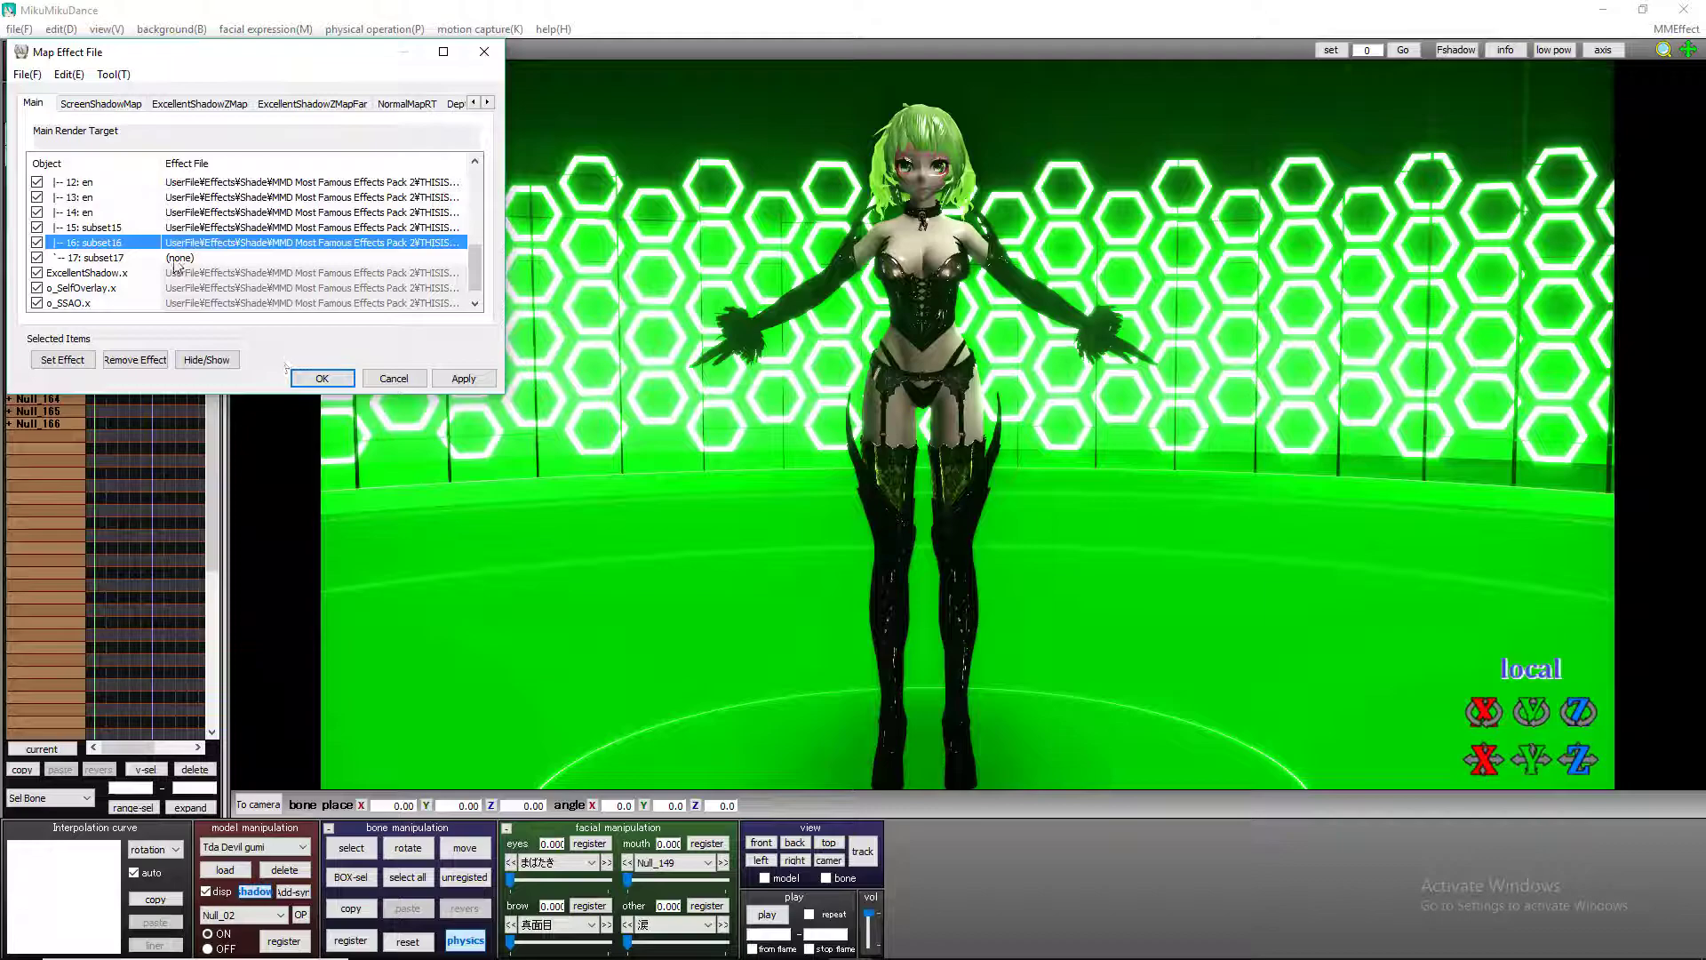
Assign pmotskin_hair vertical.fx to subset17
double_click(177, 259)
double_click(223, 229)
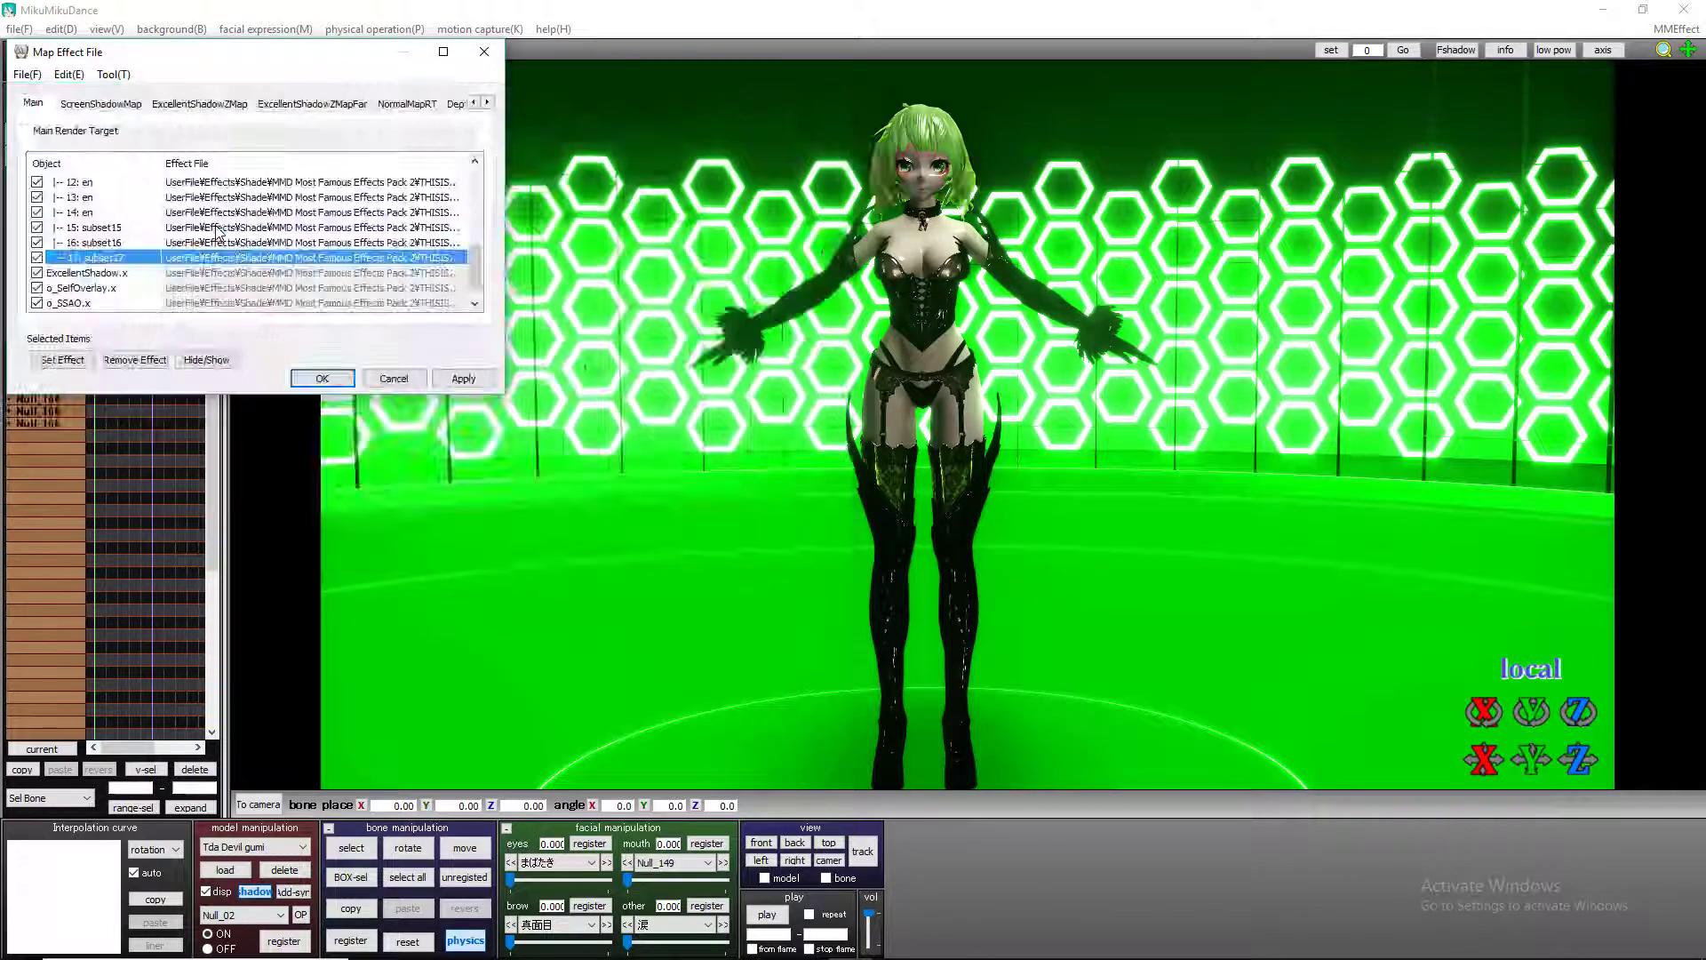
double_click(216, 260)
double_click(262, 375)
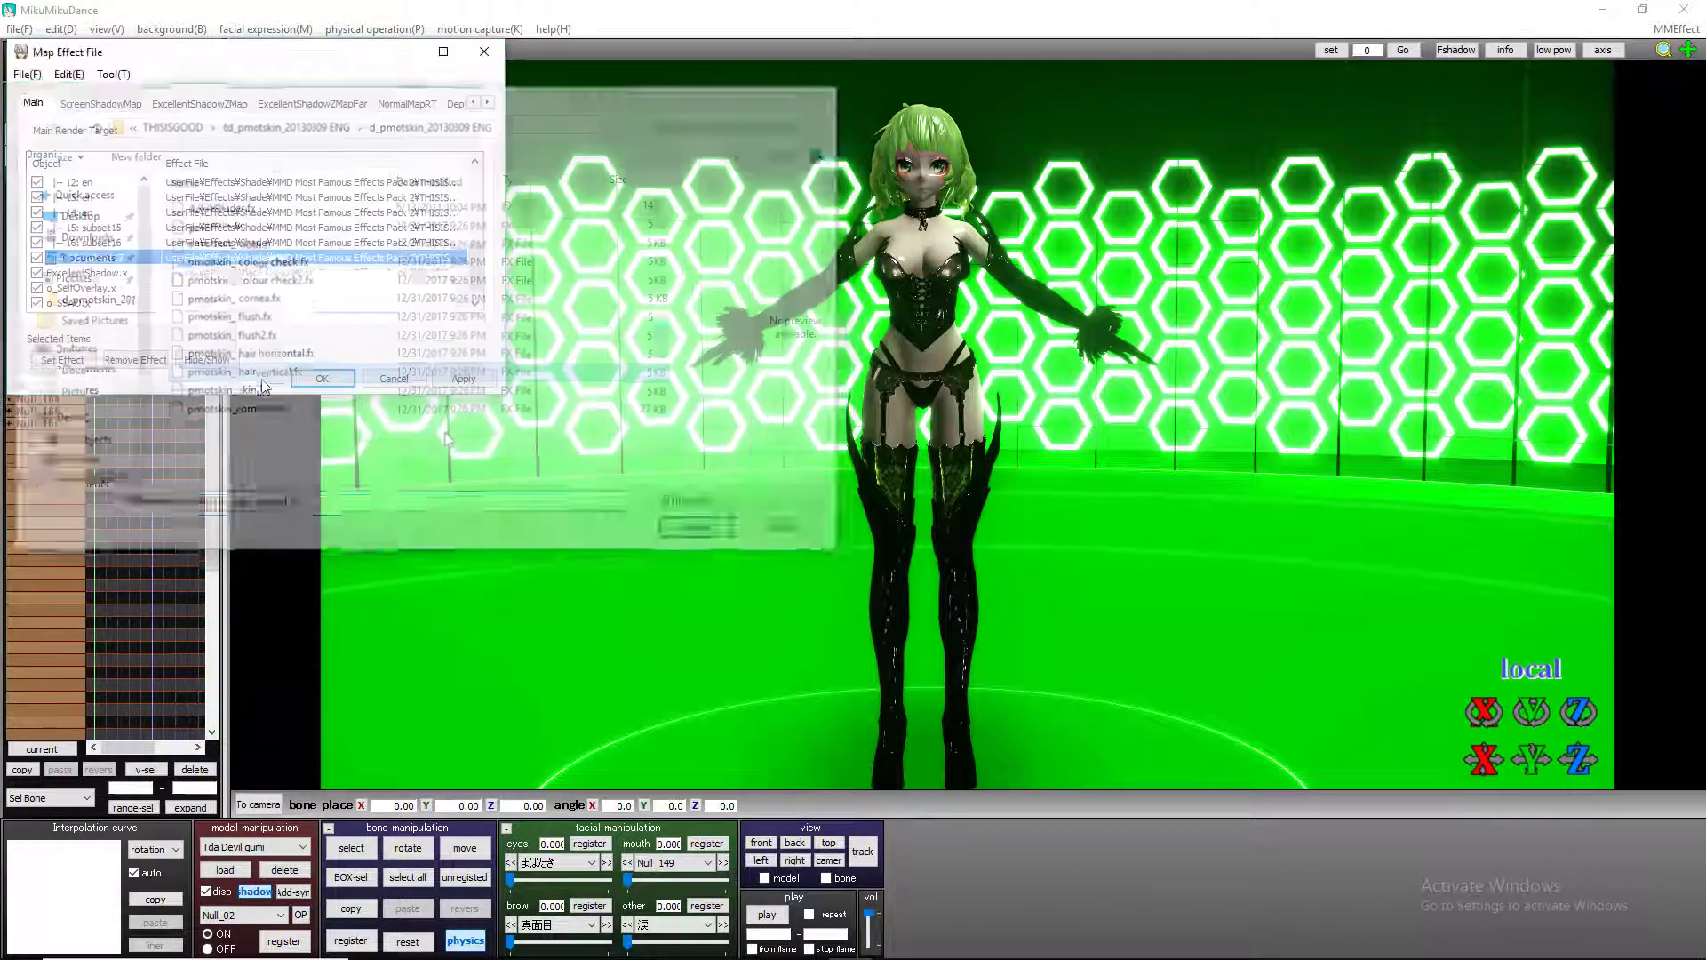
right_click_drag(569, 462, 855, 487)
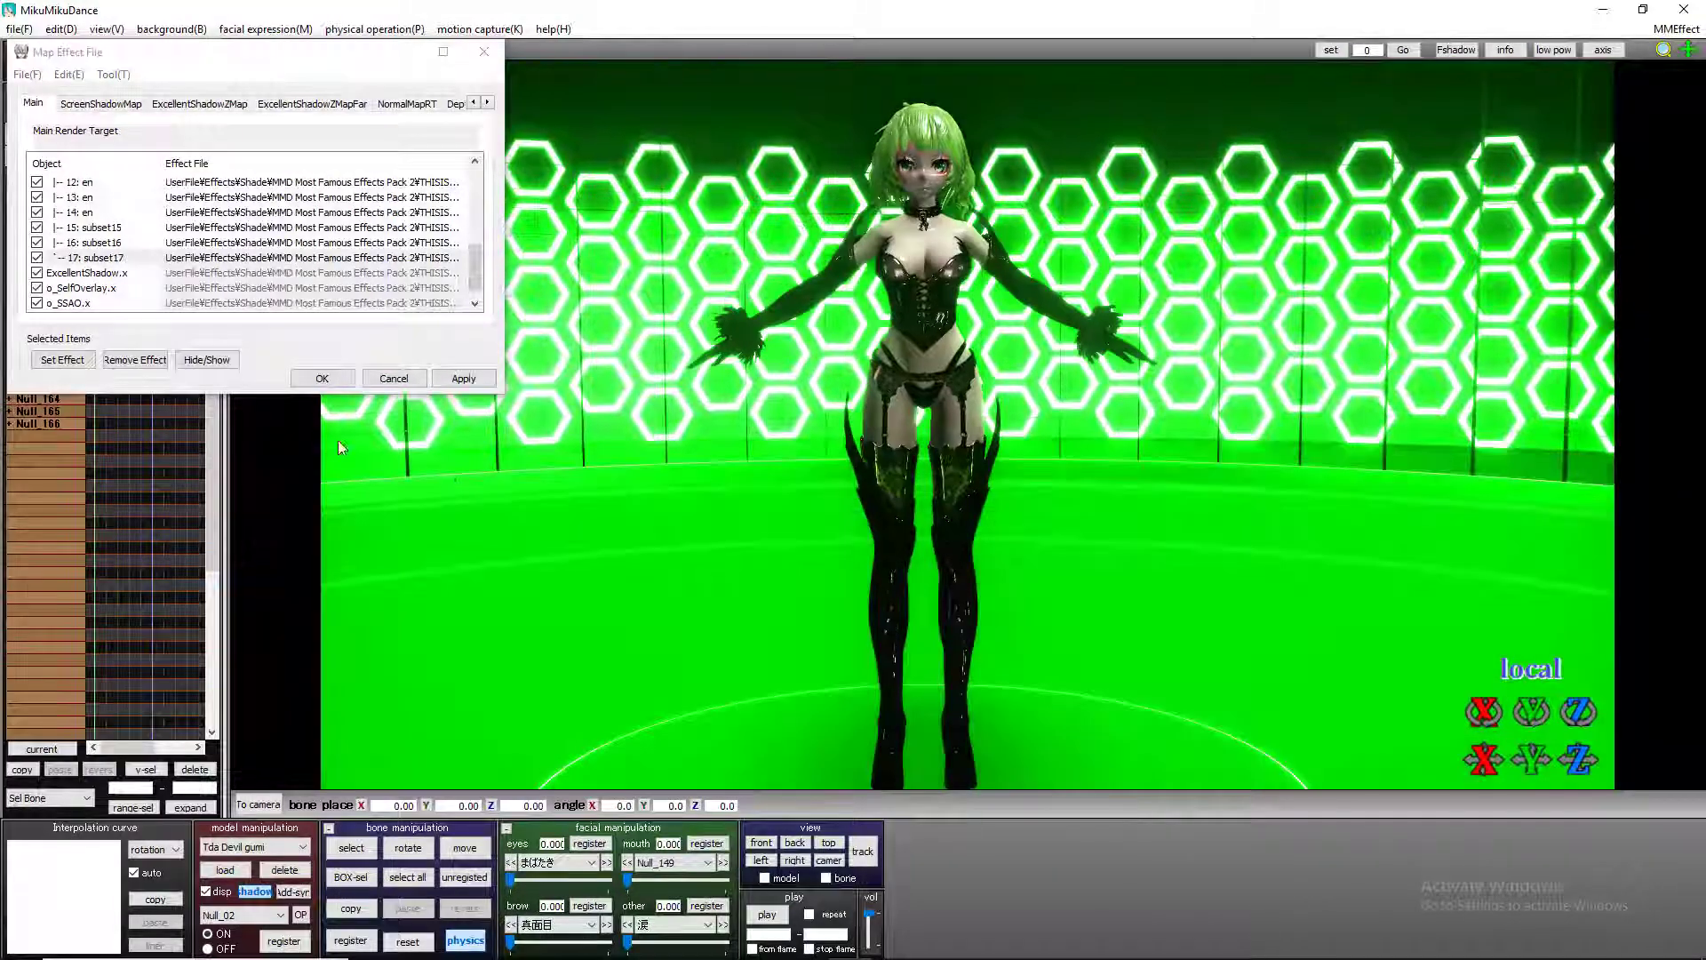
left_click(463, 380)
left_click(322, 379)
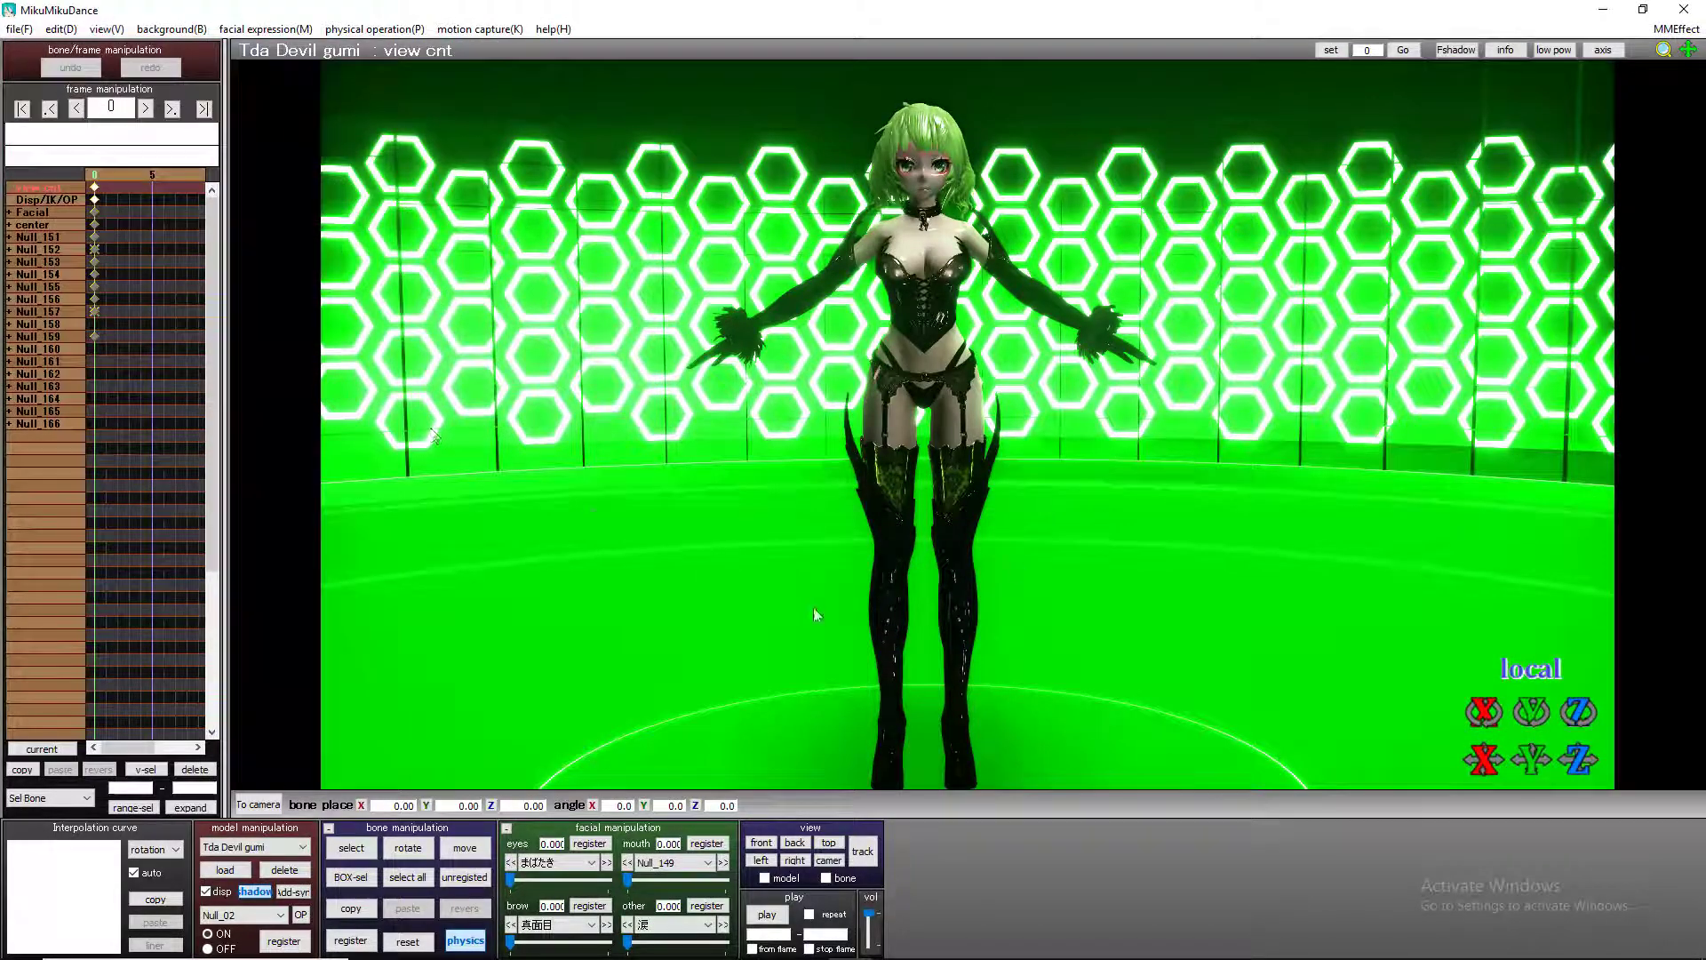
scroll(1139, 524, "up", 5)
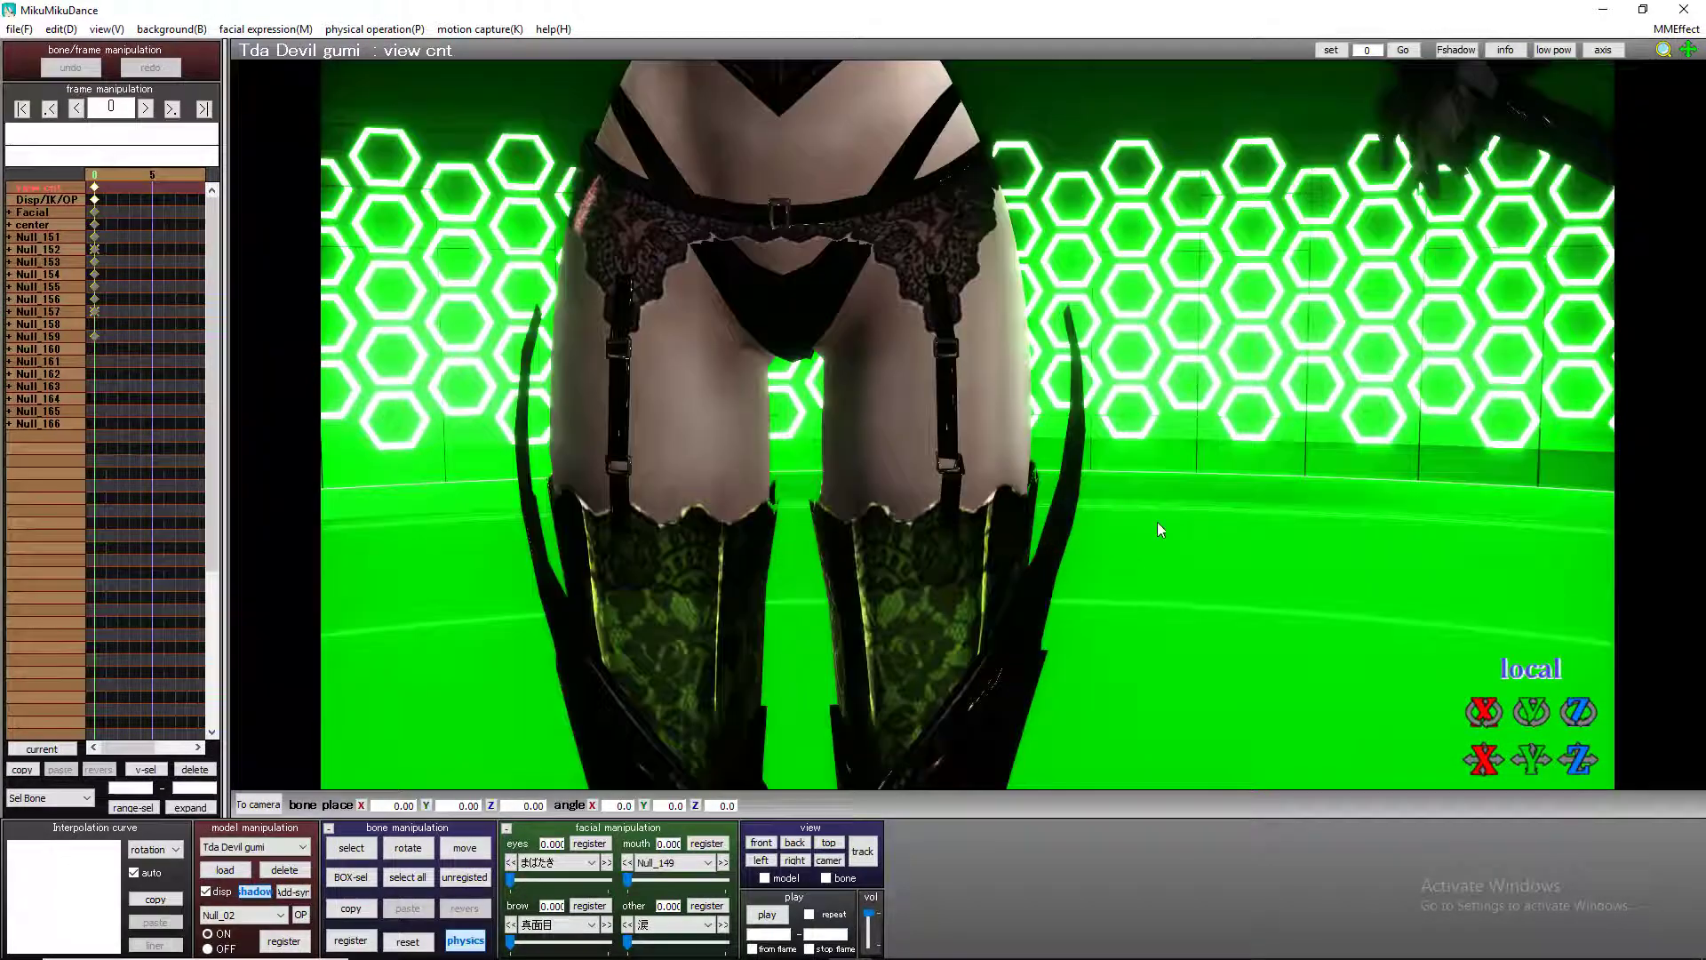
middle_click_drag(1466, 568, 1496, 250)
right_click_drag(702, 498, 981, 506)
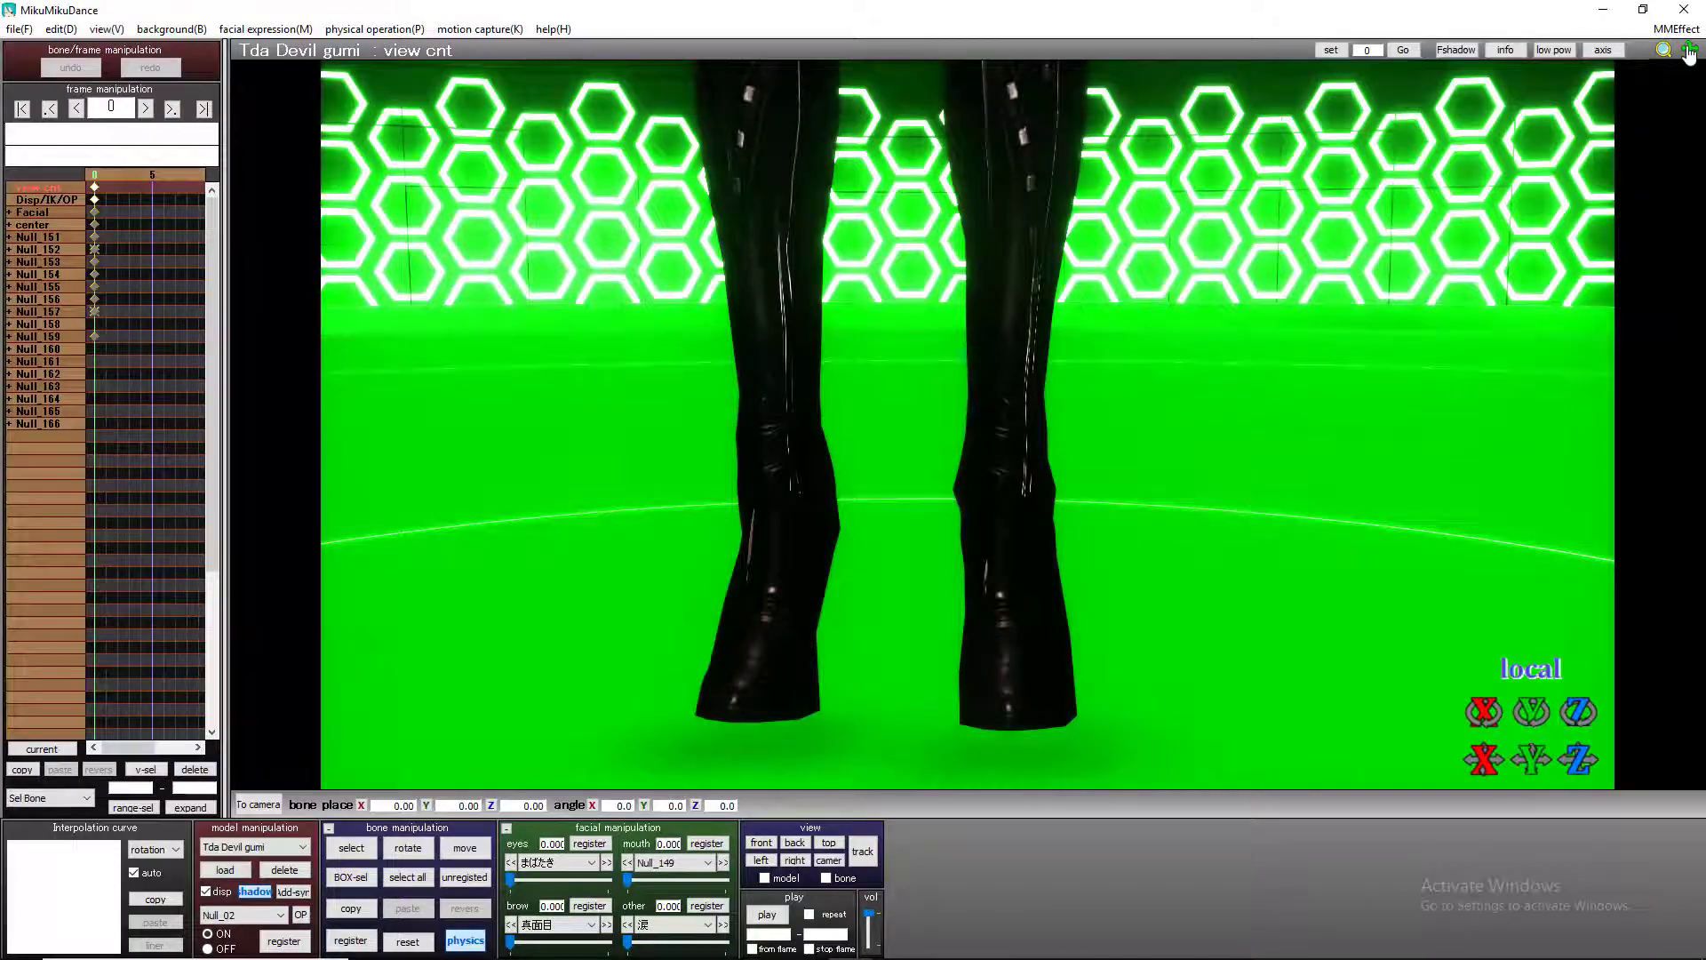
left_click_drag(1689, 53, 1688, 116)
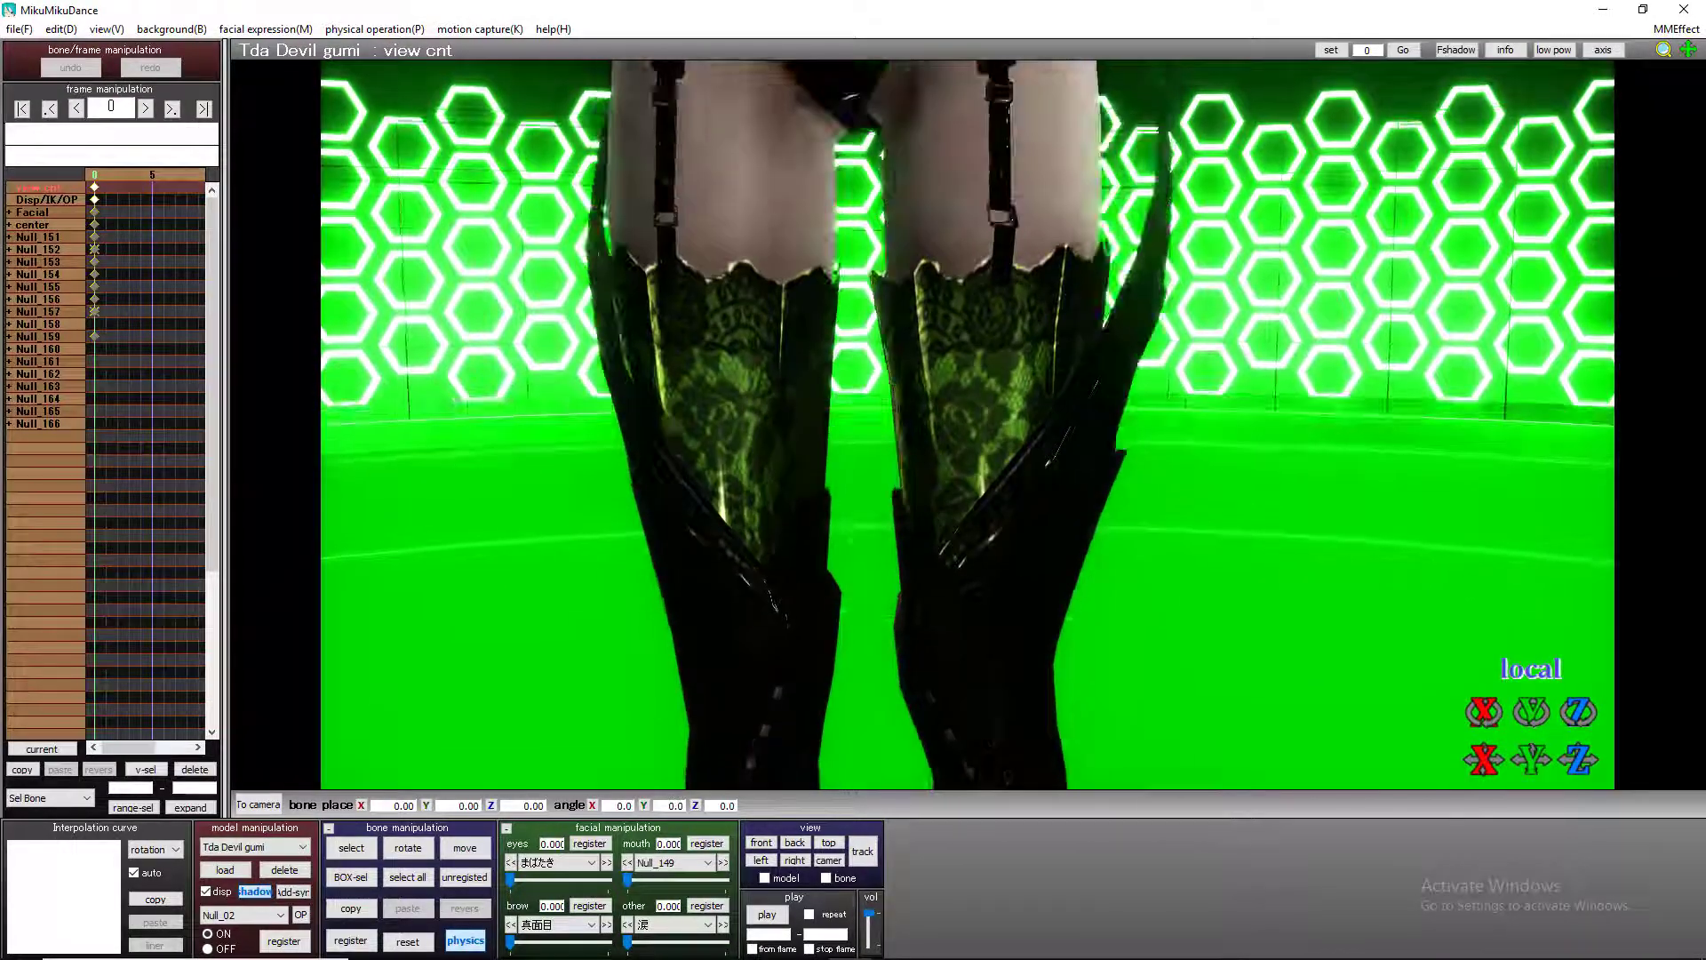
scroll(1129, 428, "up", 3)
scroll(1079, 428, "down", 3)
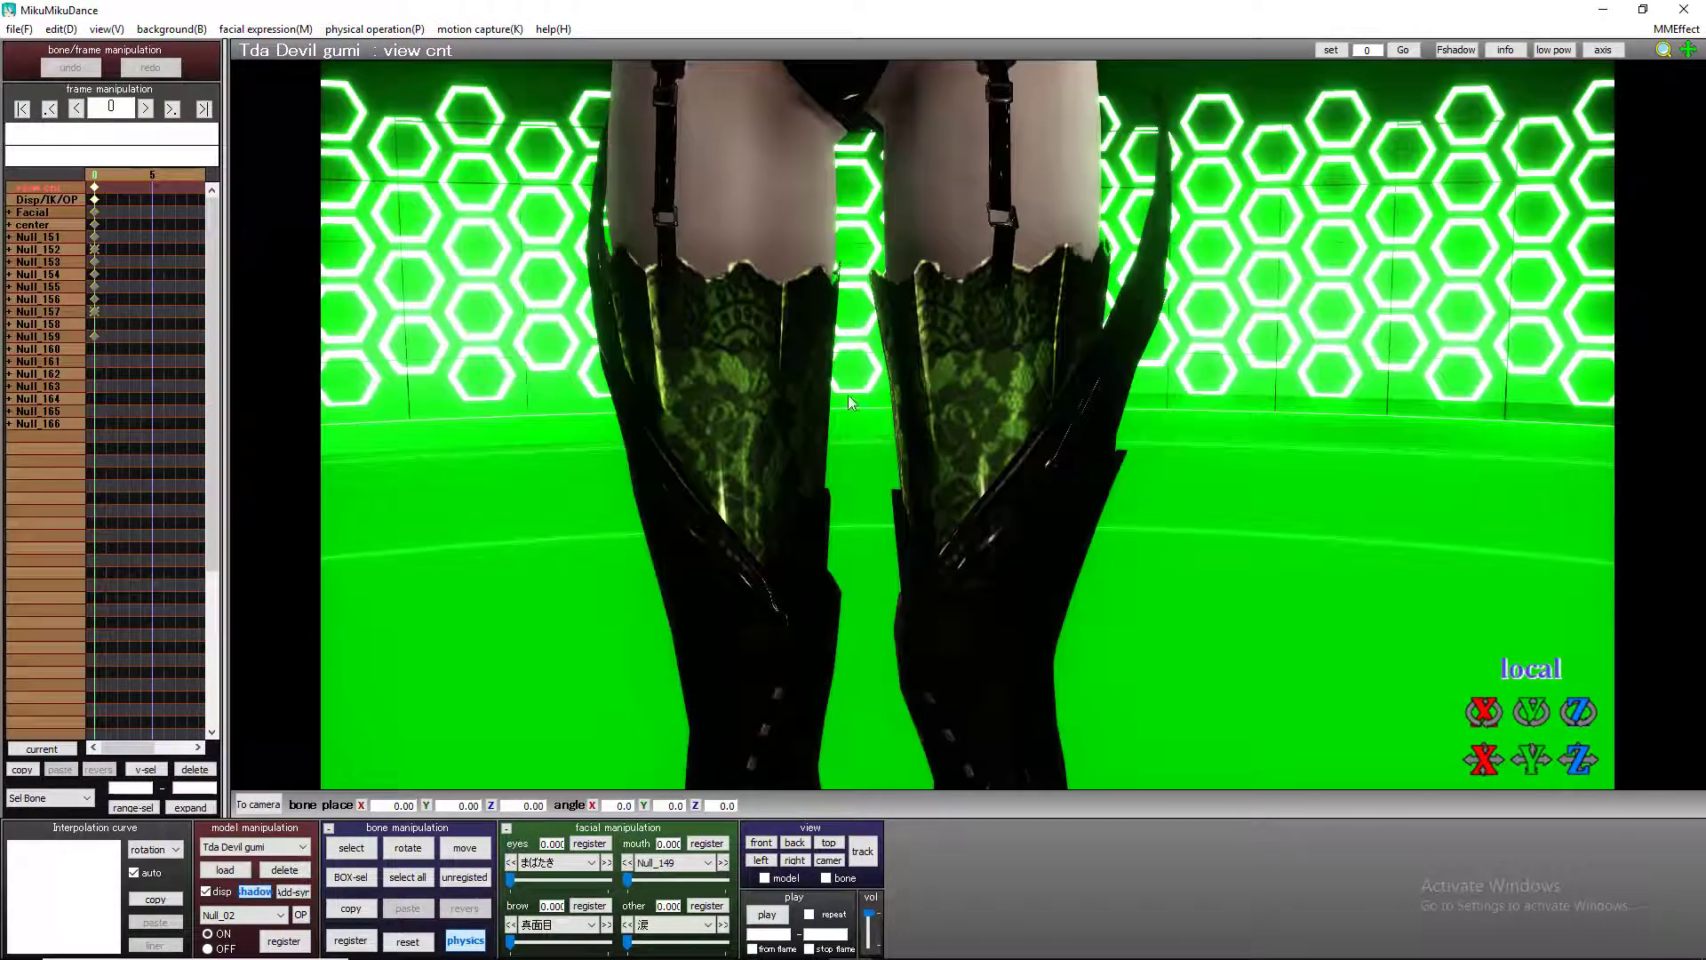
scroll(835, 423, "up", 1)
right_click_drag(840, 423, 903, 354)
right_click_drag(1002, 505, 962, 466)
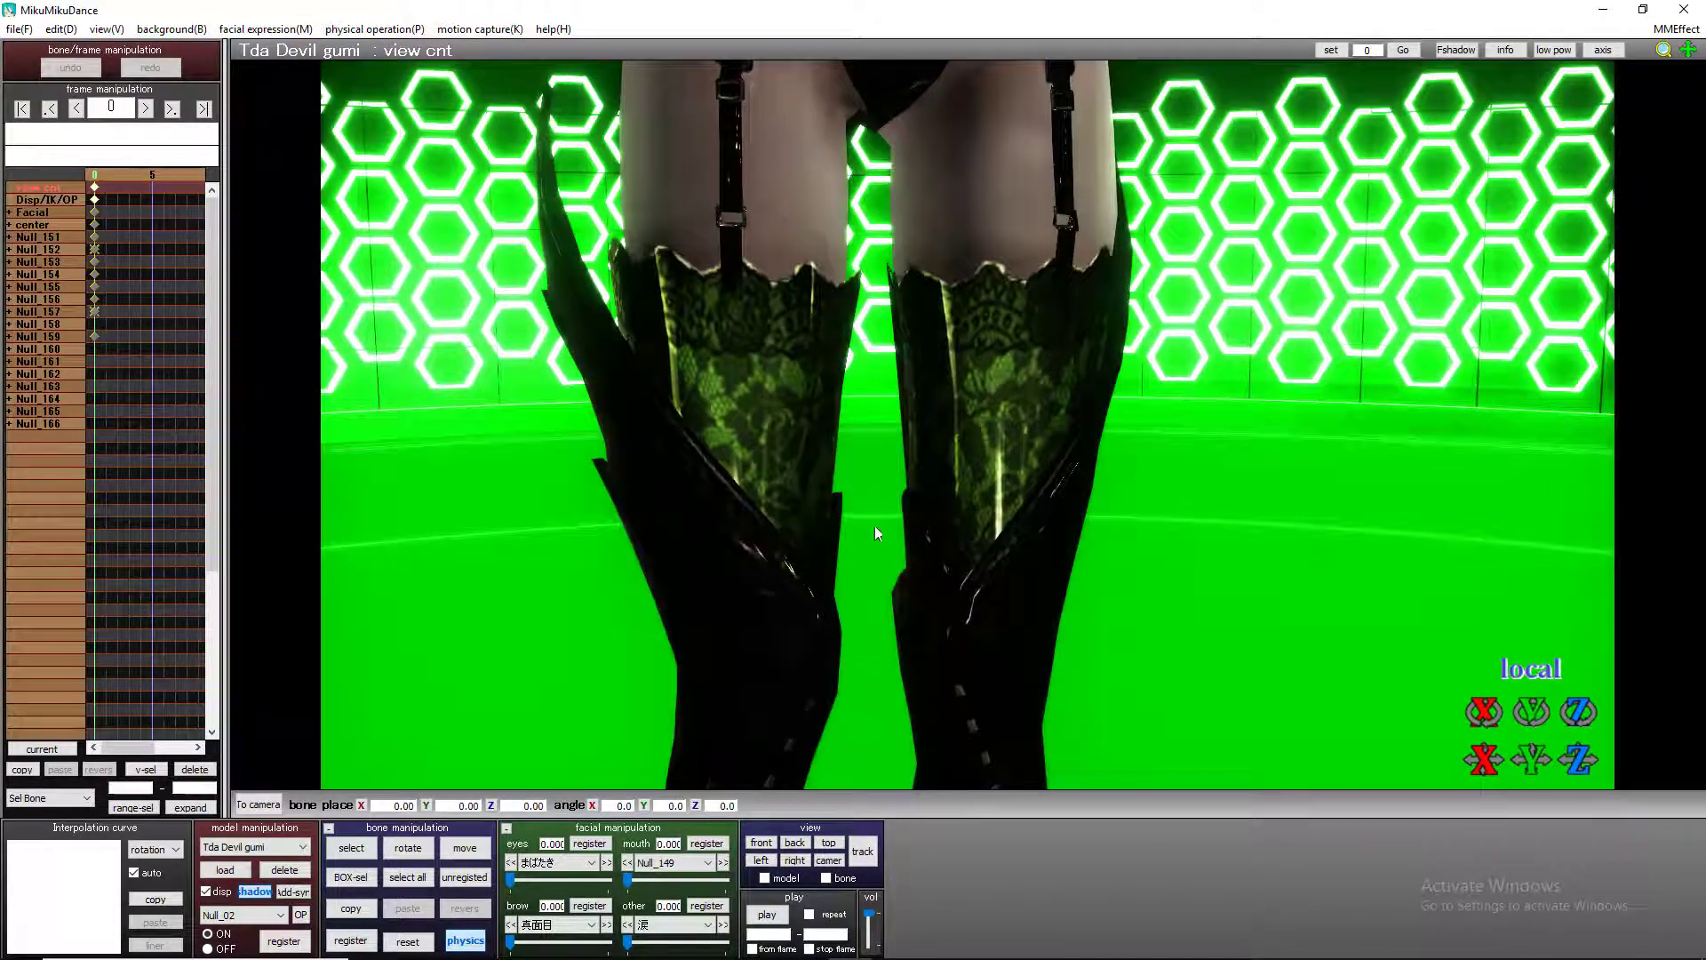
right_click_drag(626, 372, 893, 436)
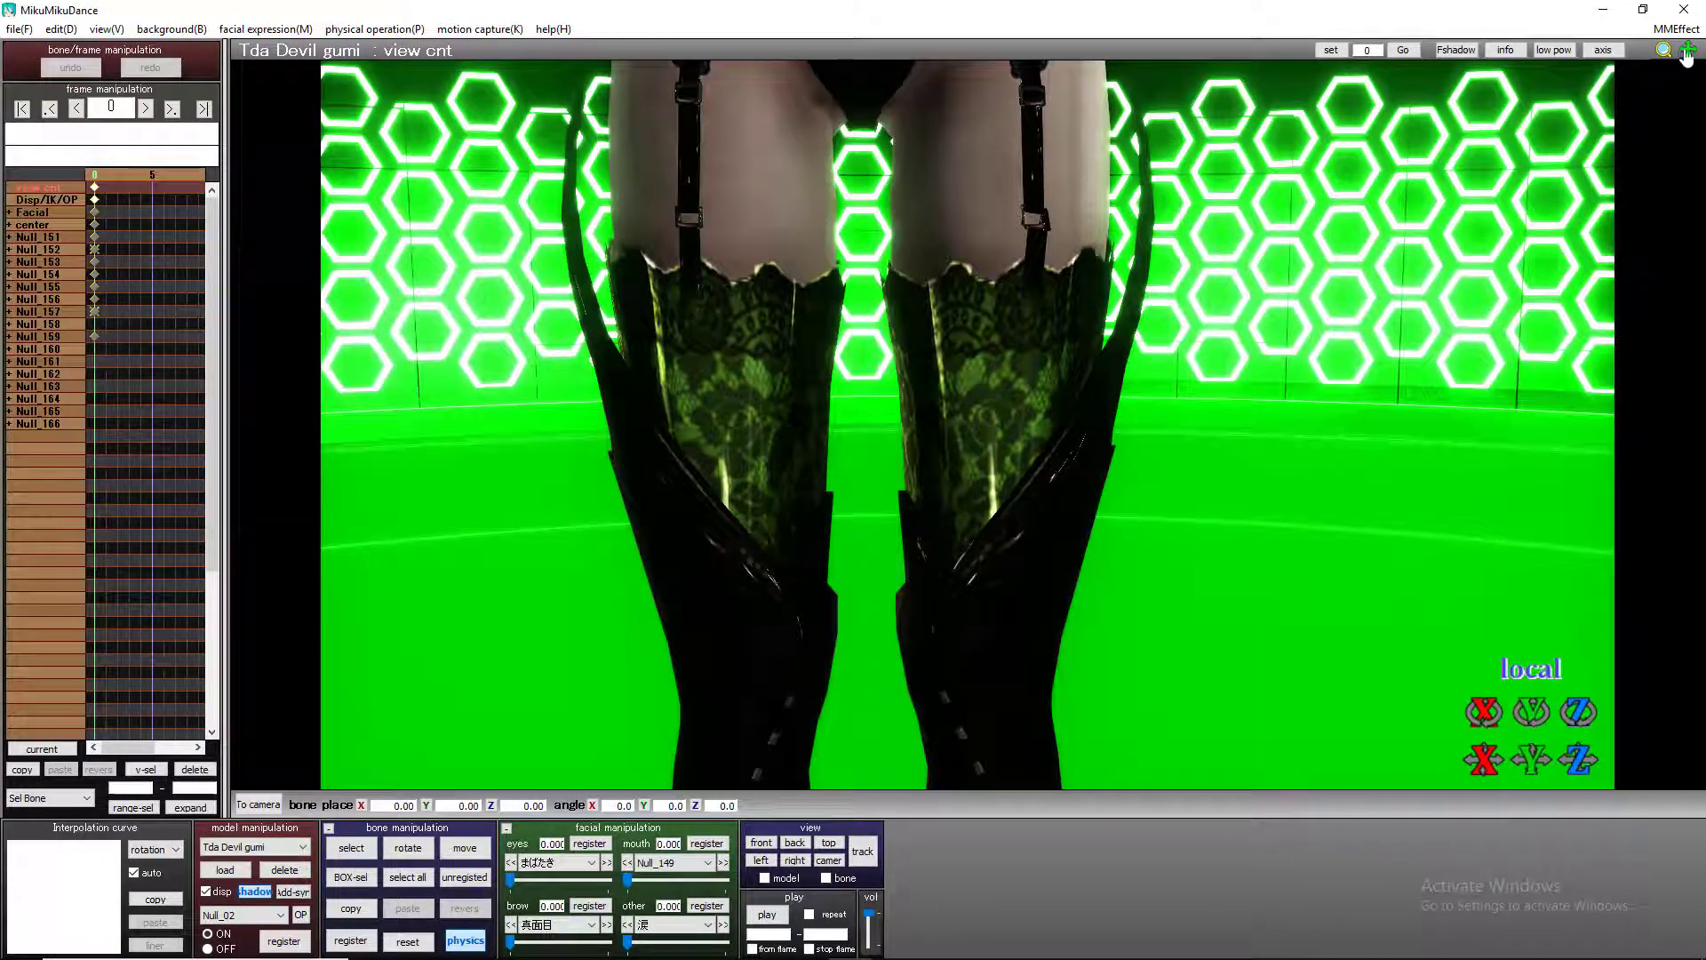
left_click_drag(1687, 56, 1687, 187)
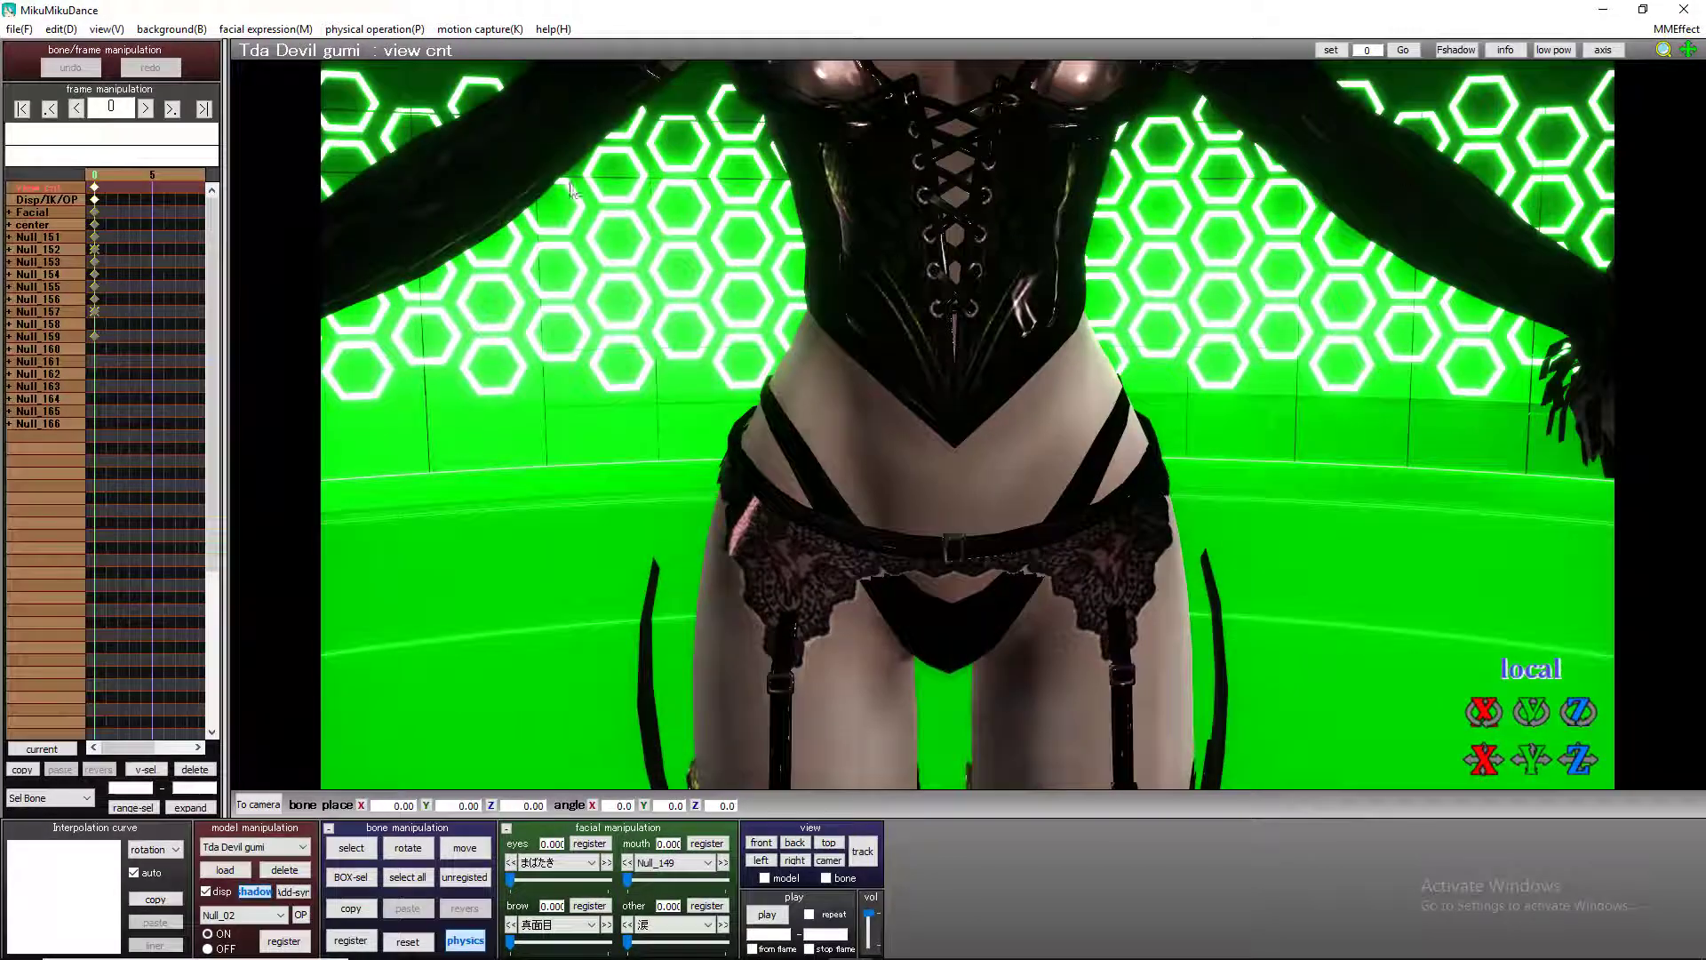
right_click_drag(958, 268, 1093, 508)
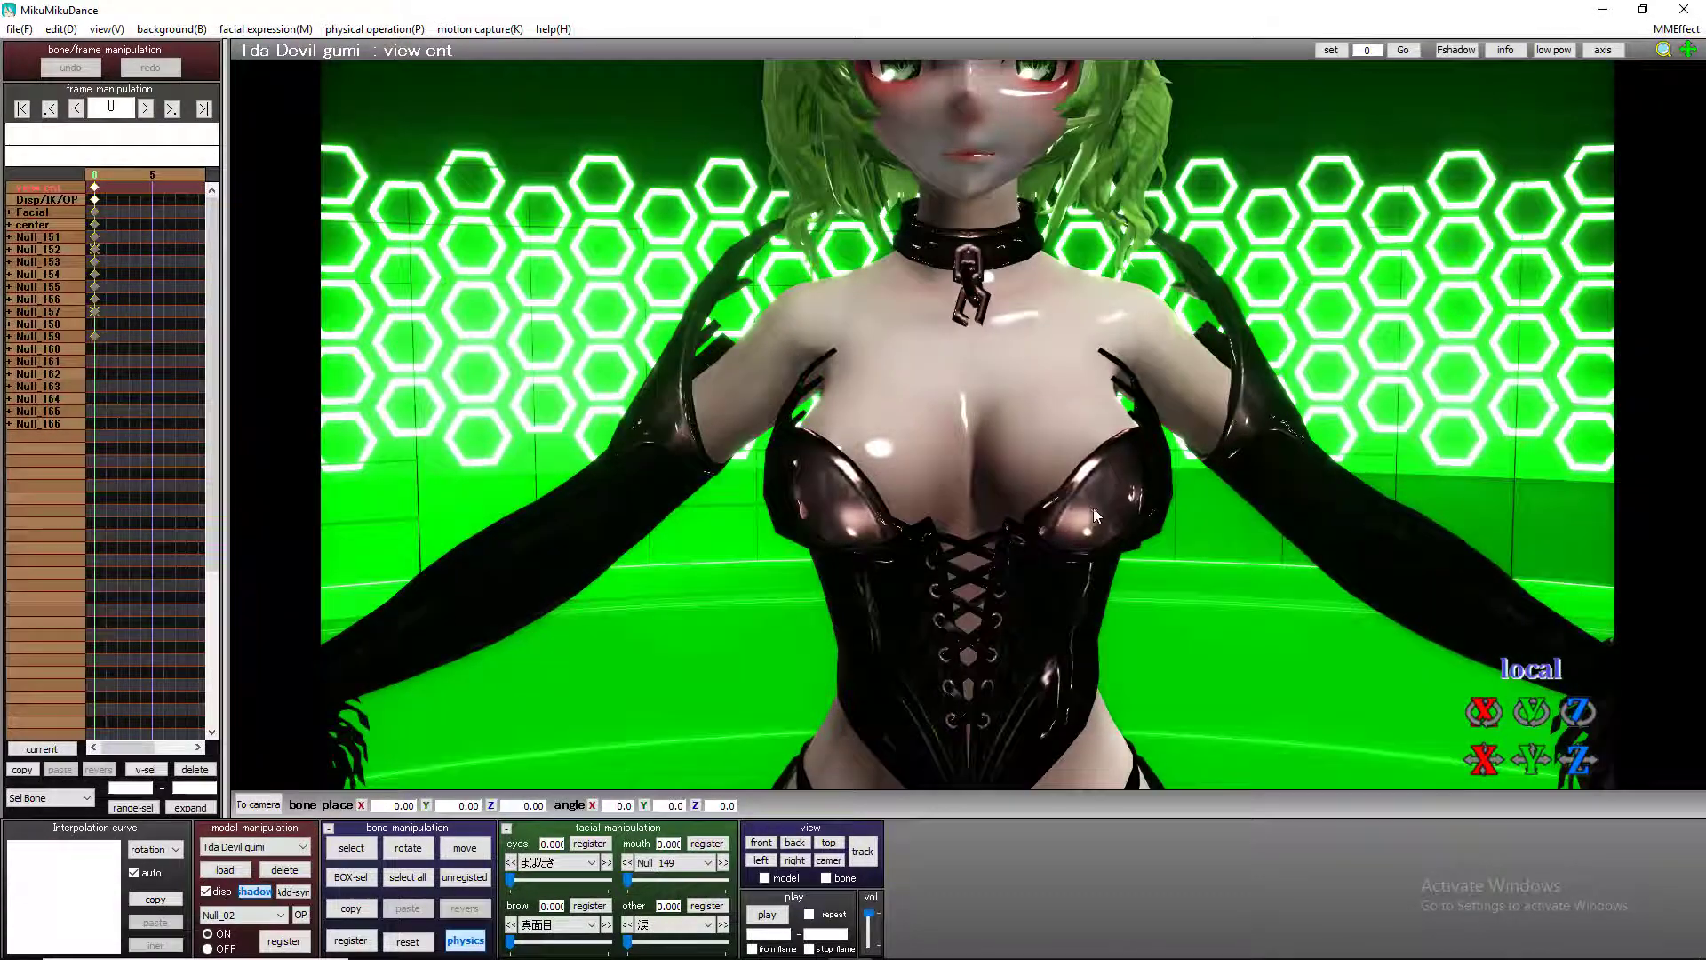
Zoom and pan the view in on the model's face
scroll(1217, 371, "up", 5)
scroll(1217, 370, "down", 5)
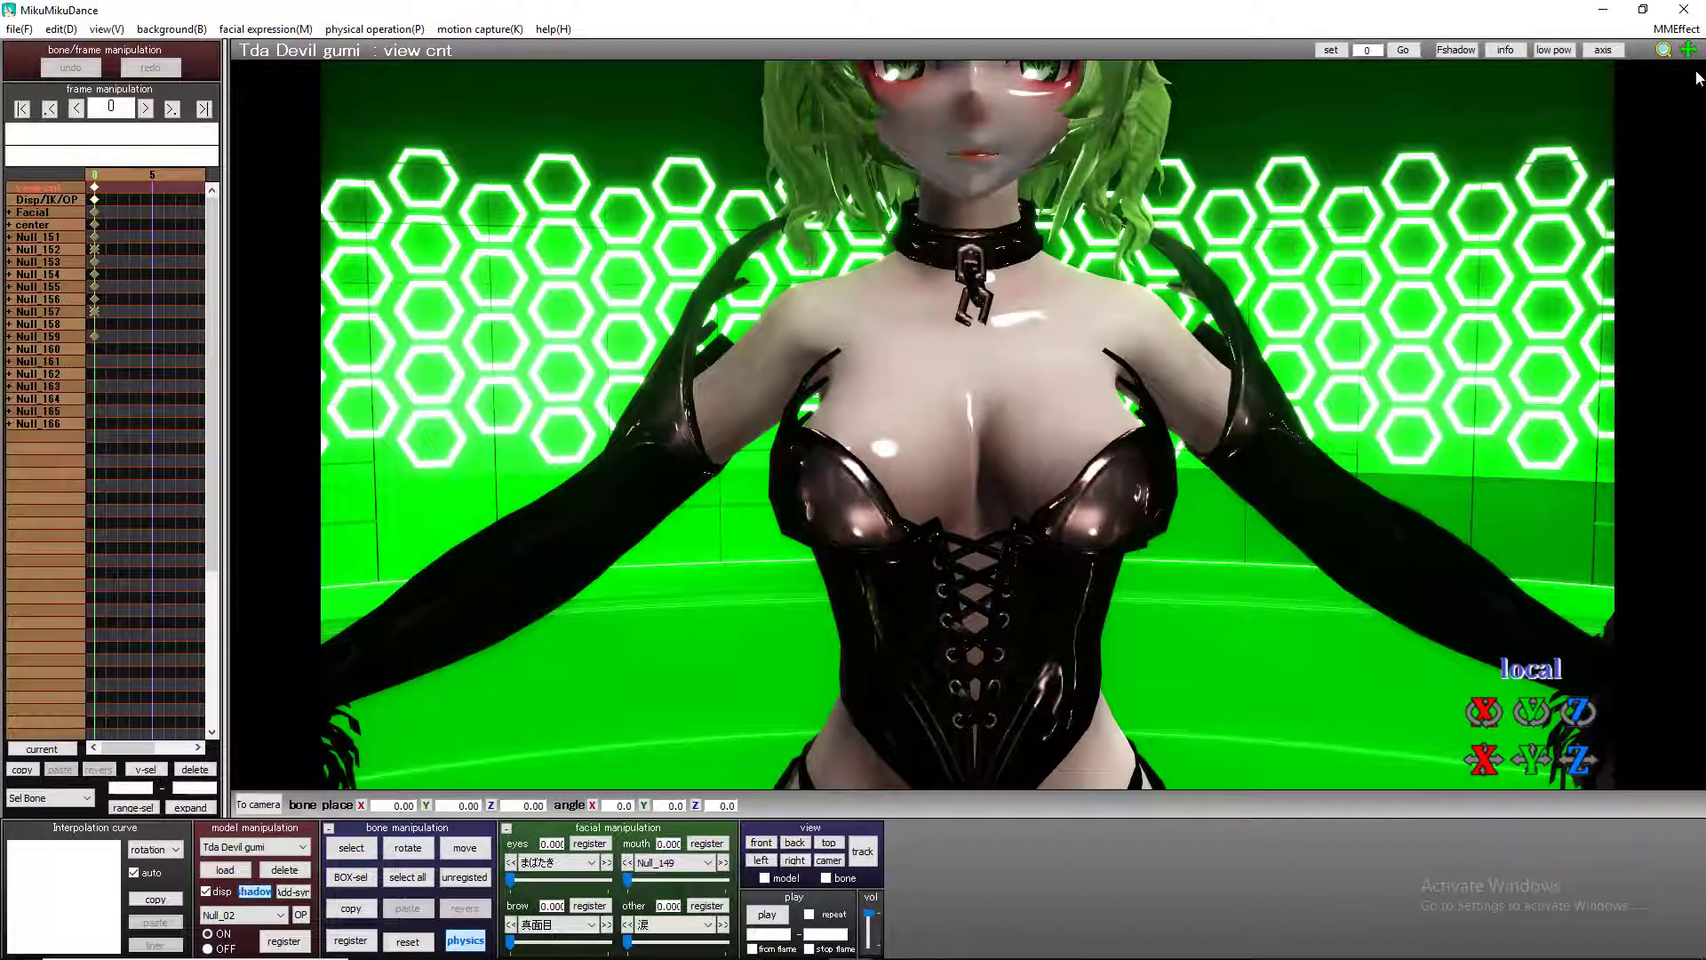
scroll(1217, 371, "up", 2)
middle_click_drag(1218, 370, 1217, 577)
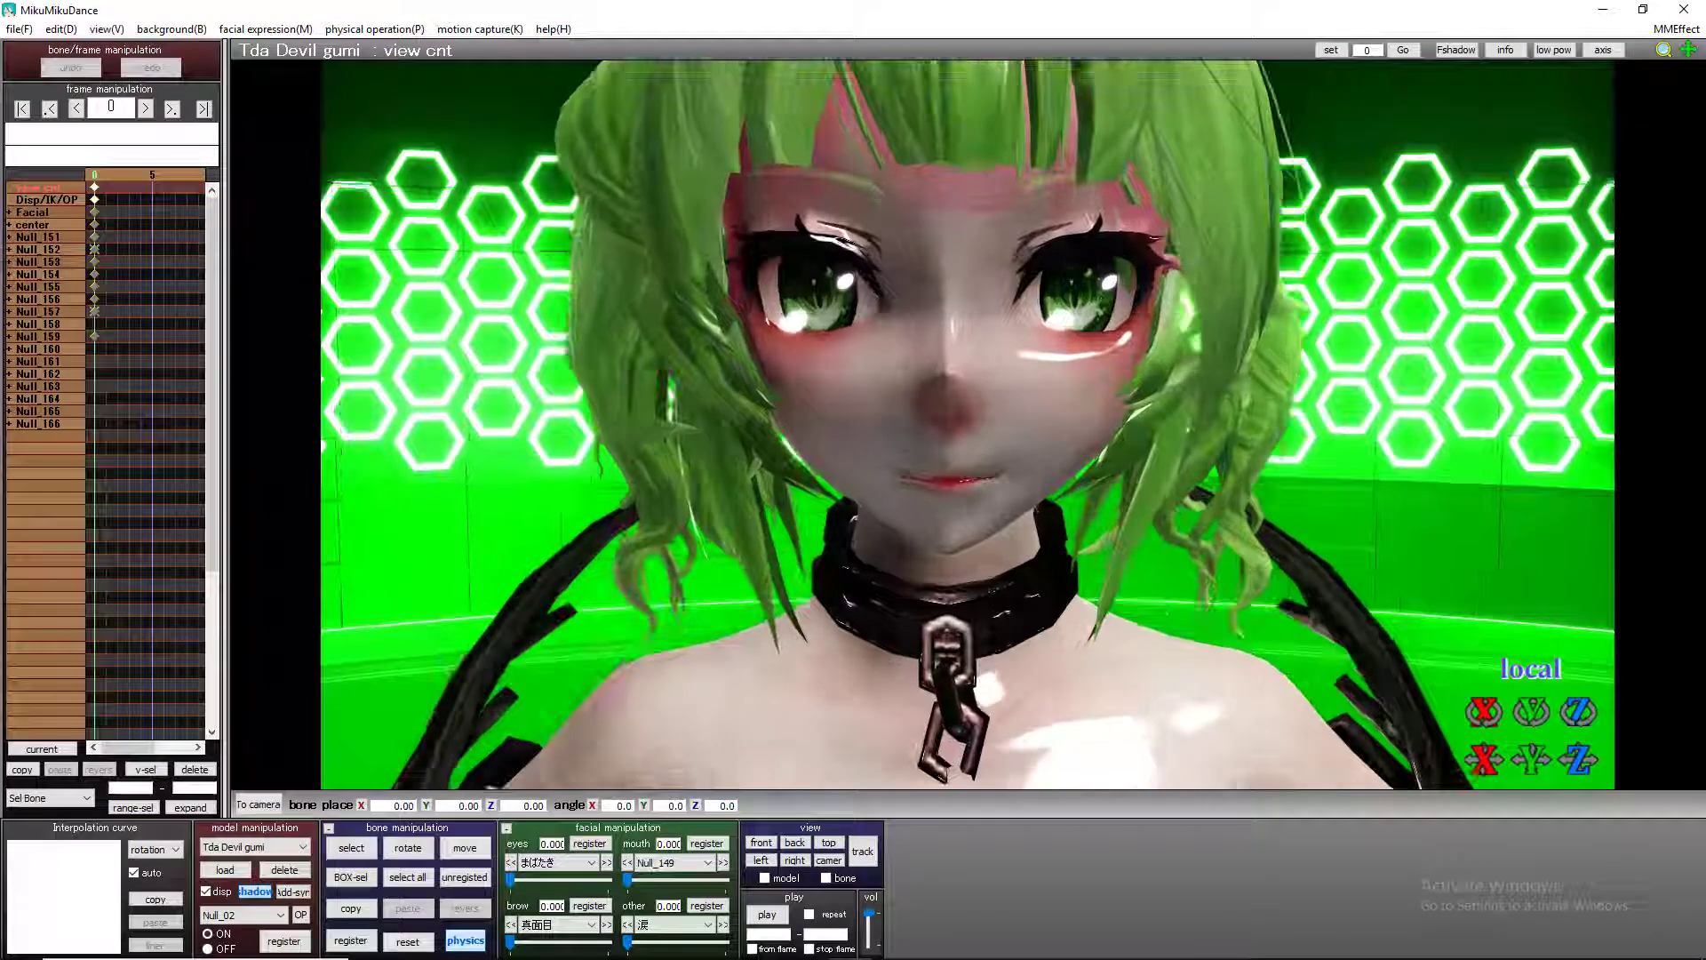
scroll(1064, 467, "up", 3)
scroll(1063, 477, "up", 3)
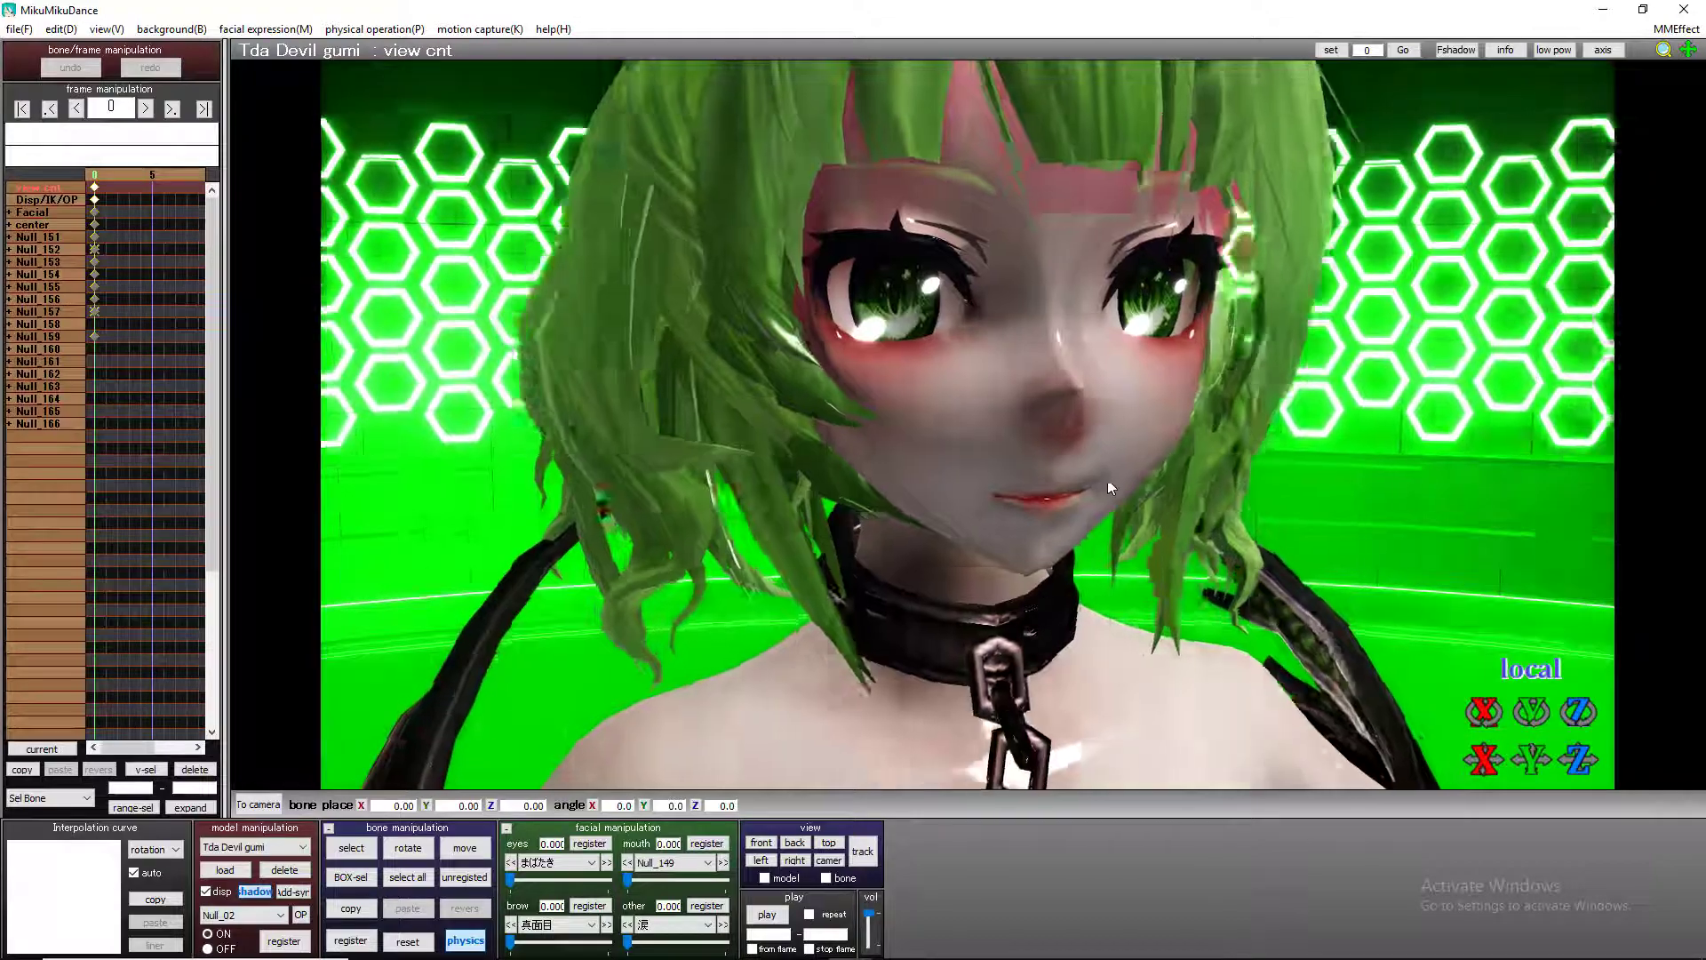
Orbit behind the model to inspect her hair, leaving the eye blink morph at 0
right_click_drag(1109, 487, 1333, 469)
mouse_move(1687, 55)
left_mouse_down()
mouse_move(1687, 143)
mouse_move(1688, 53)
mouse_move(1687, 80)
left_mouse_up()
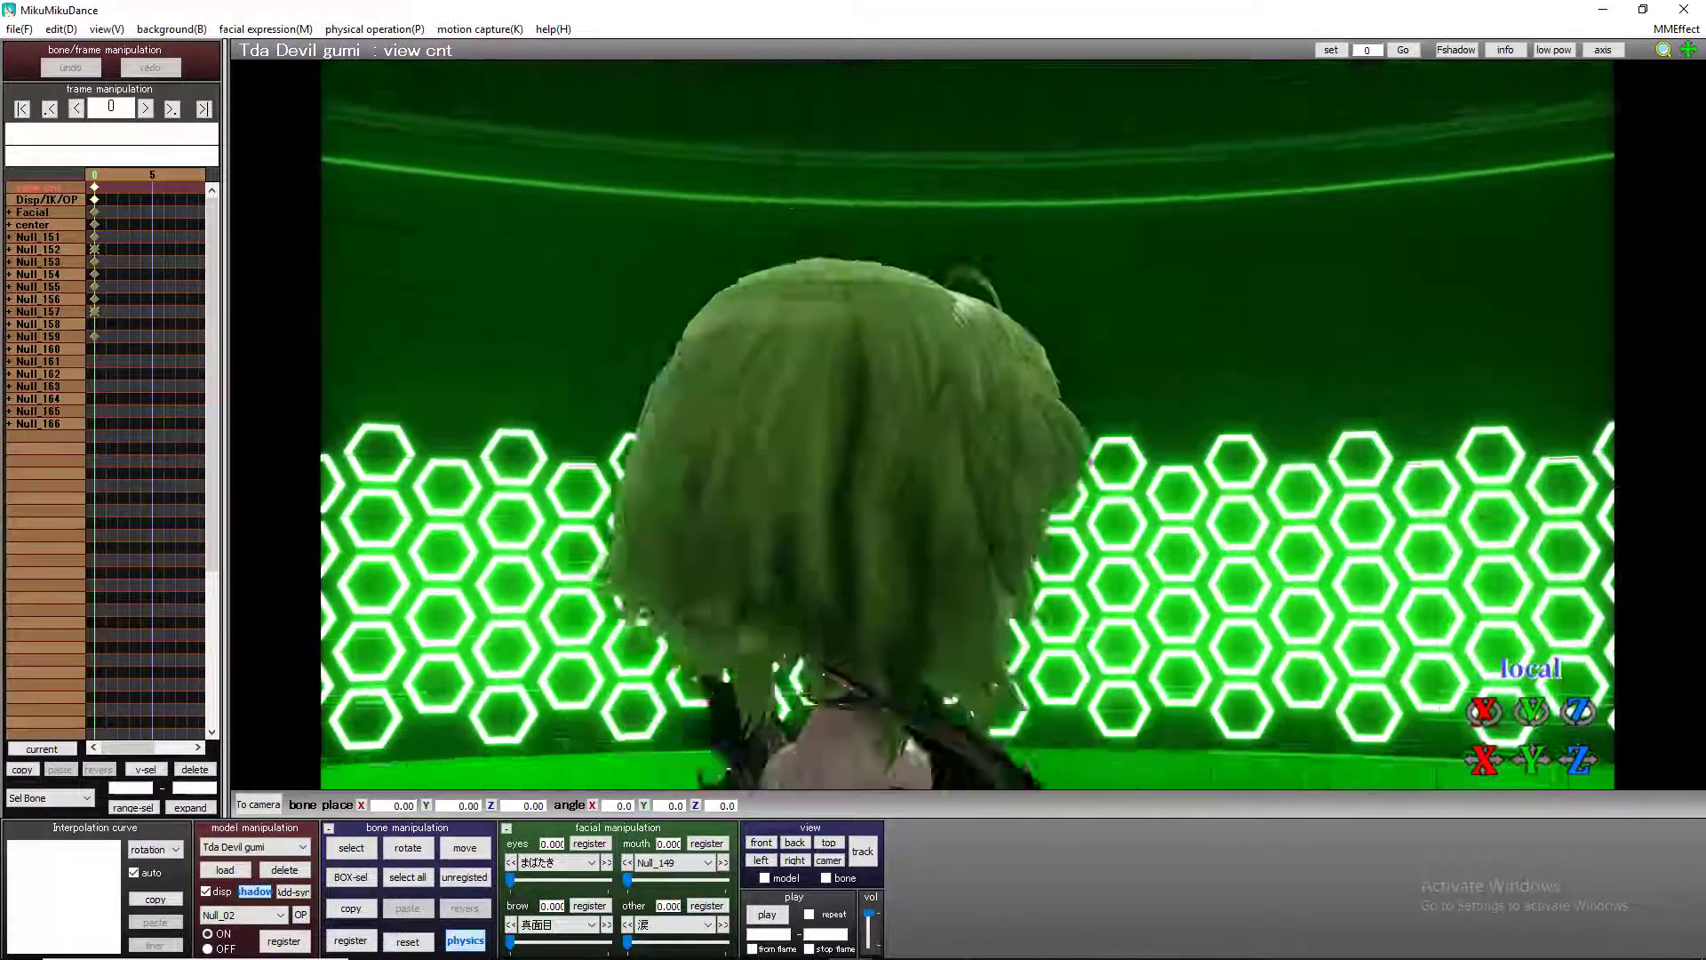
scroll(897, 407, "up", 2)
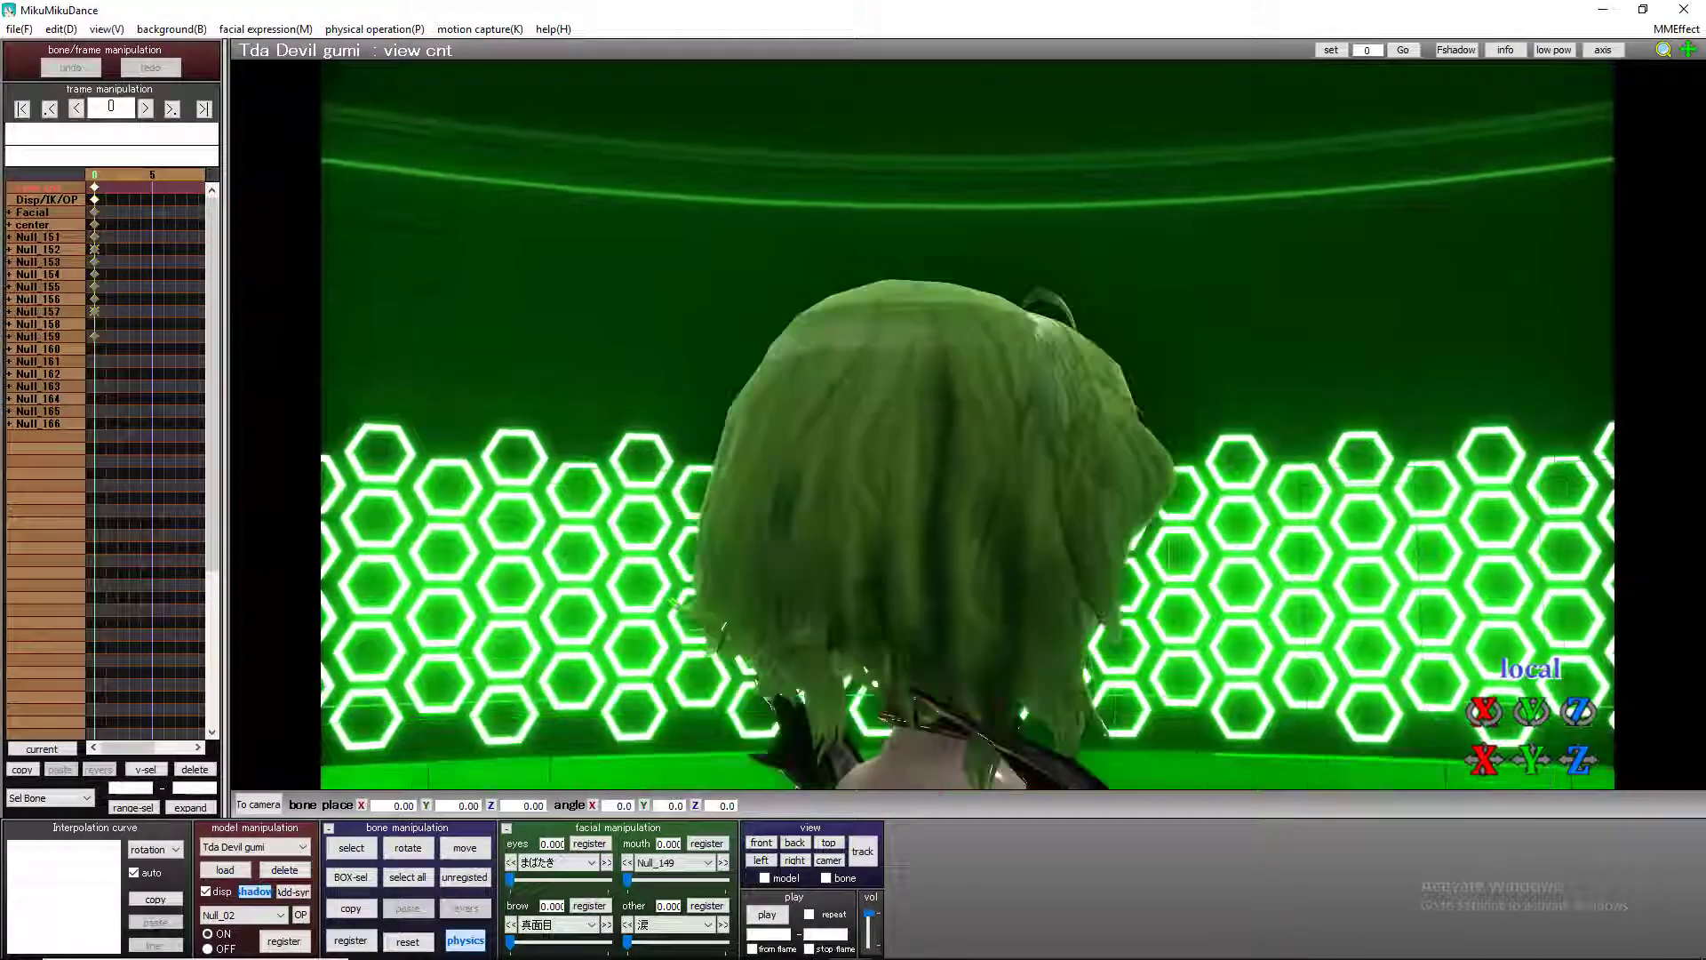
right_click_drag(898, 407, 1002, 413)
scroll(1041, 430, "up", 5)
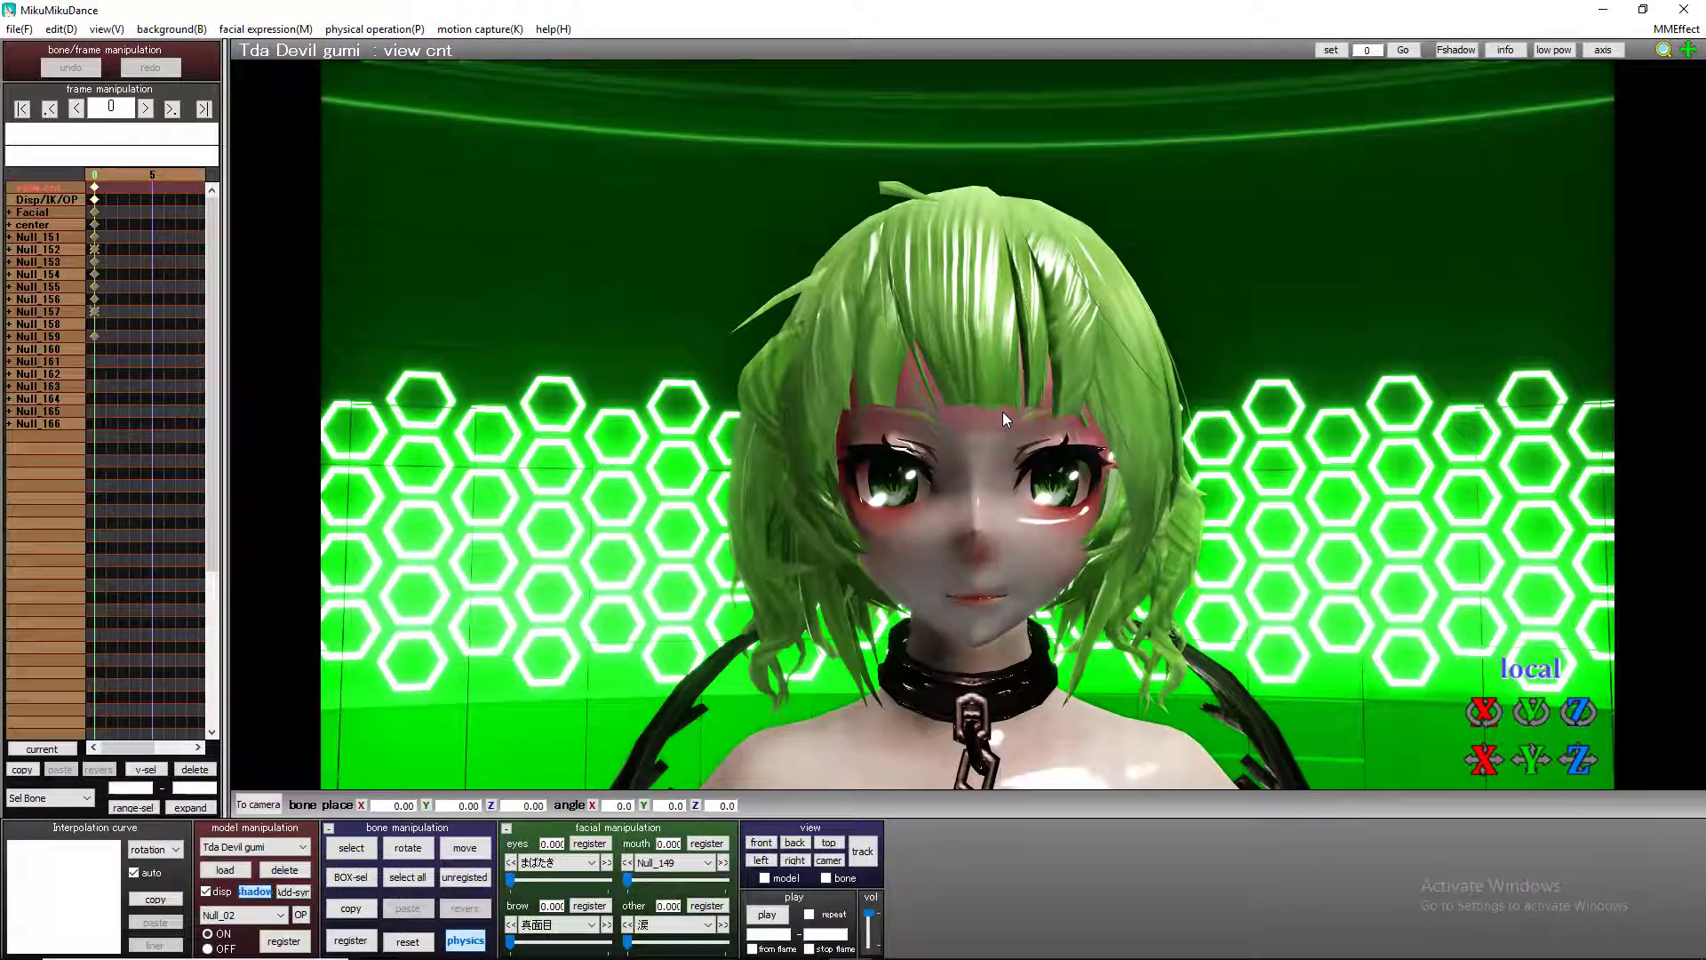
mouse_move(517, 880)
left_mouse_down()
mouse_move(610, 878)
mouse_move(511, 880)
left_mouse_up()
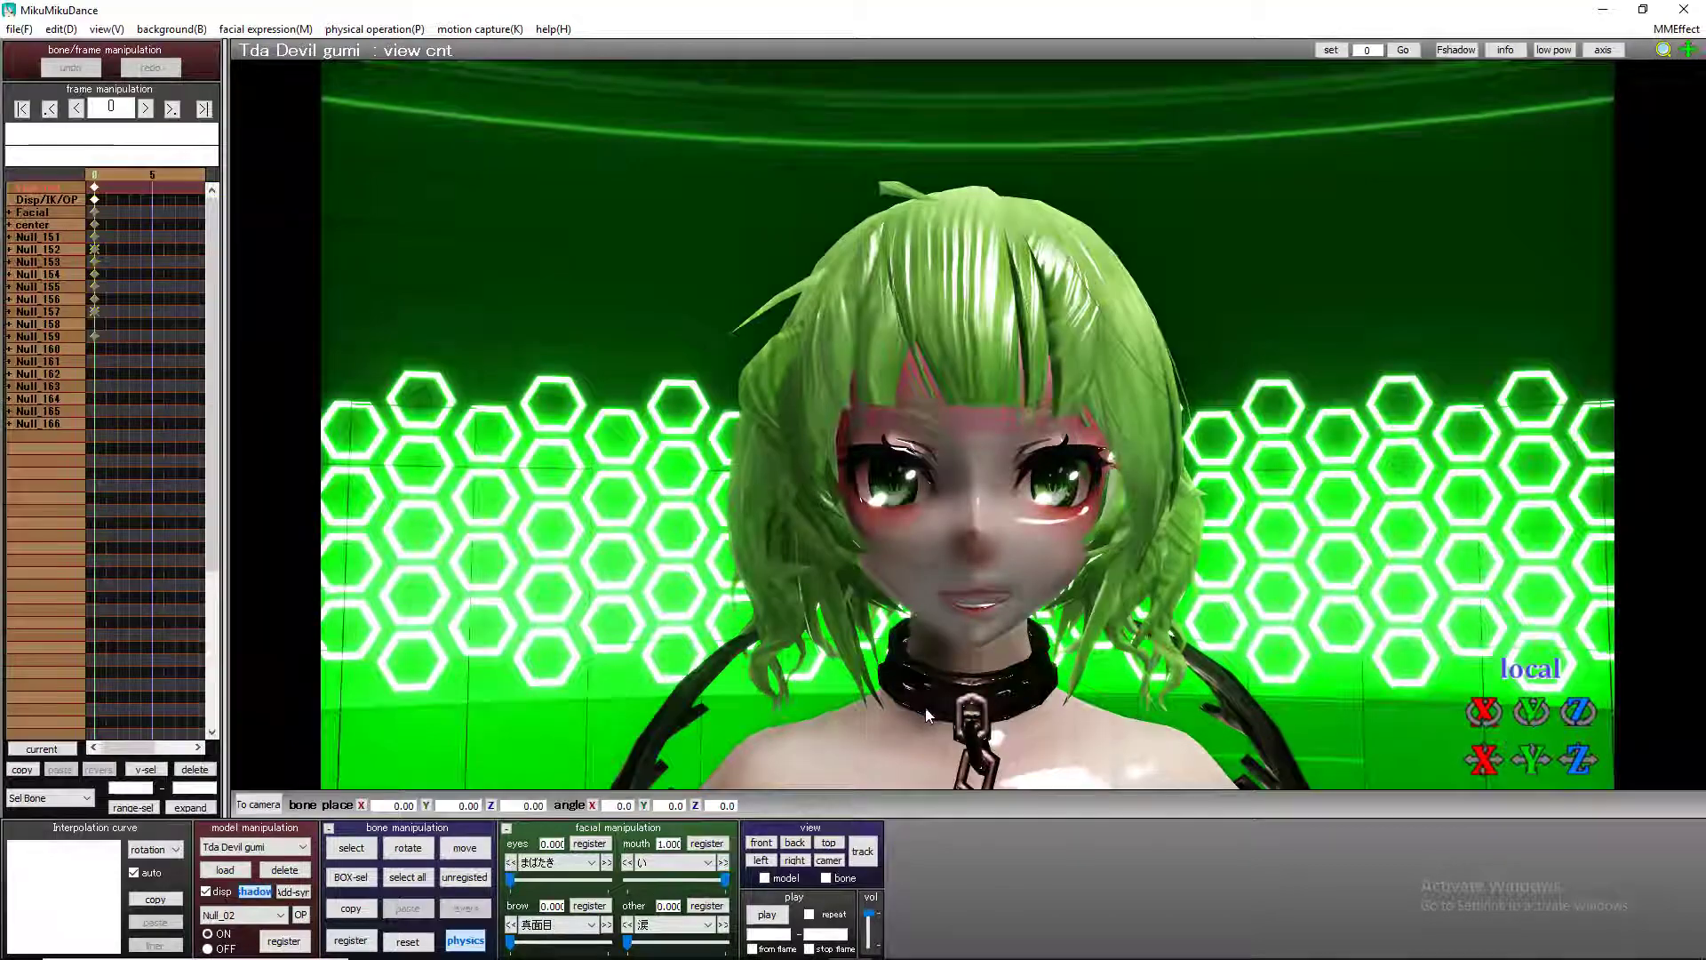
scroll(922, 706, "up", 5)
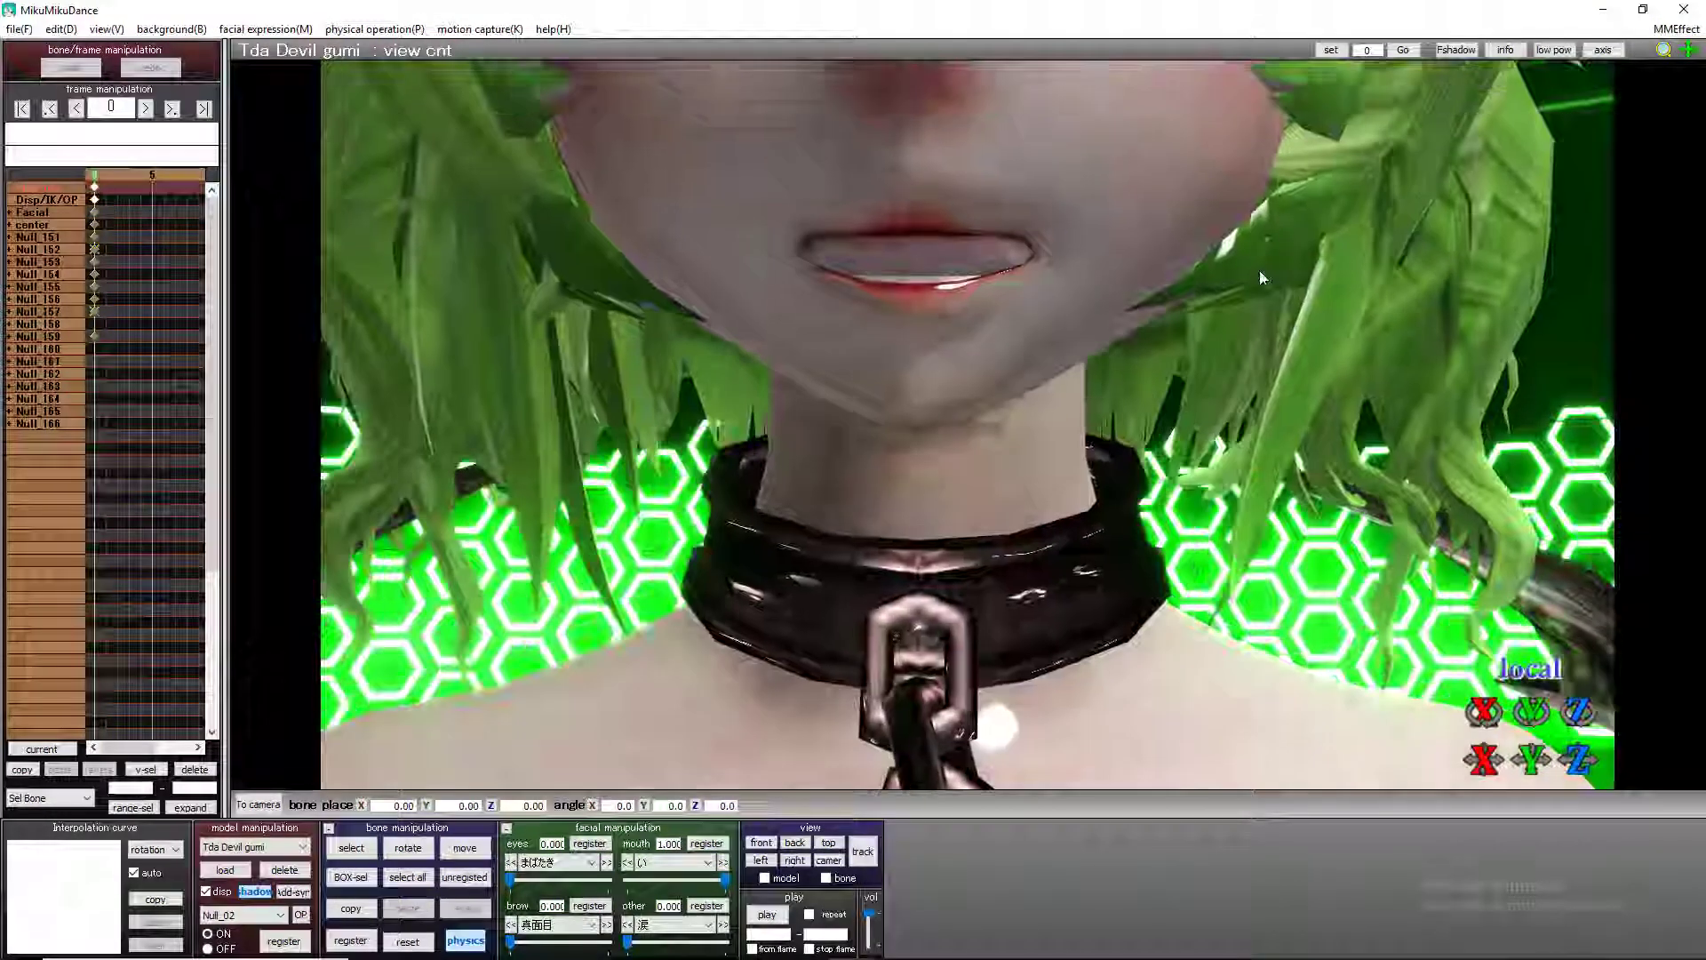
scroll(1122, 322, "up", 3)
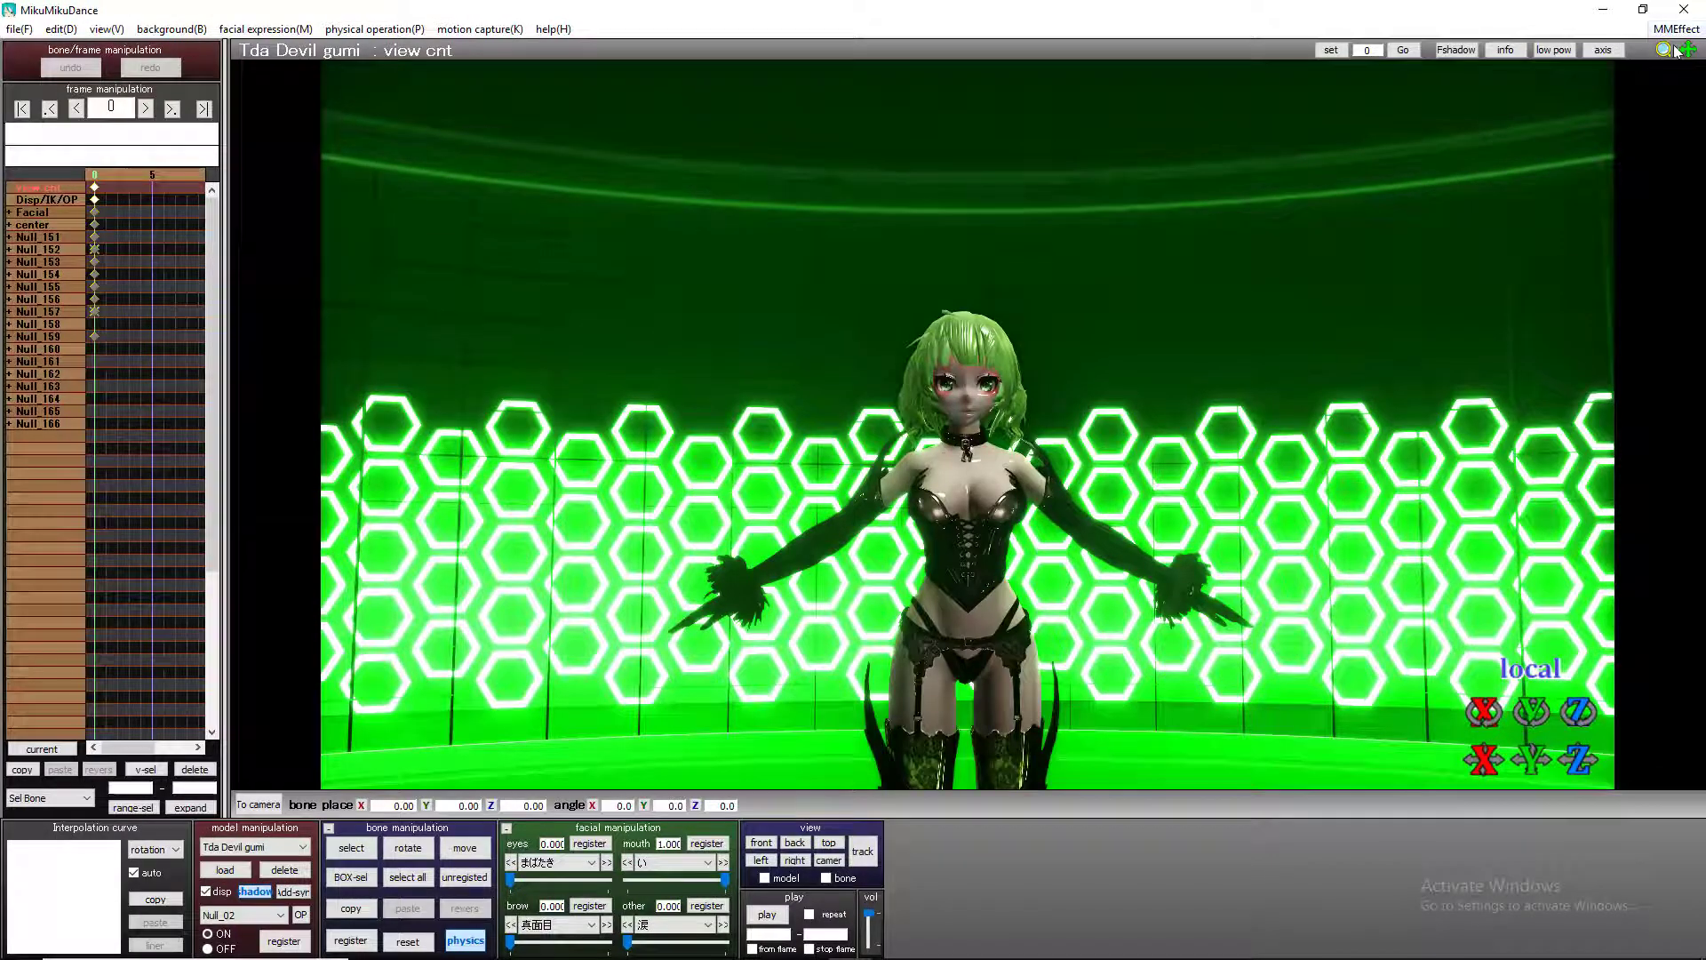
left_click_drag(1676, 52, 1144, 425)
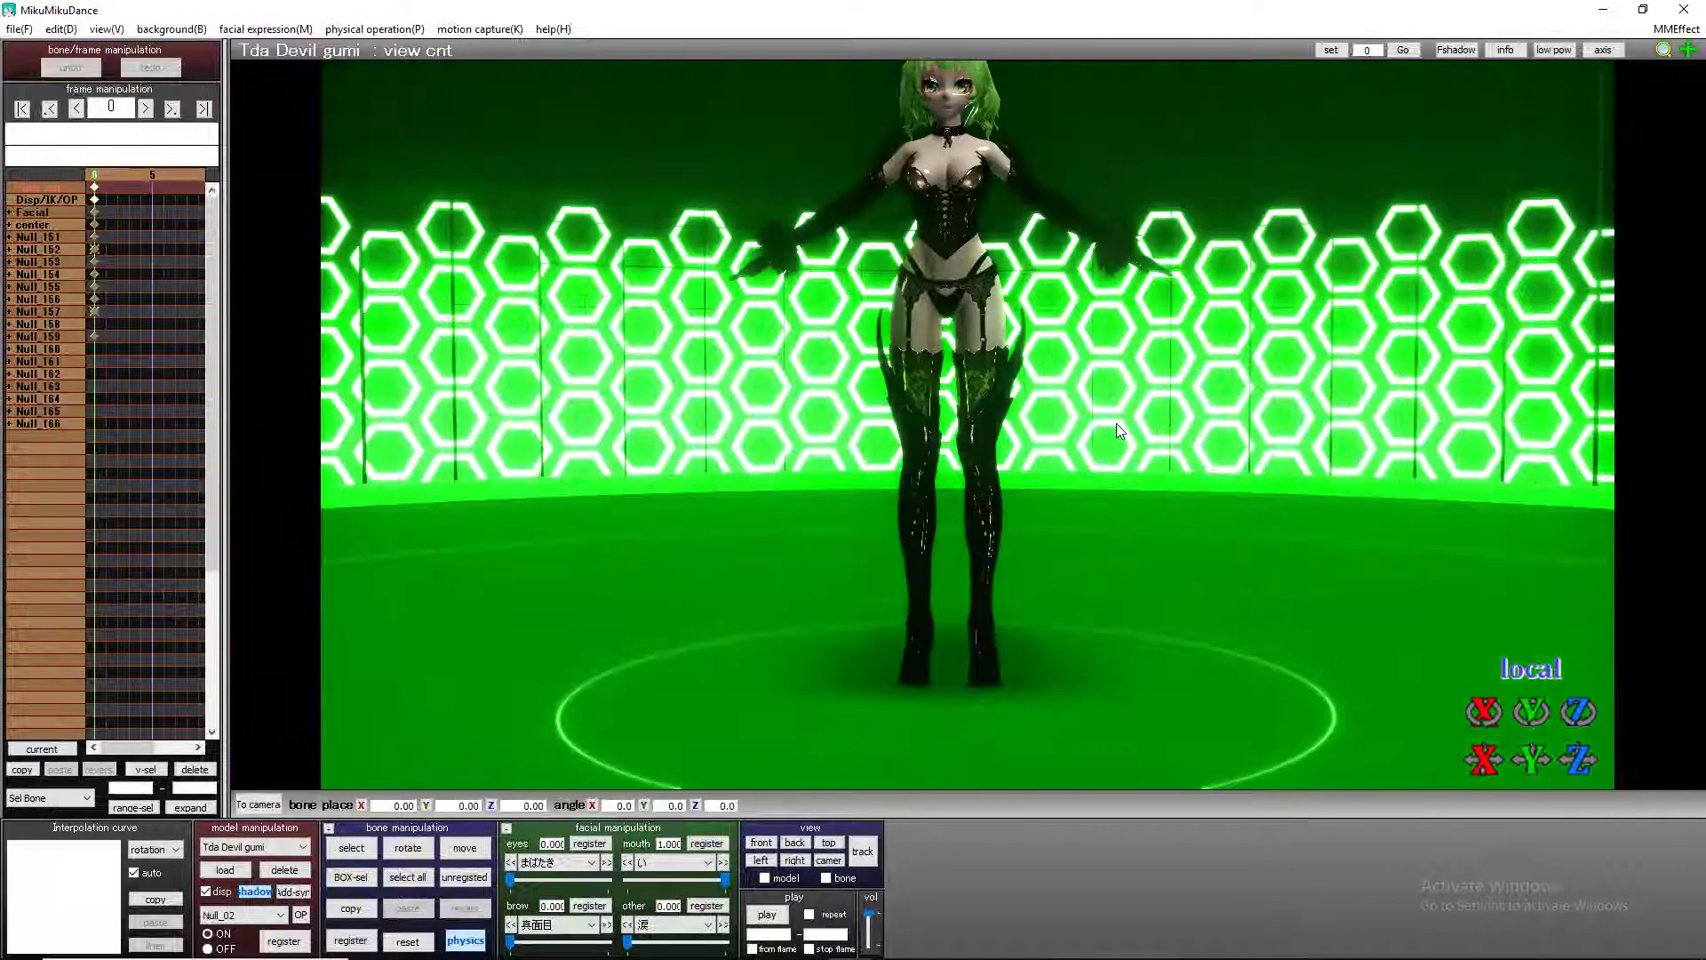
left_click_drag(1688, 51, 1036, 540)
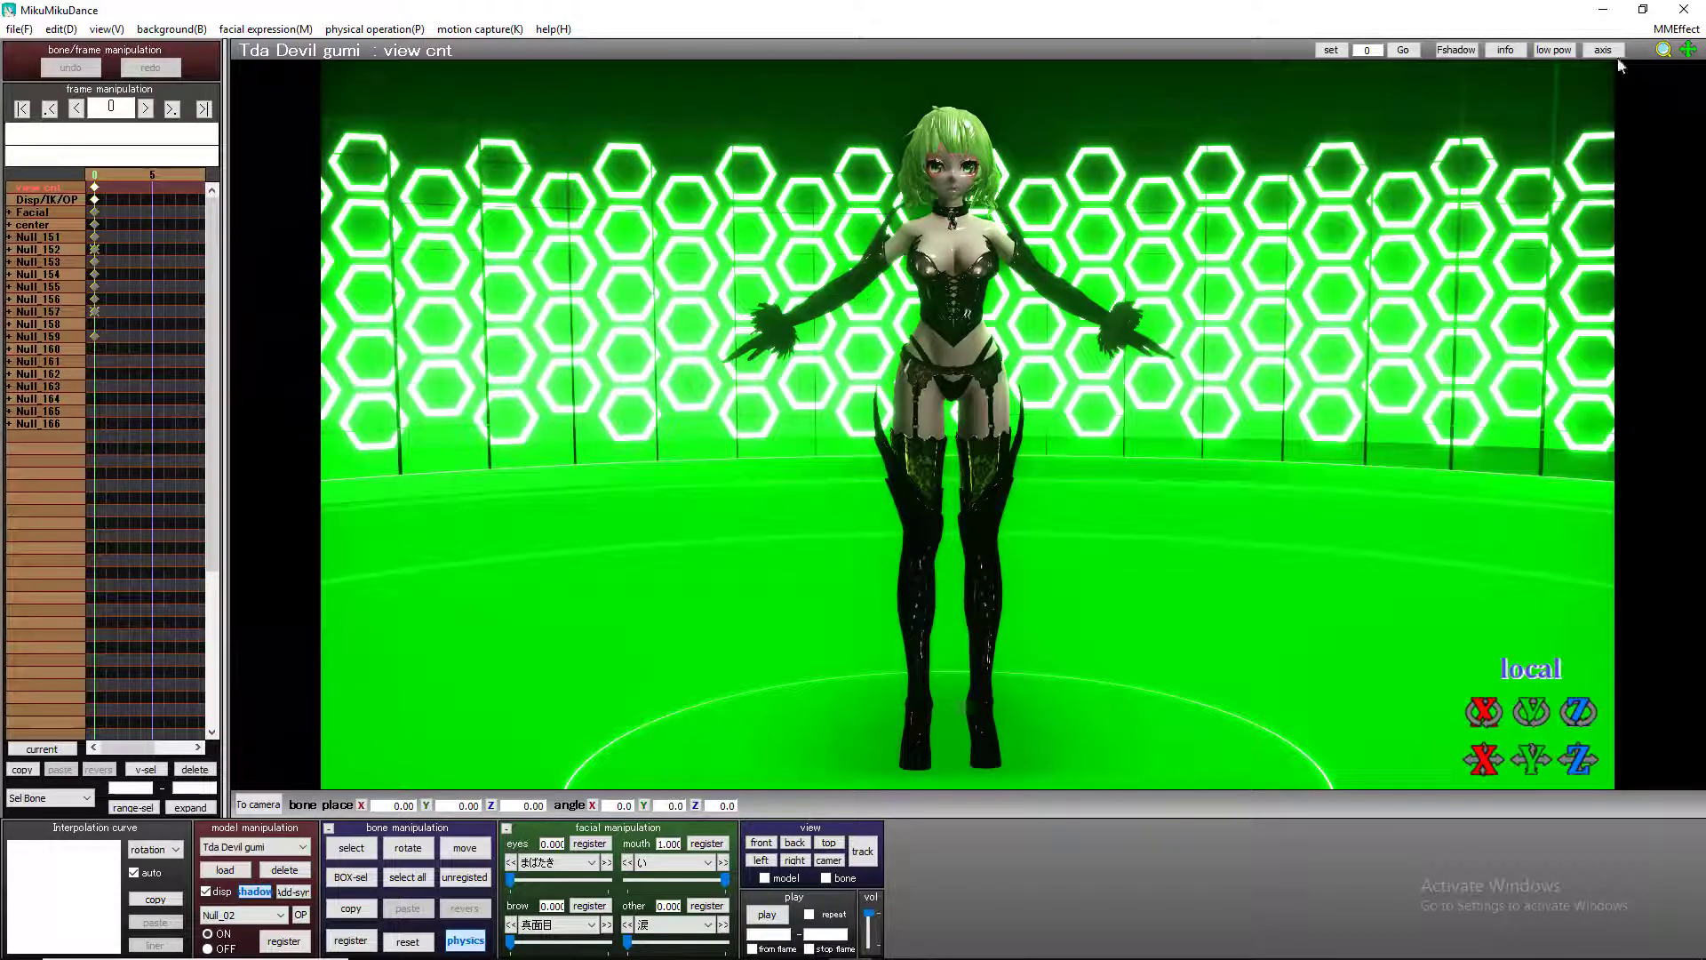
left_click(1671, 30)
left_click(975, 445)
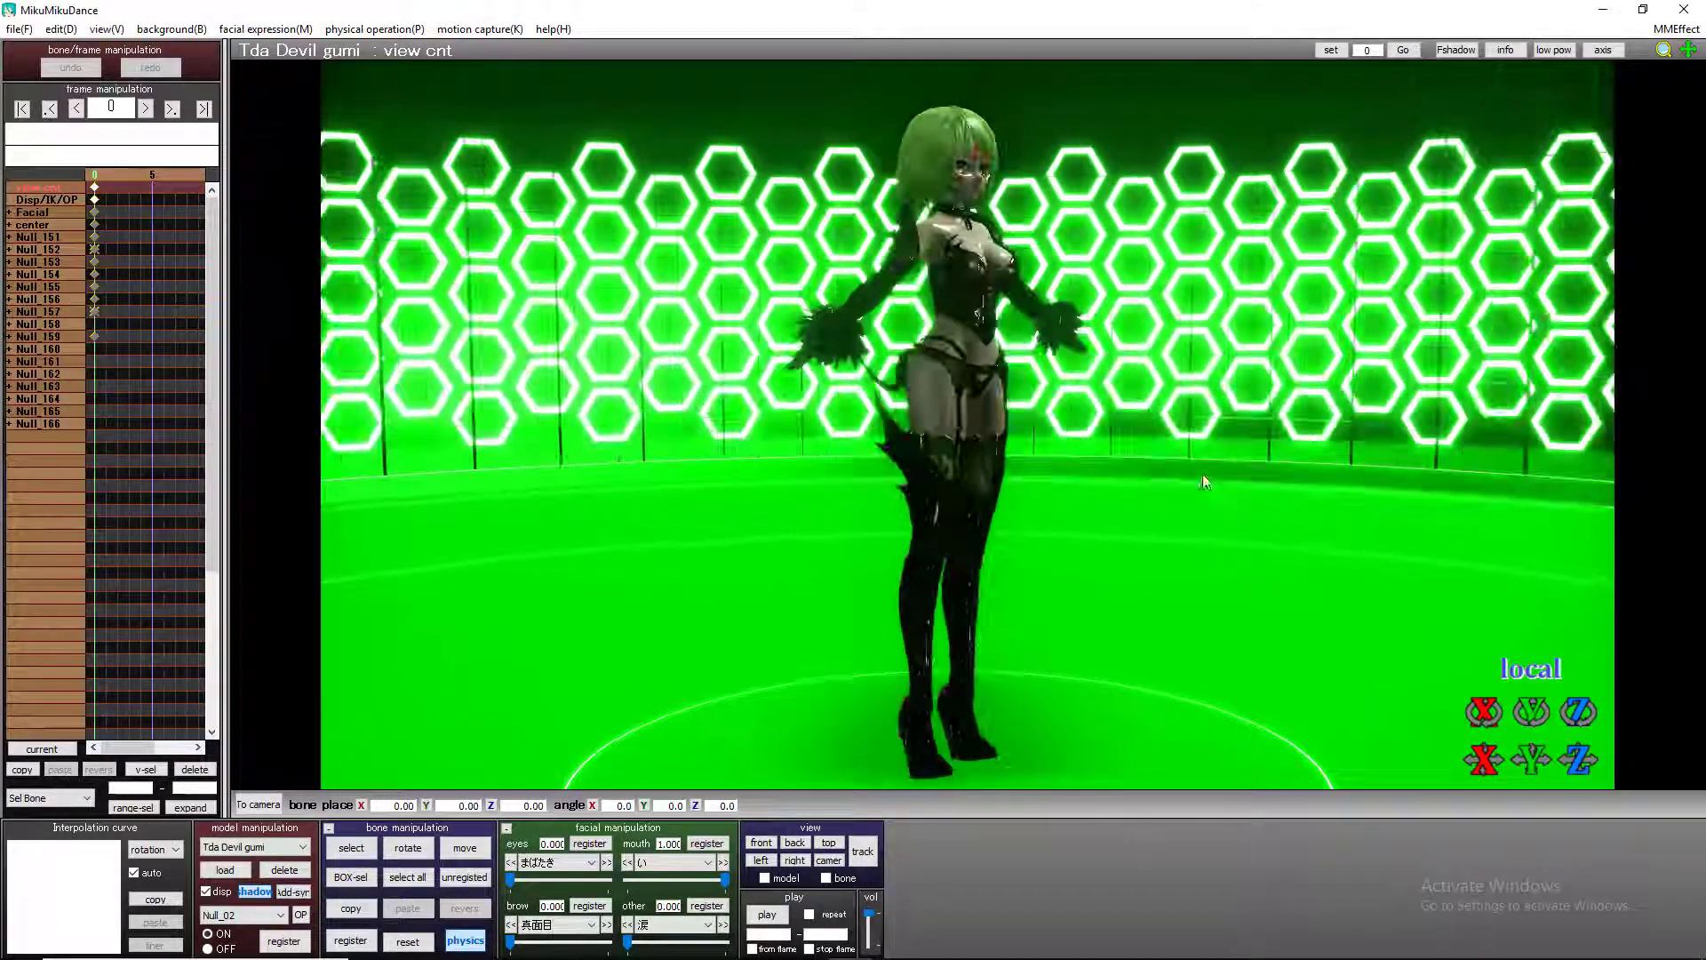
right_click_drag(1202, 473, 1014, 572)
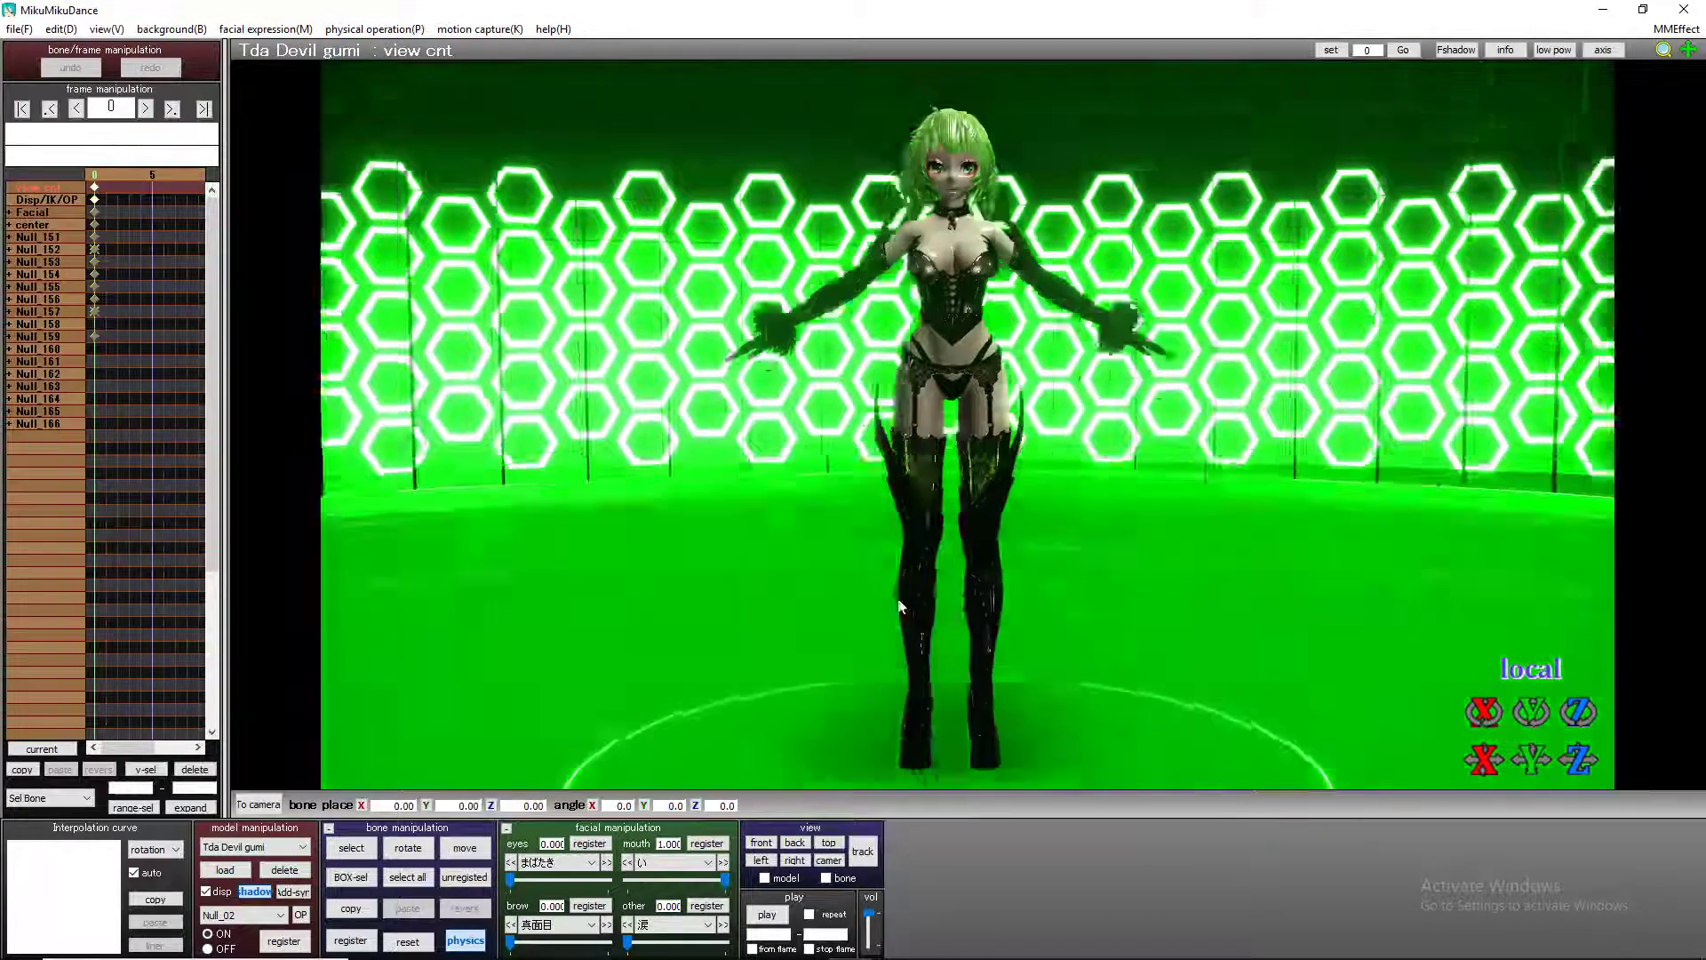
right_click_drag(839, 615, 935, 581)
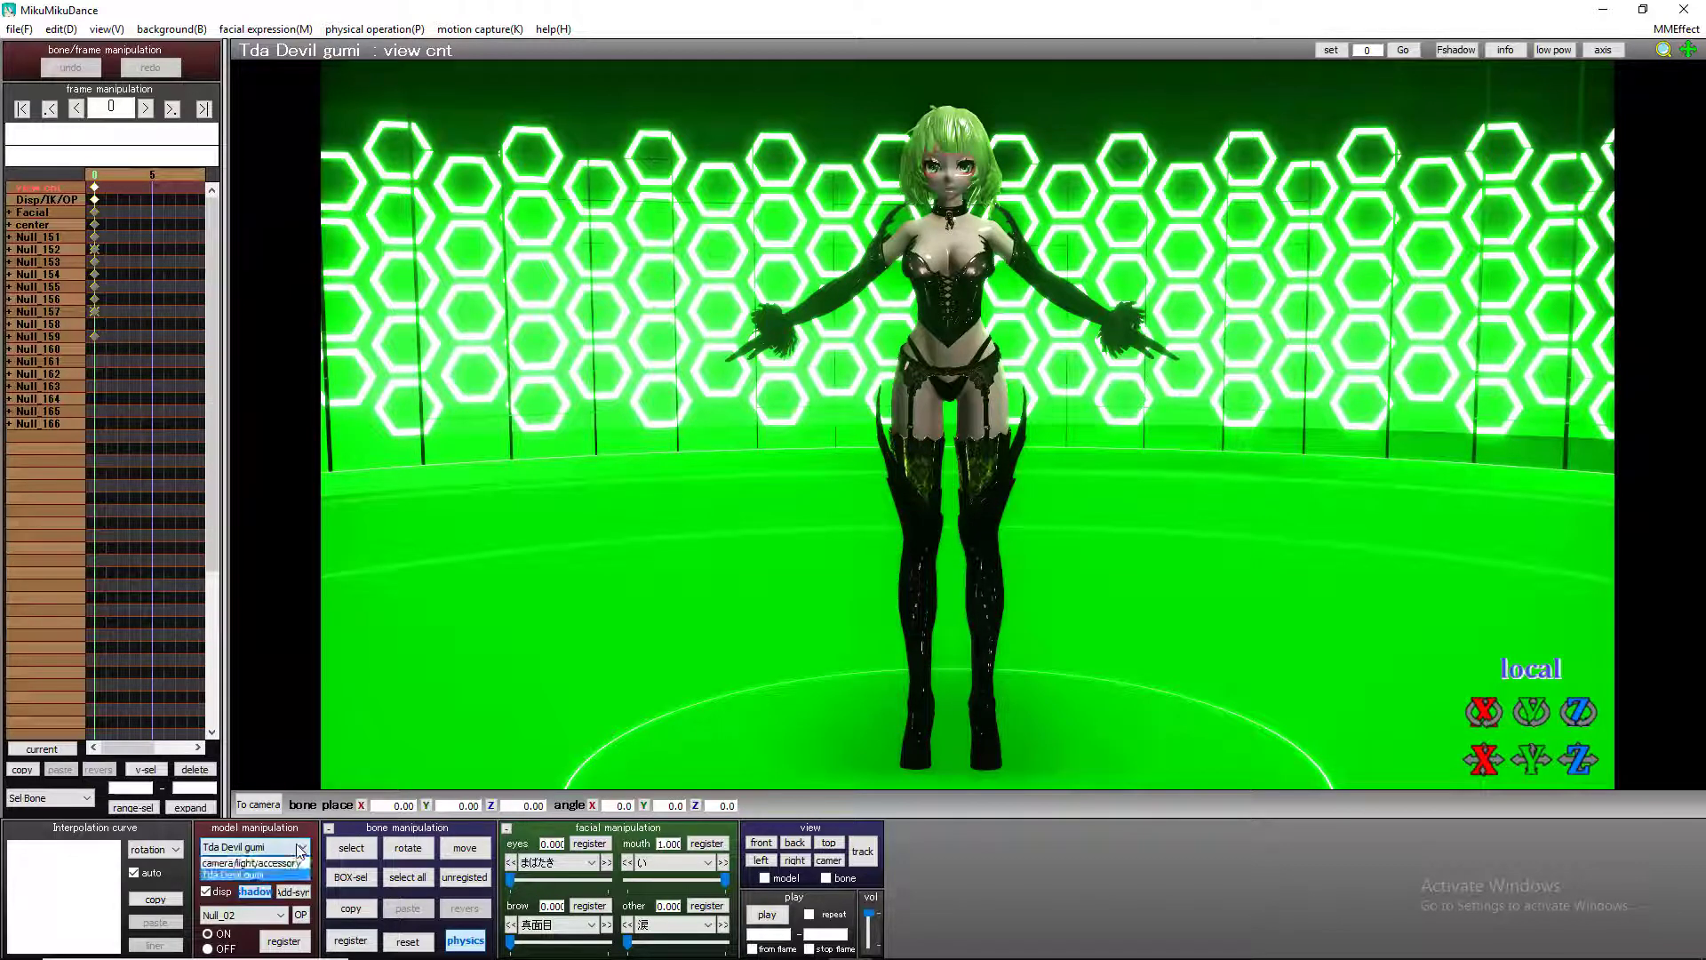
Delete the AutoLuminous.x accessory from the scene
left_click(278, 864)
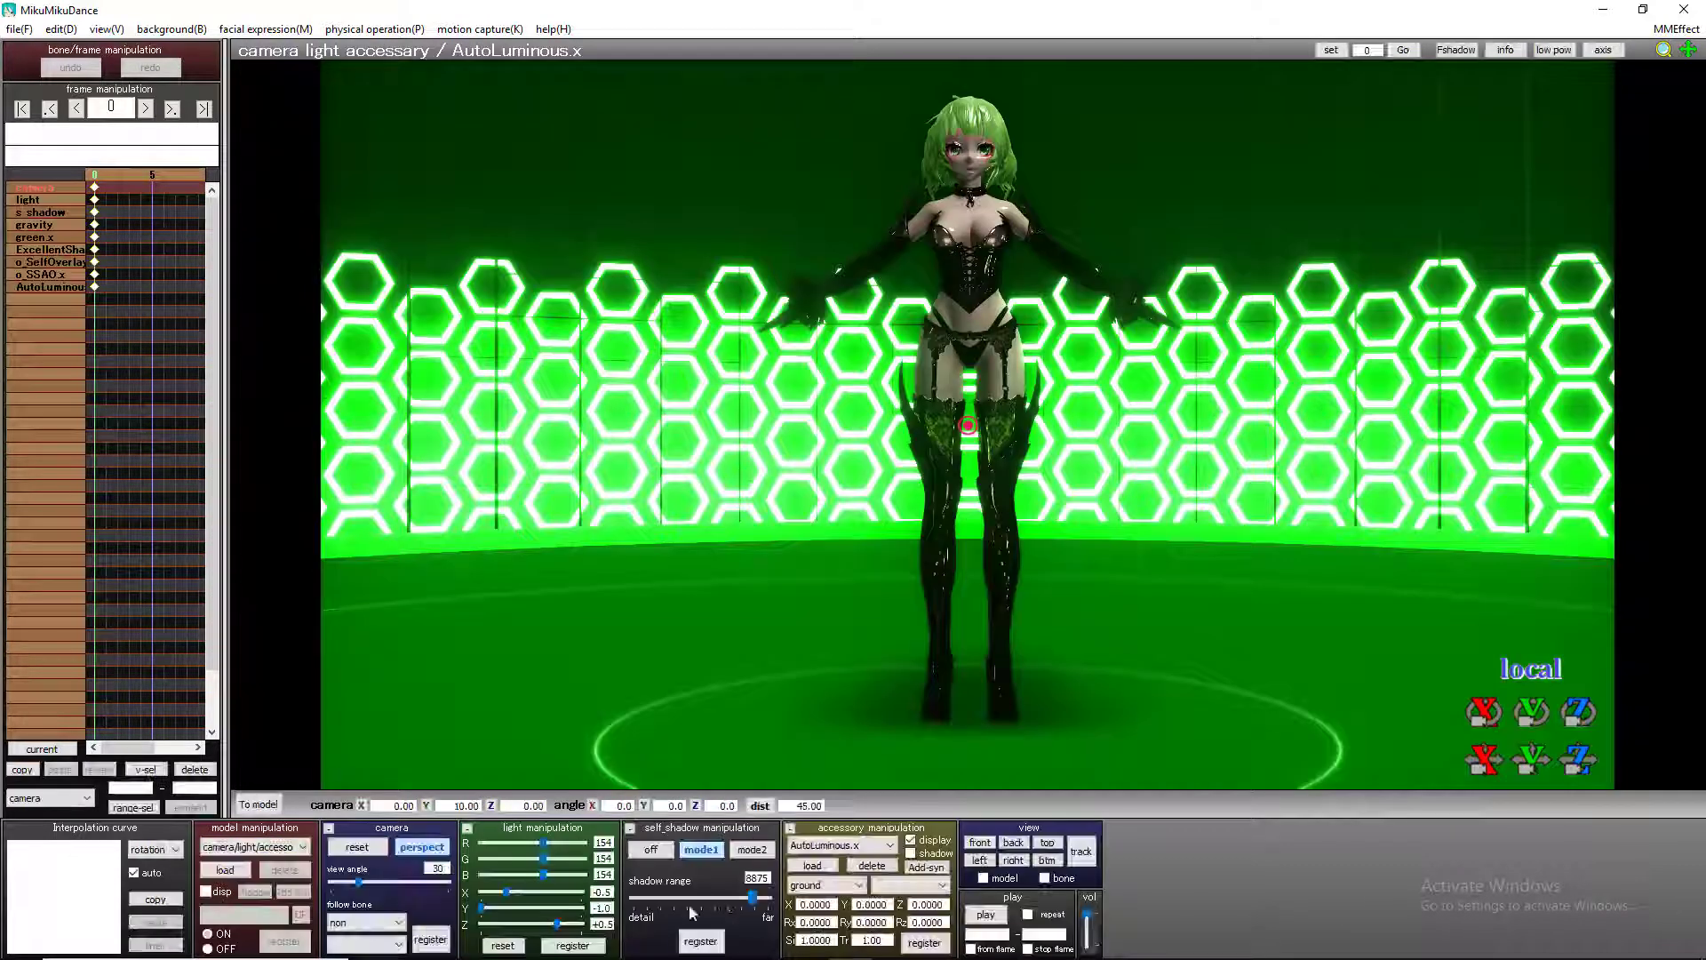
right_click_drag(946, 641, 947, 643)
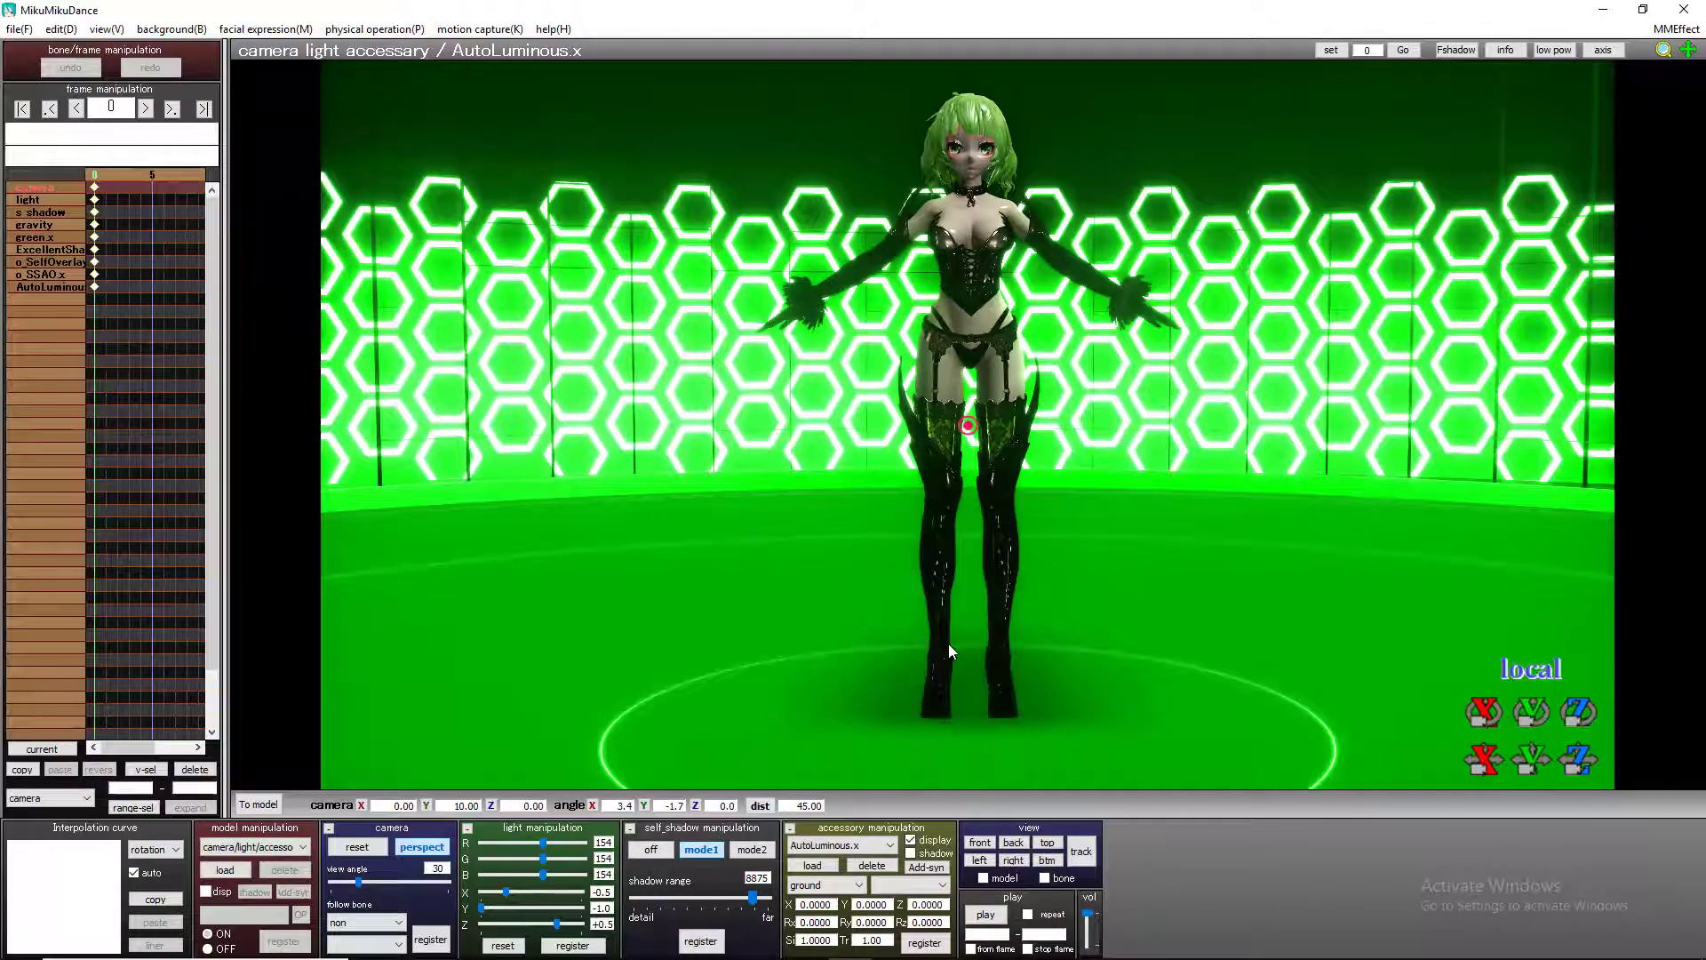
left_click(871, 865)
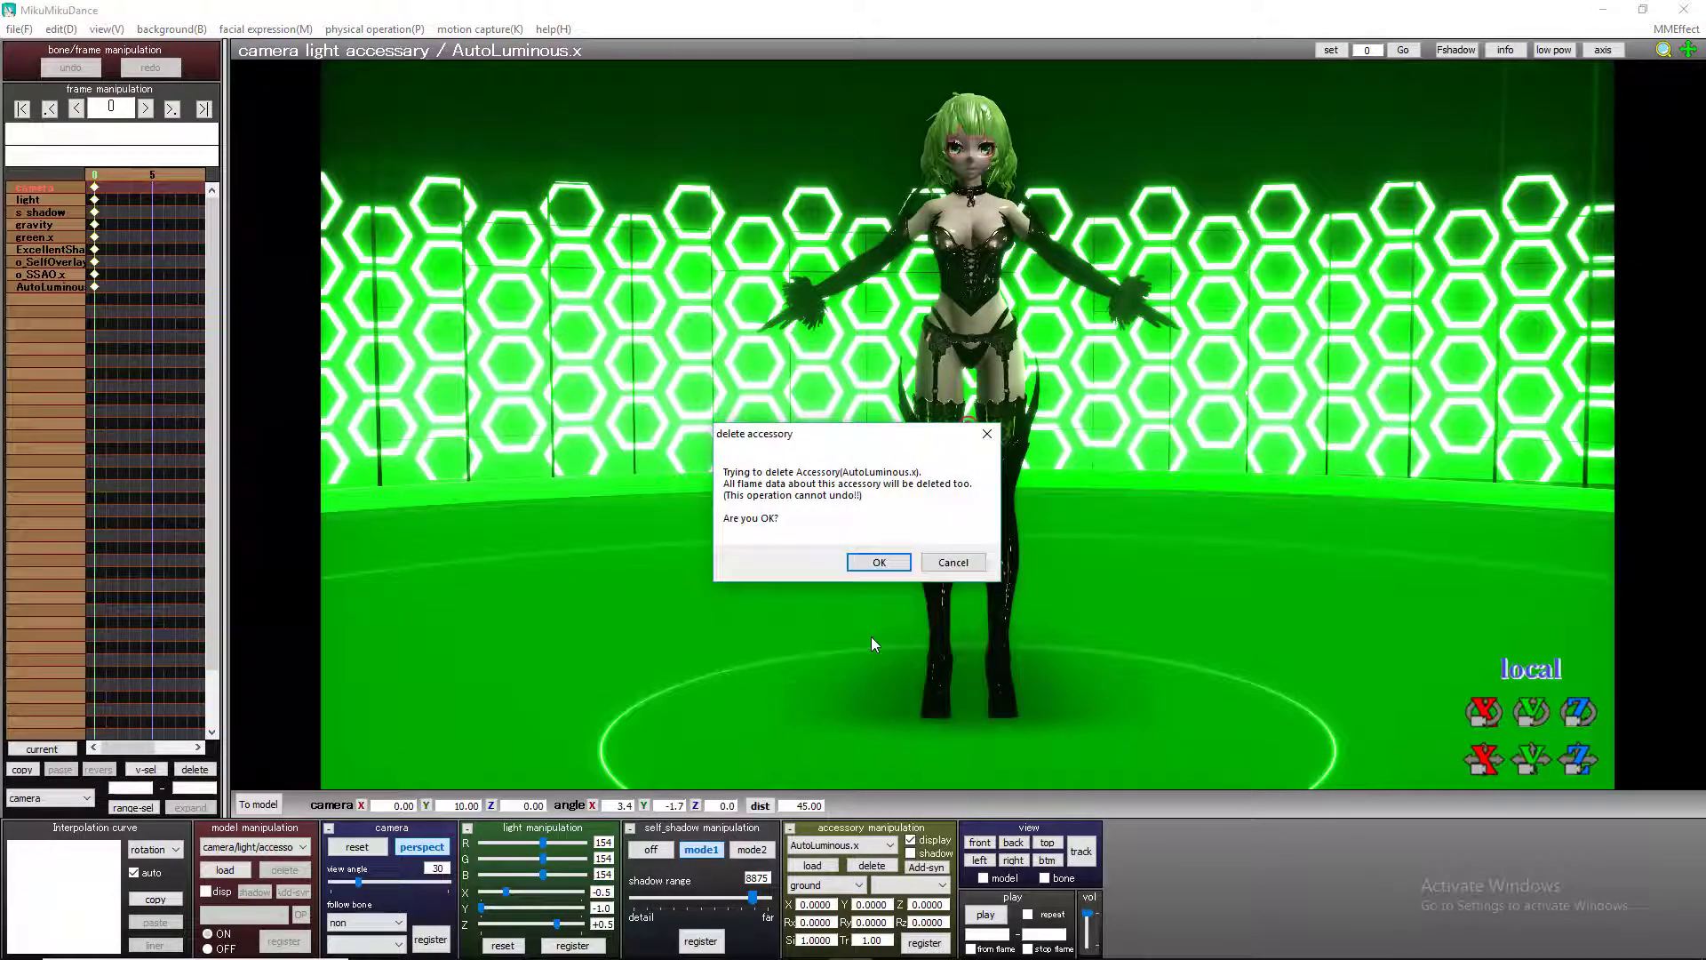
left_click(879, 563)
right_click_drag(1100, 528, 1251, 454)
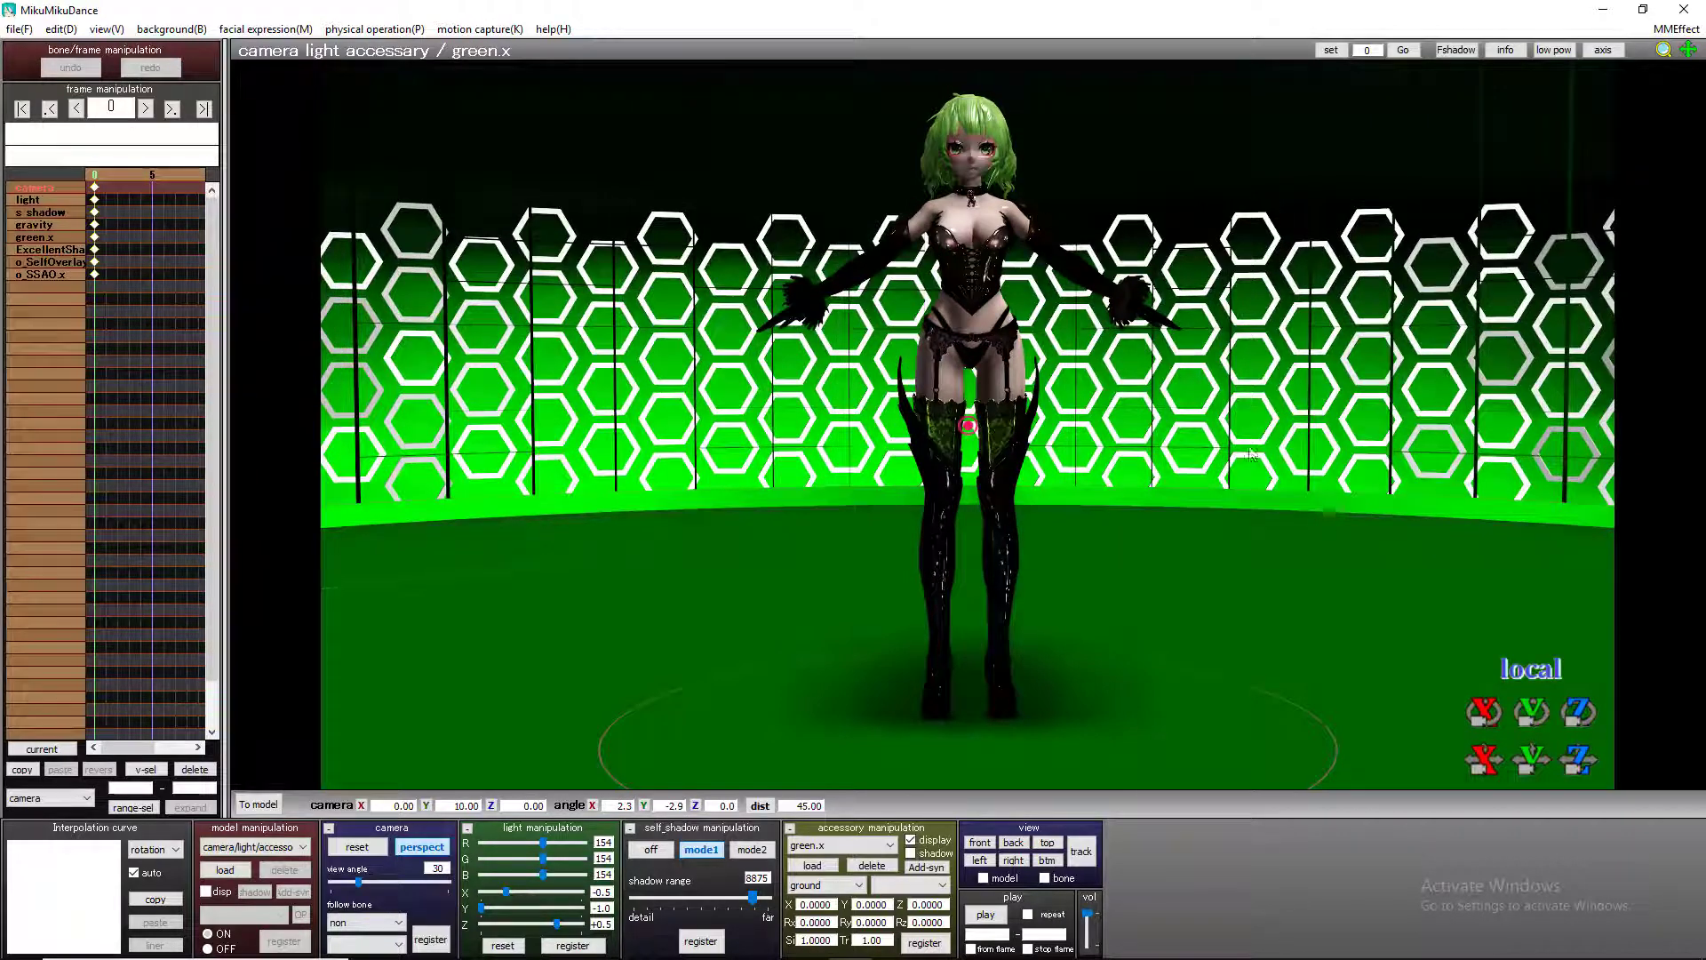
Delete the green.x stage accessory
left_click(872, 865)
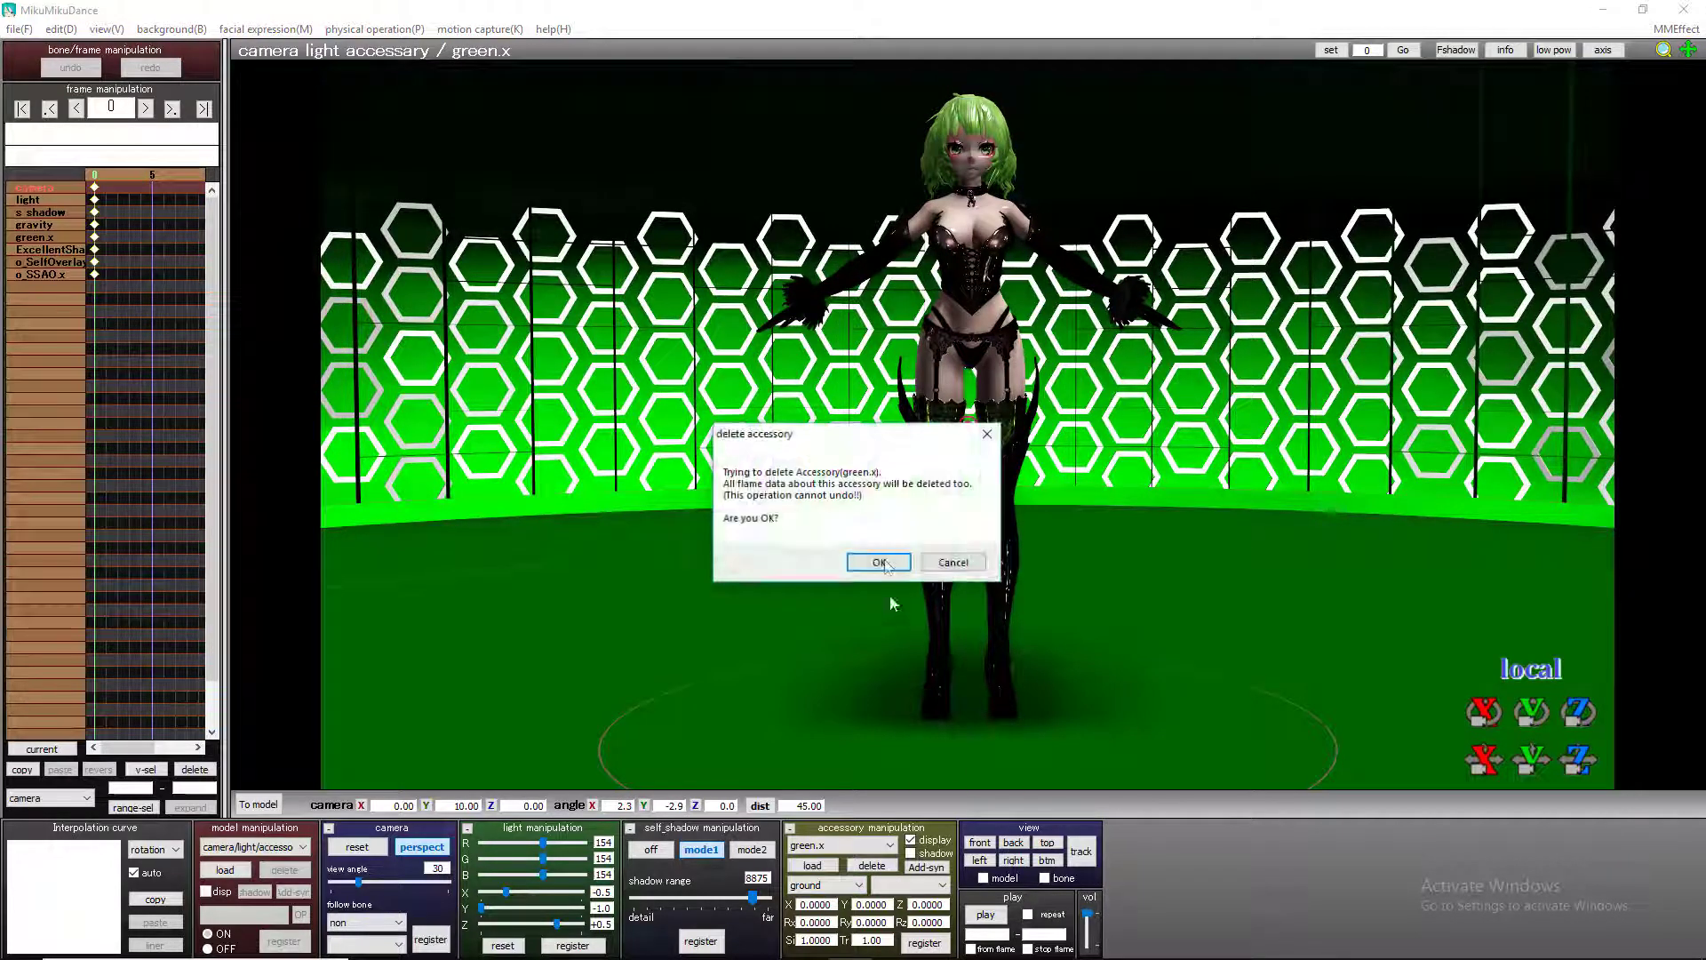
left_click(879, 562)
right_click_drag(888, 533, 957, 555)
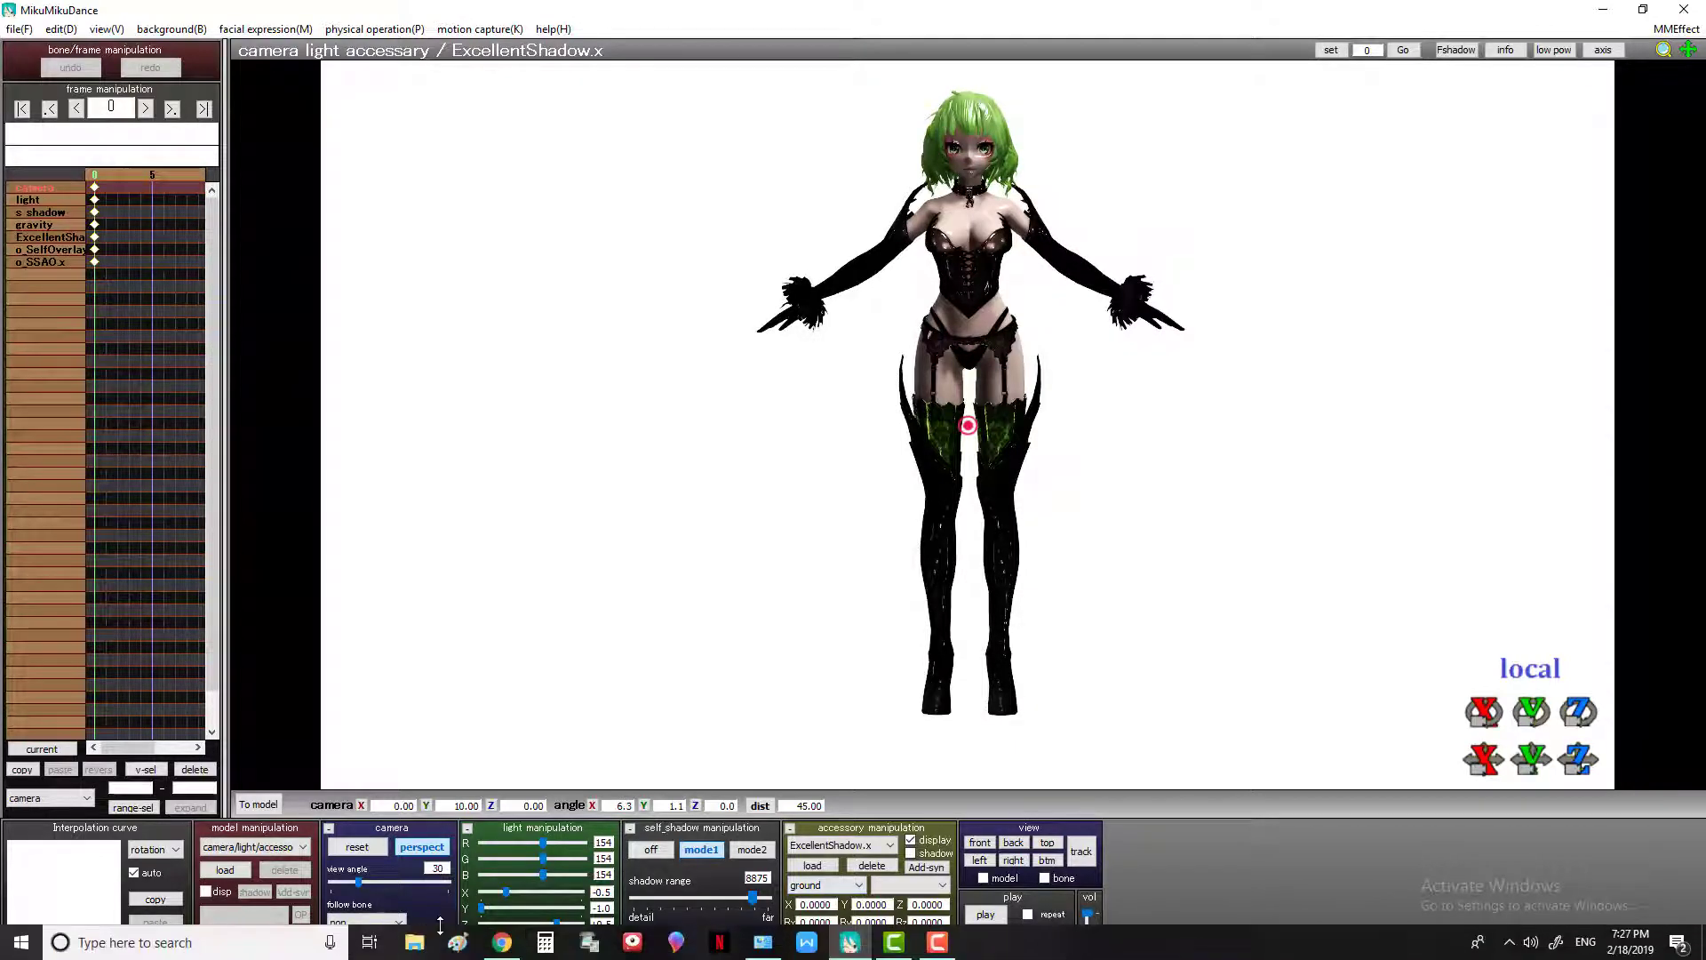
Drag AutoLuminous.x from THISISGOOD > 5AutoLuminous4 into the MMD viewport, then close File Explorer
left_click(415, 943)
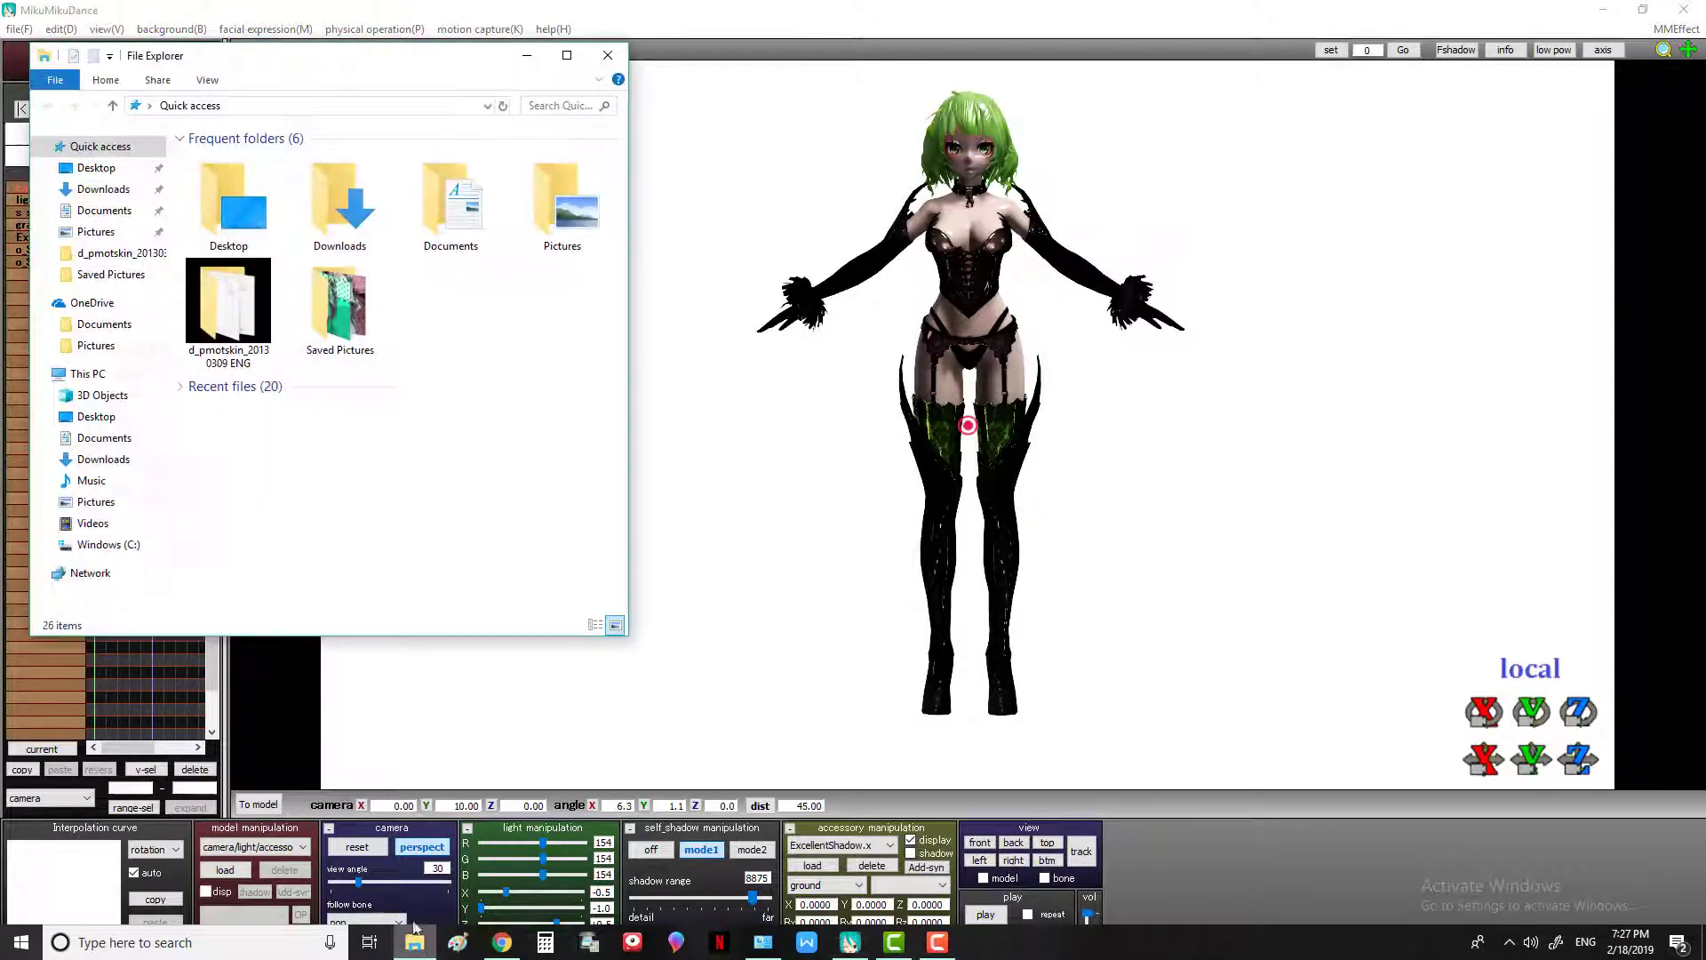
double_click(271, 333)
left_click(233, 106)
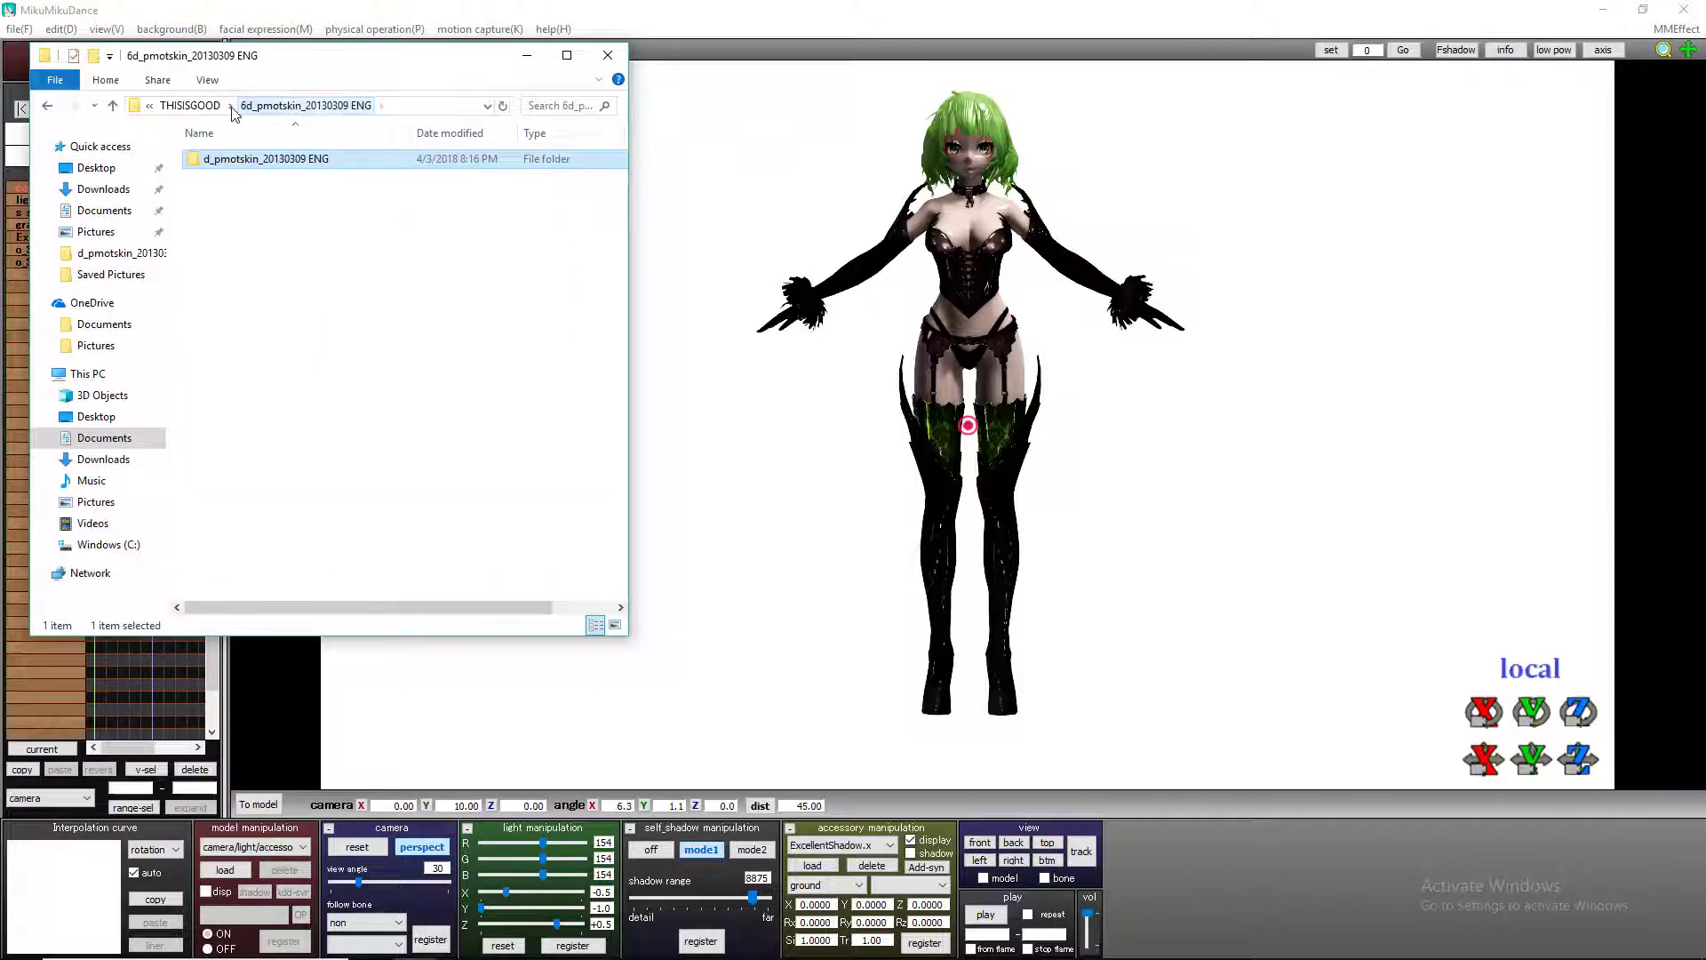
left_click(220, 109)
double_click(254, 185)
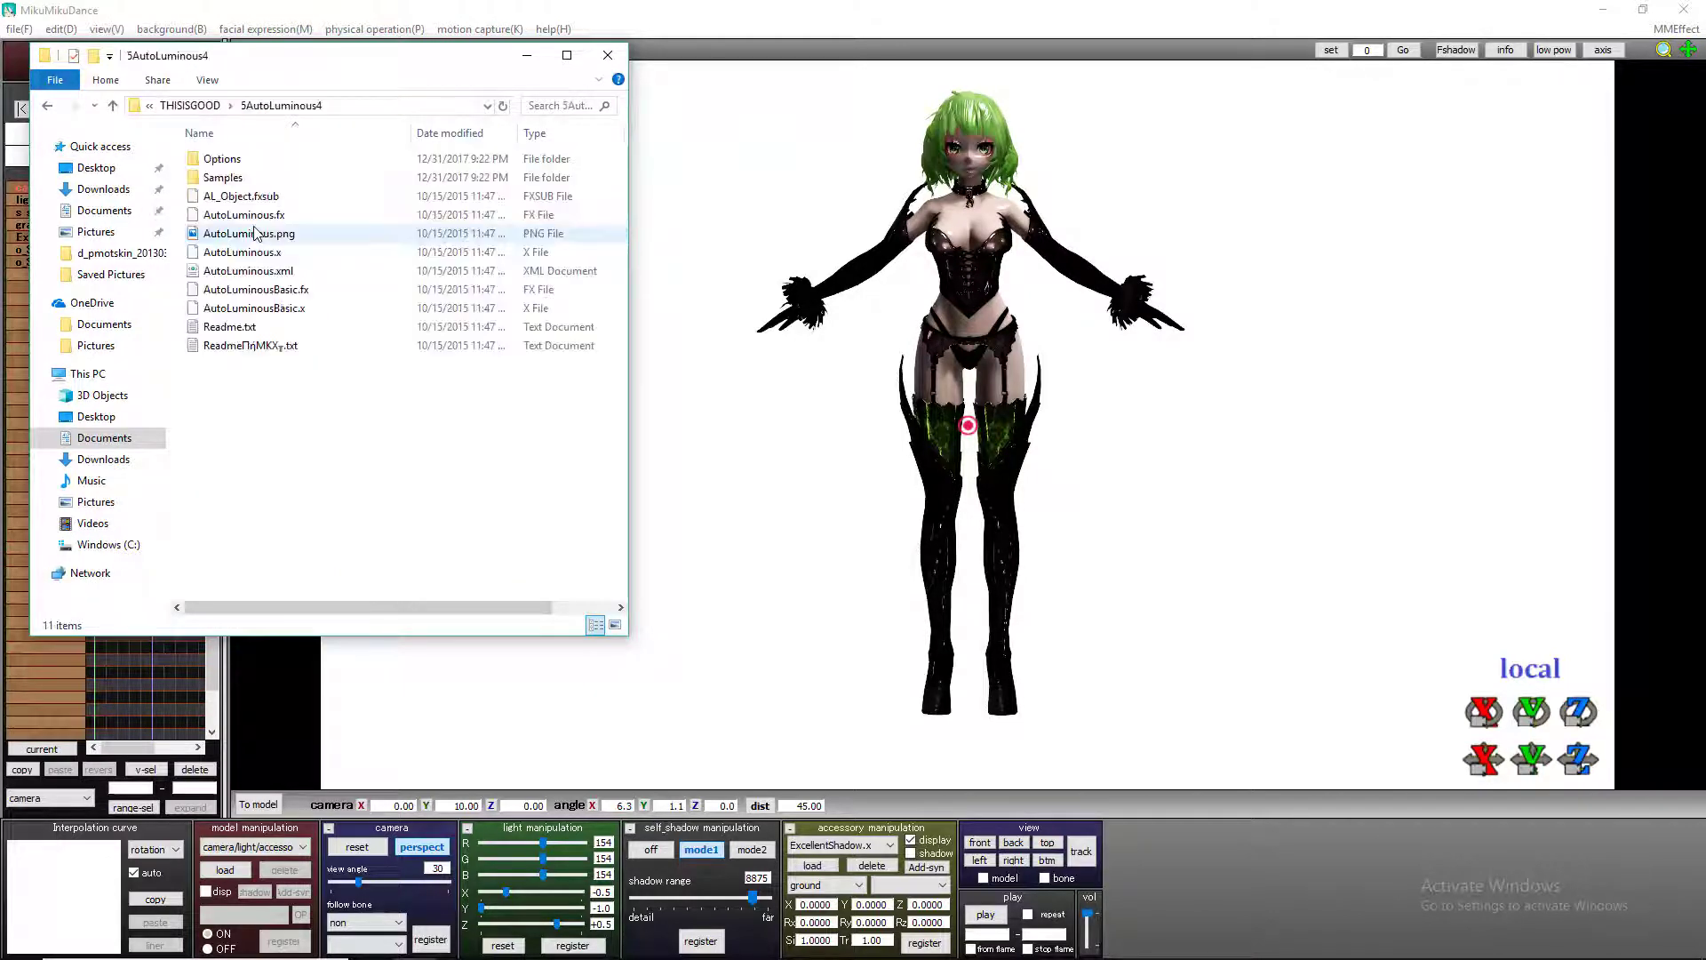
left_click_drag(242, 252, 831, 298)
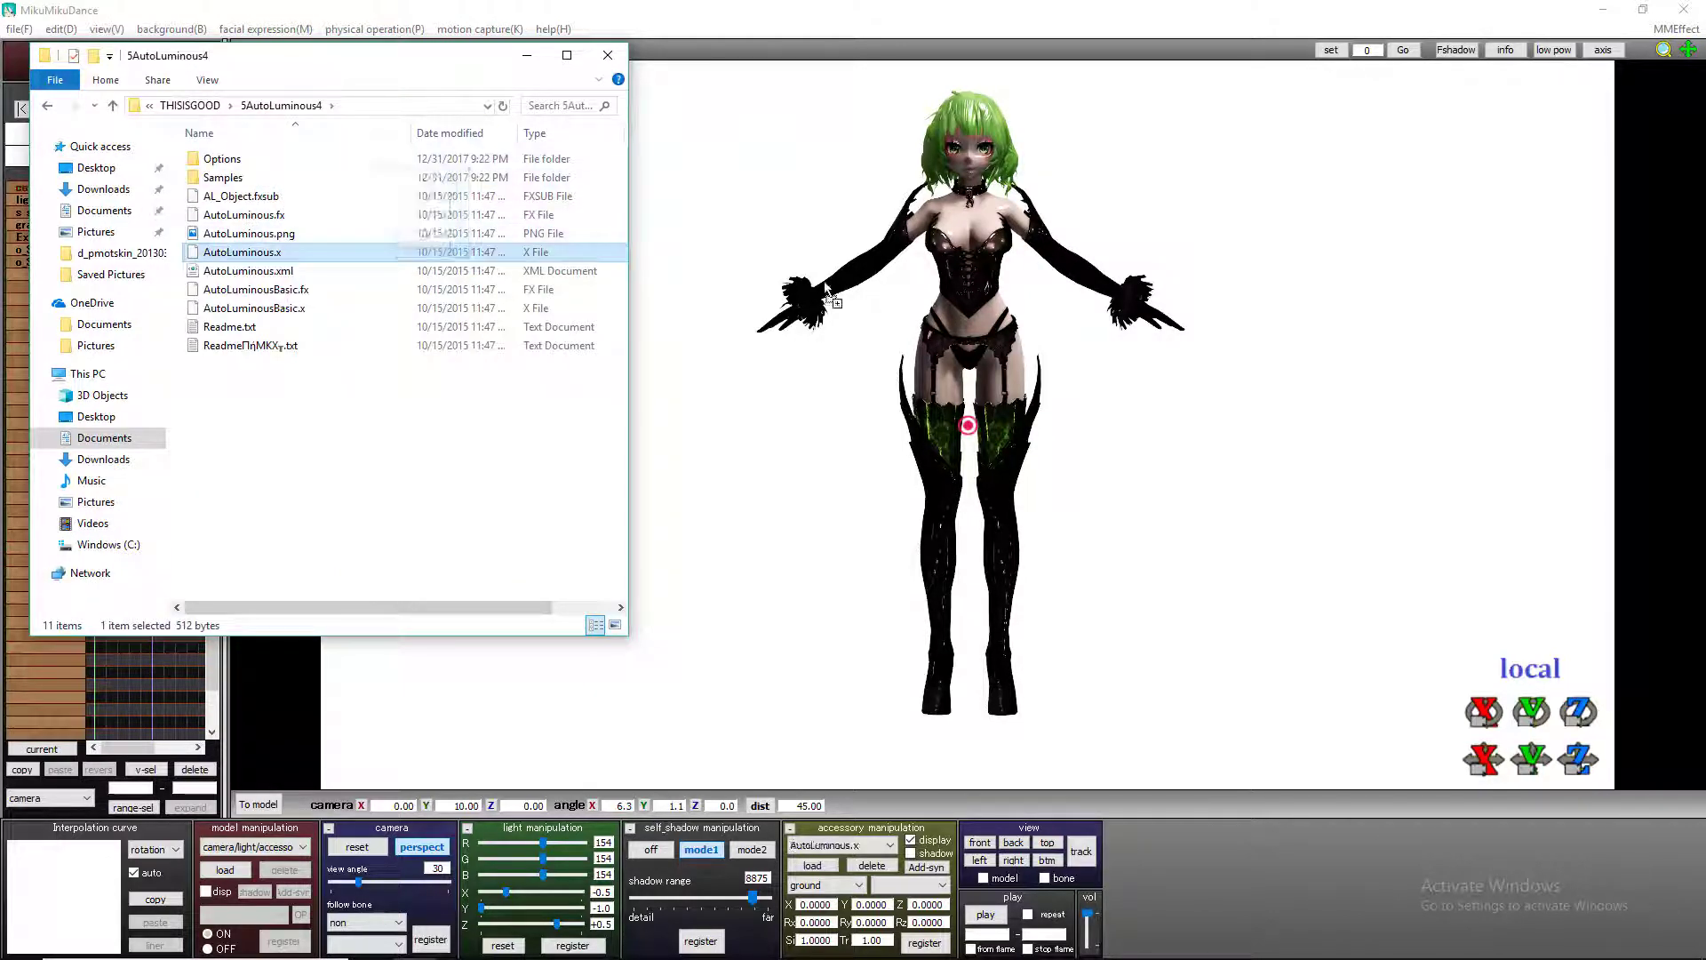
left_click(608, 55)
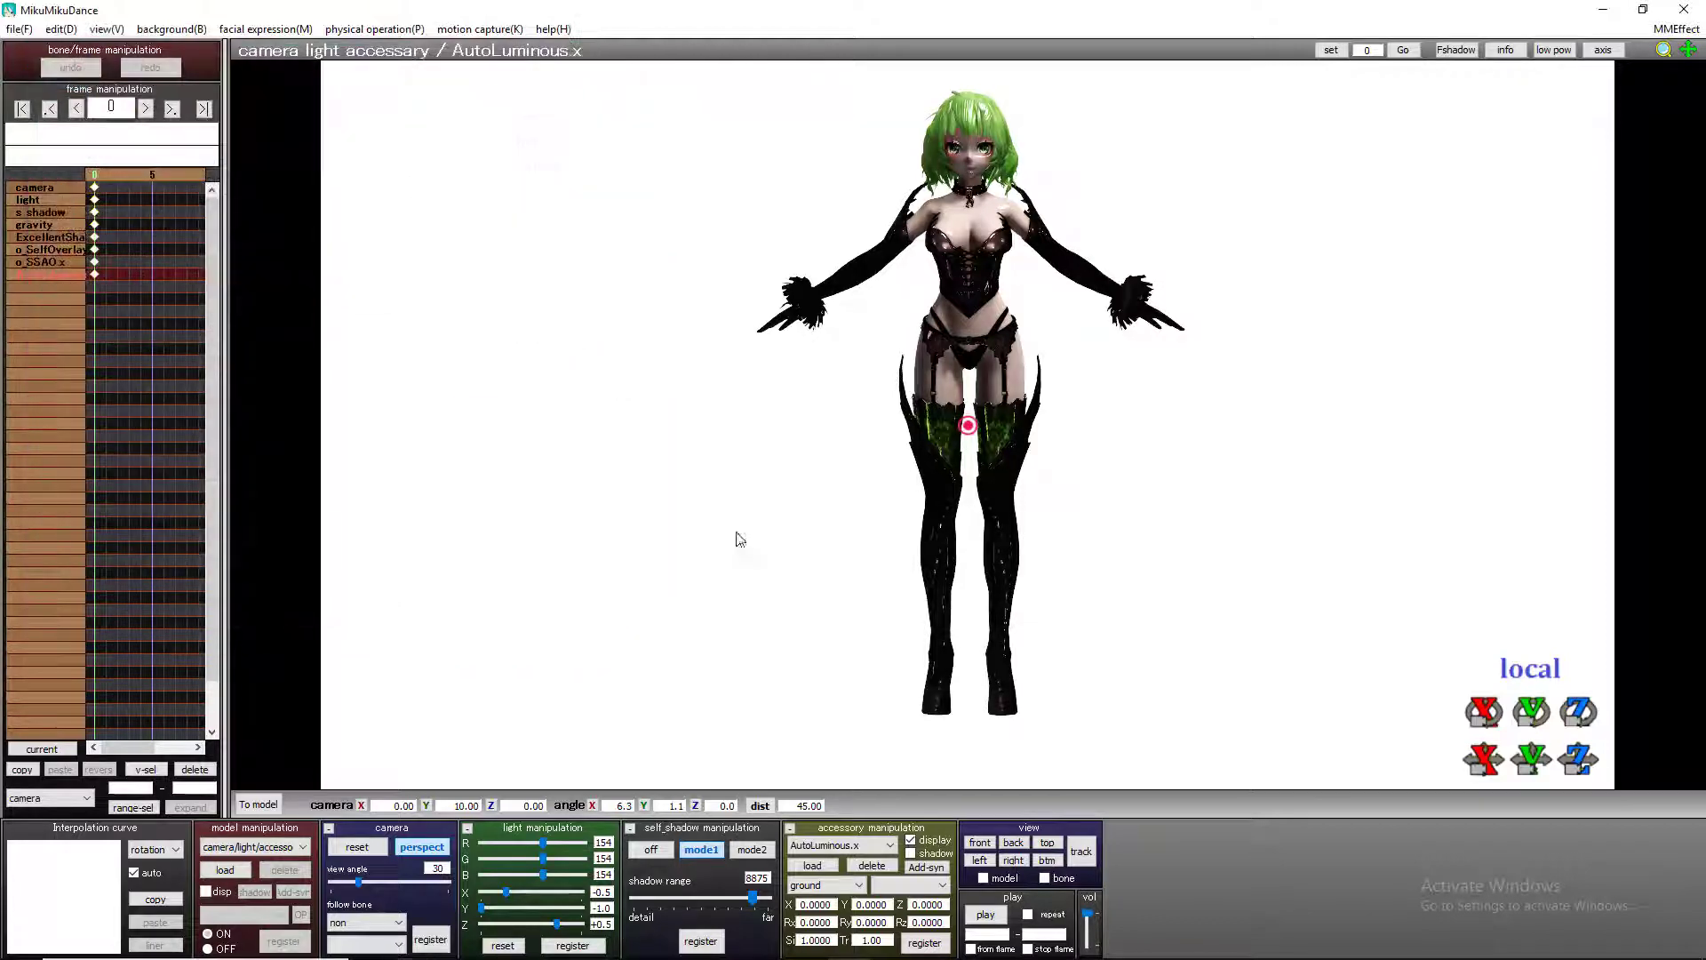
right_click_drag(751, 514, 783, 512)
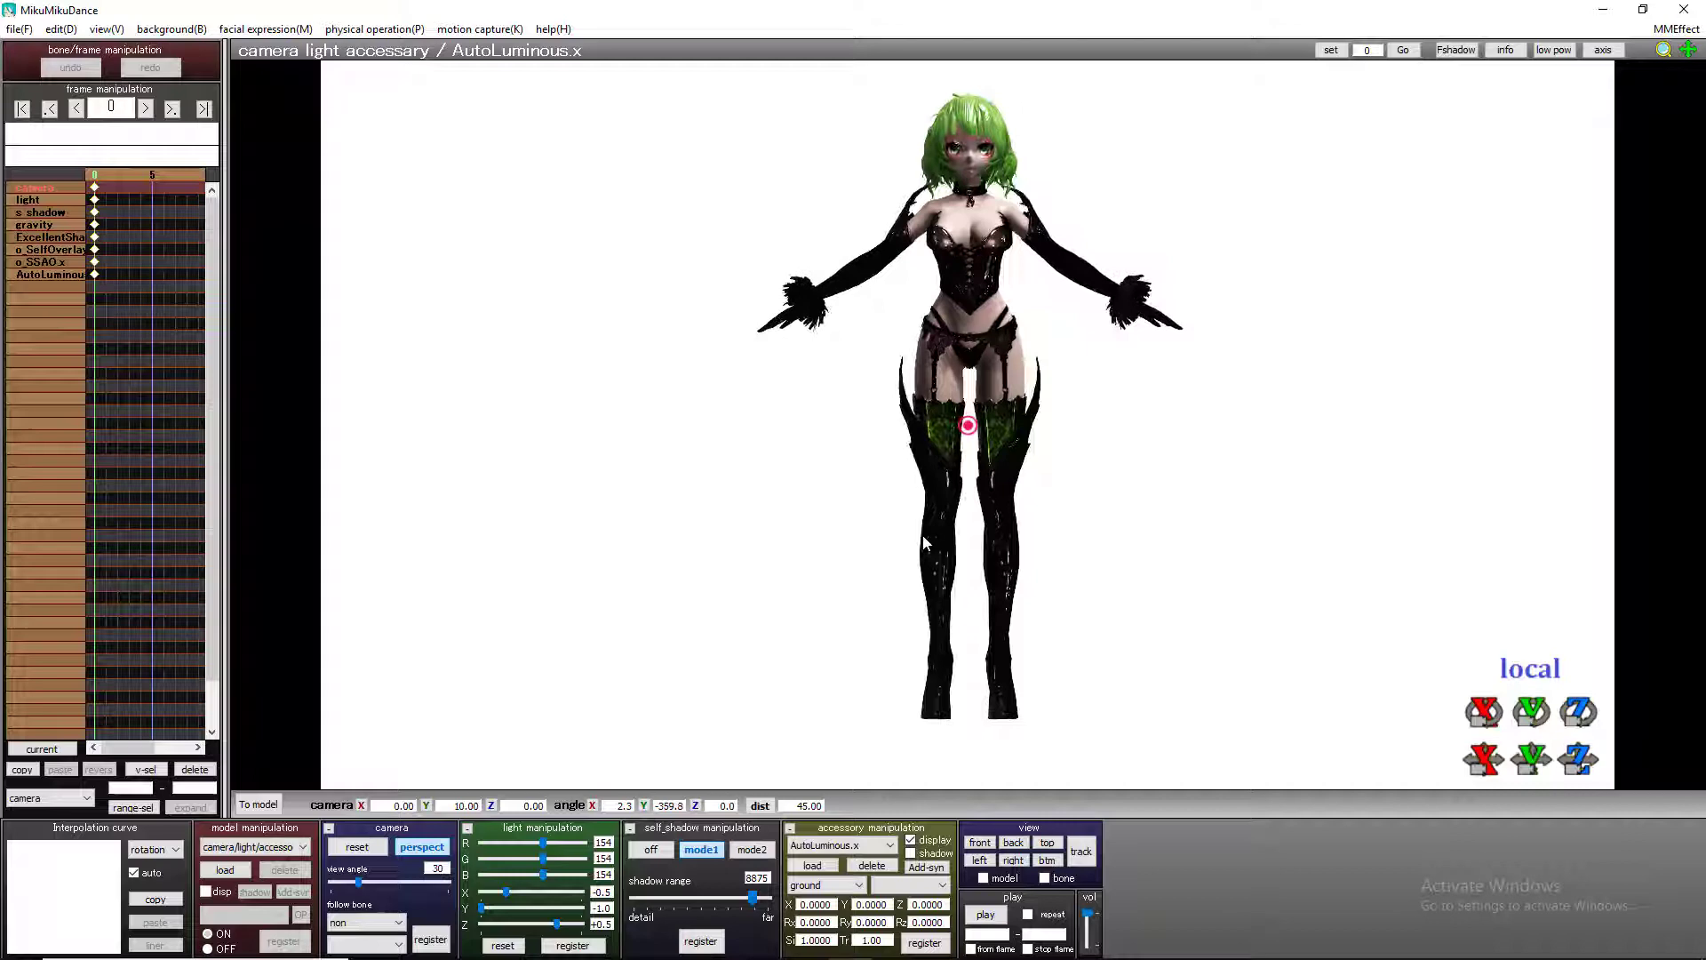
mouse_move(926, 544)
right_mouse_down()
mouse_move(876, 582)
mouse_move(1017, 552)
mouse_move(926, 542)
mouse_move(868, 560)
mouse_move(914, 544)
mouse_move(954, 557)
right_mouse_up()
right_click_drag(1094, 545, 1071, 550)
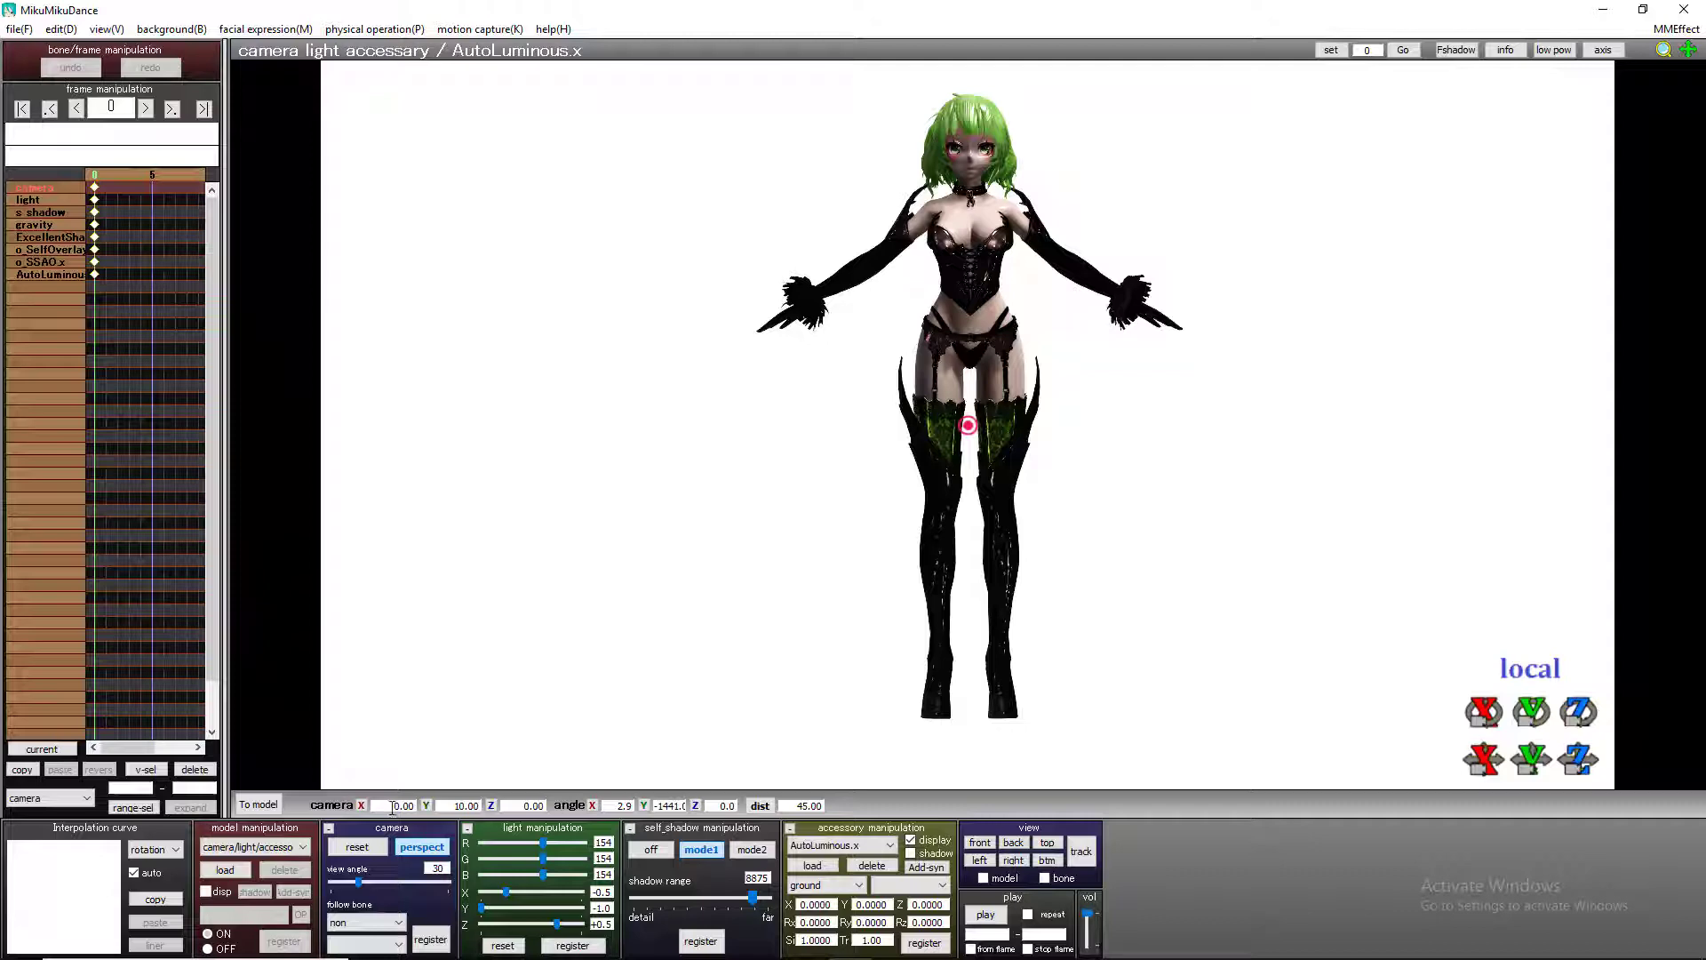
left_click(835, 866)
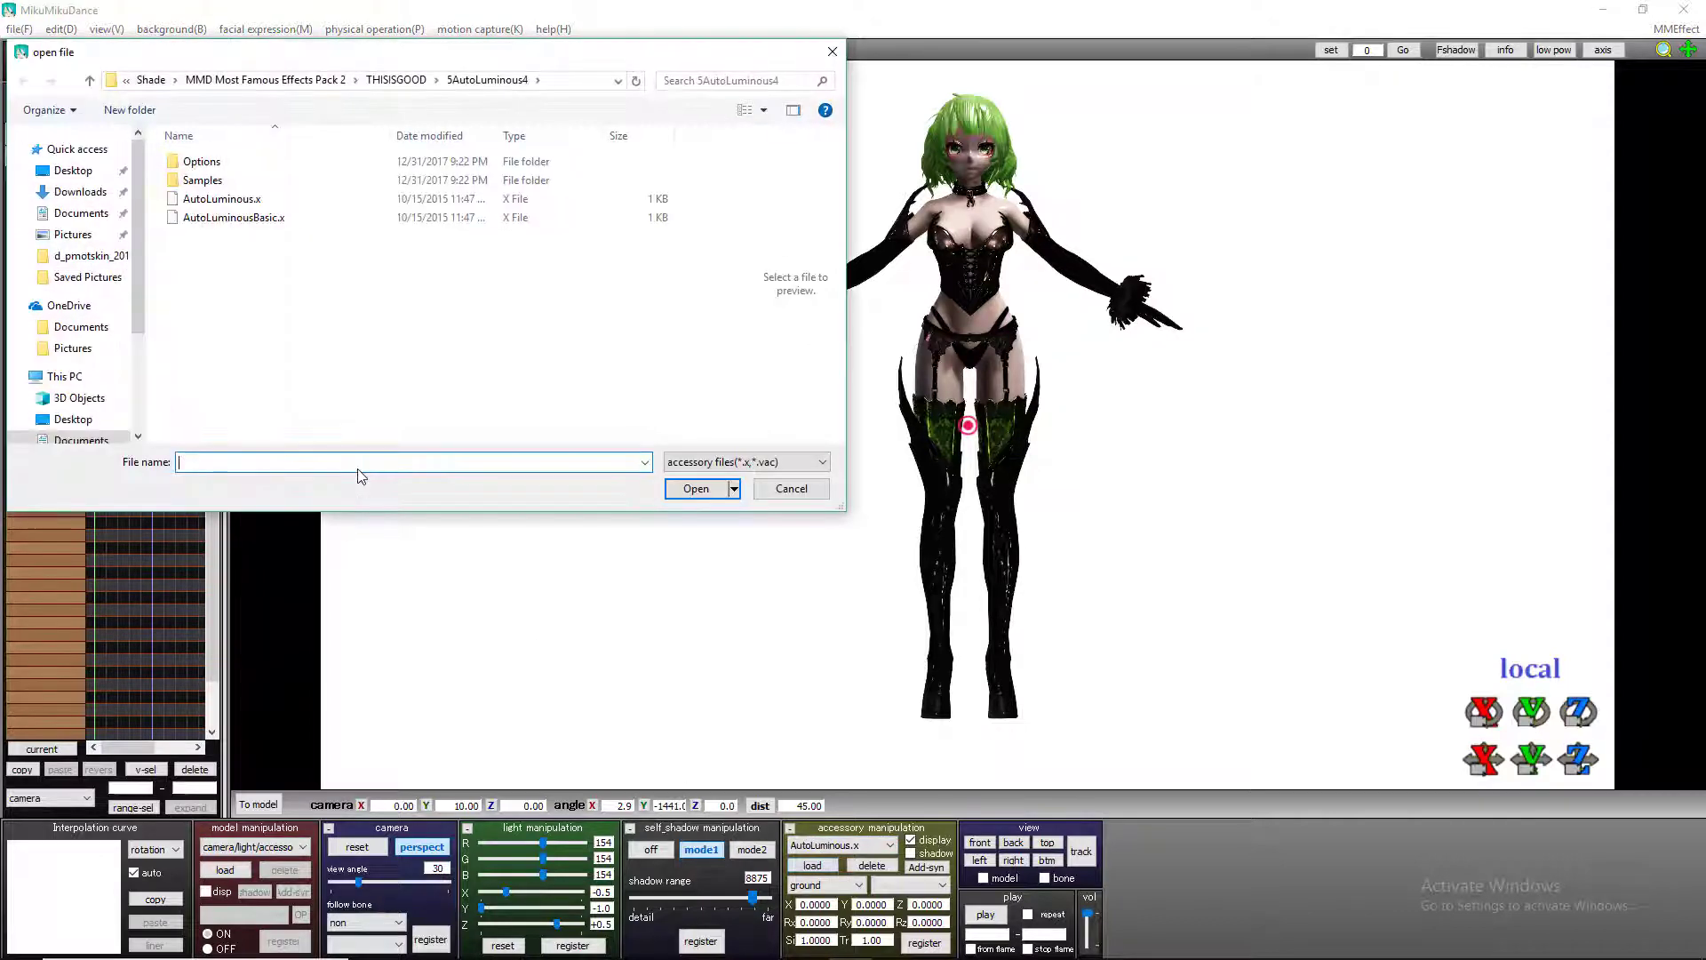
left_click(297, 81)
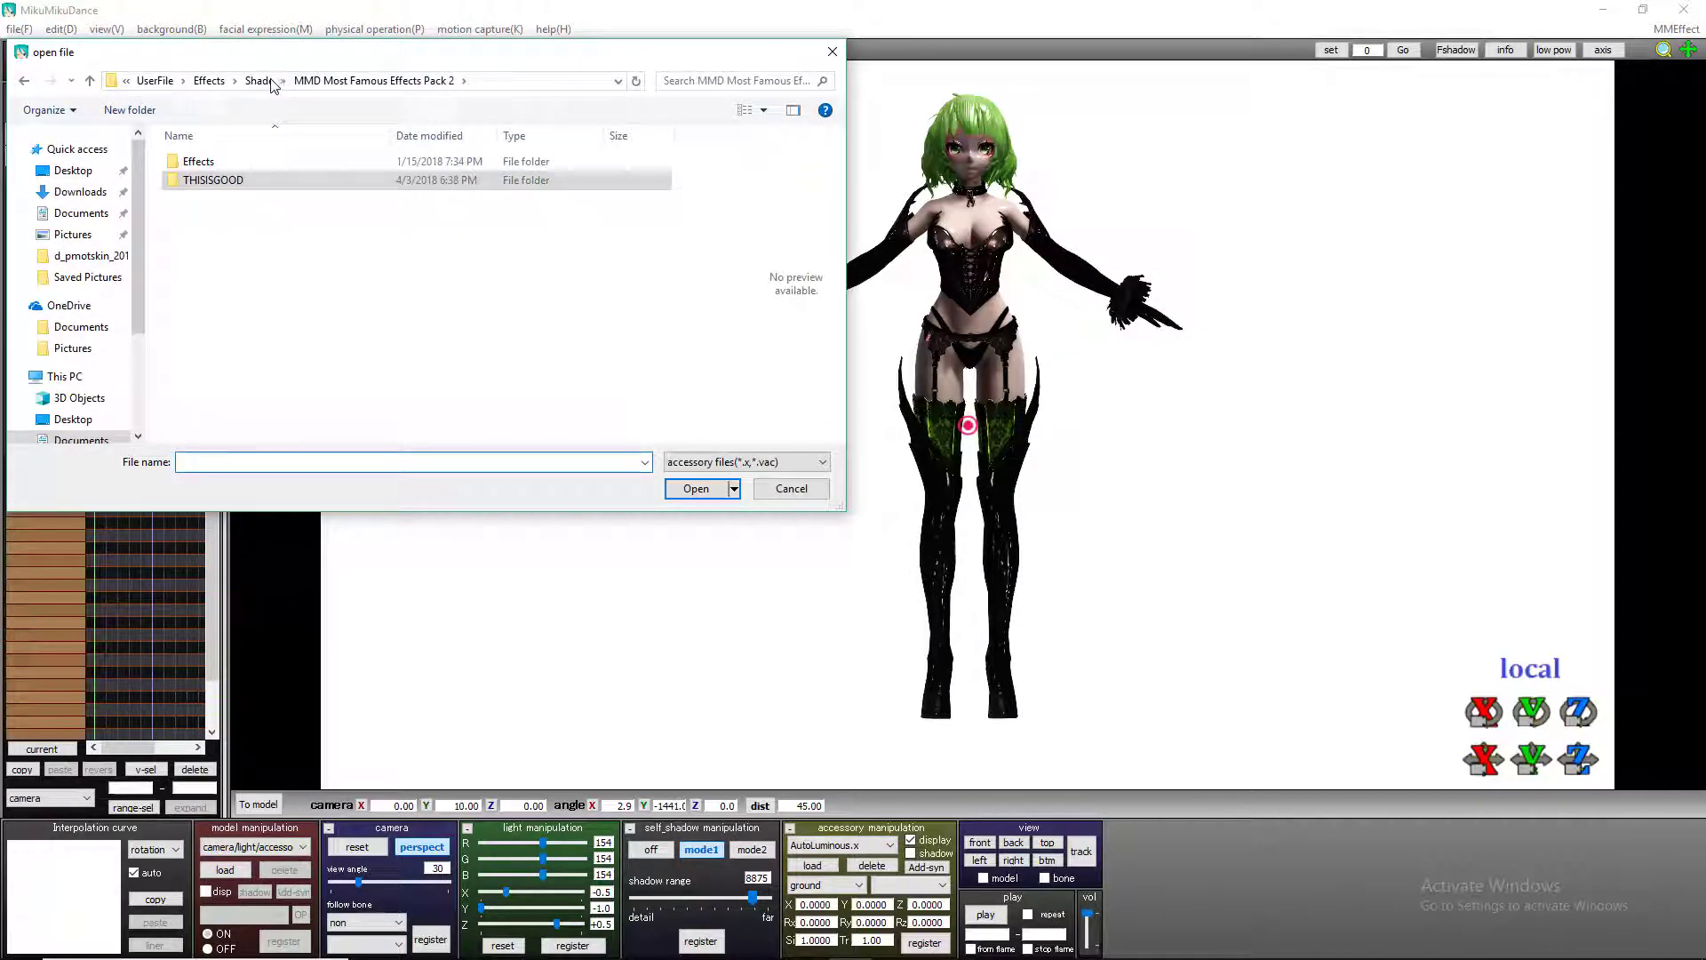
left_click(831, 51)
right_click_drag(716, 445, 868, 476)
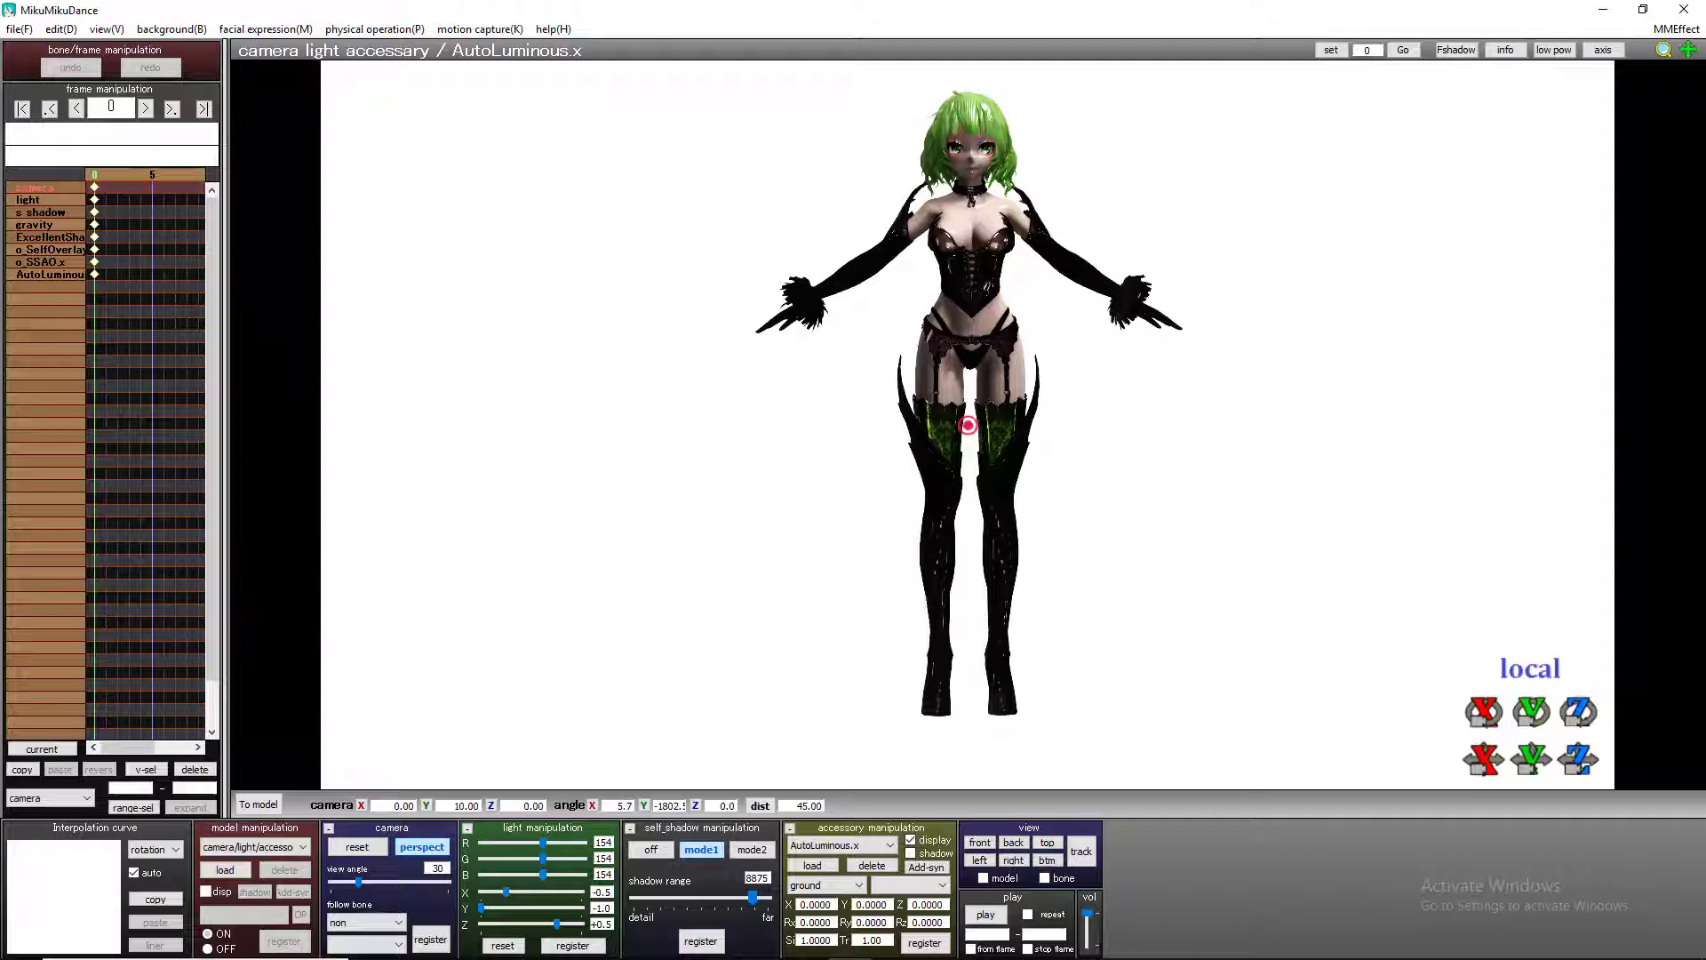
left_click(939, 942)
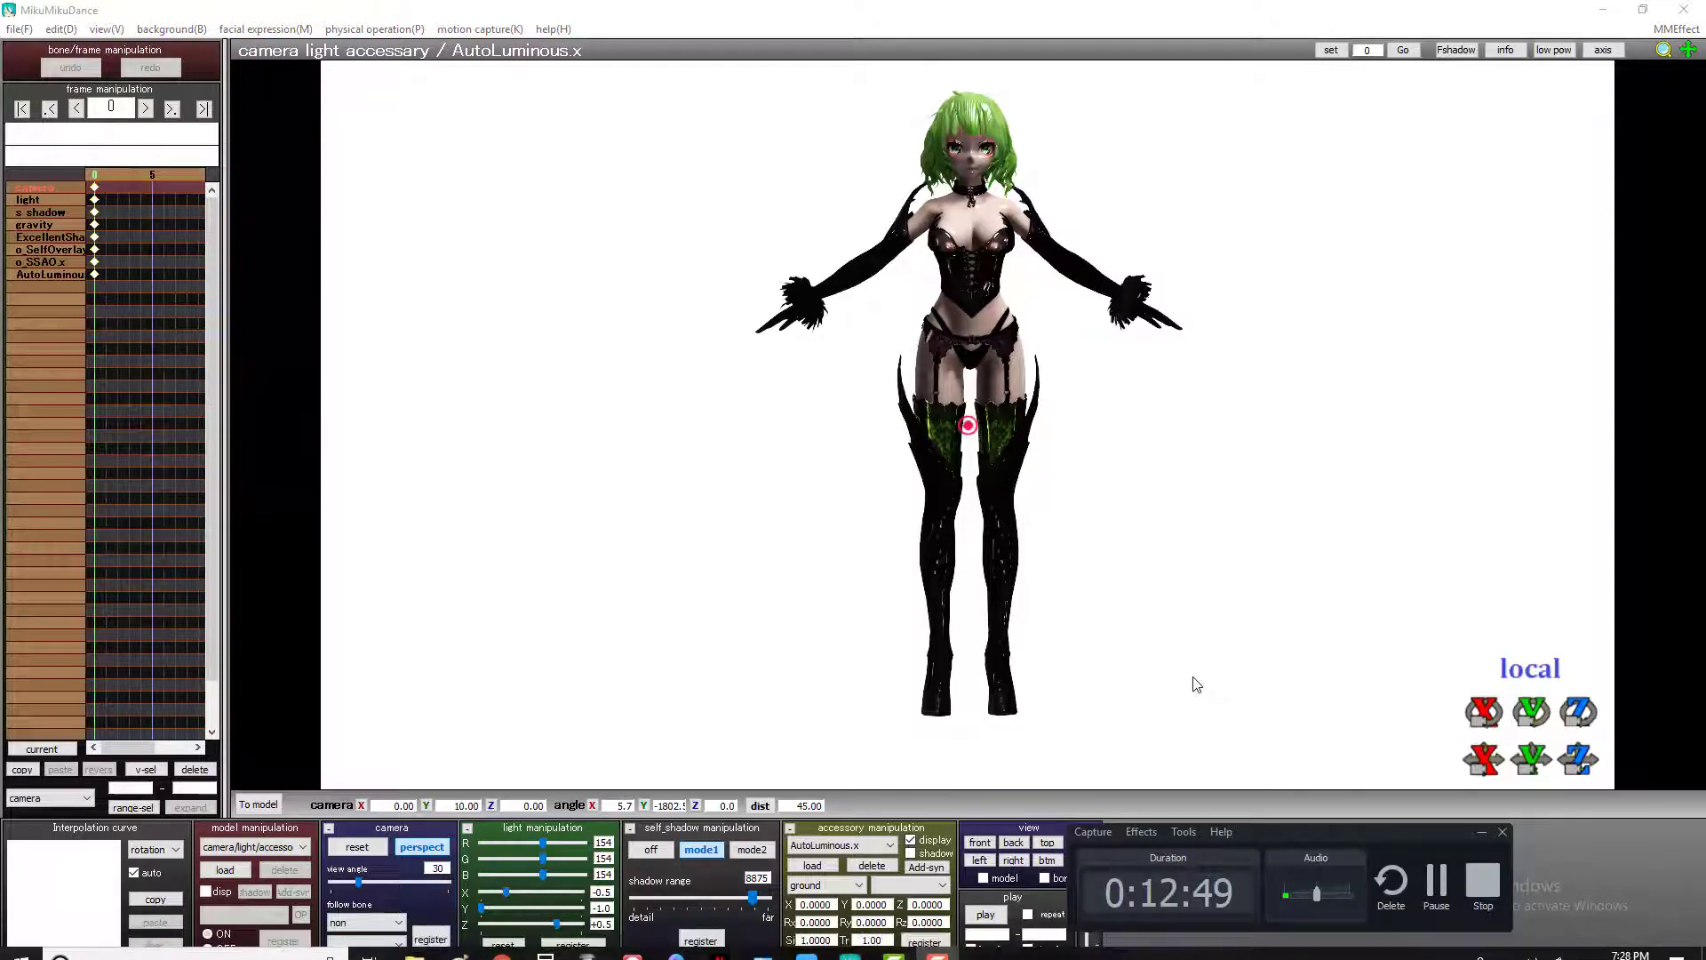
right_click_drag(784, 613, 782, 594)
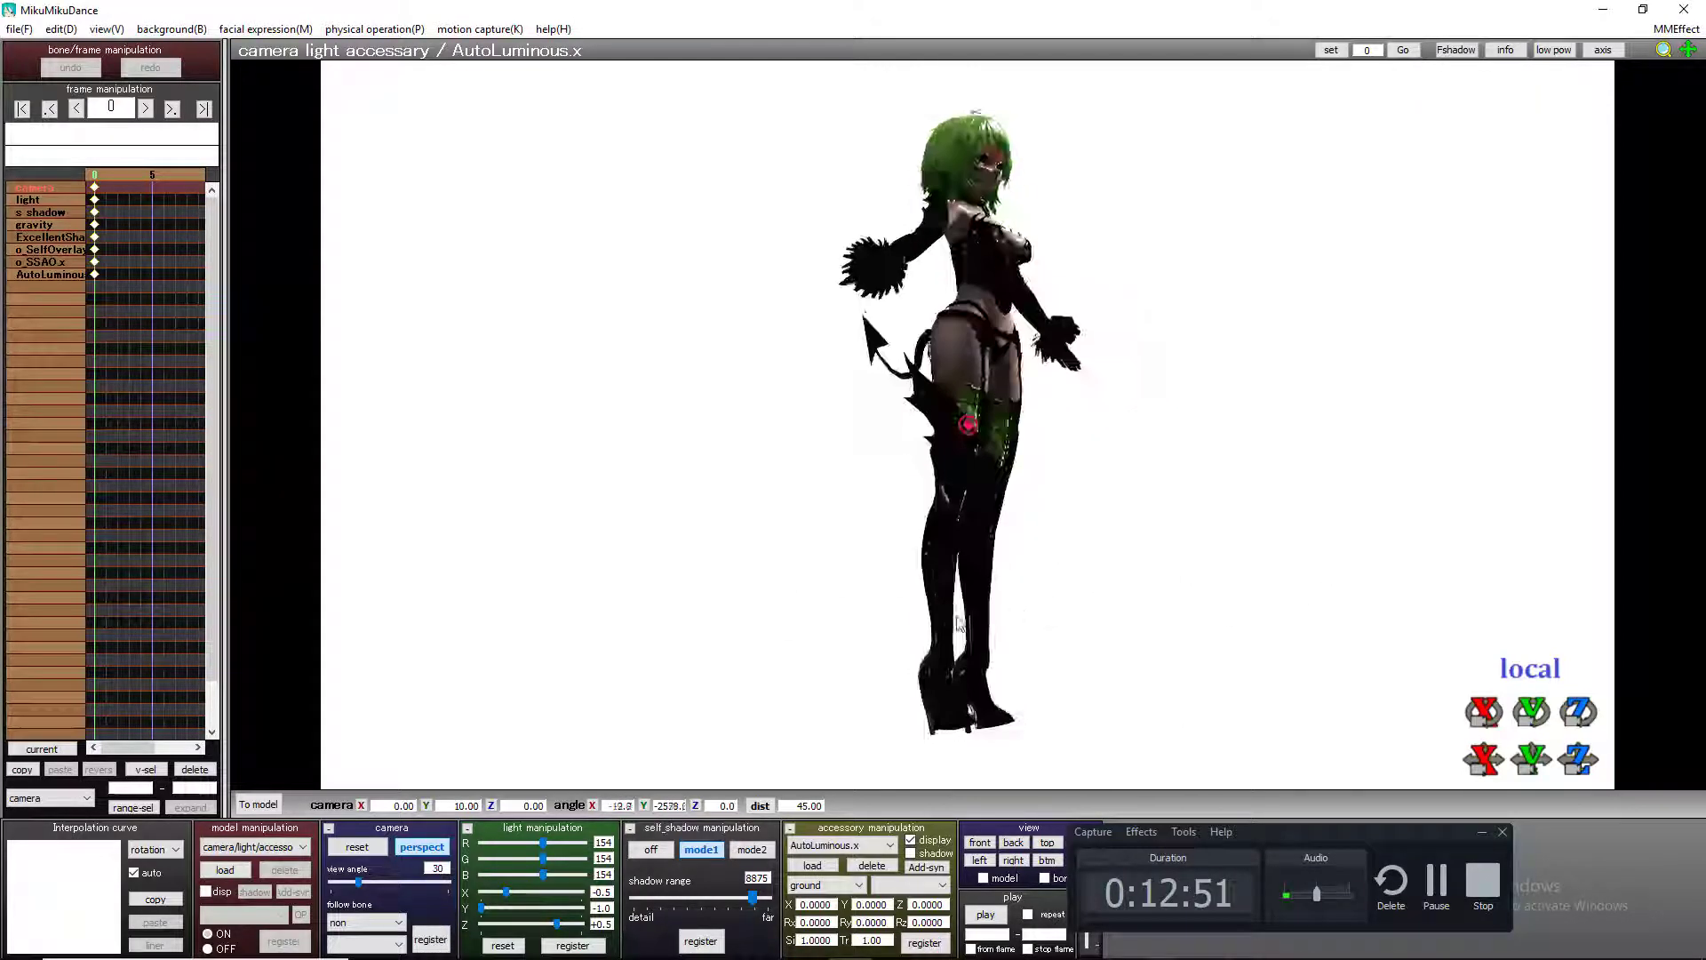